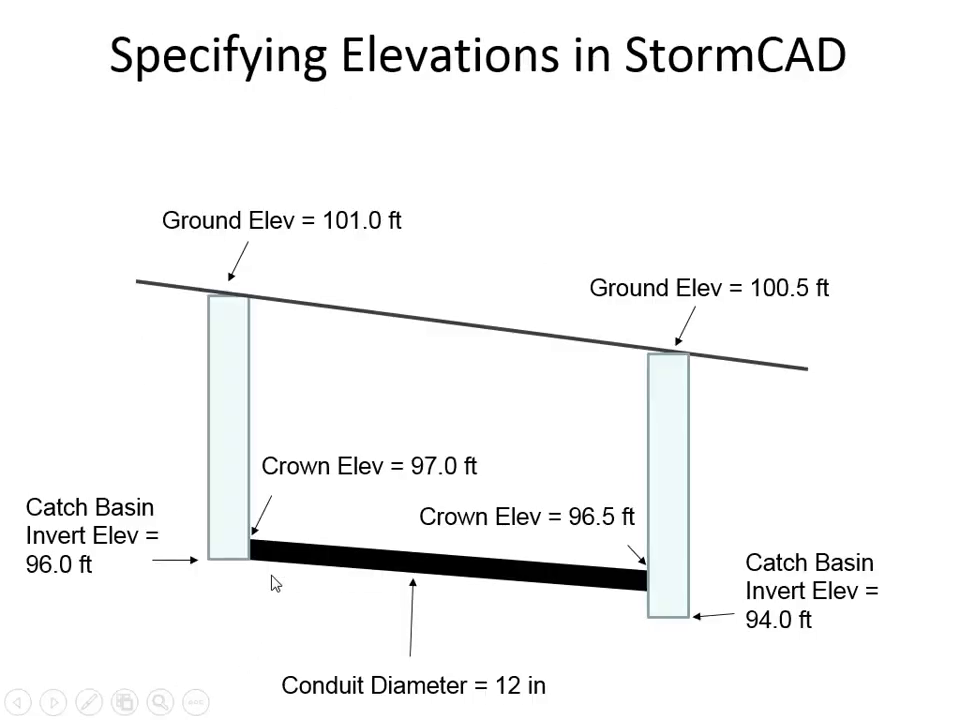
Leave the slide show and launch StormCAD from the computer's program search.
key("Escape")
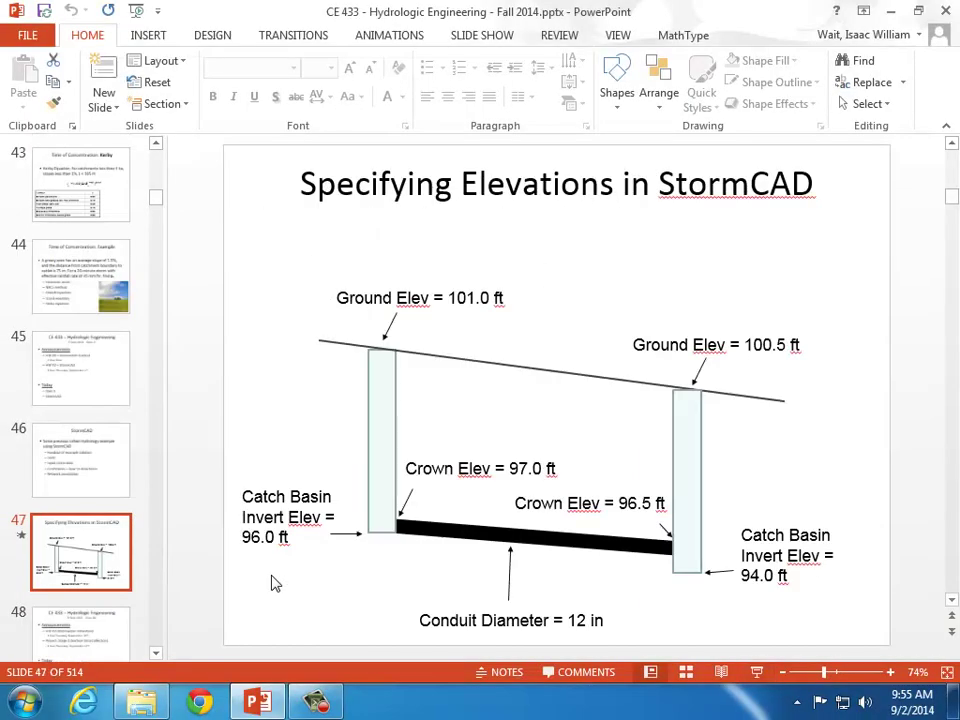
left_click(40, 705)
type("storm")
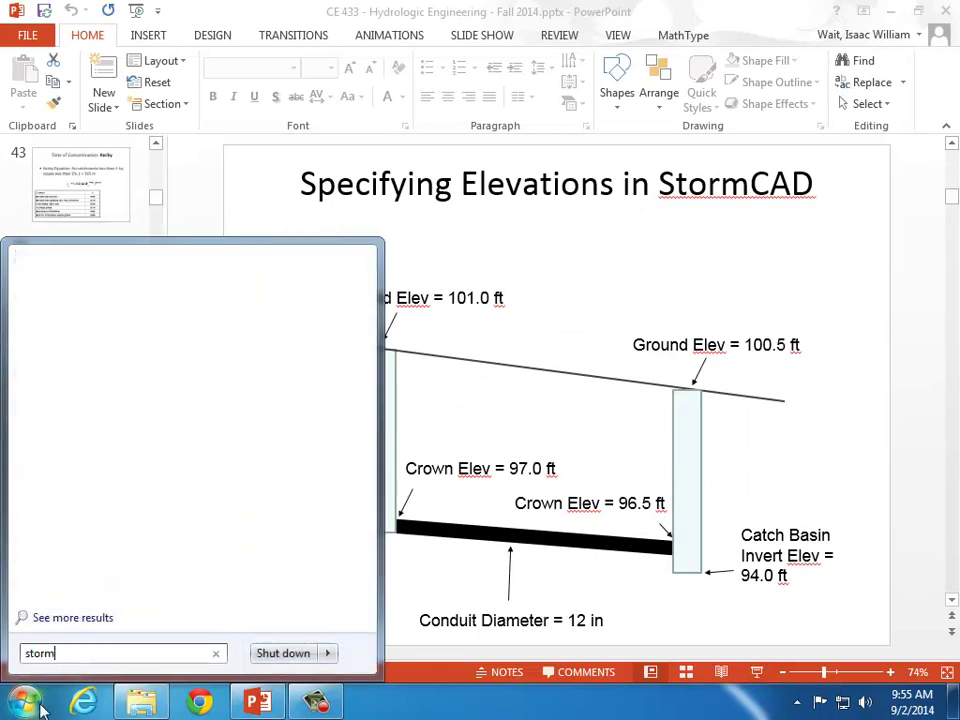
key("Return")
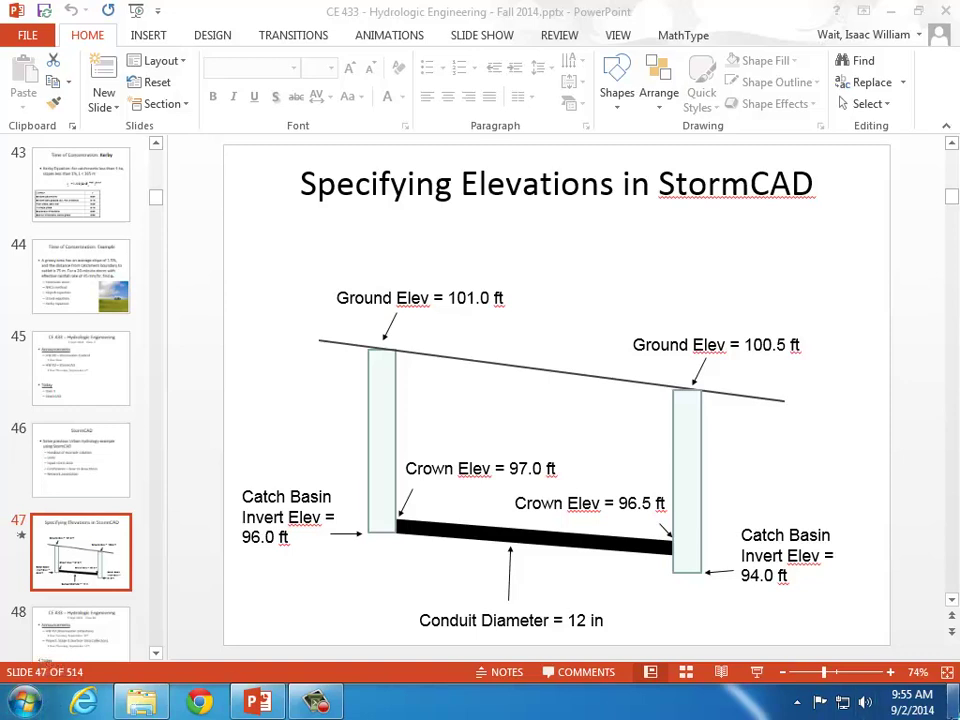
mouse_move(952, 709)
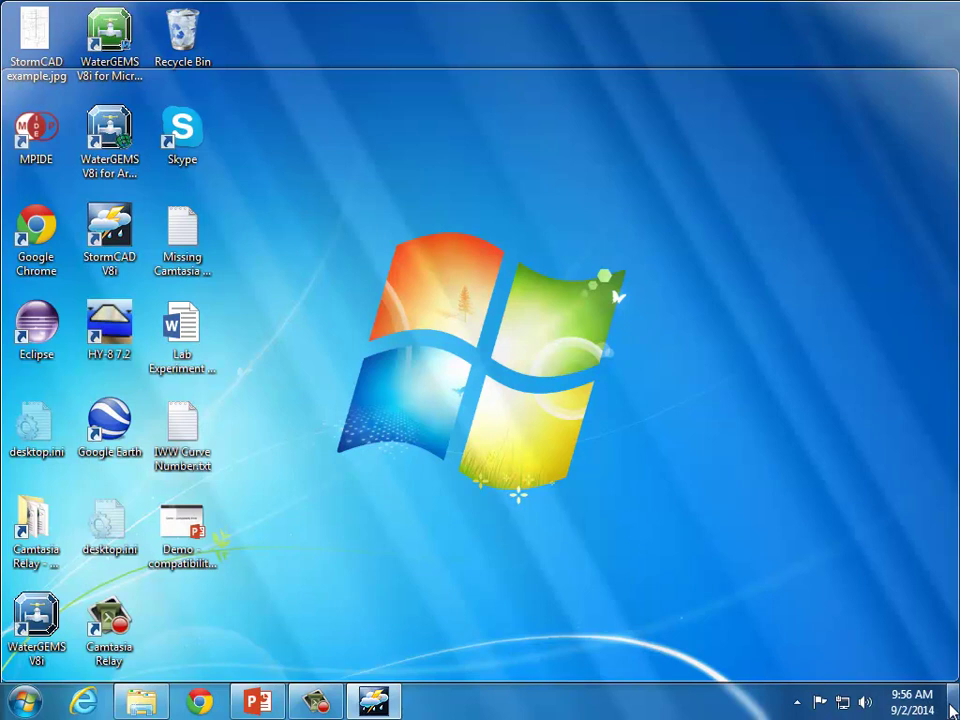
left_click(950, 710)
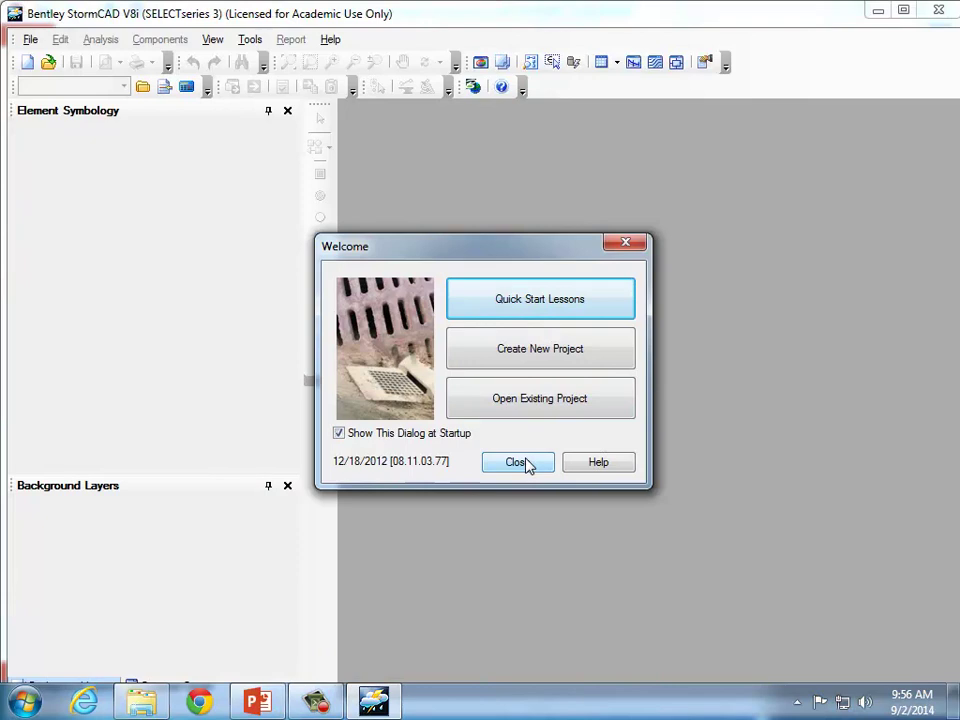
Turn off showing the Welcome dialog at startup and create a new project.
left_click(314, 702)
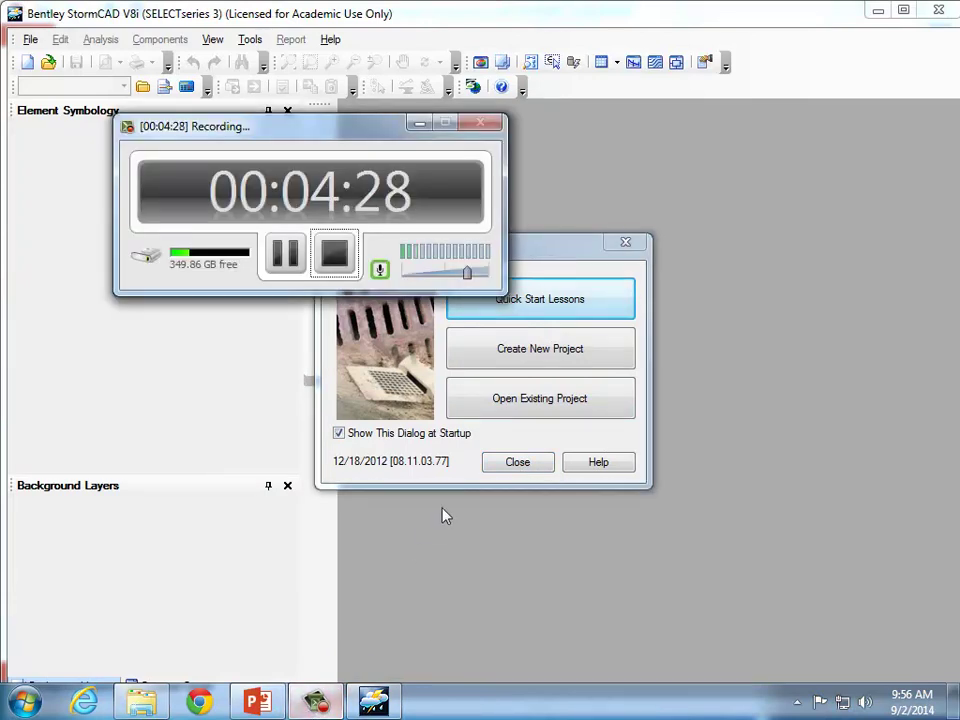
left_click(524, 444)
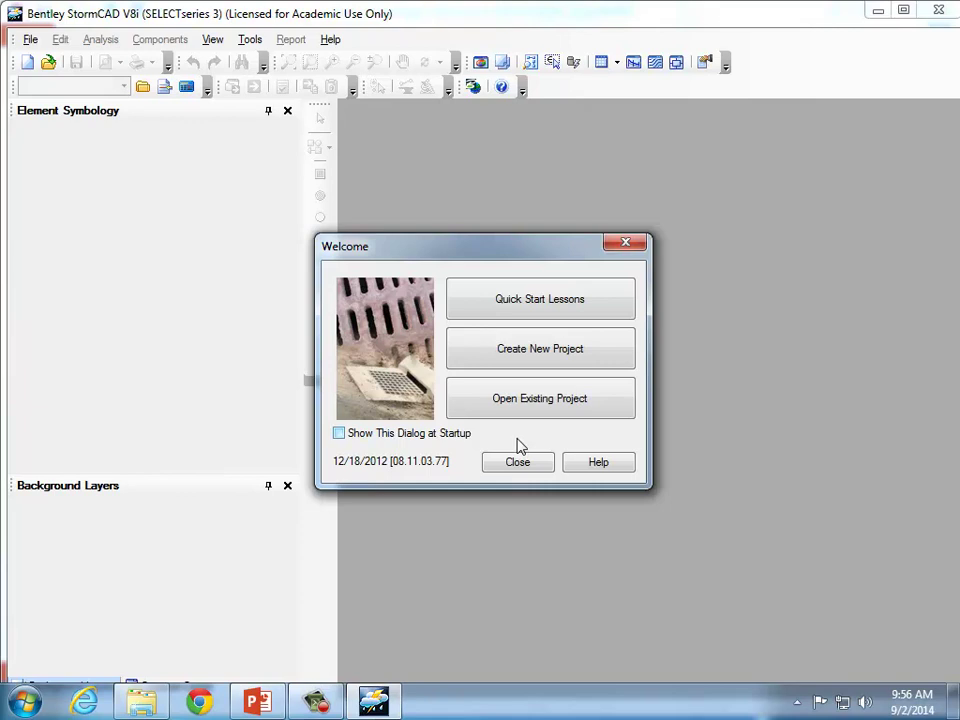
left_click(584, 359)
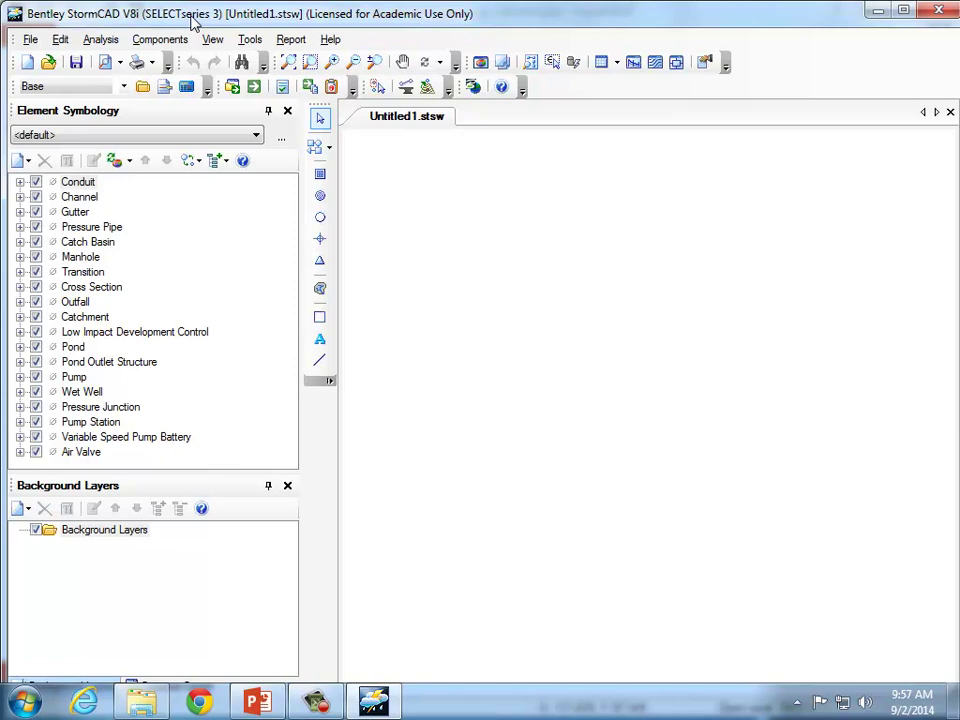
Set the default unit system for new projects to US Customary in the program options.
left_click(250, 40)
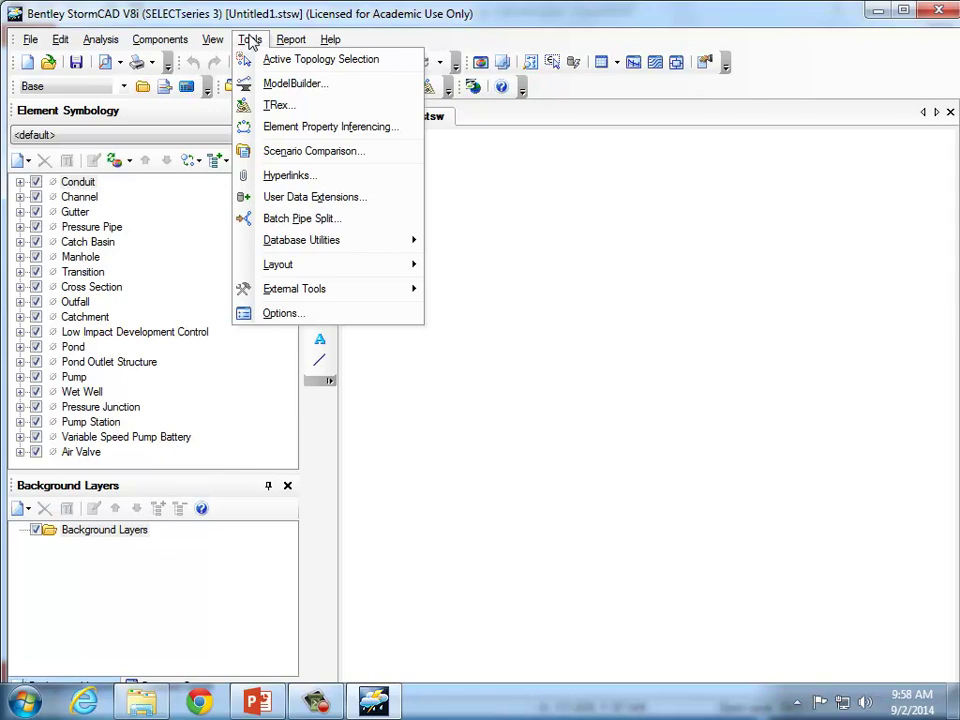
left_click(308, 316)
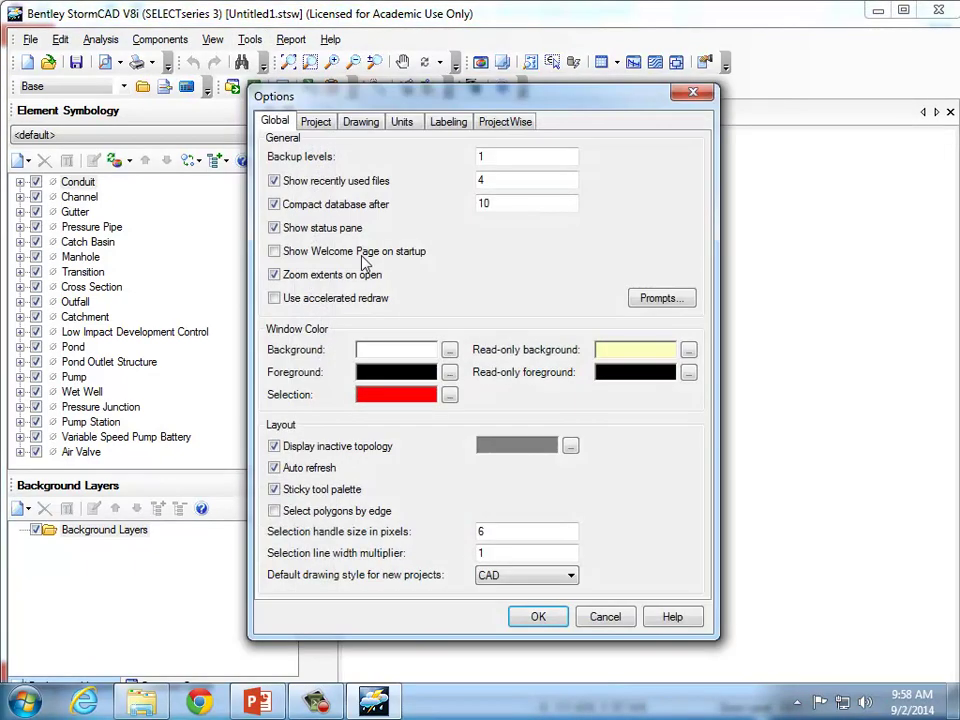
left_click(401, 121)
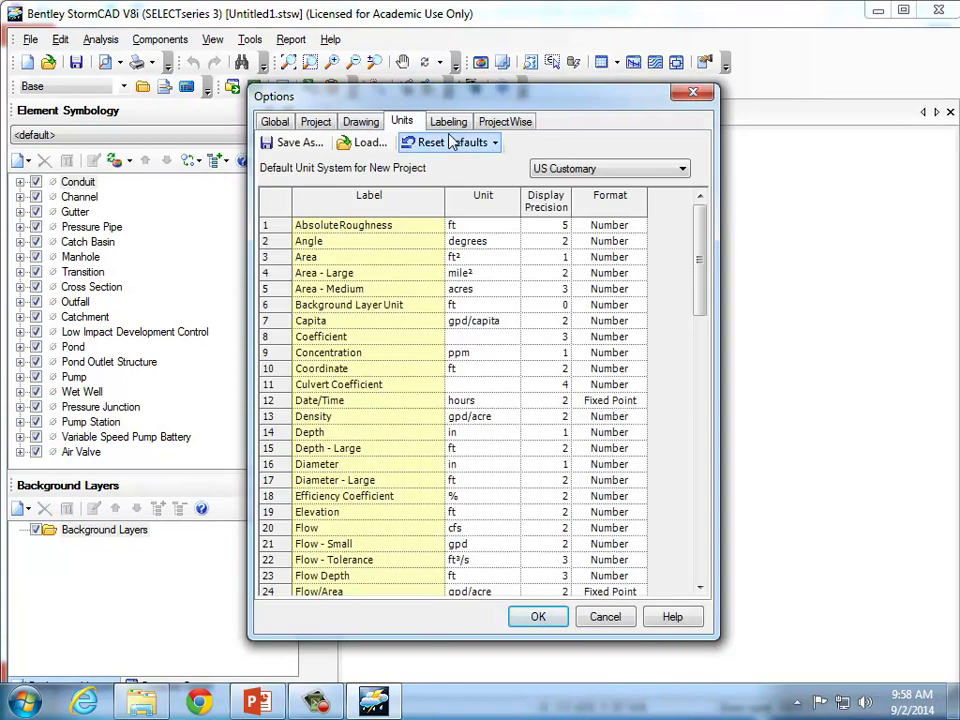
left_click(635, 172)
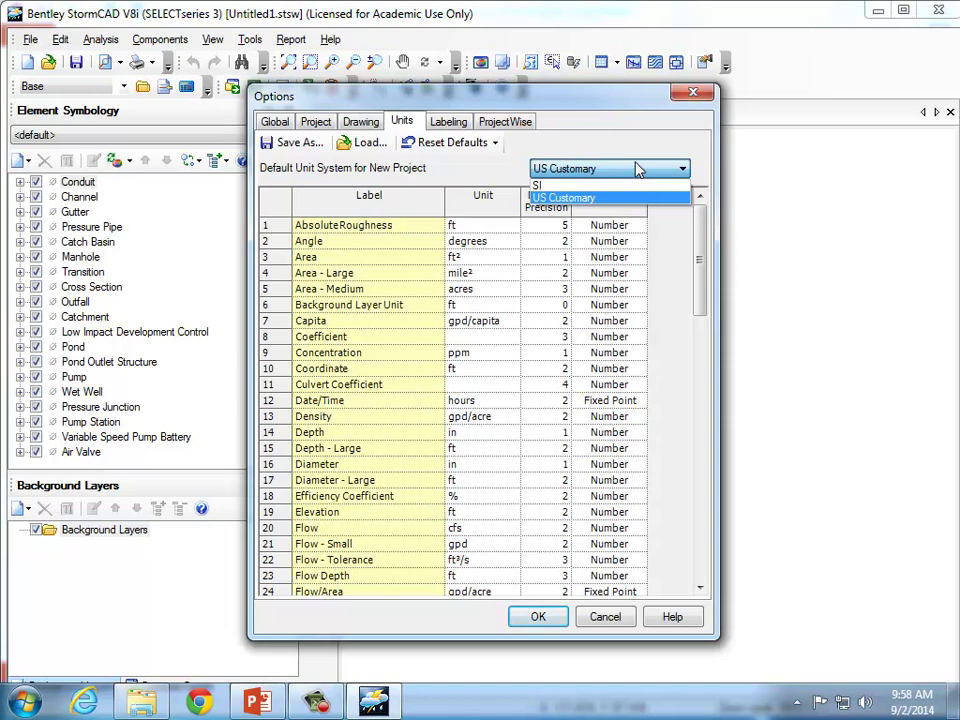
left_click(639, 197)
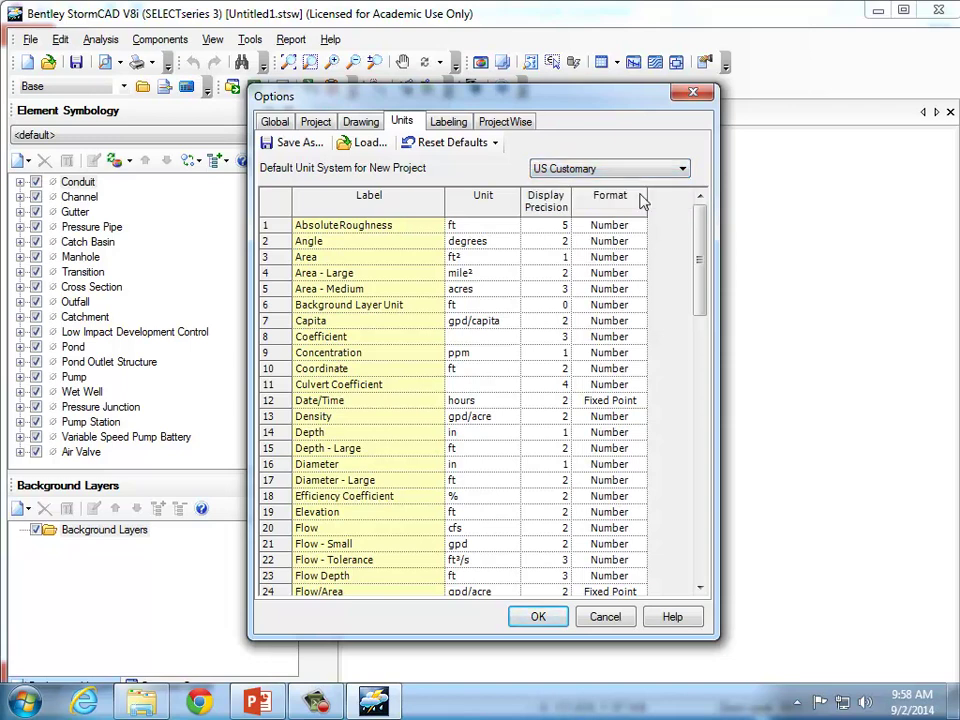
left_click(545, 619)
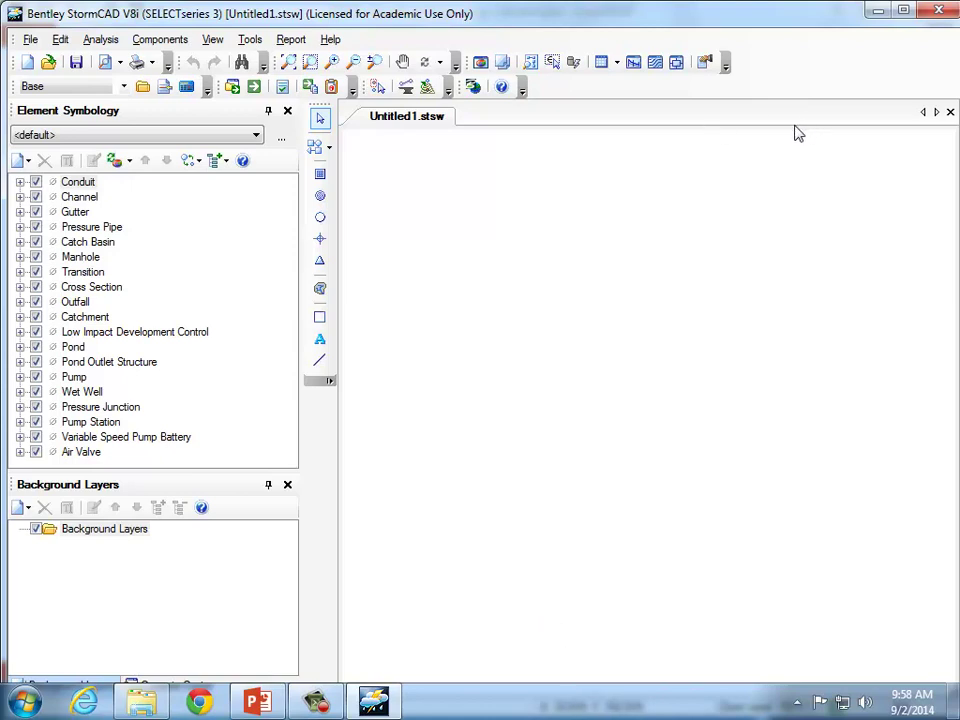
Close the untitled project without saving it and create a new project.
left_click(950, 112)
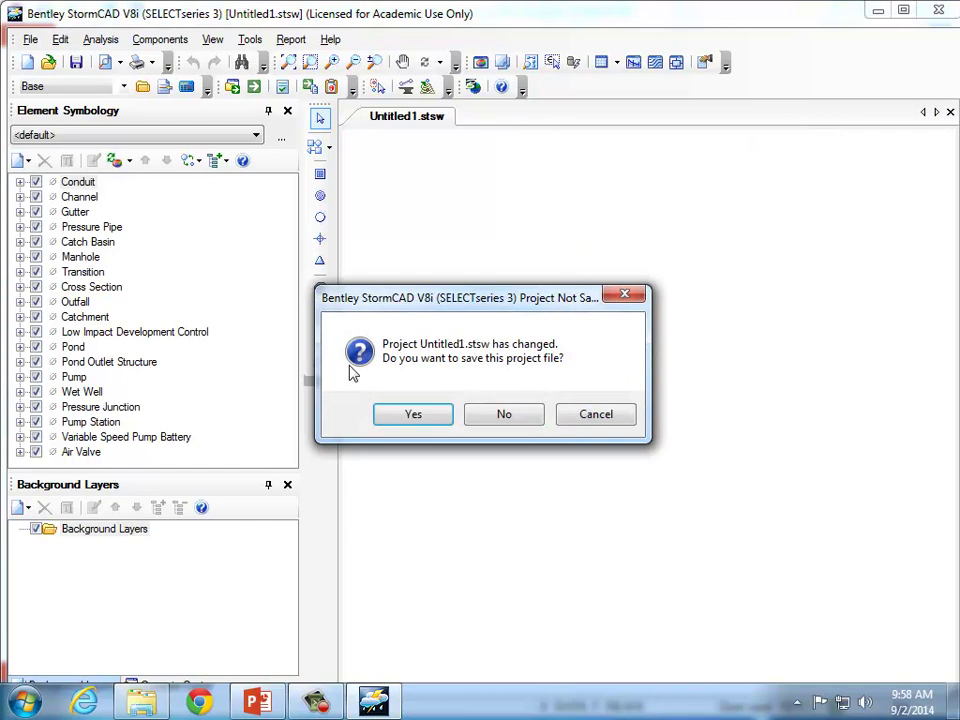
left_click(501, 415)
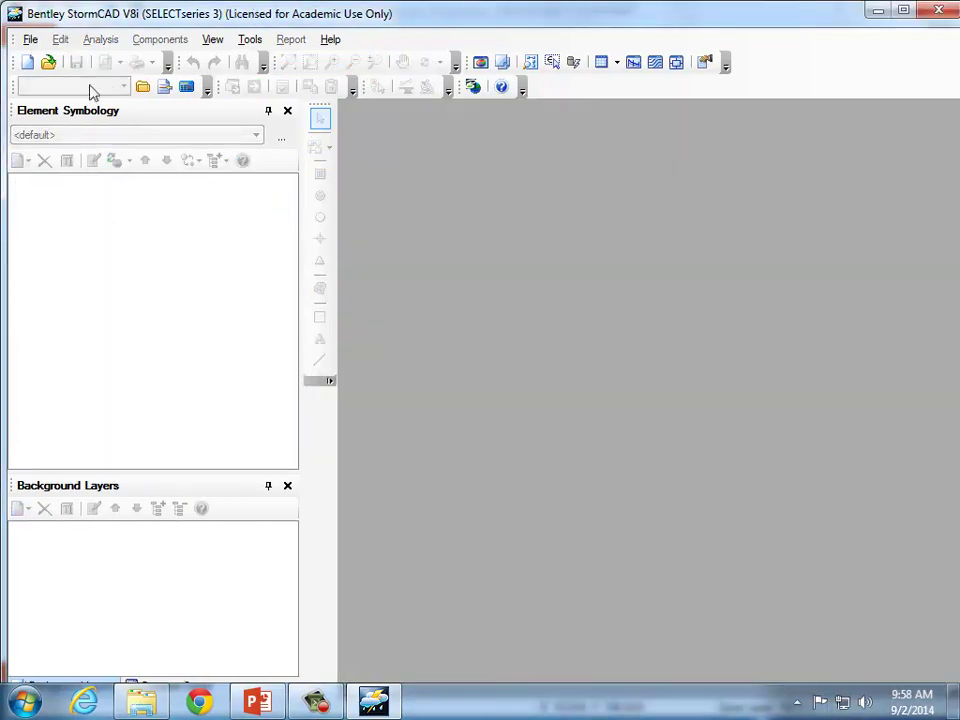
left_click(30, 40)
left_click(28, 60)
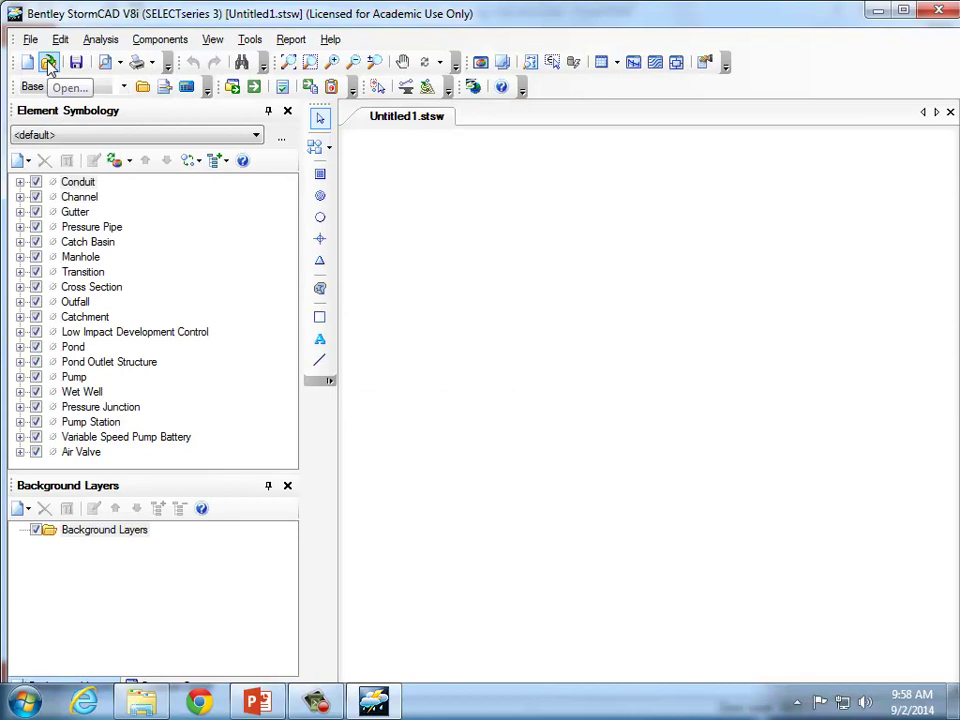
Check the unit system and the units table in the new project's options.
left_click(248, 40)
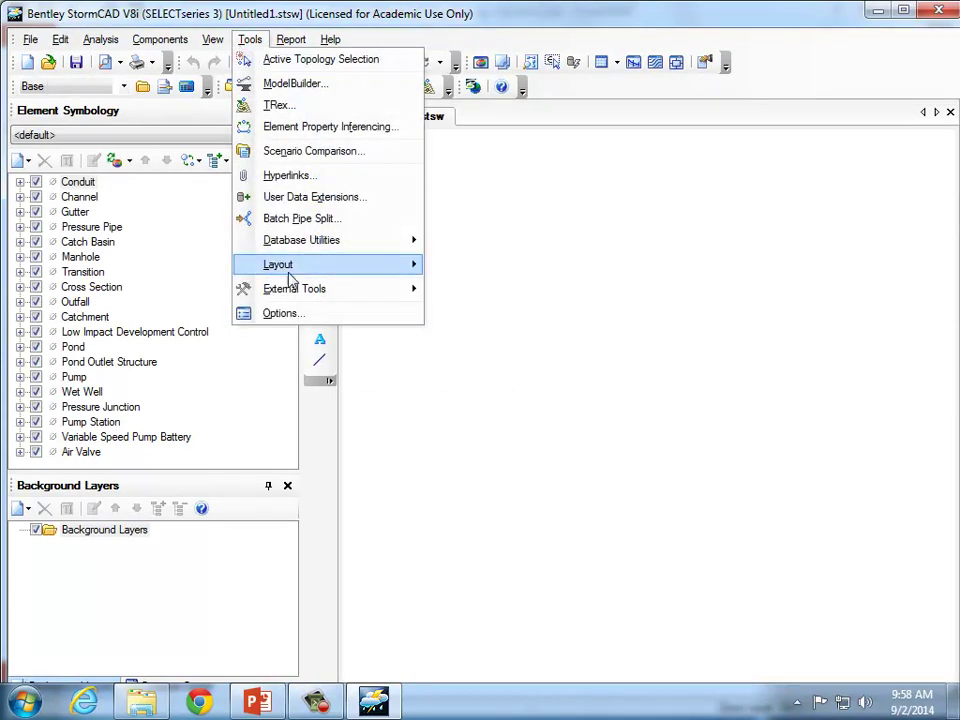
left_click(280, 313)
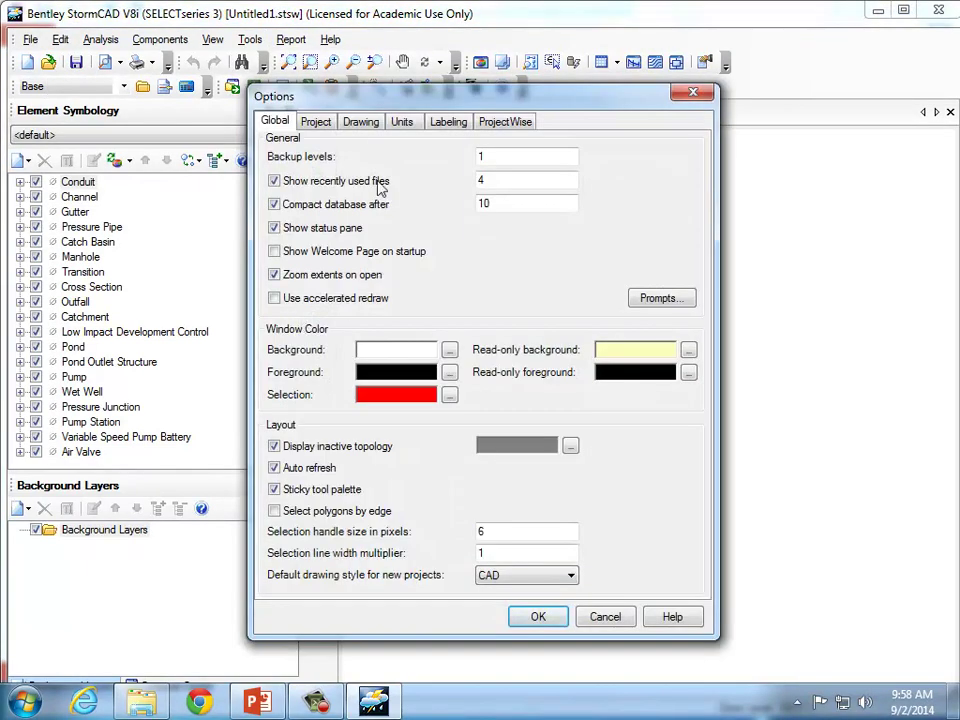
left_click(400, 122)
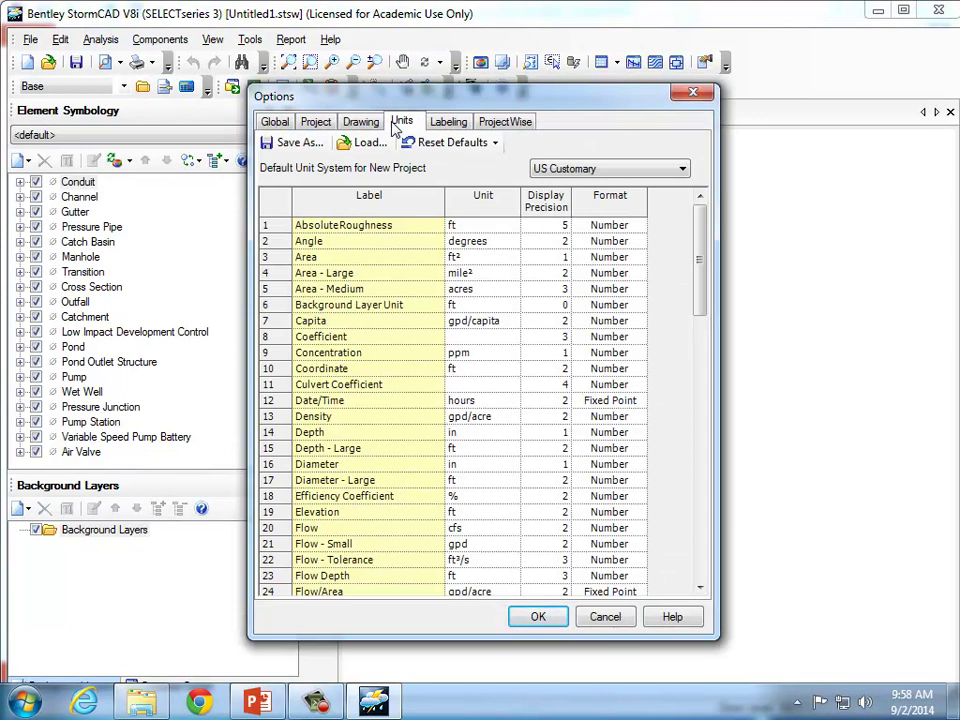
left_click(545, 620)
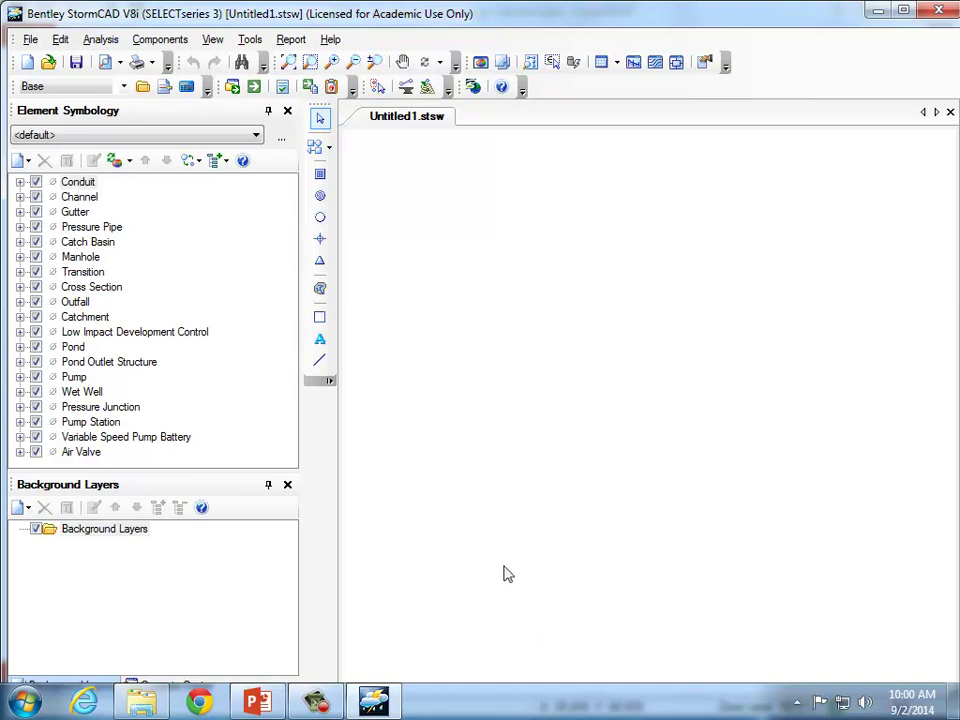
Lay out three catch basins joined by two conduits, going straight up from the first to CB-2 and horizontally left to the third.
left_click(320, 150)
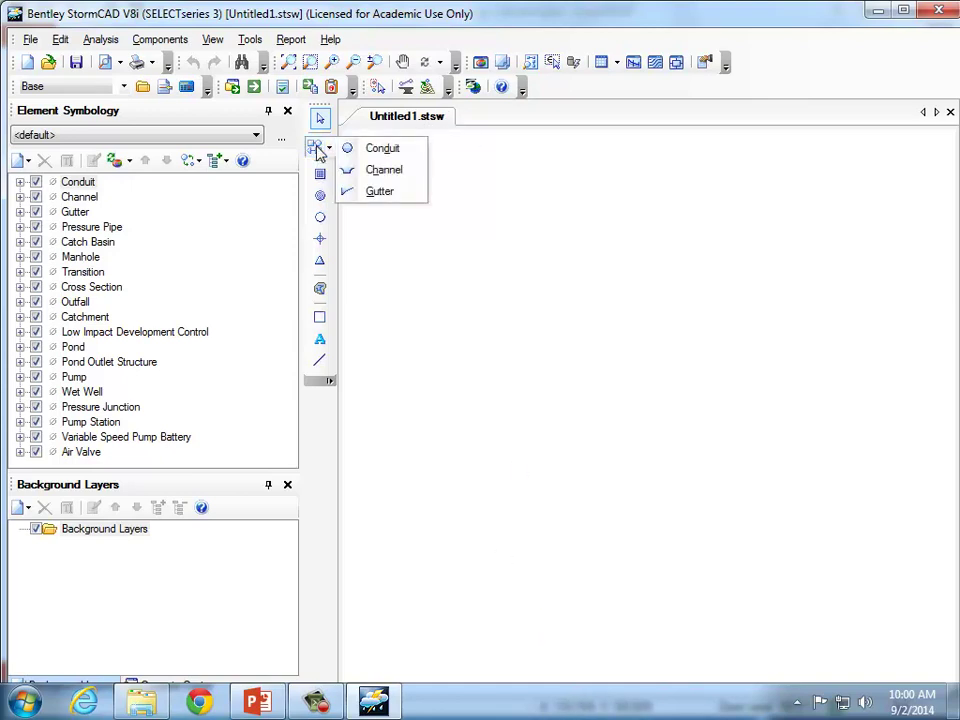
left_click(388, 150)
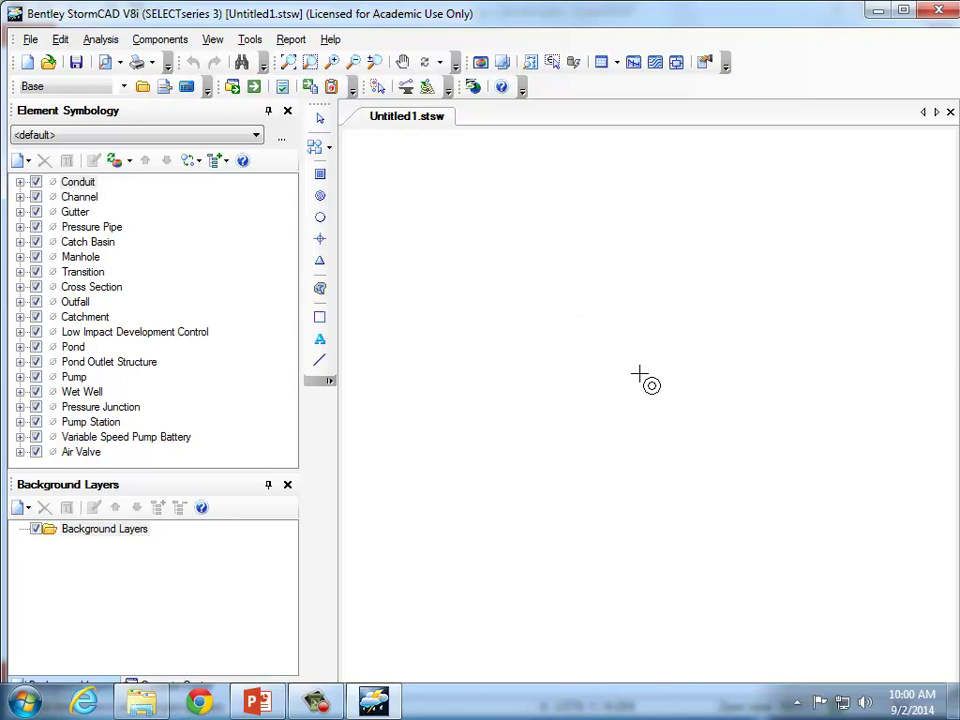
right_click(639, 375)
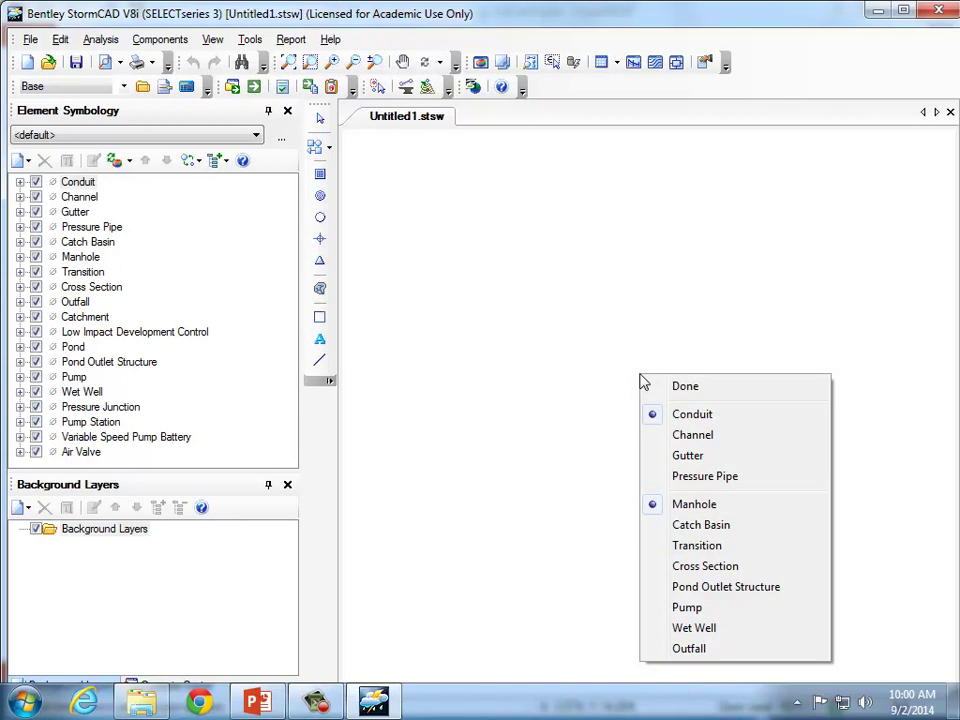
left_click(711, 527)
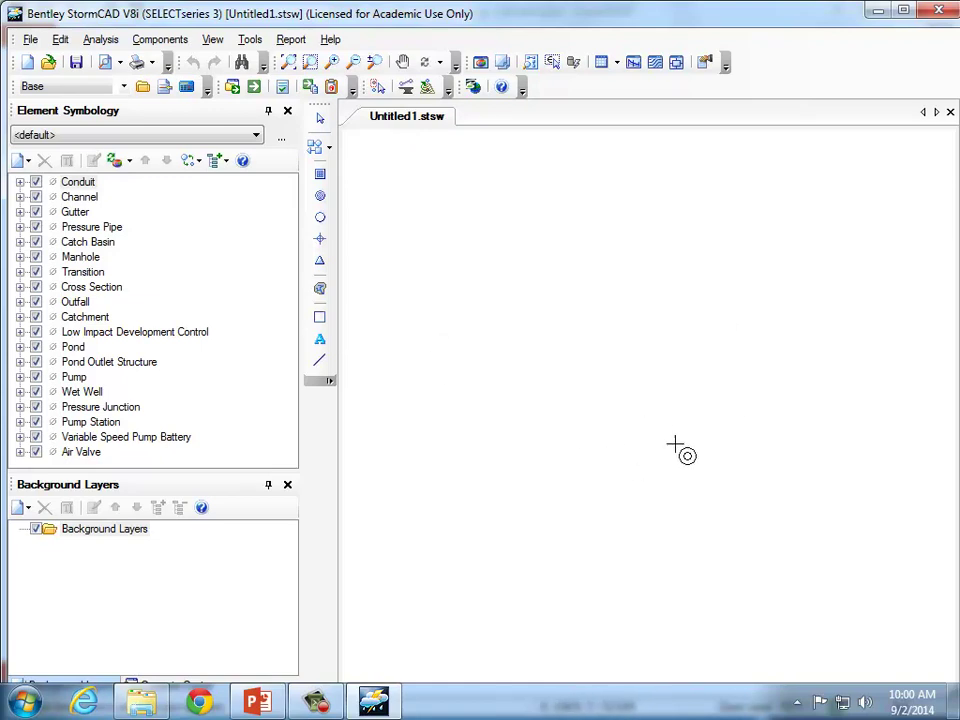
right_click(645, 525)
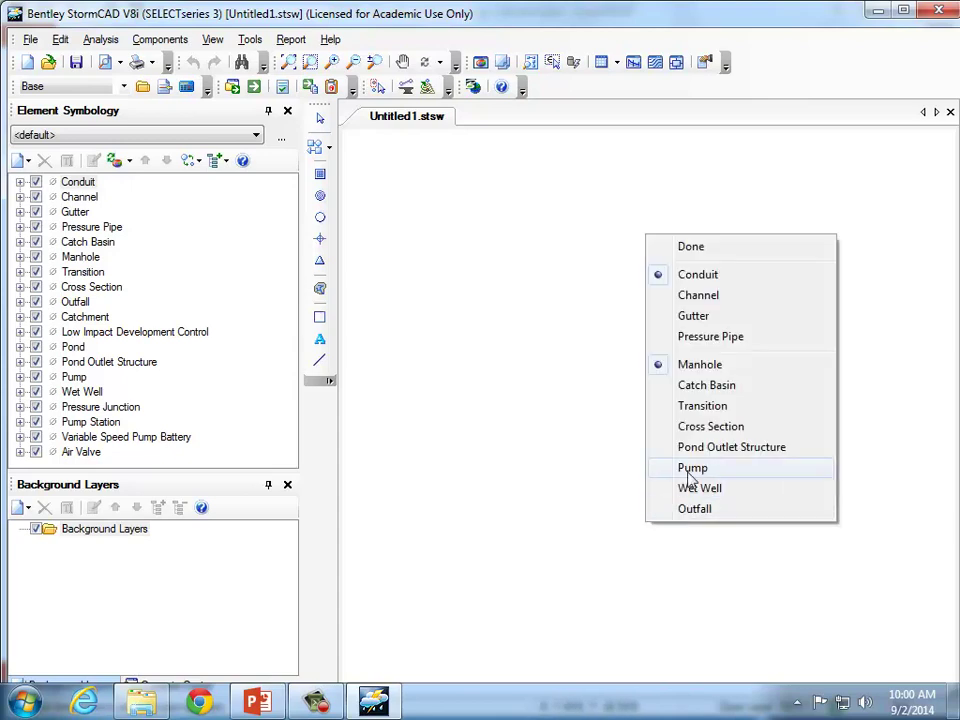
left_click(711, 386)
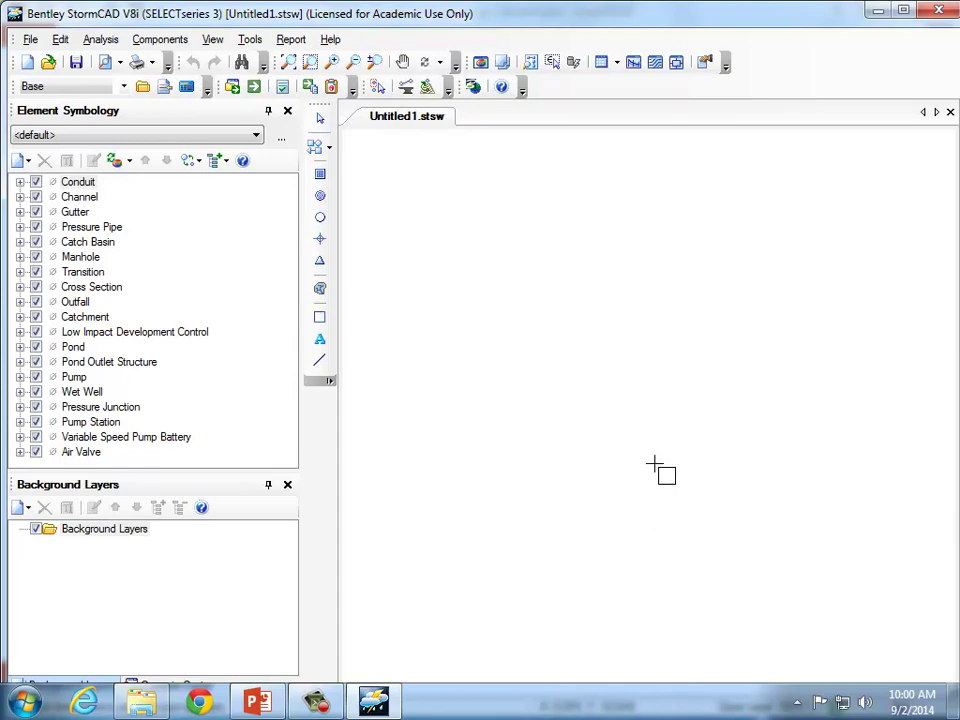
left_click(649, 506)
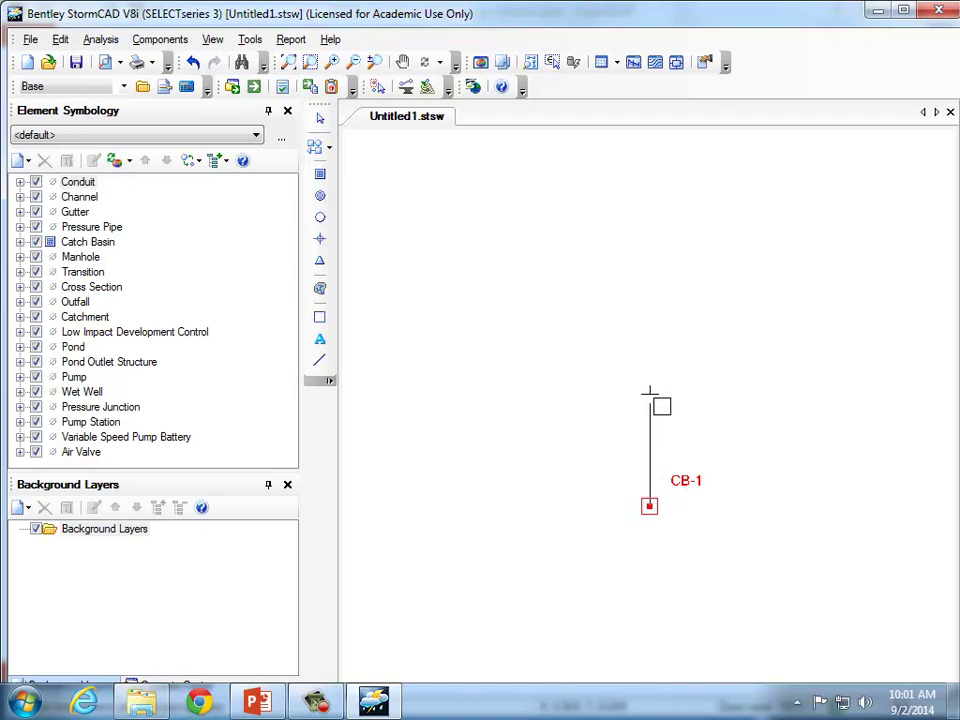
left_click(649, 394)
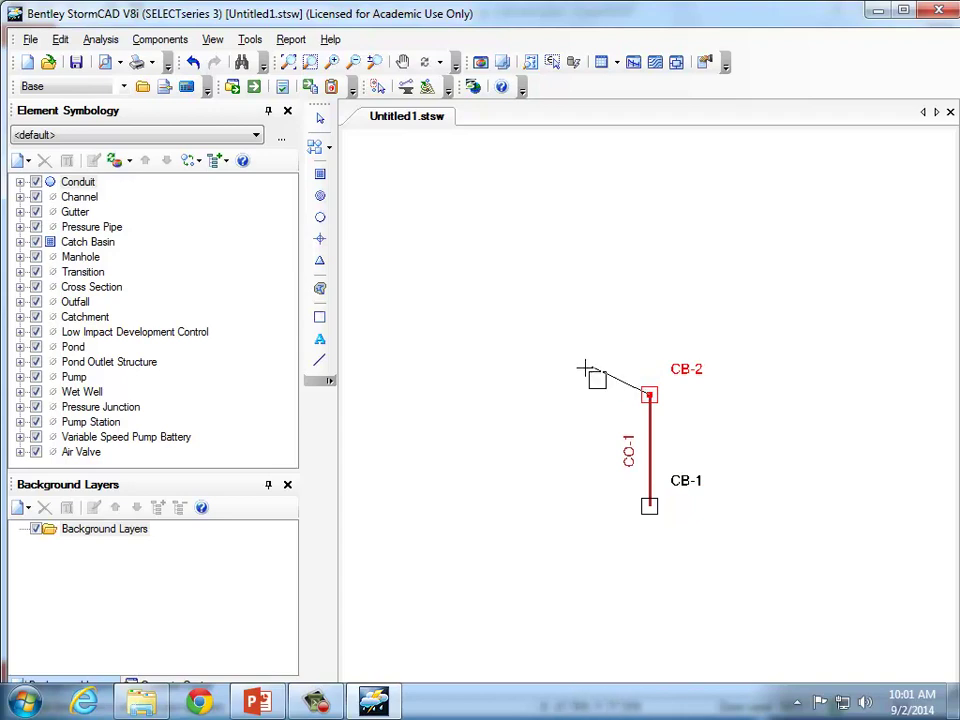
left_click(535, 393)
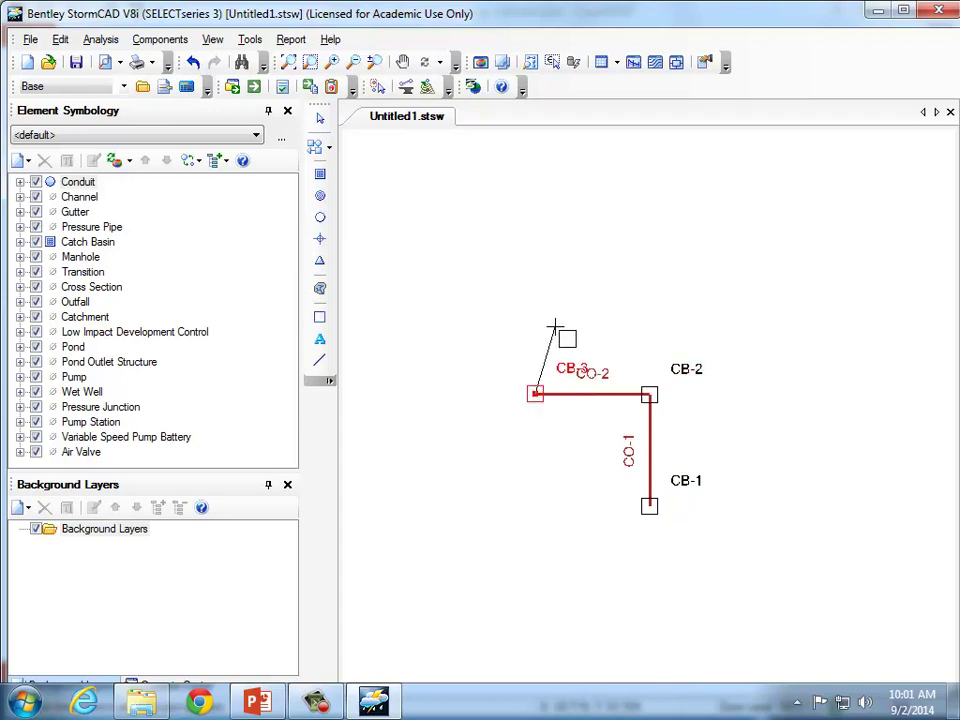
key("Escape")
Add a conduit from catch basin CB-2 up to a fourth catch basin placed above it.
right_click(666, 319)
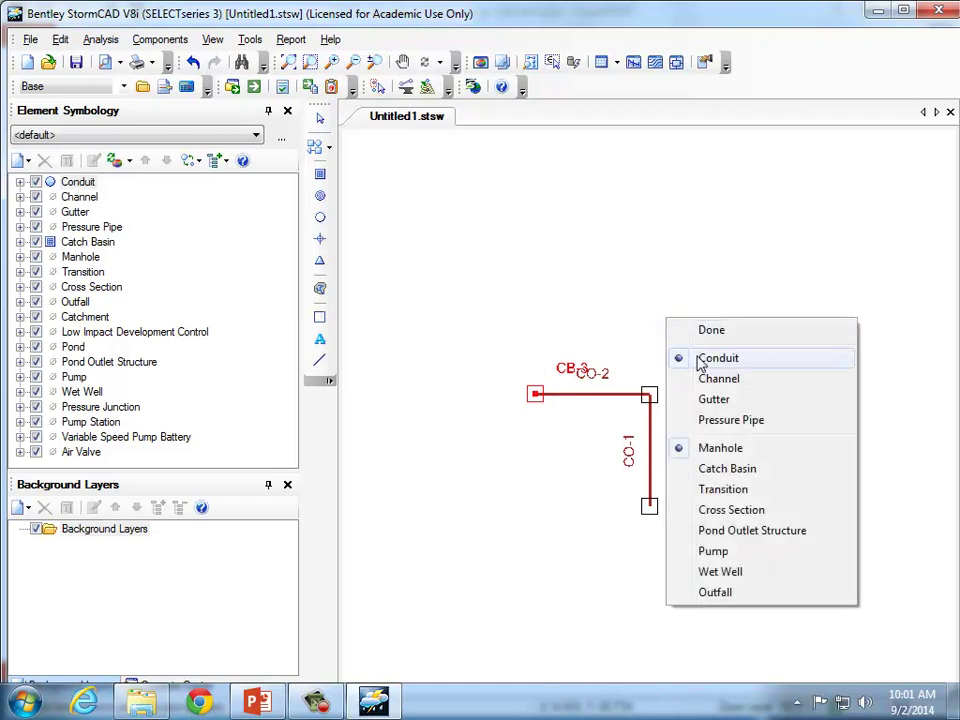
left_click(724, 468)
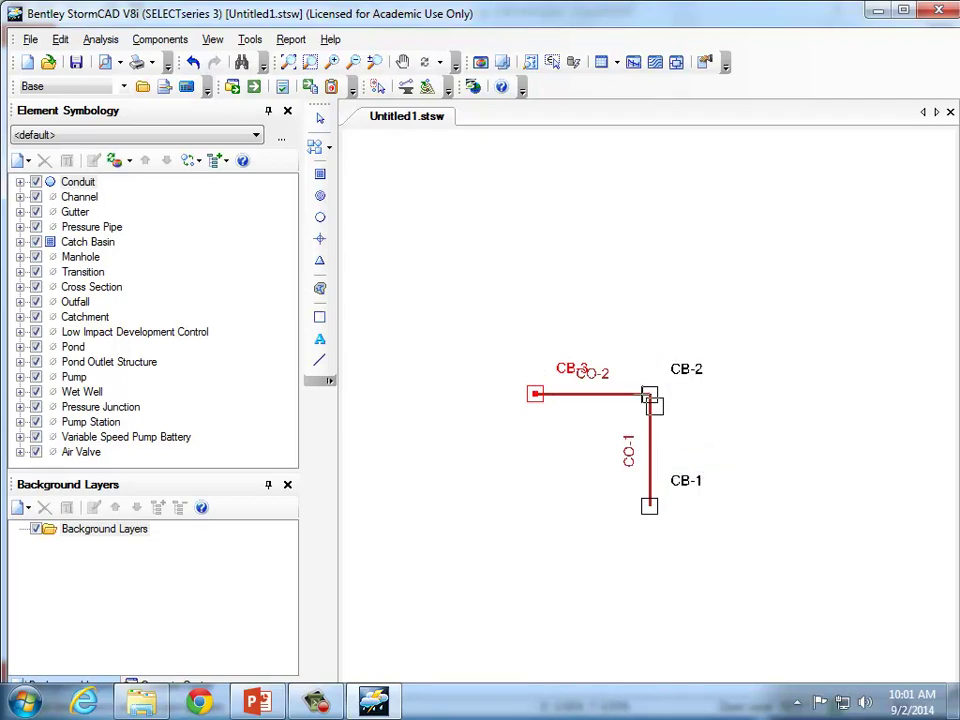
left_click(649, 394)
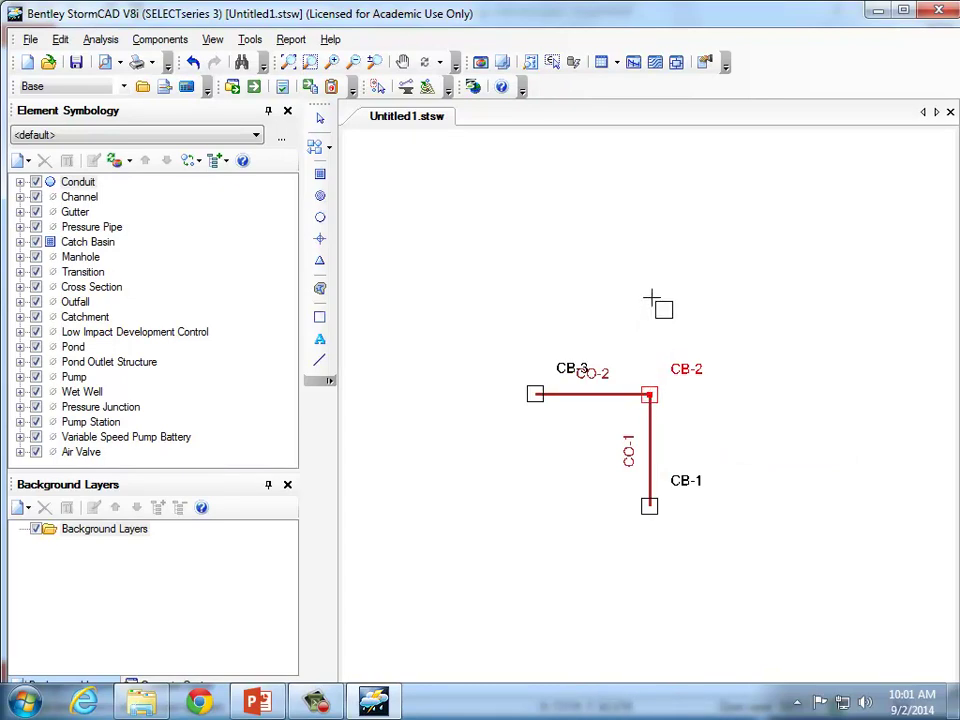
left_click(651, 298)
Add a conduit from catch basin CB-4 straight up to a new outfall, then finish the layout run.
right_click(649, 212)
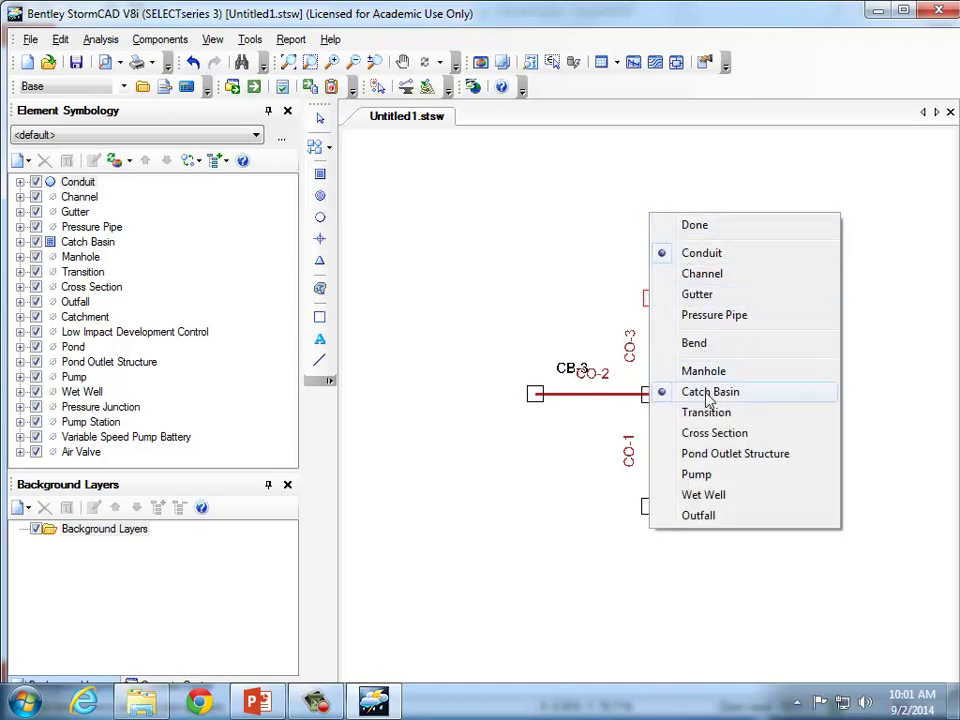
left_click(714, 517)
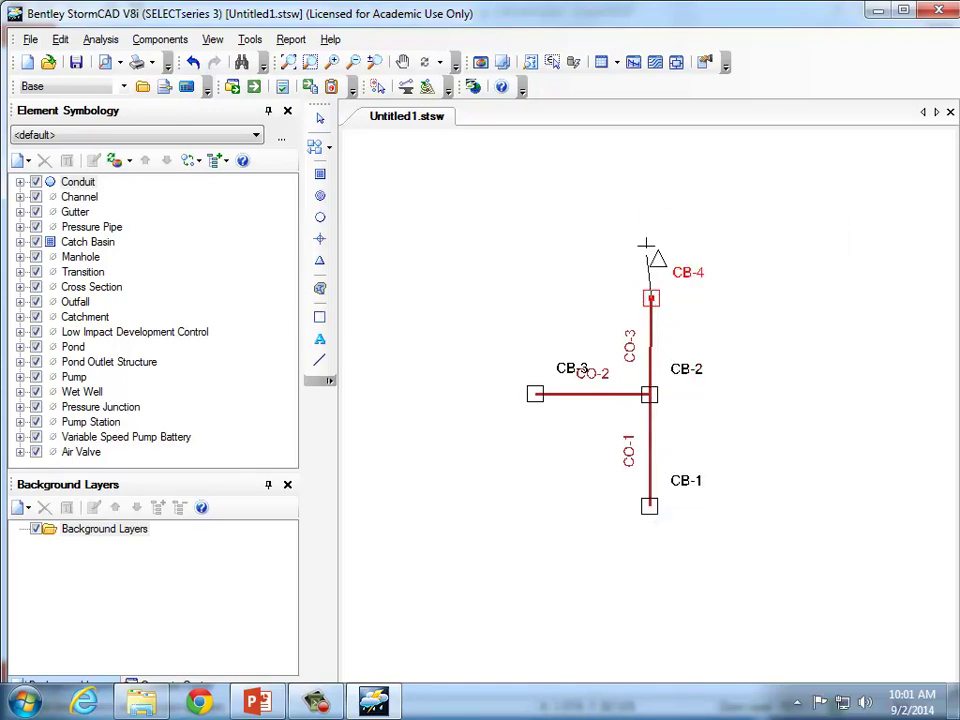
left_click(651, 235)
key("Escape")
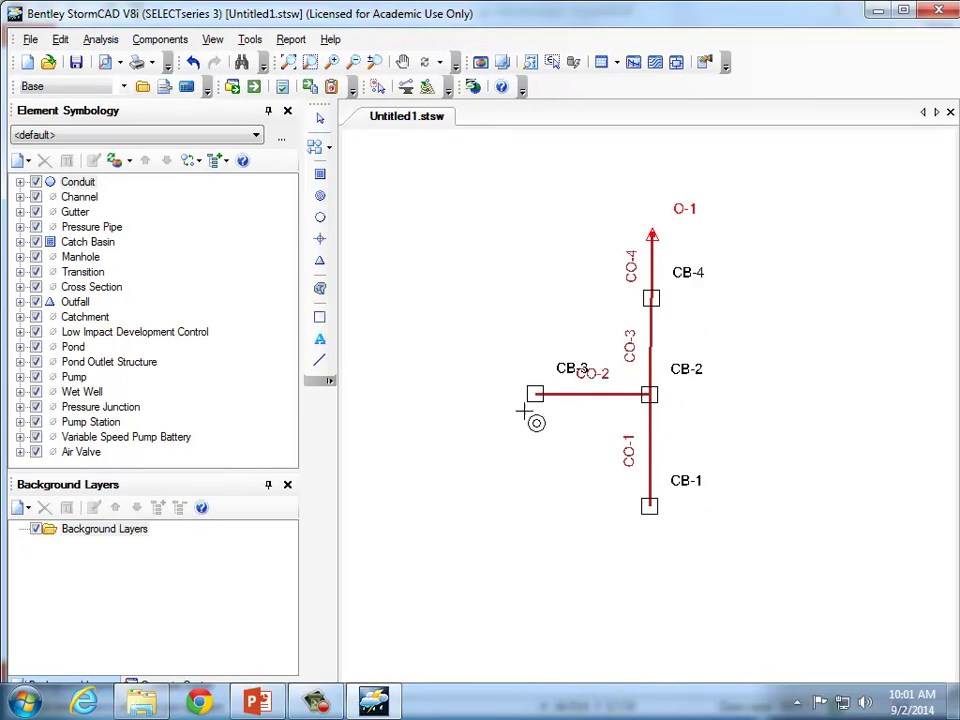
Spread out the network by moving CB-3 farther left, CB-1 down and outfall O-1 up, keeping the main line vertical.
left_click(320, 118)
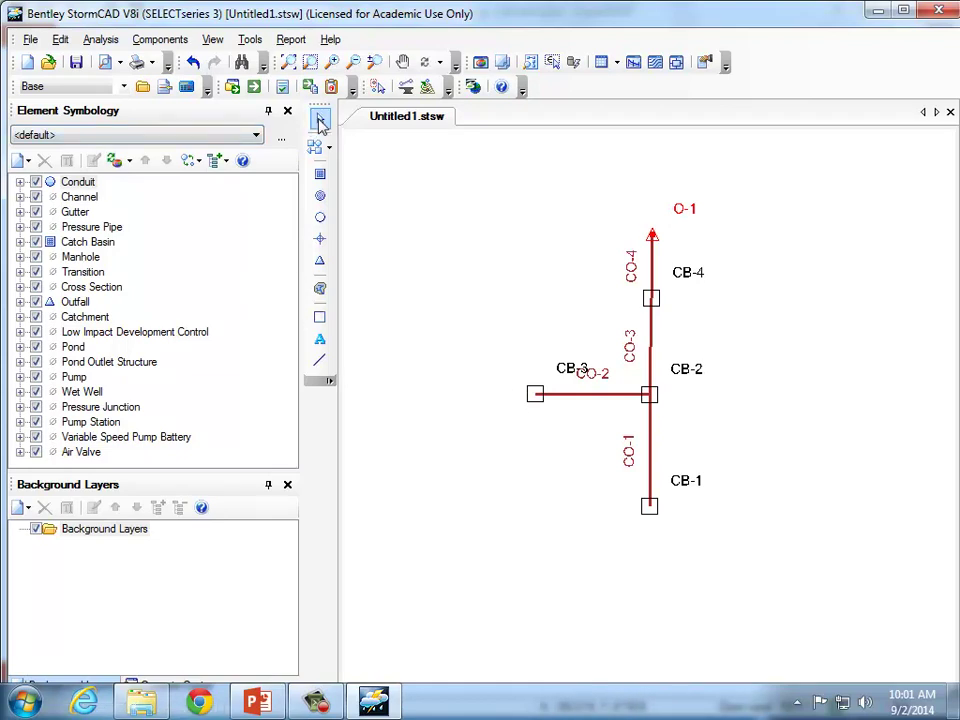
left_click_drag(540, 398, 492, 398)
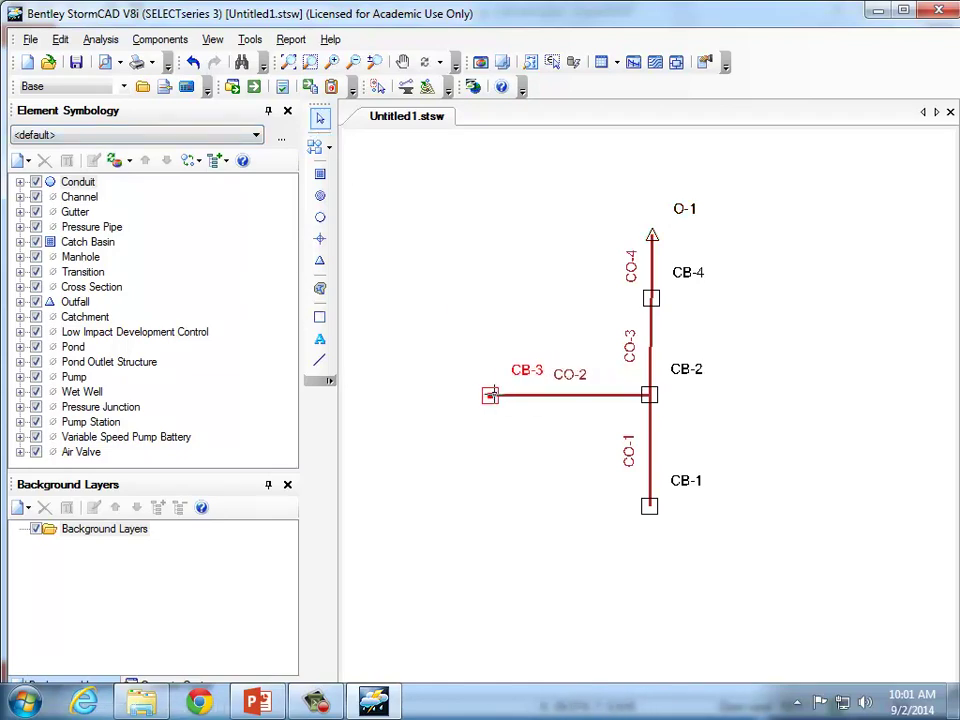
left_click_drag(649, 507, 648, 595)
left_click_drag(652, 238, 650, 190)
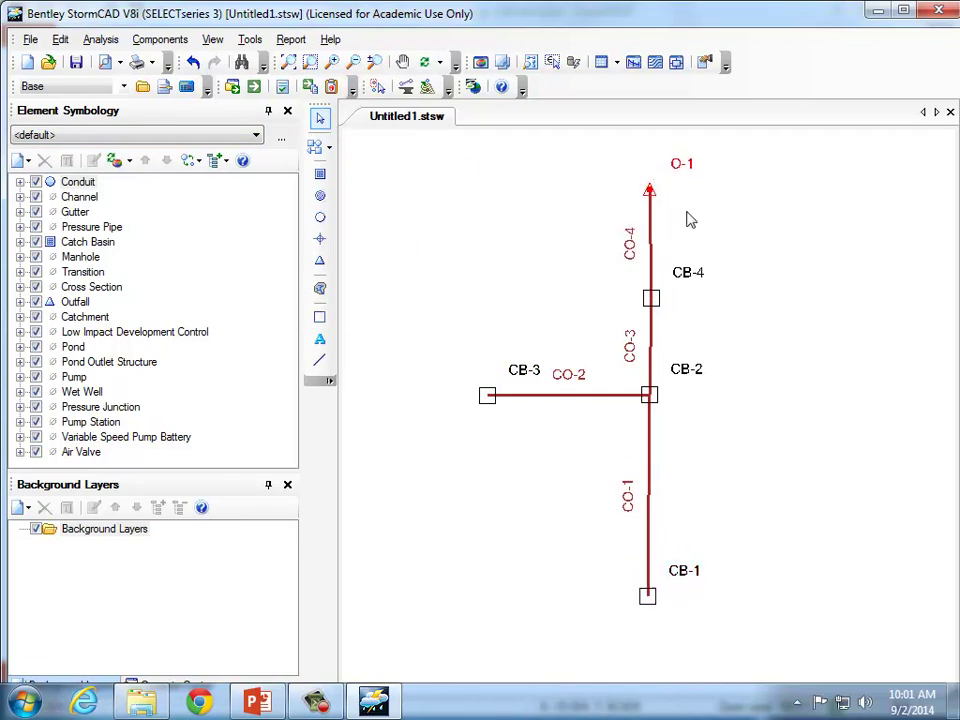
left_click(651, 297)
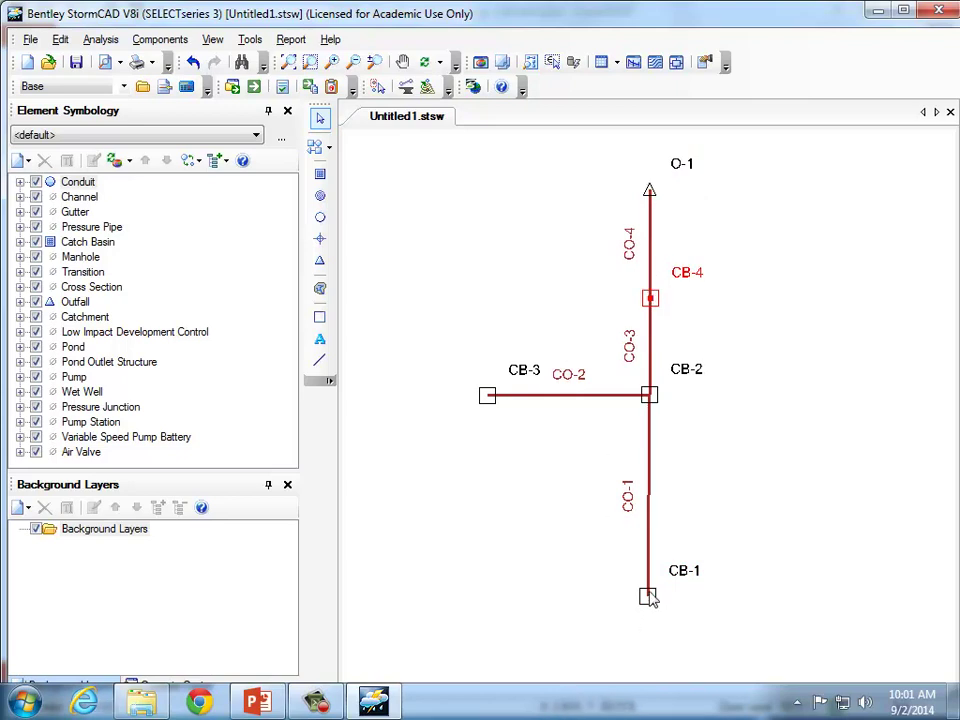
left_click_drag(647, 598, 650, 596)
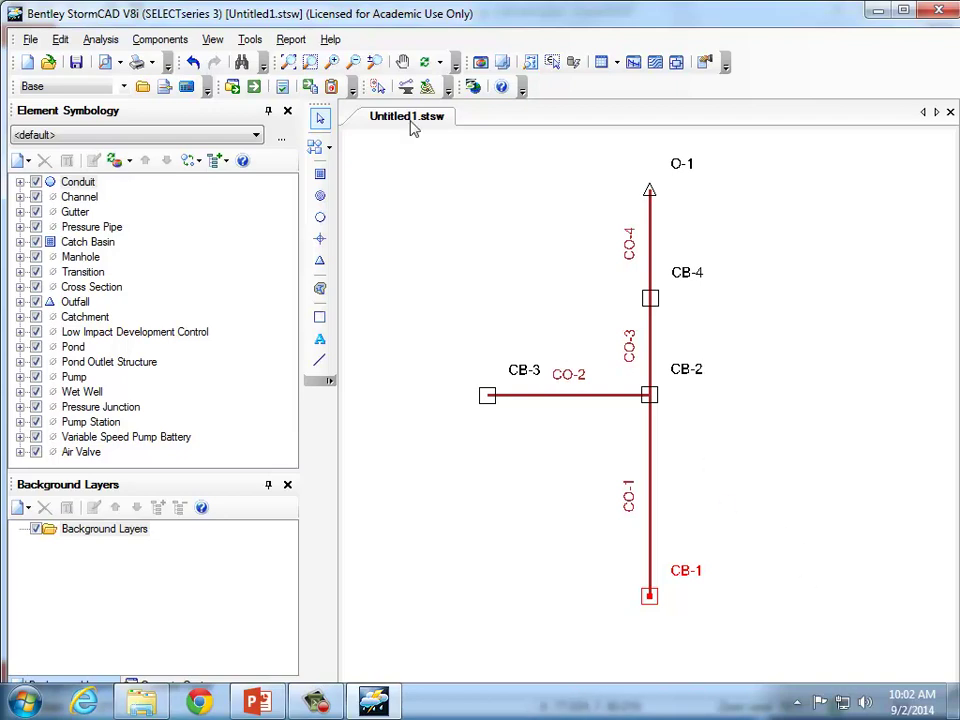
Place two unconnected catch basins, one above the other, to the right of the main line.
left_click(320, 174)
left_click(842, 540)
left_click(841, 369)
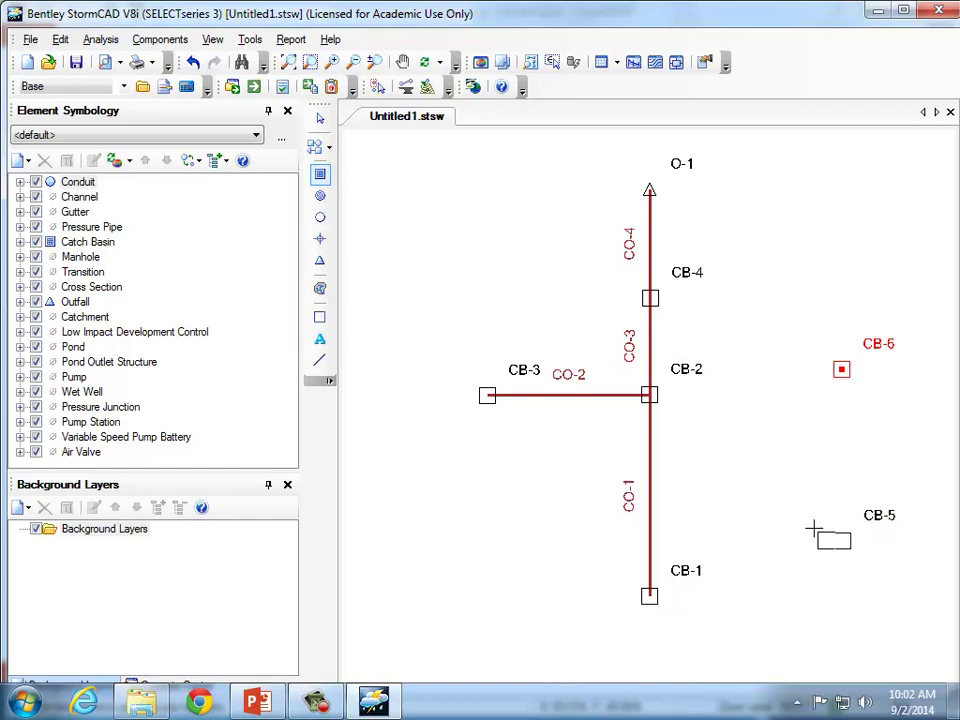
Connect the separate catch basins CB-5 and CB-6 with a conduit running upward from CB-5.
left_click(318, 148)
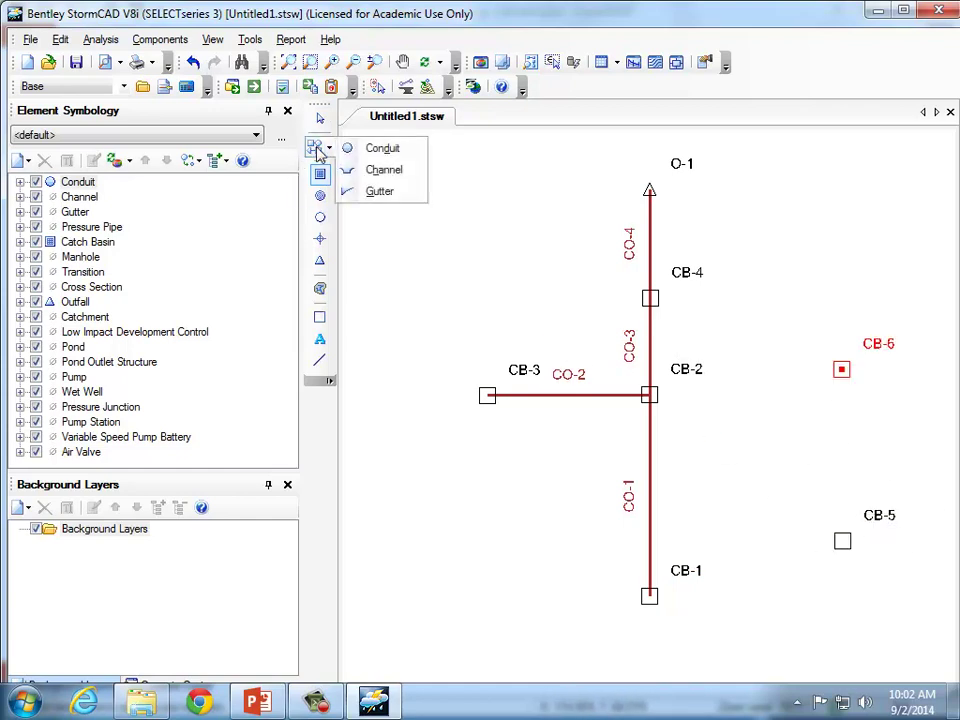
left_click(382, 149)
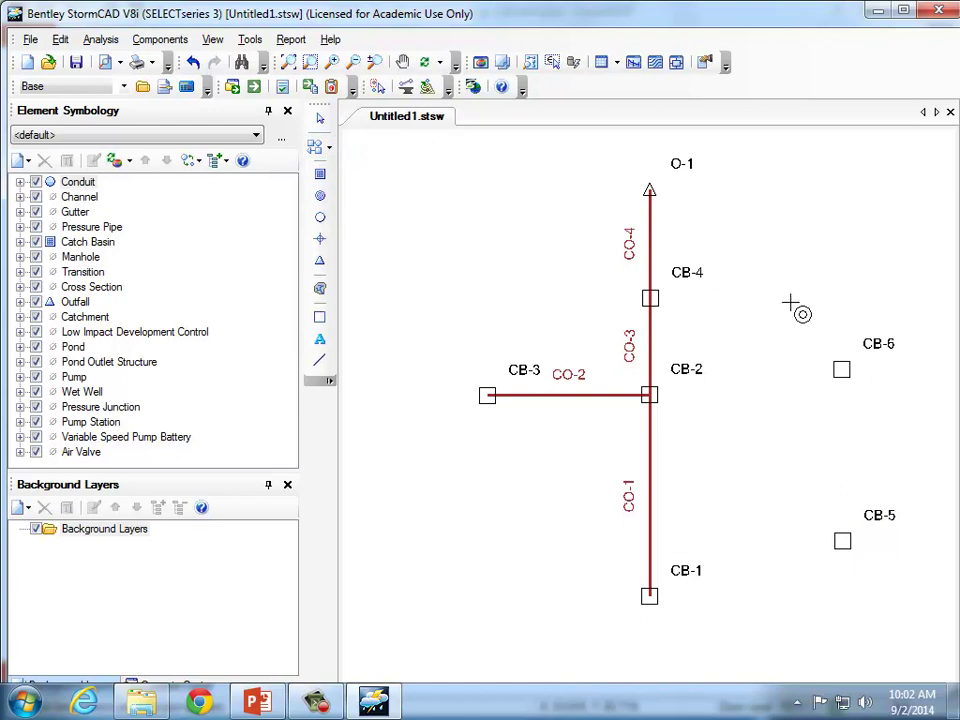
right_click(814, 422)
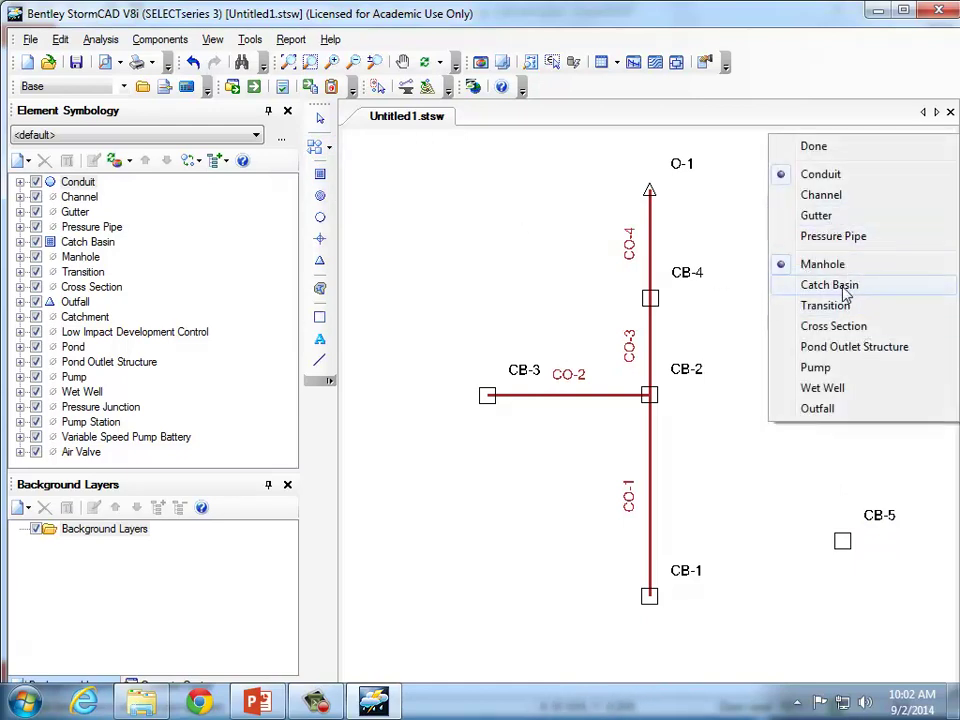
left_click(842, 285)
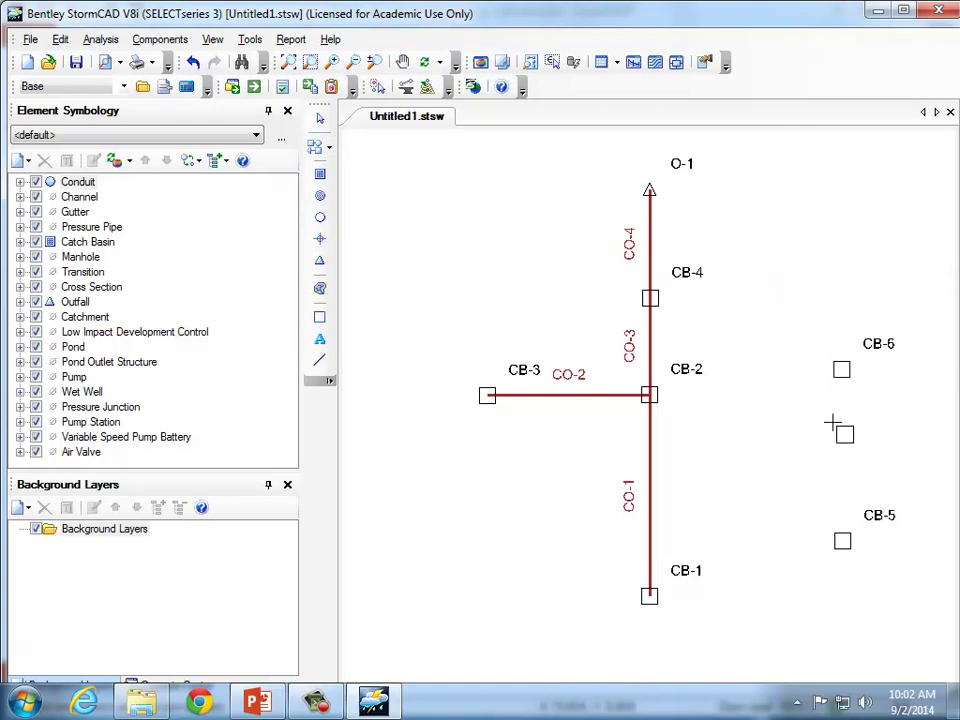
left_click(842, 538)
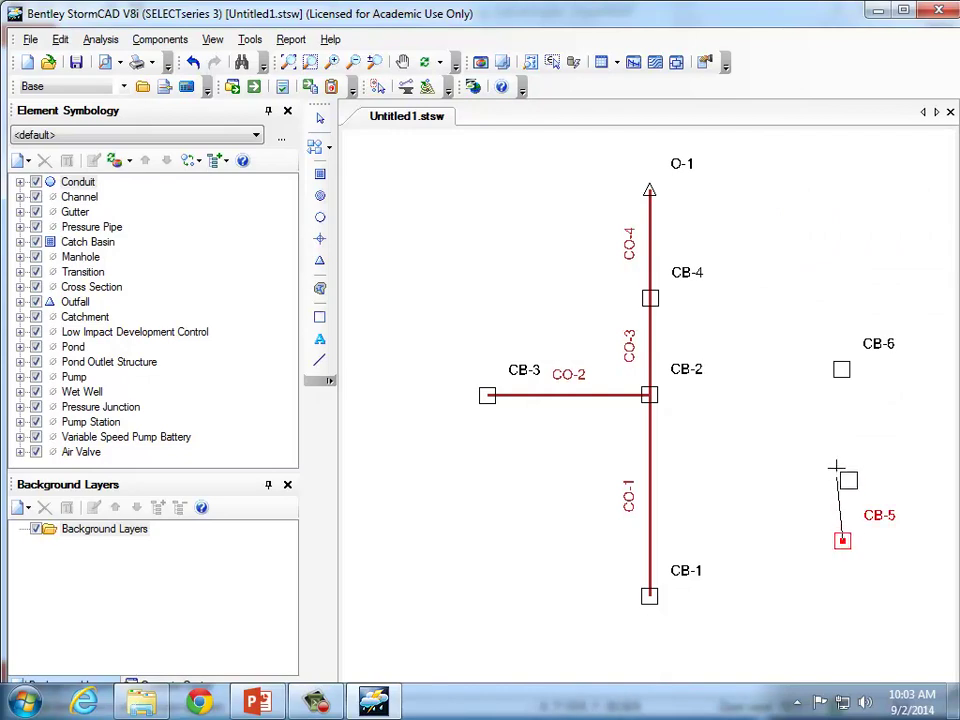
left_click(843, 371)
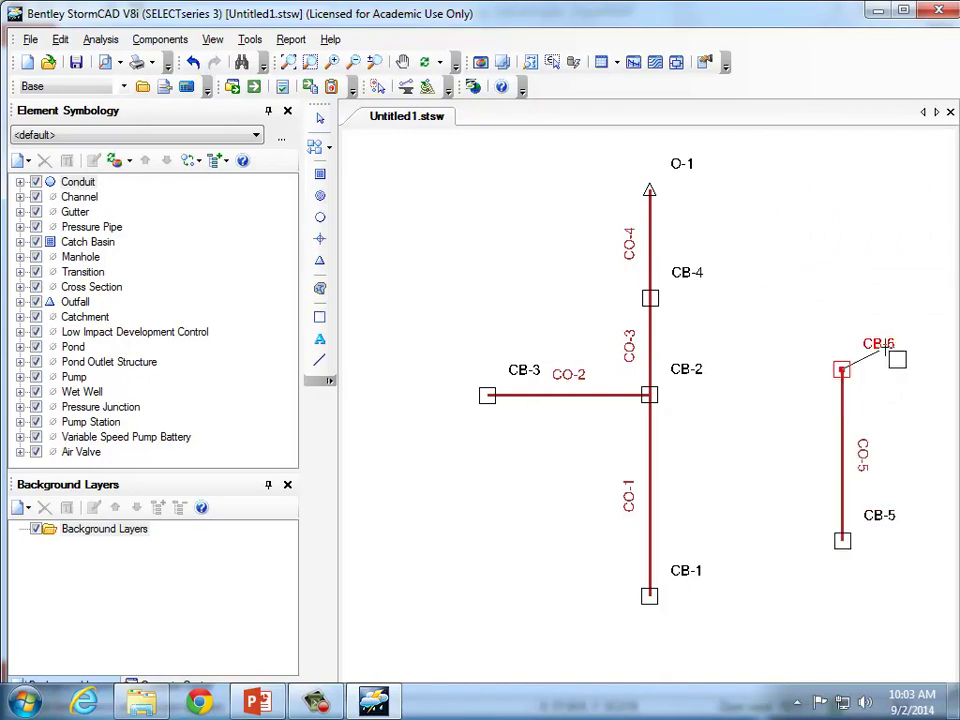
key("Escape")
Delete the separate catch basins CB-5 and CB-6 together with the conduit between them.
left_click(321, 120)
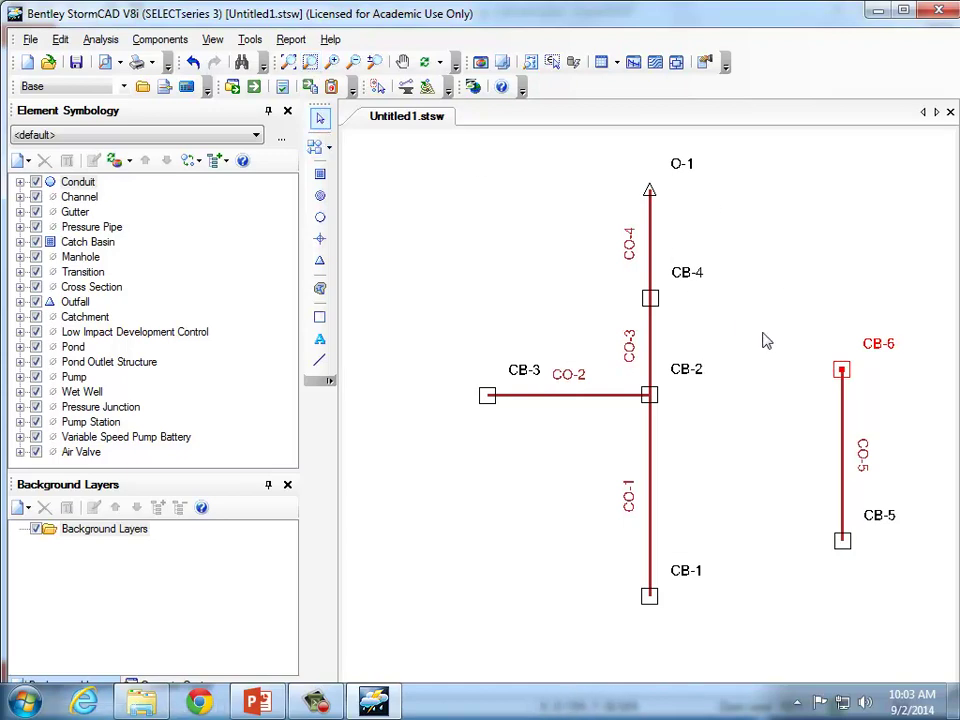
left_click_drag(792, 297, 912, 561)
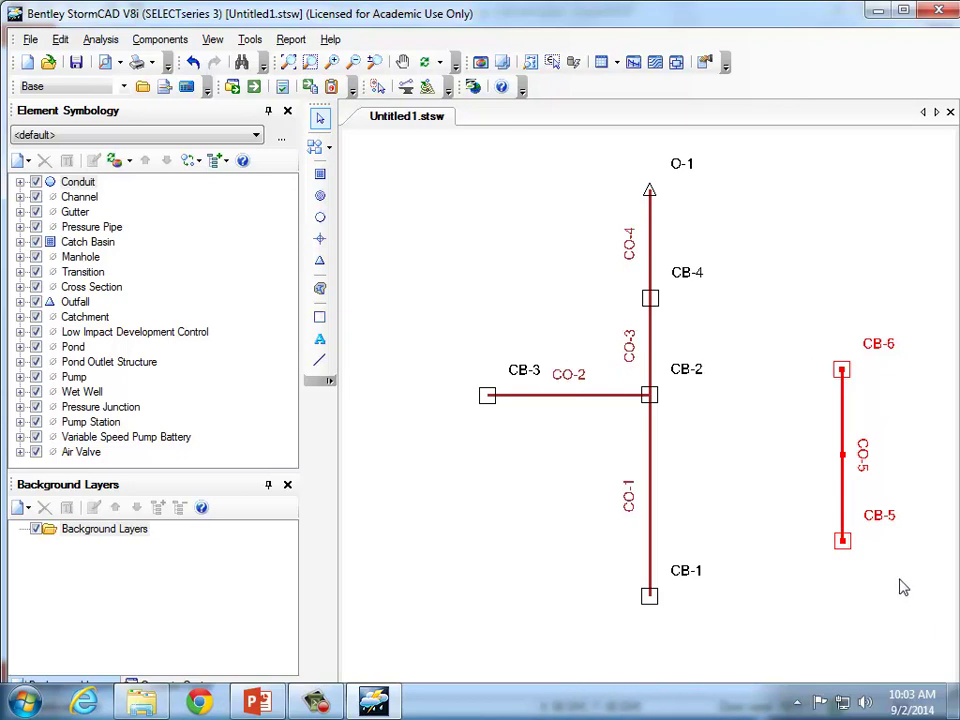
key("Delete")
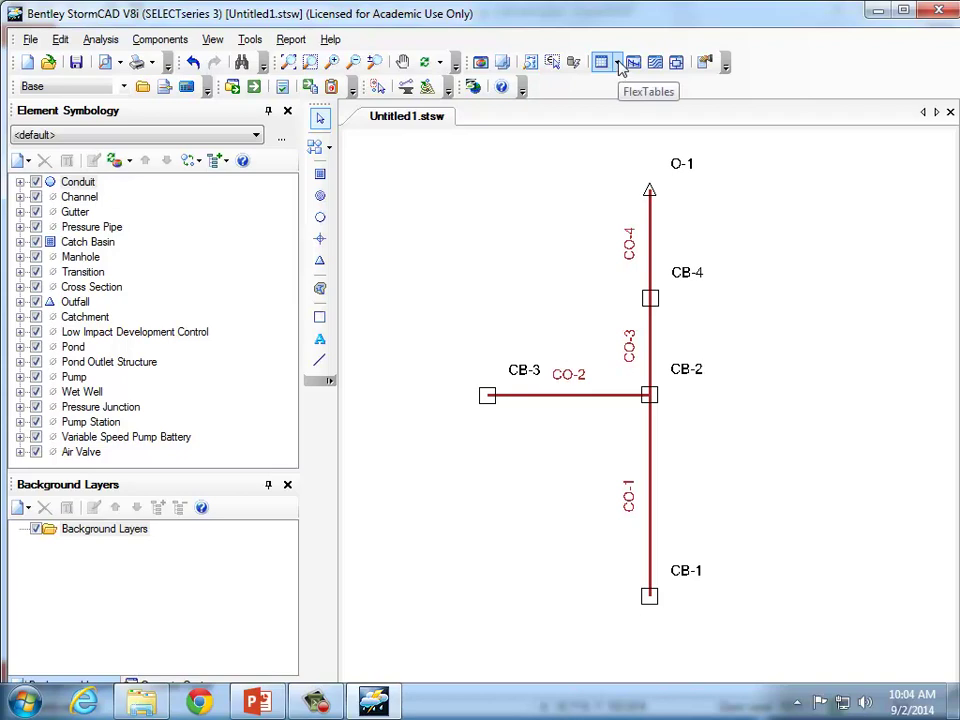
Open the Catch Basin FlexTable and arrange its window so the drawn network stays visible.
left_click(619, 64)
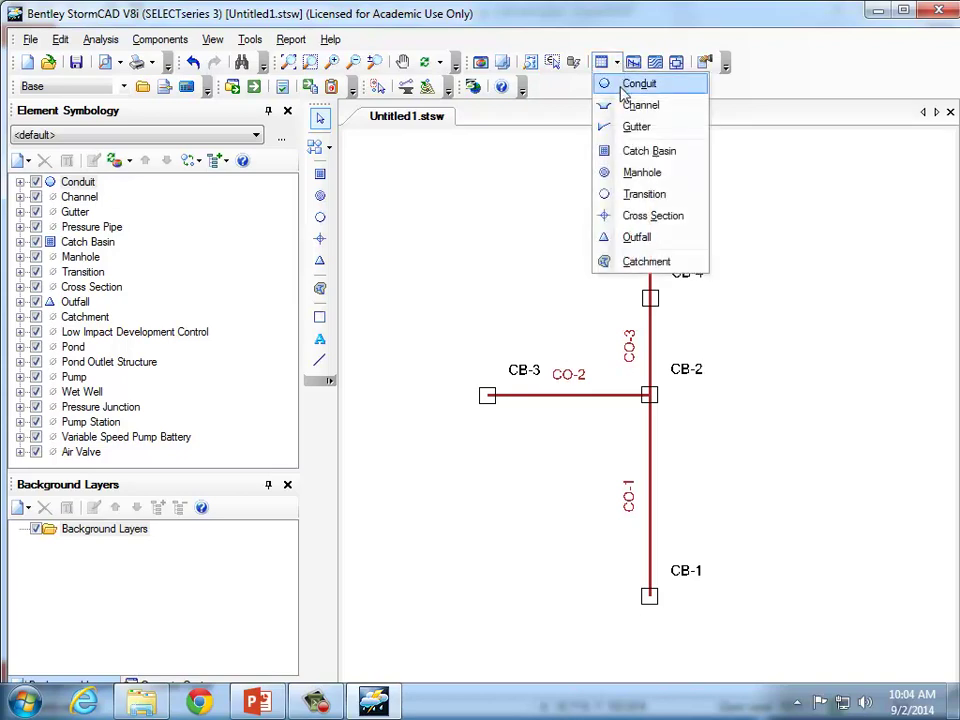
left_click(645, 151)
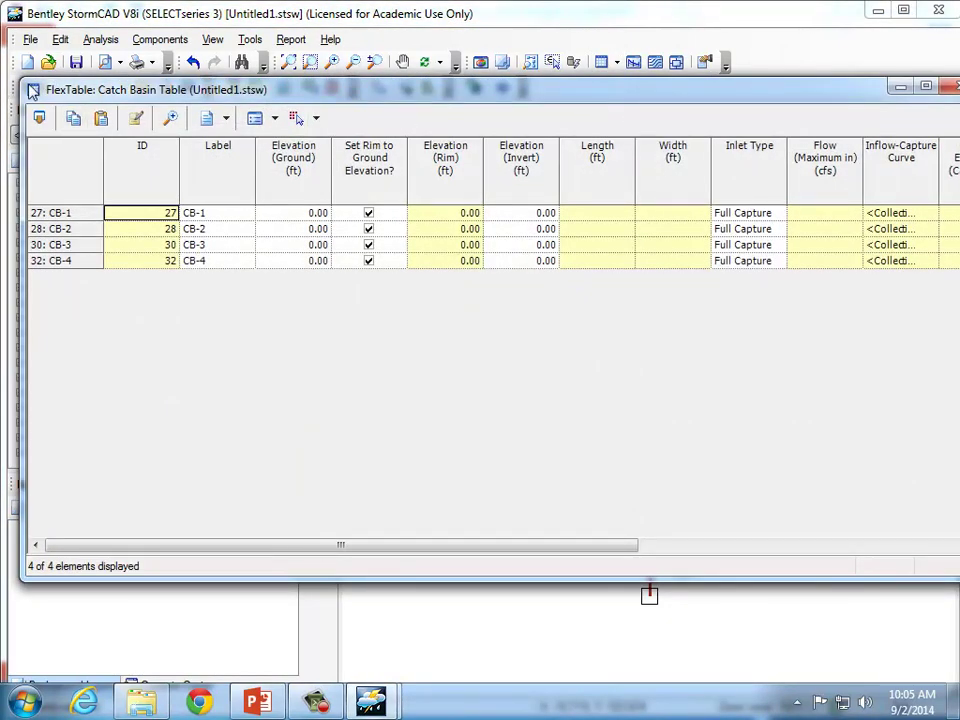
left_click_drag(53, 87, 600, 234)
left_click_drag(705, 240, 181, 97)
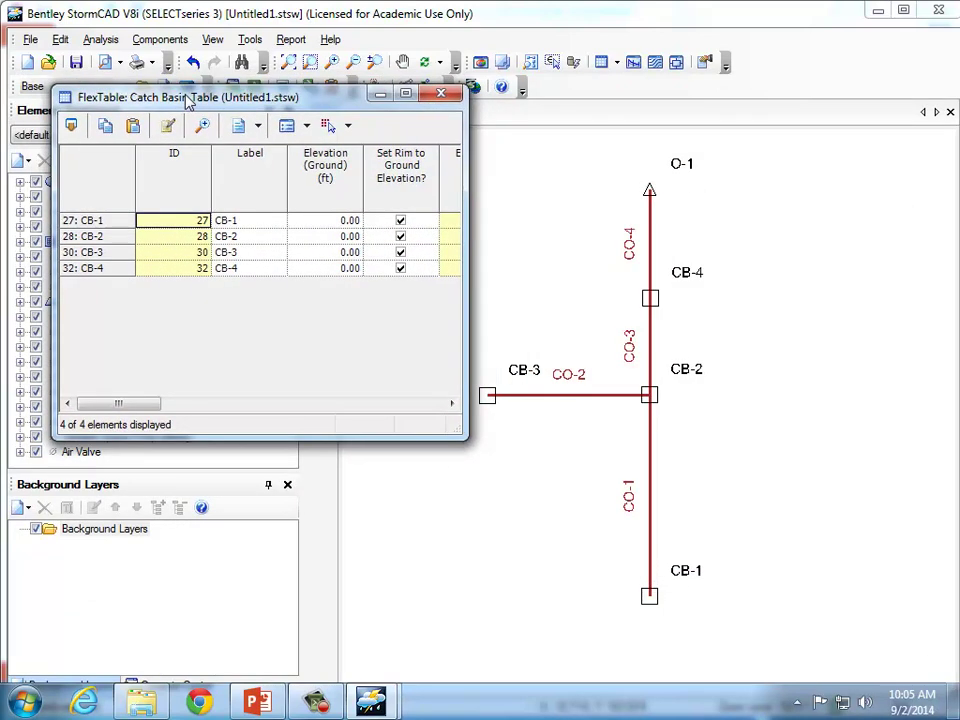
Relabel catch basins CB-1, CB-2, CB-3 and CB-4 as 1.1, 2.1, 1.2 and 3.1 respectively.
left_click(256, 220)
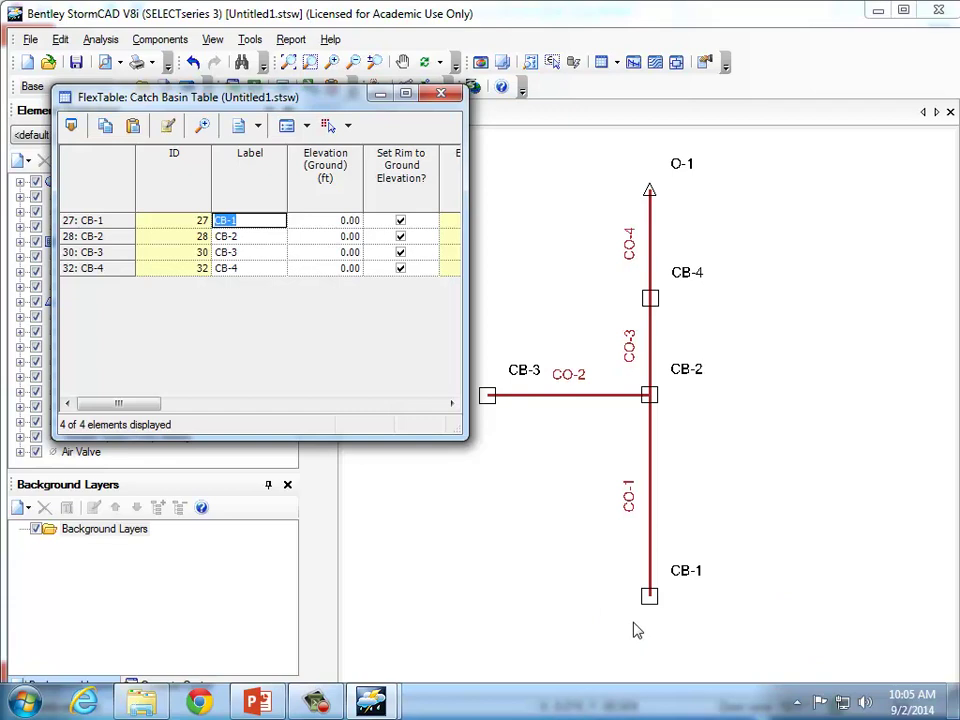
type("1.1")
key("Return")
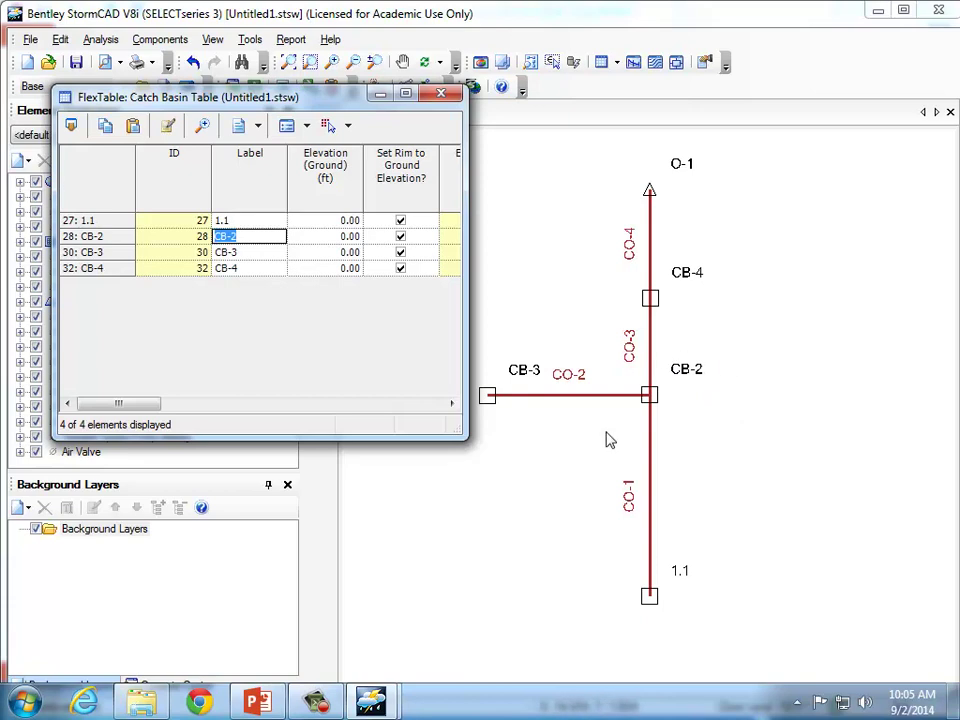
type("2.1")
key("Return")
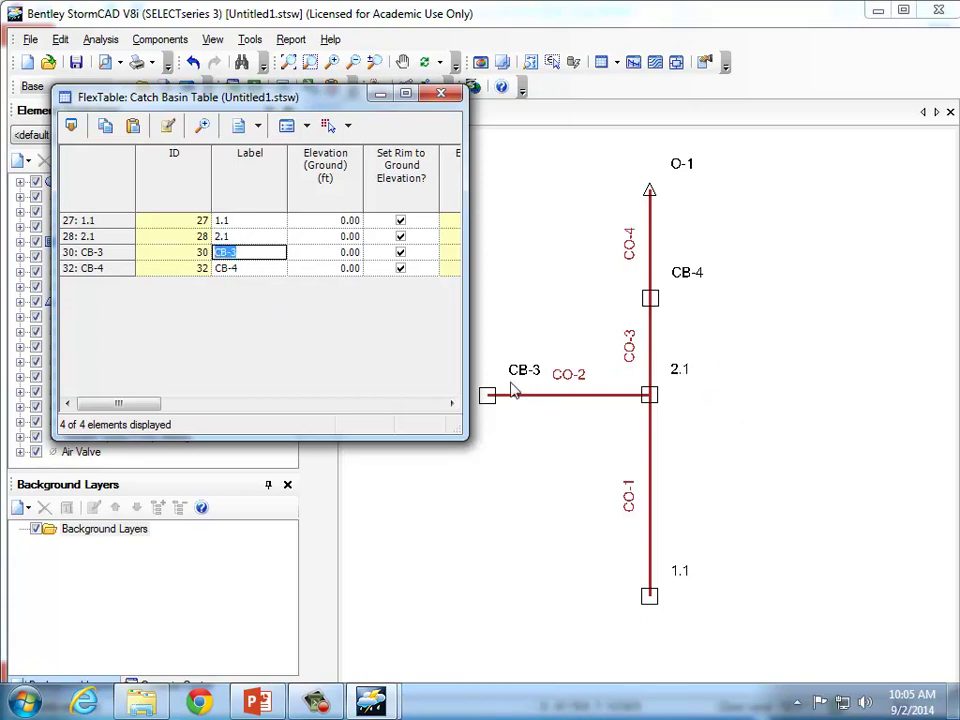
type("1.2")
key("Return")
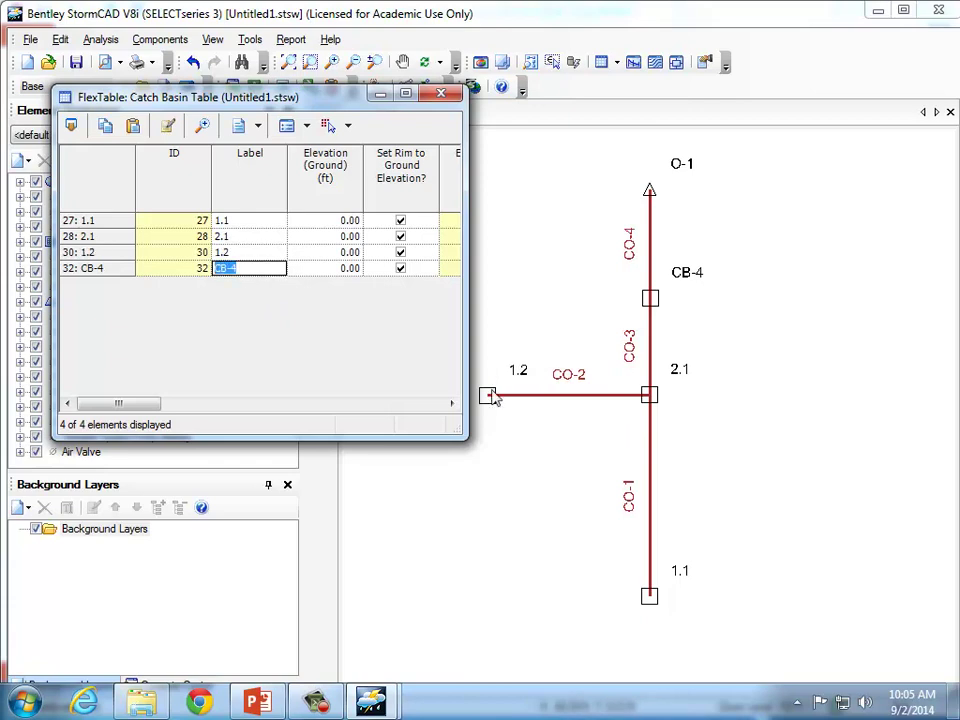
type("3.1")
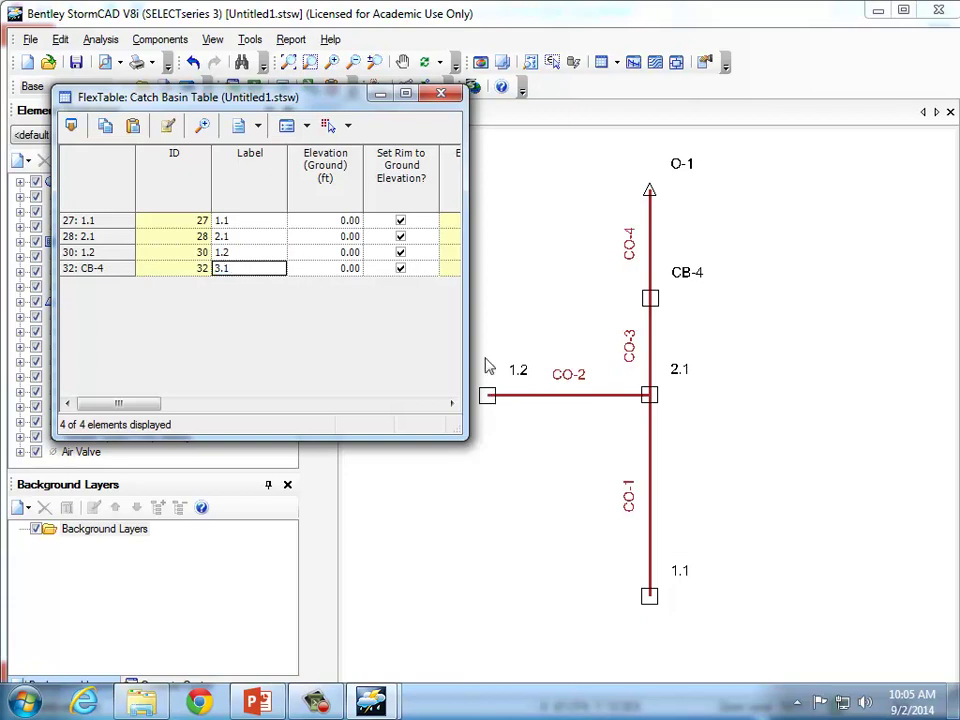
left_click(246, 251)
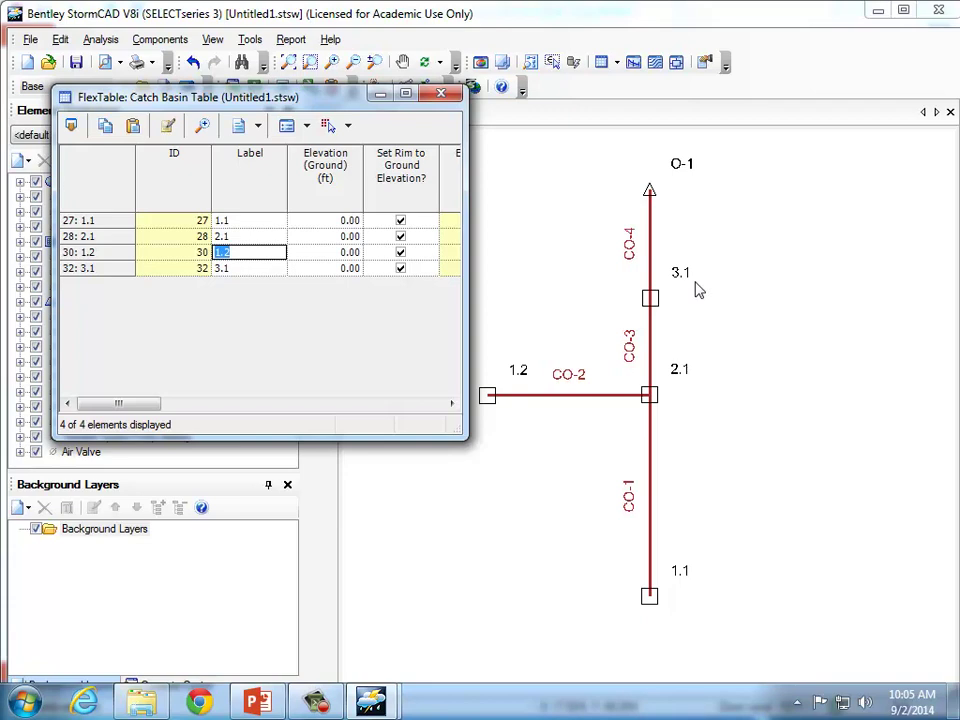
left_click(254, 272)
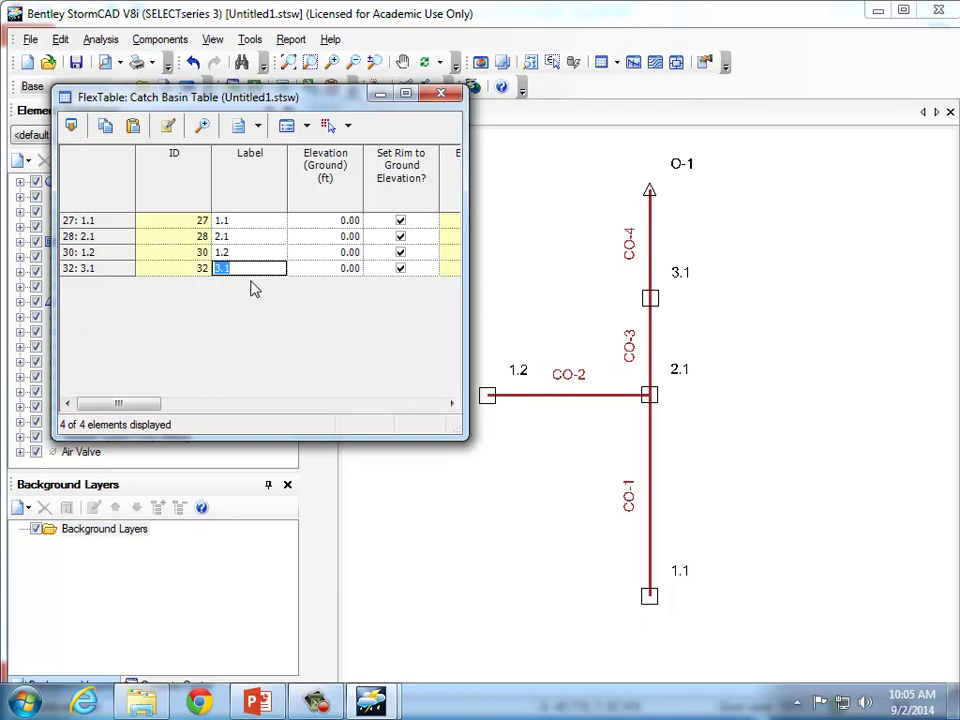
Set the ground elevations to 734 ft for basin 1.1, 727 ft for 2.1 and 1.2, and 723 ft for 3.1.
left_click(342, 221)
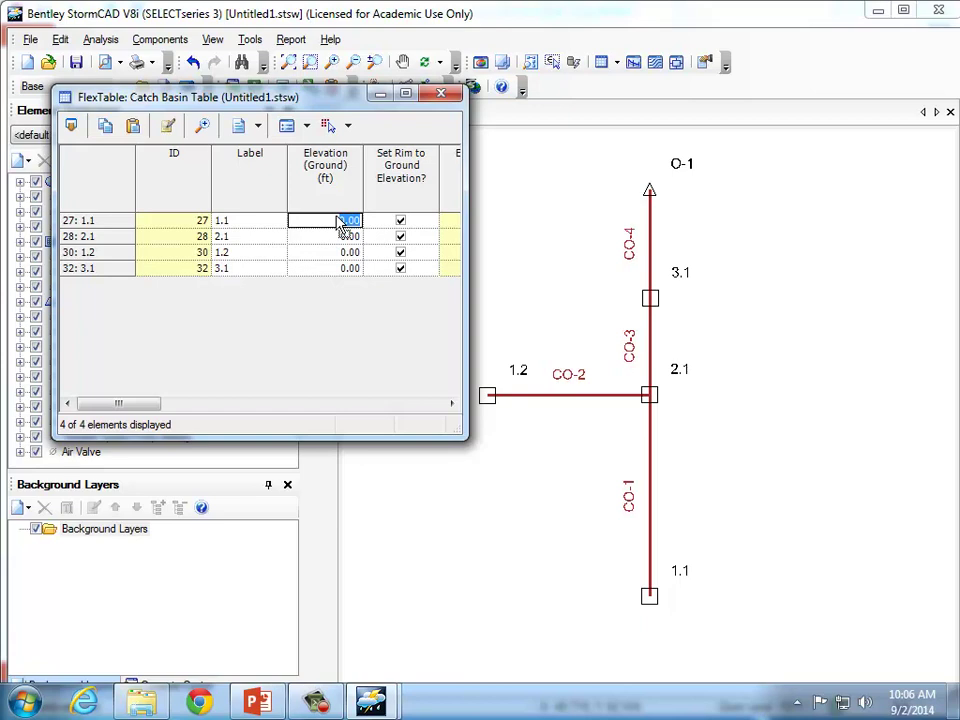
type("734")
key("Return")
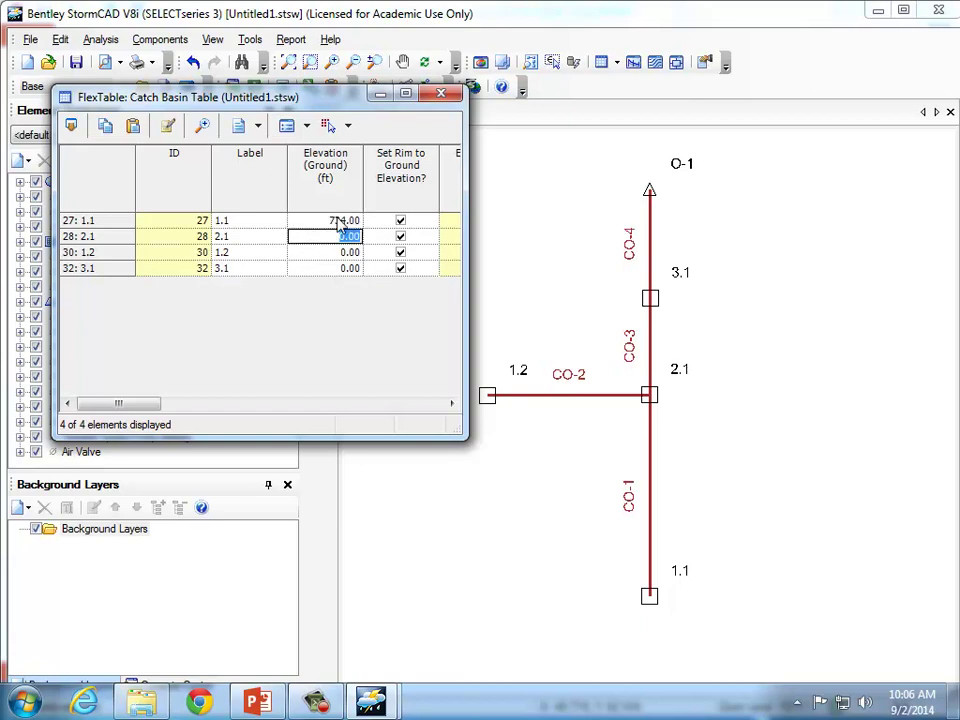
type("727")
key("Return")
type("727")
key("Return")
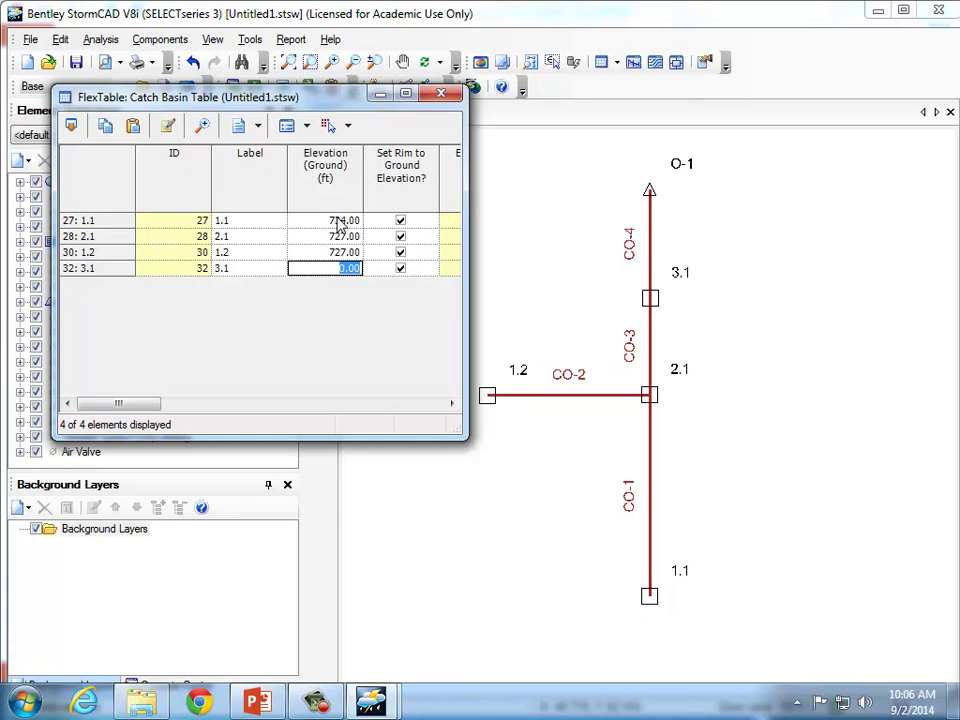
type("723")
key("Up")
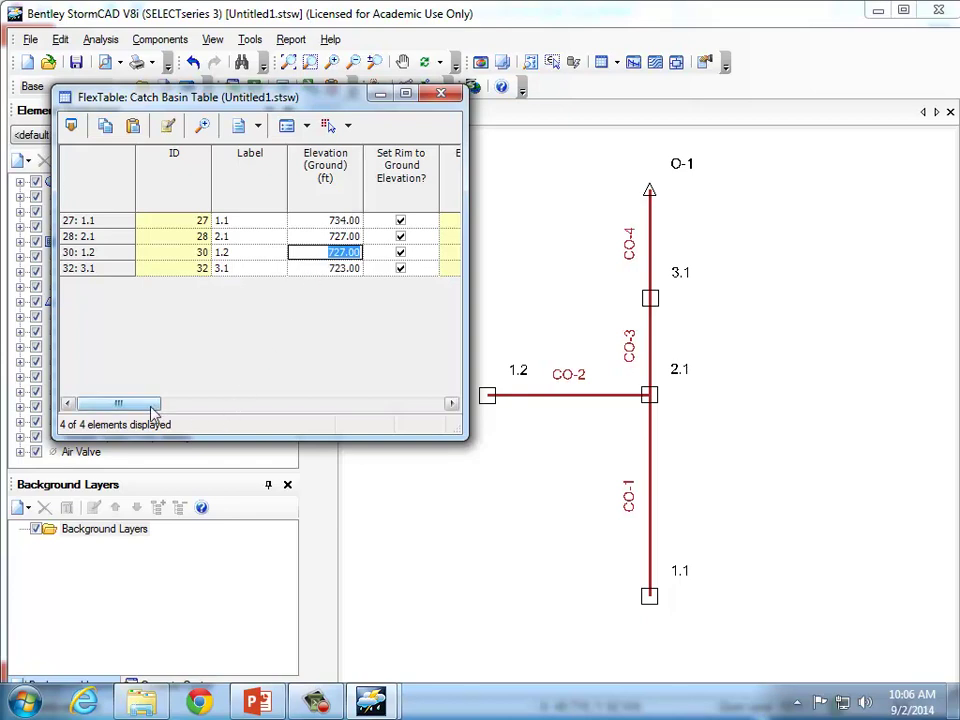
Widen the catch basin table and move the Elevation (Invert) column directly after the Label column.
left_click_drag(150, 407, 268, 396)
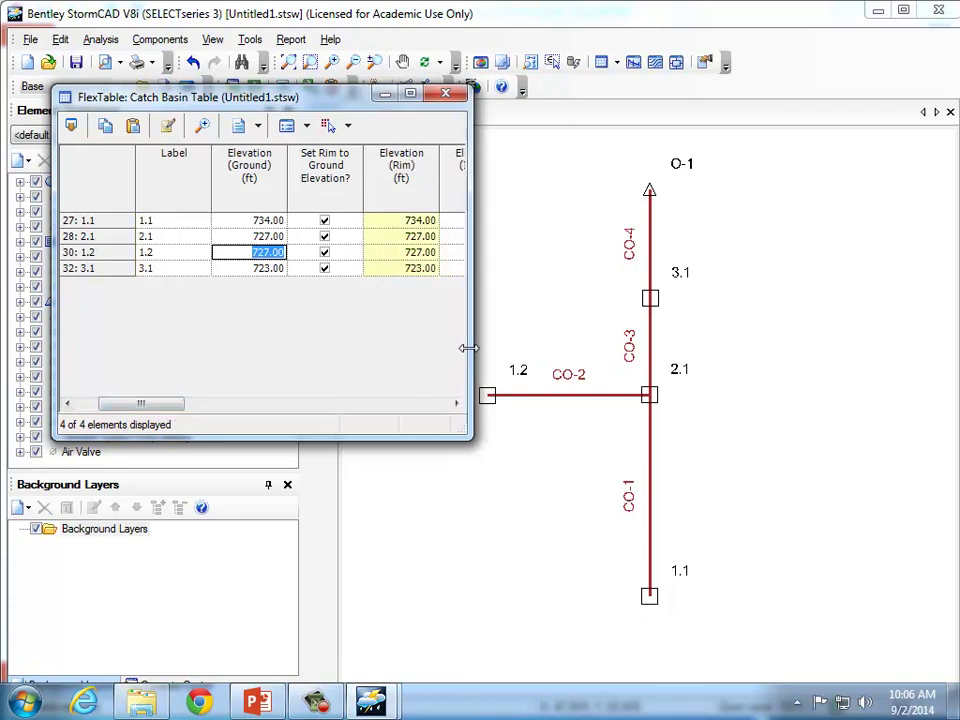
left_click_drag(464, 347, 548, 346)
left_click(493, 178)
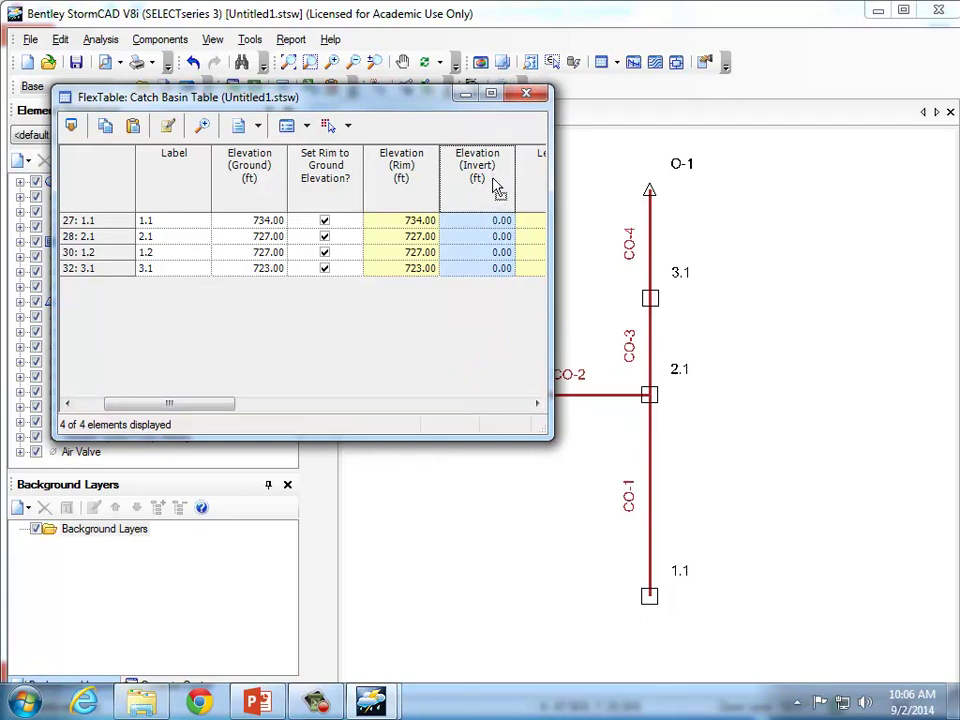
mouse_move(491, 181)
left_mouse_down()
mouse_move(476, 192)
mouse_move(242, 182)
left_mouse_up()
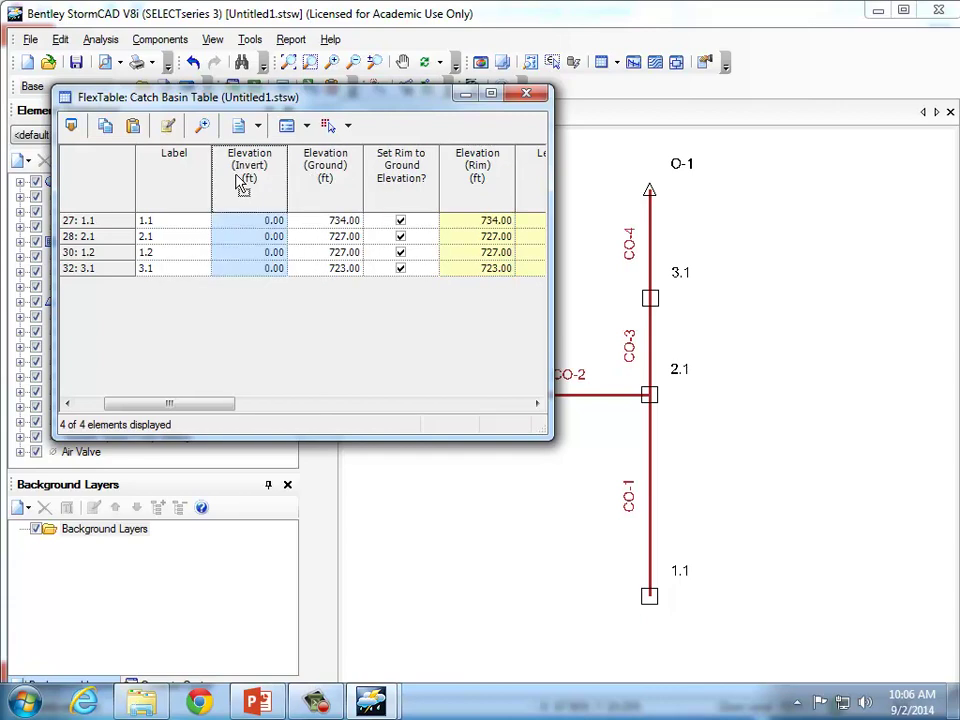
Set the invert elevations to 730.5 ft for basin 1.1, 722.7 ft for 2.1, 723.45 ft for 1.2 and 718.36 ft for 3.1.
mouse_move(223, 407)
left_mouse_down()
mouse_move(540, 418)
mouse_move(228, 411)
left_mouse_up()
left_click_drag(551, 321, 421, 318)
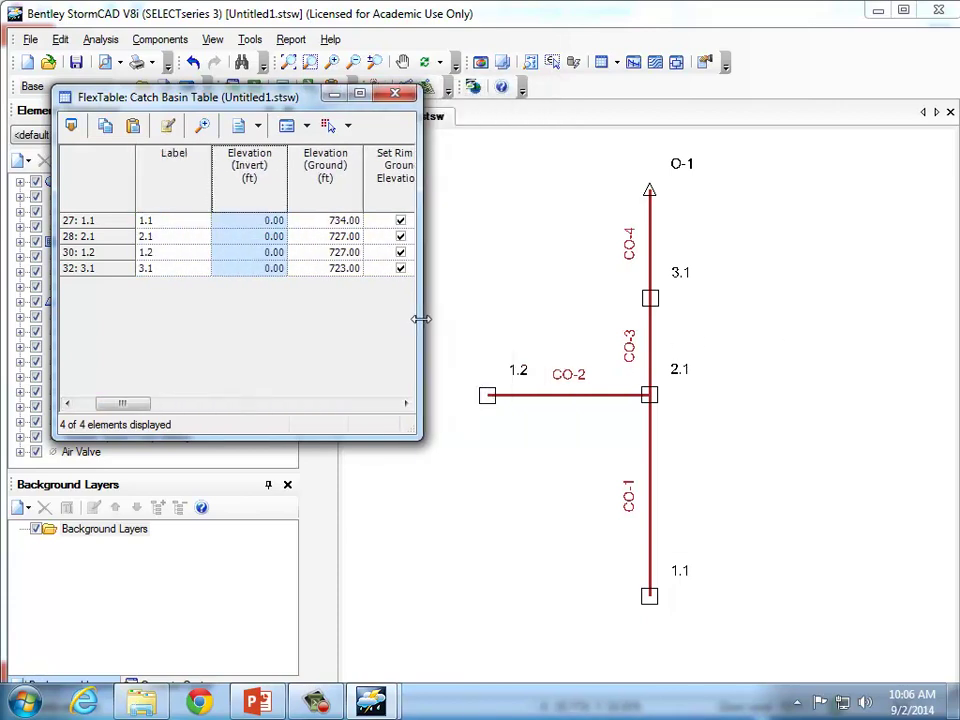
left_click(259, 221)
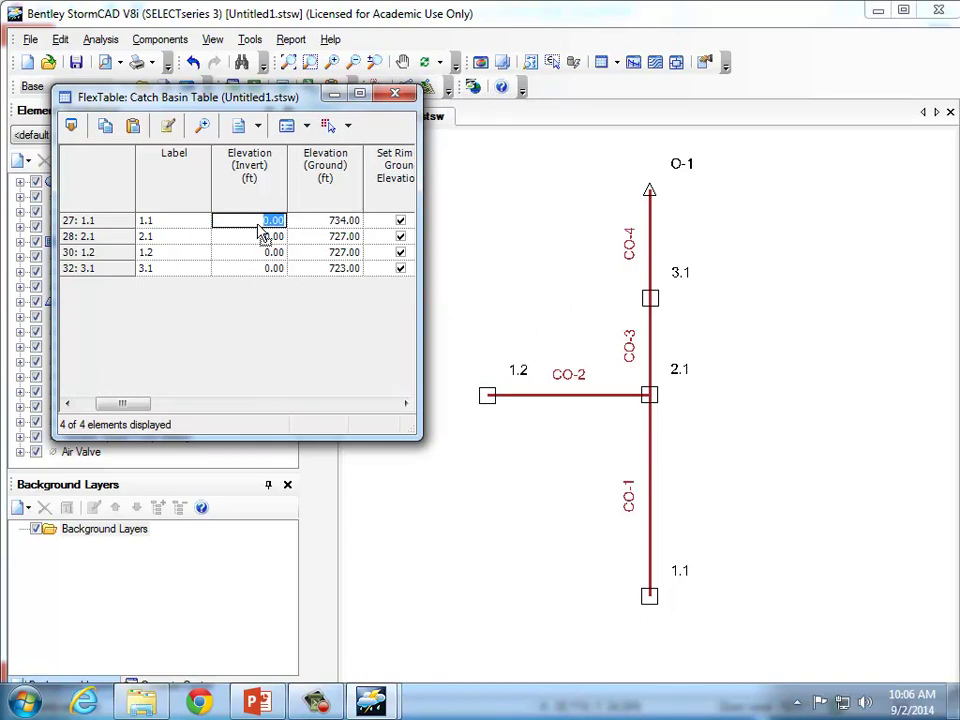
type("730.5")
left_click(262, 235)
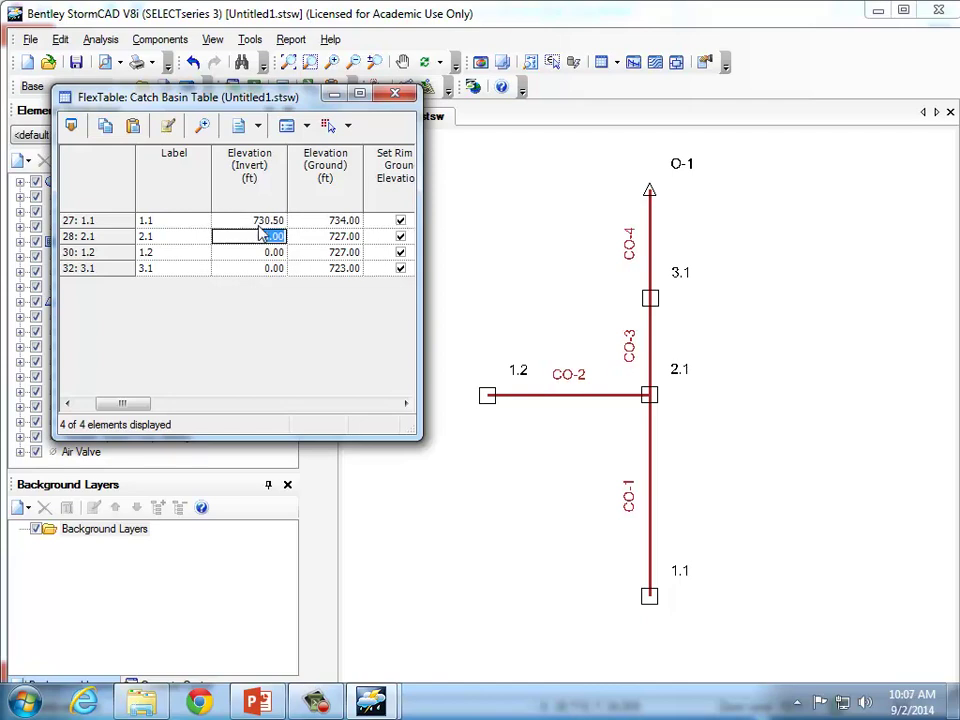
key("Down")
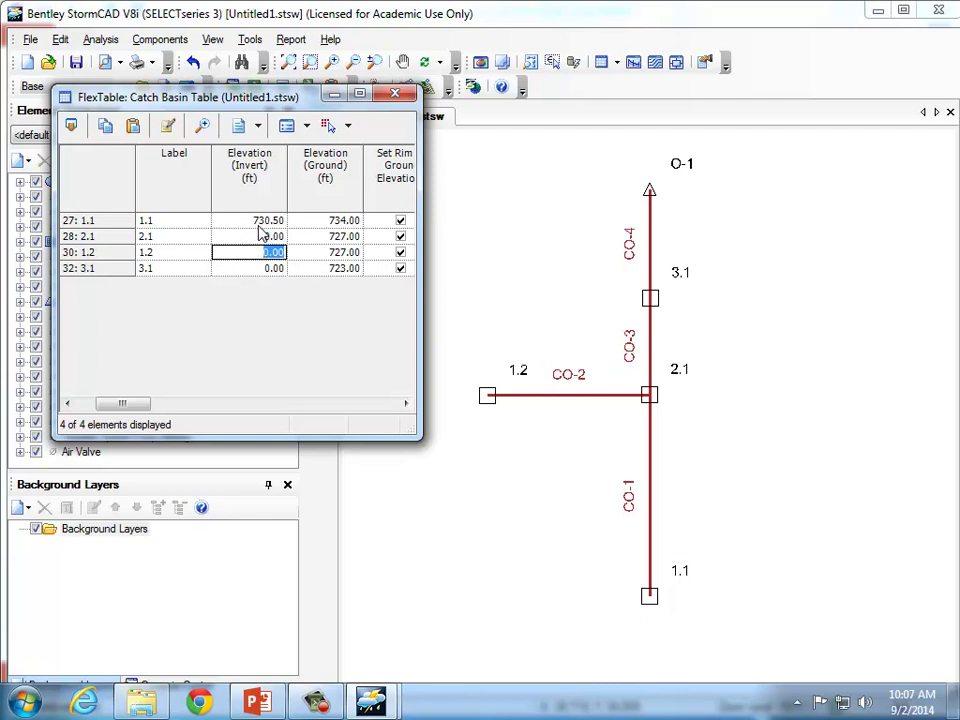
type("723.45")
left_click(262, 235)
type("722.7")
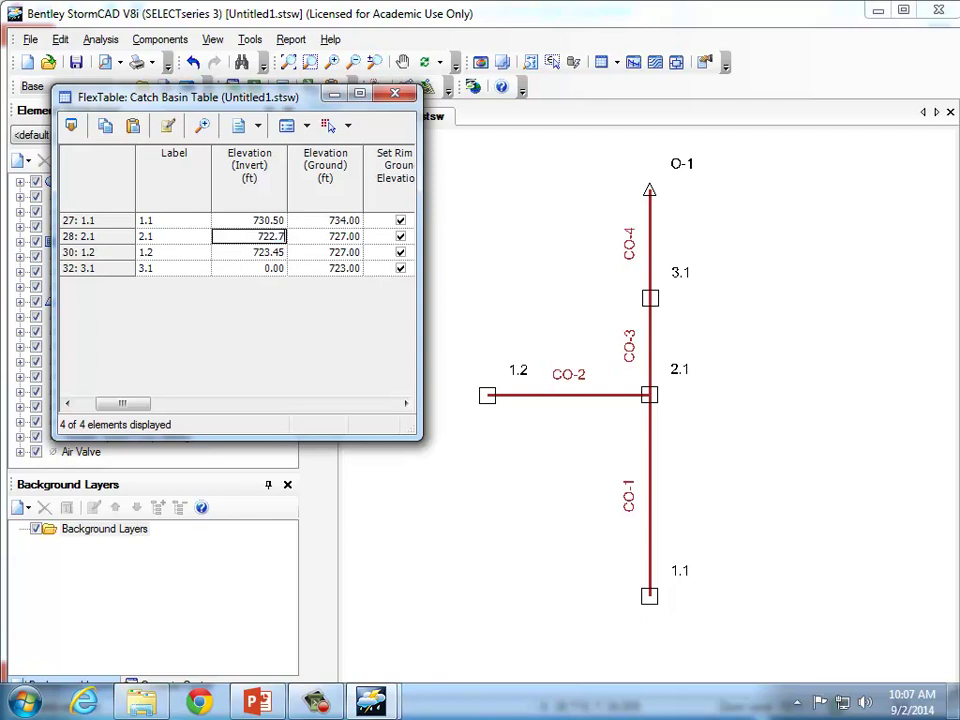
key("Return")
key("Return")
type("718.36")
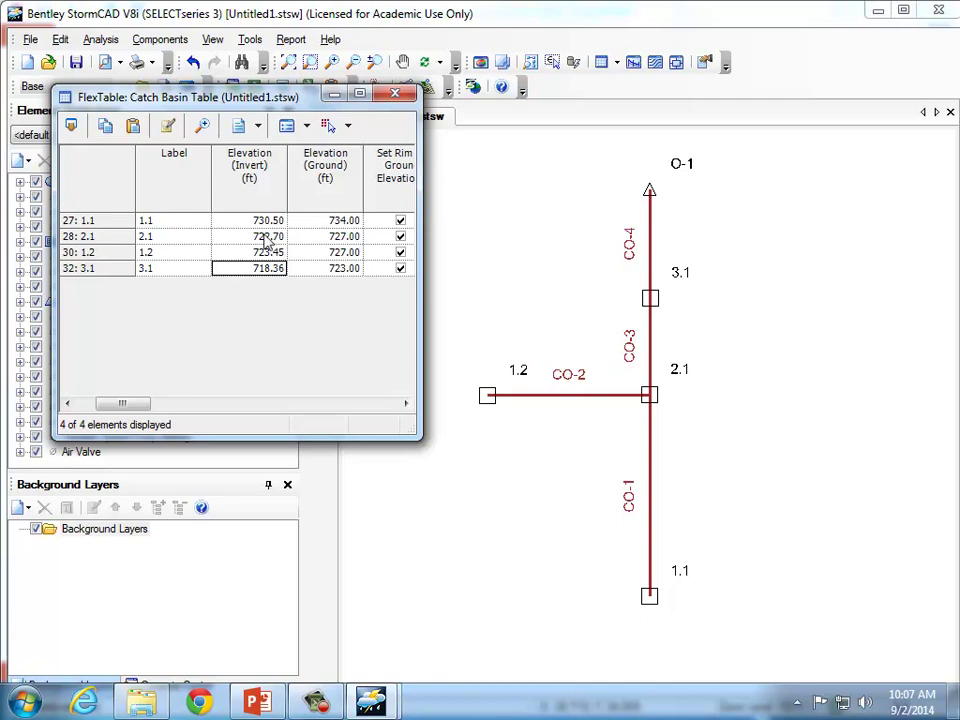
Maximize the catch basin table and add the Inlet Location column to its selected columns.
left_click(405, 405)
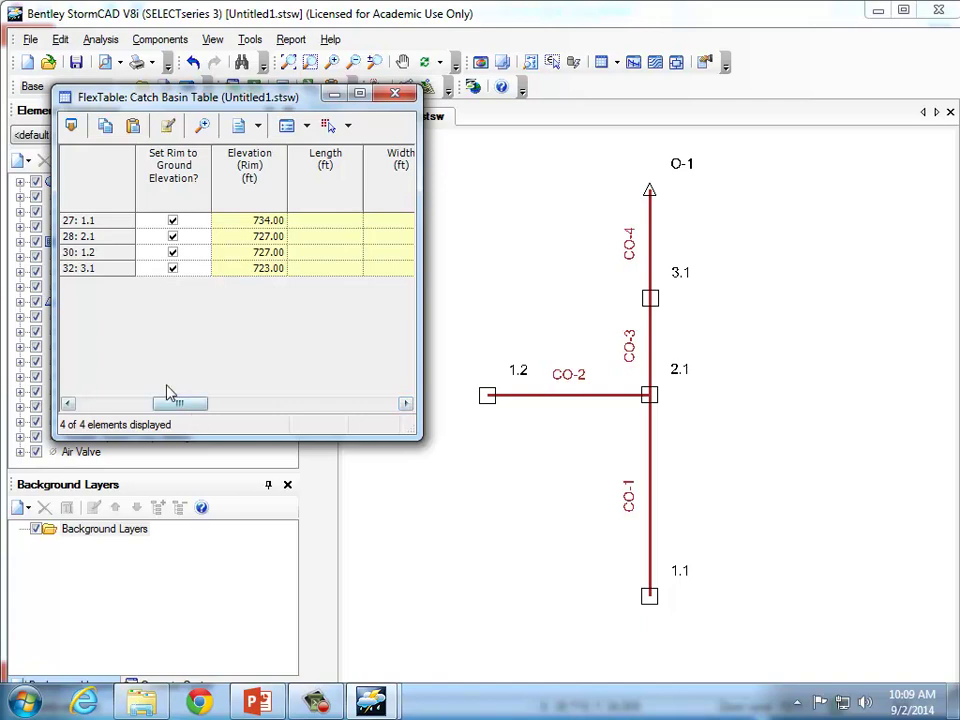
left_click_drag(188, 403, 128, 403)
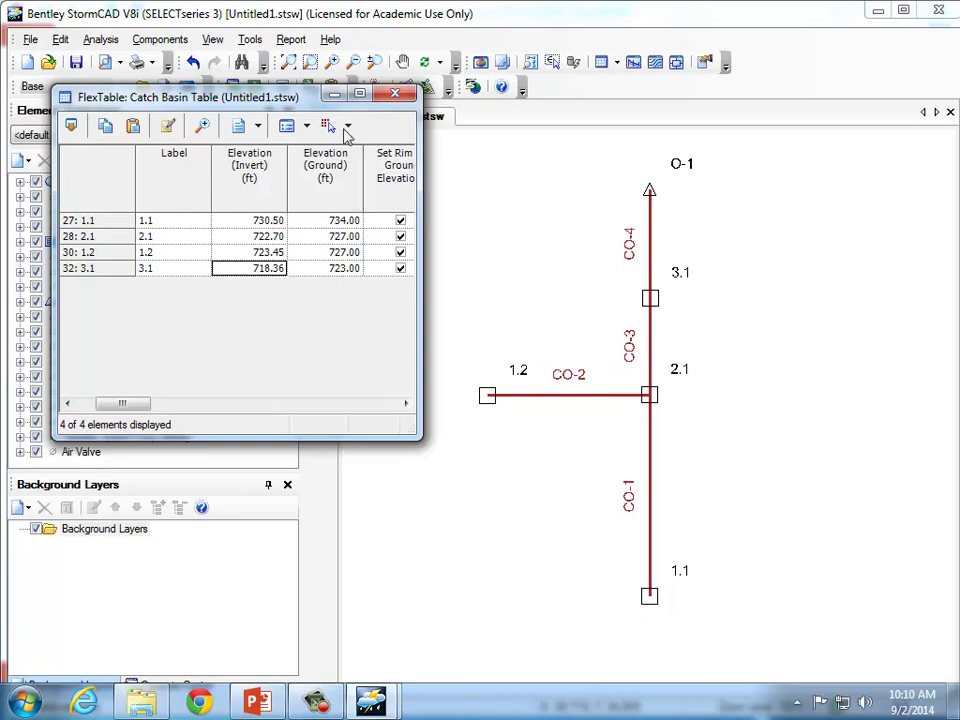
left_click(360, 94)
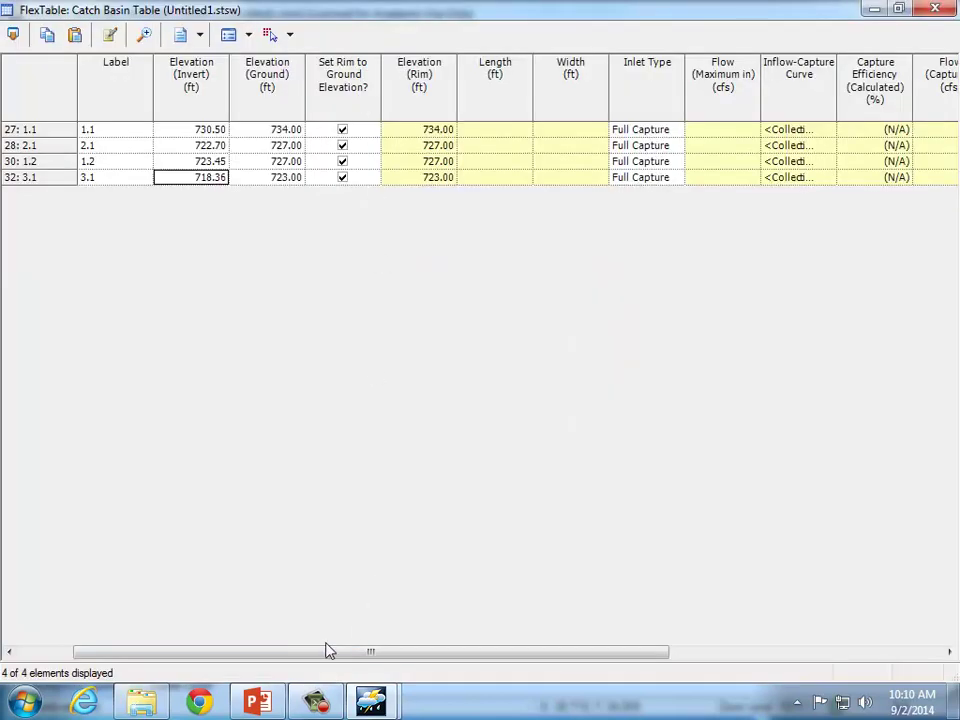
left_click_drag(312, 655, 249, 647)
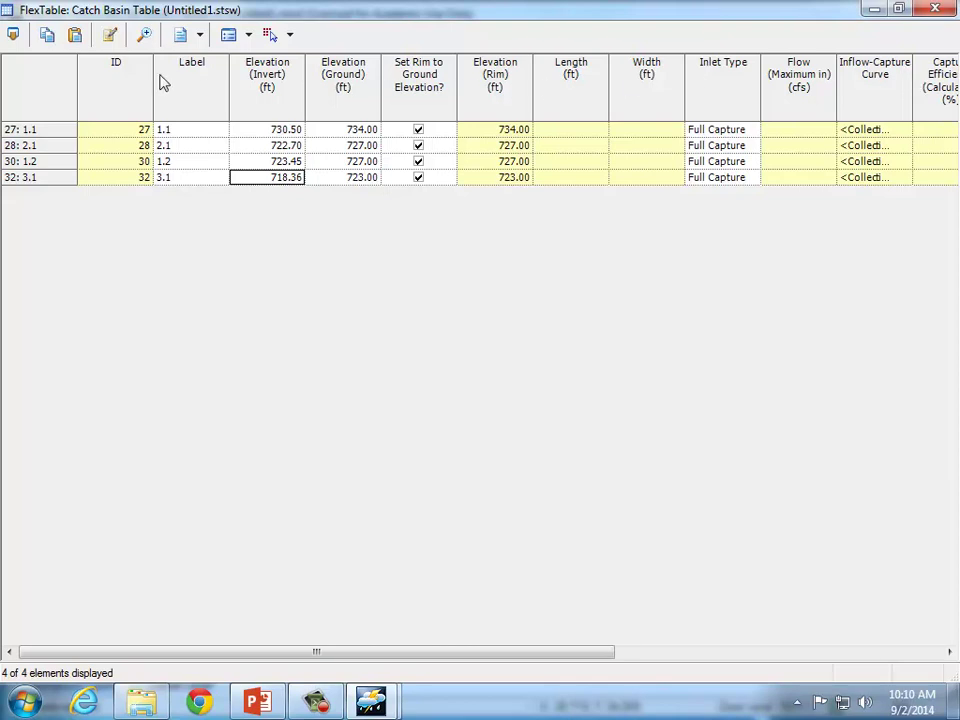
left_click(111, 40)
left_click(111, 40)
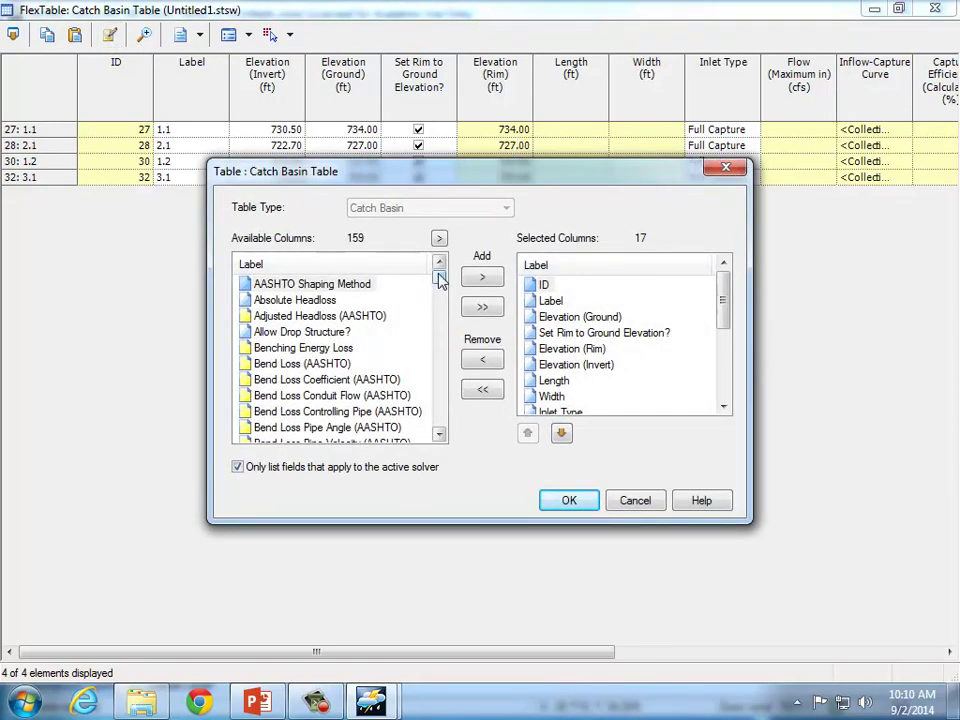
left_click_drag(439, 277, 447, 370)
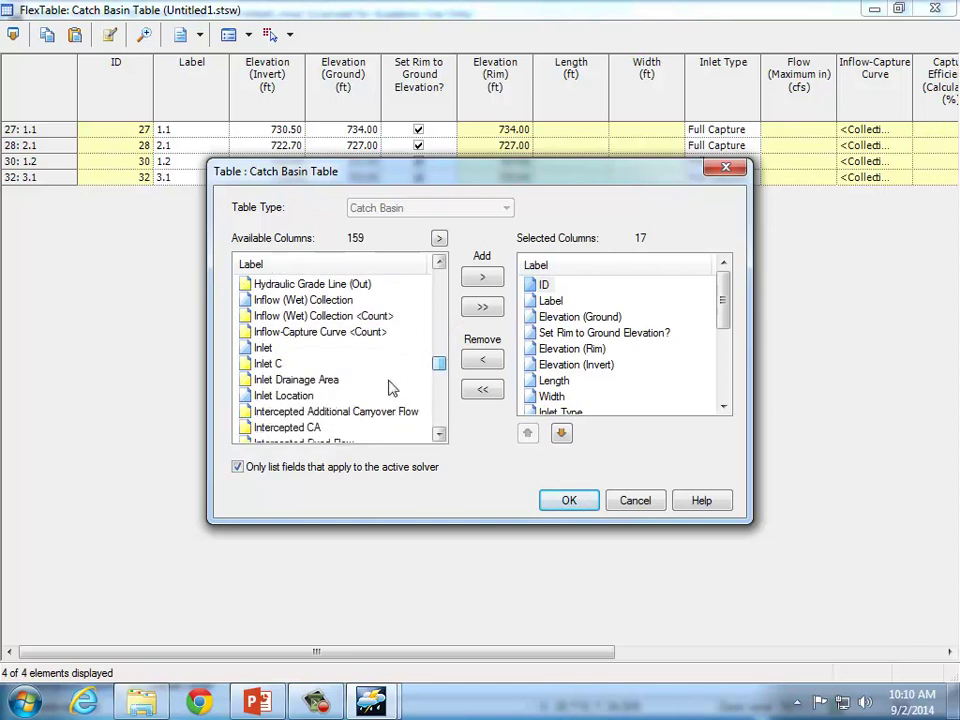
left_click(284, 397)
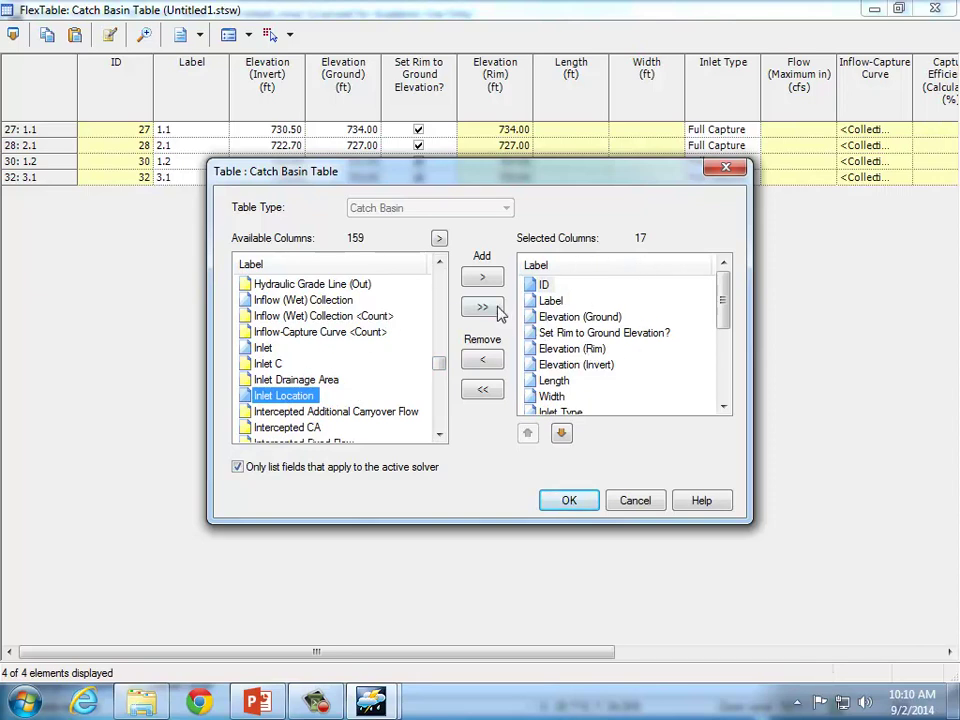
left_click(483, 280)
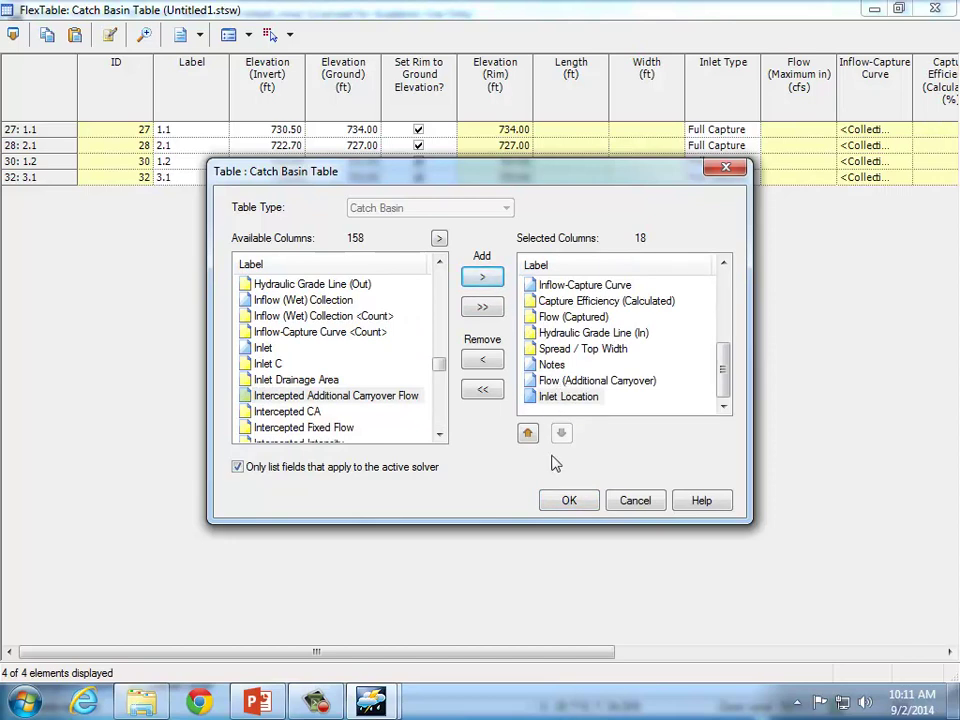
left_click(568, 500)
left_click_drag(506, 654, 945, 610)
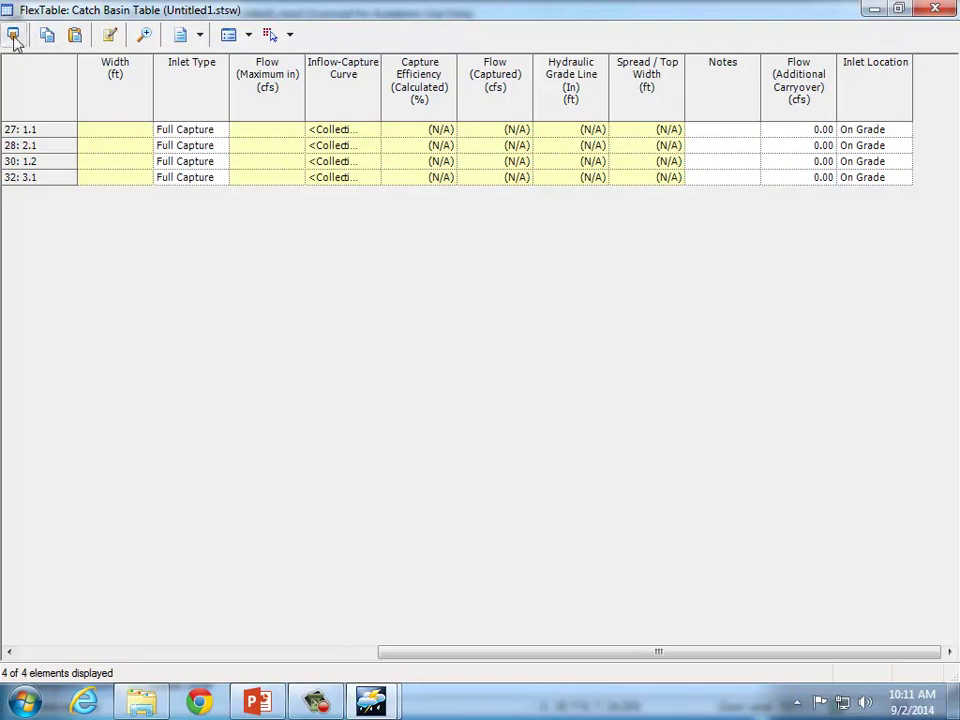
left_click(111, 36)
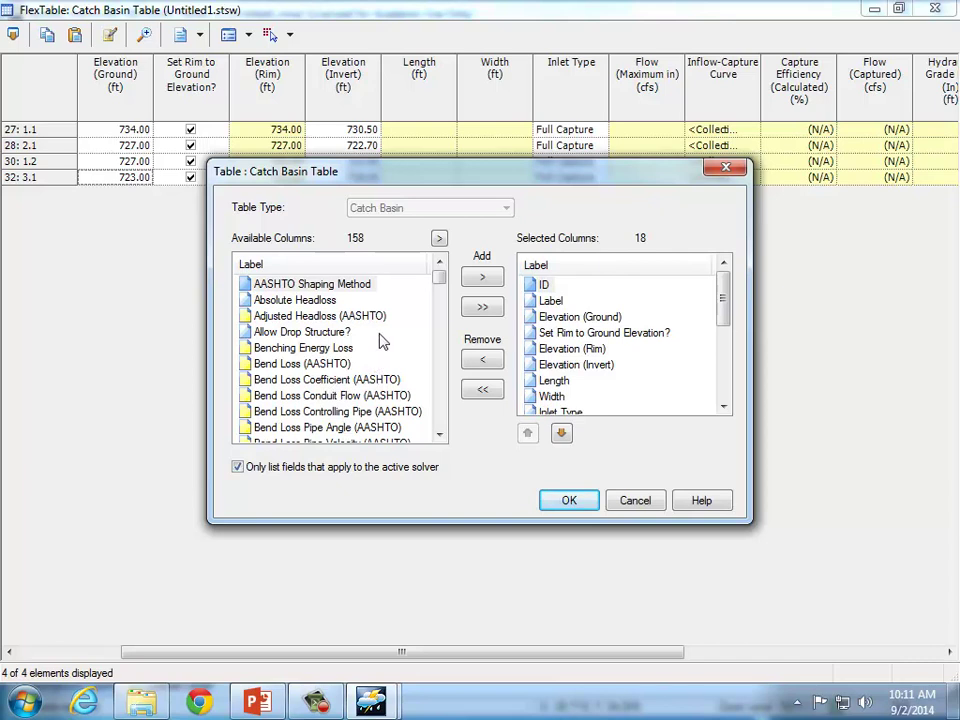
scroll(440, 281, "down", 4)
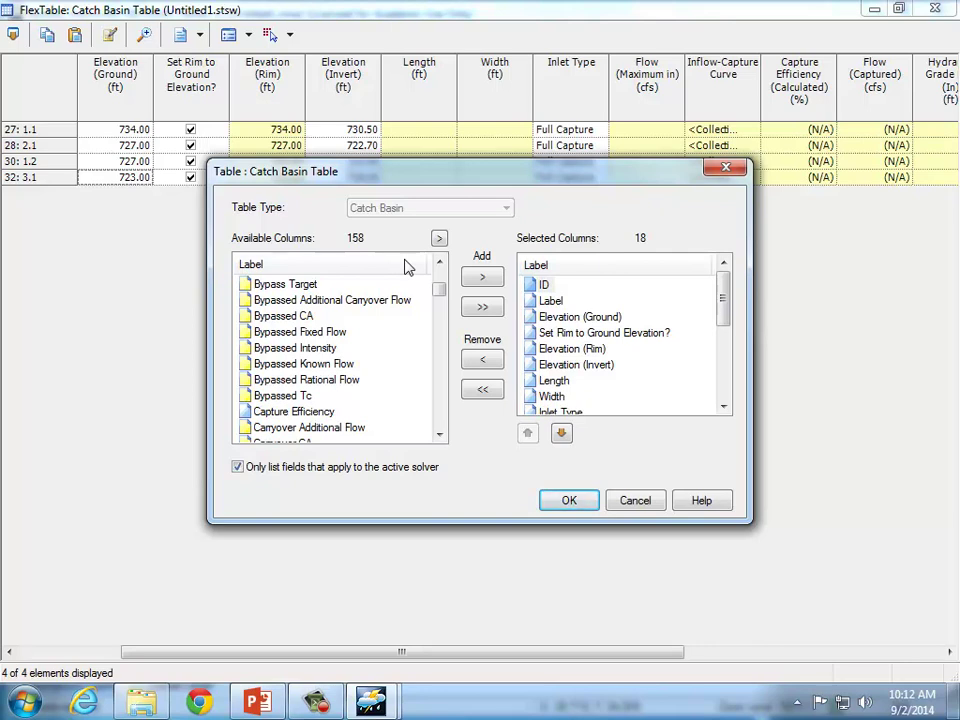
left_click(572, 505)
Set the inlet location of all four catch basins to In Sag and close the catch basin table.
left_click_drag(589, 650, 857, 654)
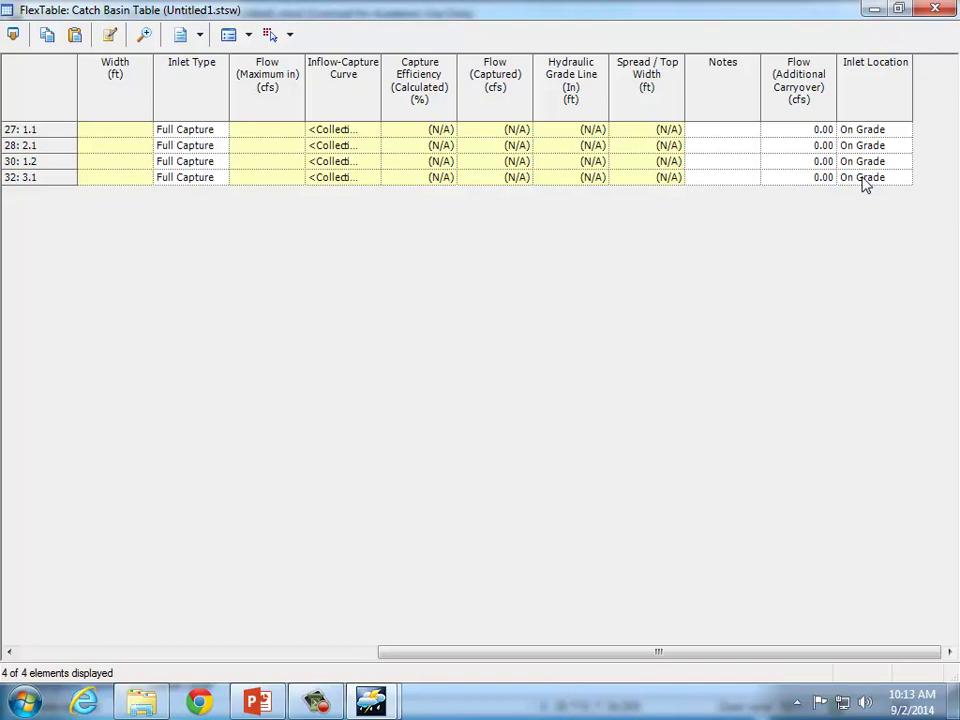
left_click(900, 130)
left_click(902, 131)
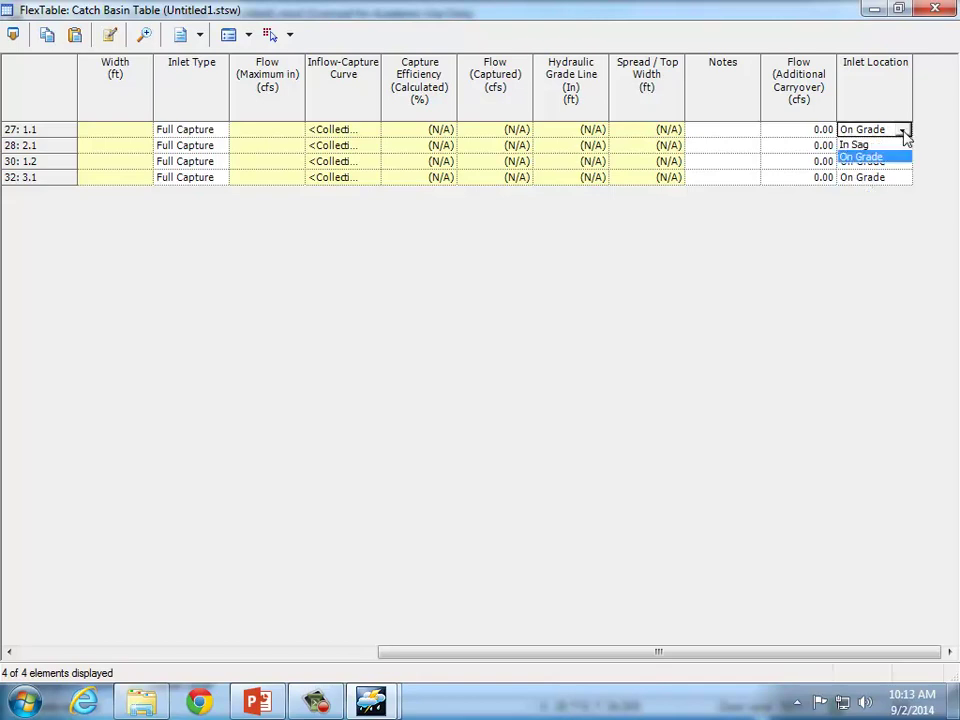
left_click(899, 145)
left_click(903, 147)
left_click(904, 147)
left_click(860, 160)
left_click(903, 162)
left_click(903, 163)
left_click(900, 176)
left_click(900, 179)
left_click(902, 179)
left_click(884, 194)
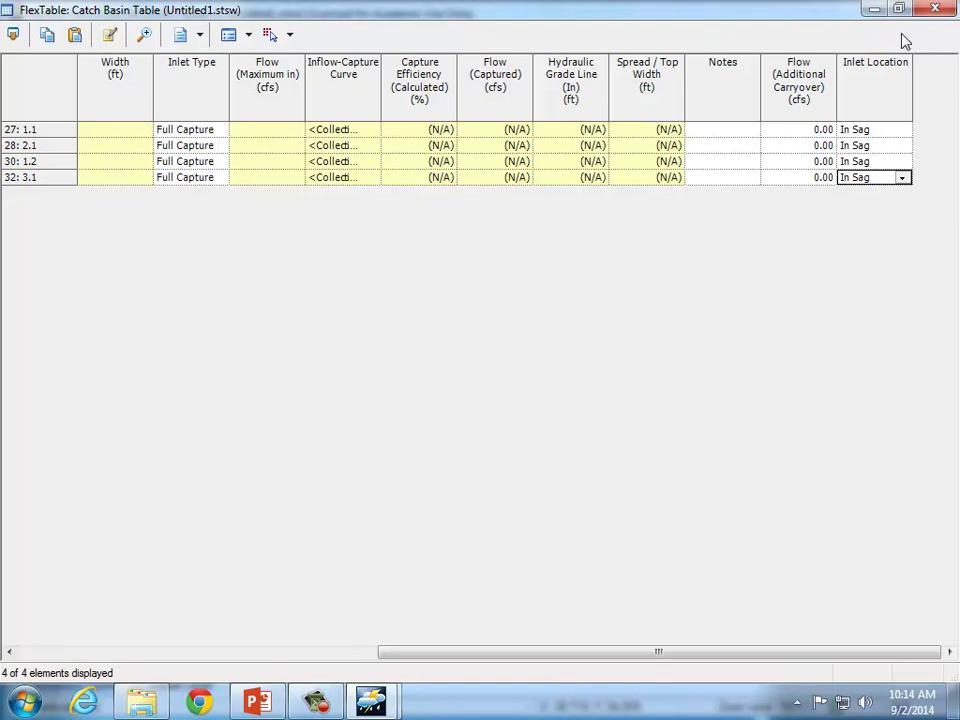
left_click(796, 110)
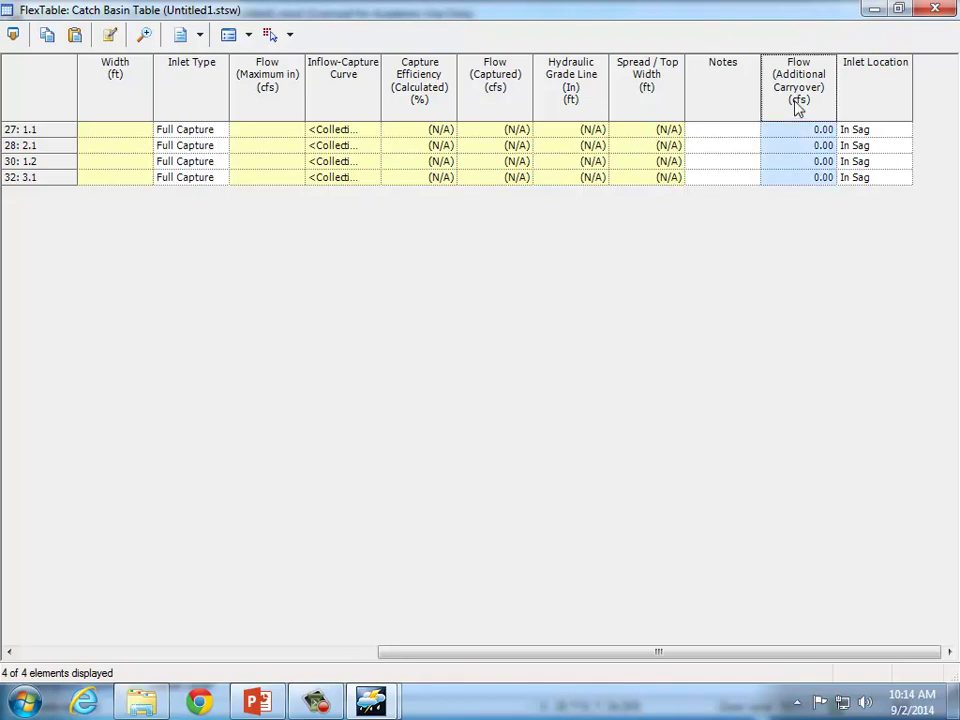
left_click(936, 9)
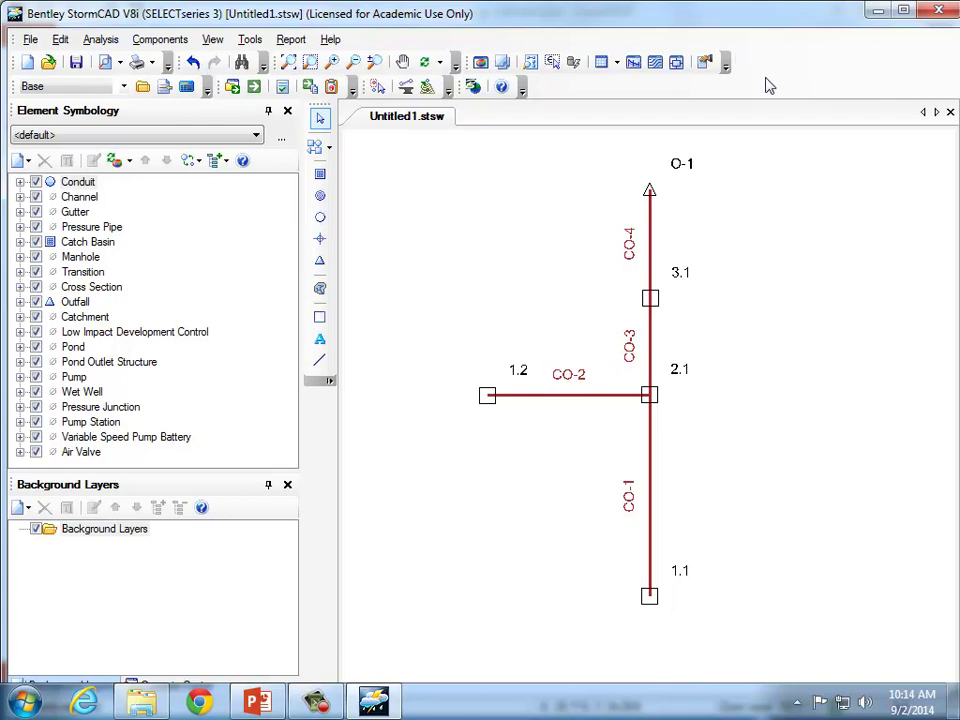
Open the Conduit FlexTable and narrow its window so the drawn network stays visible.
left_click(618, 63)
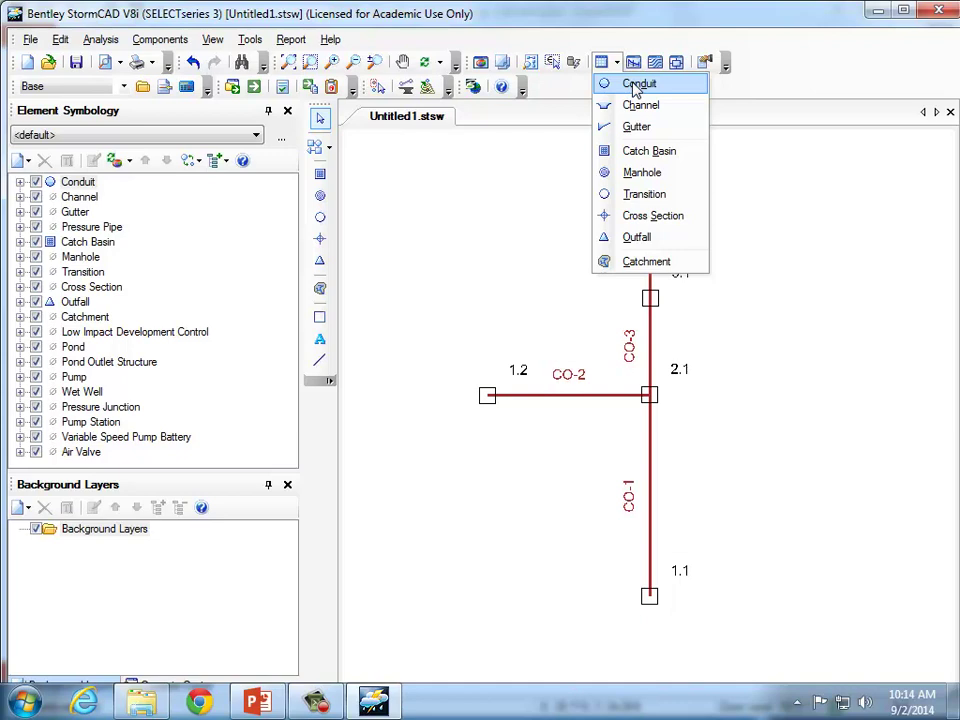
left_click(638, 84)
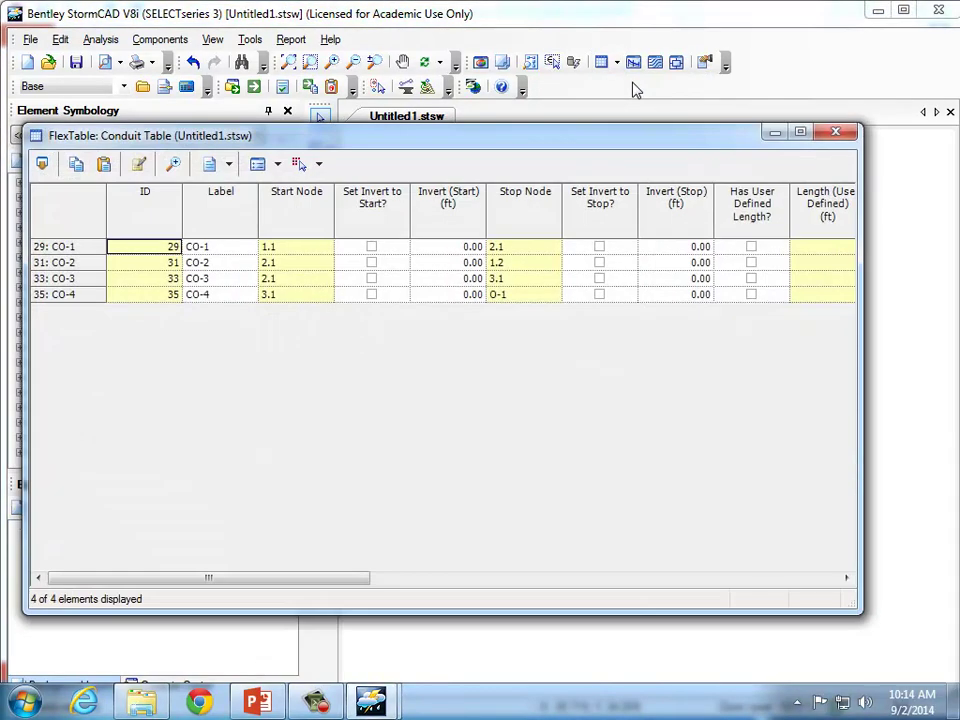
left_click(199, 247)
left_click(199, 247)
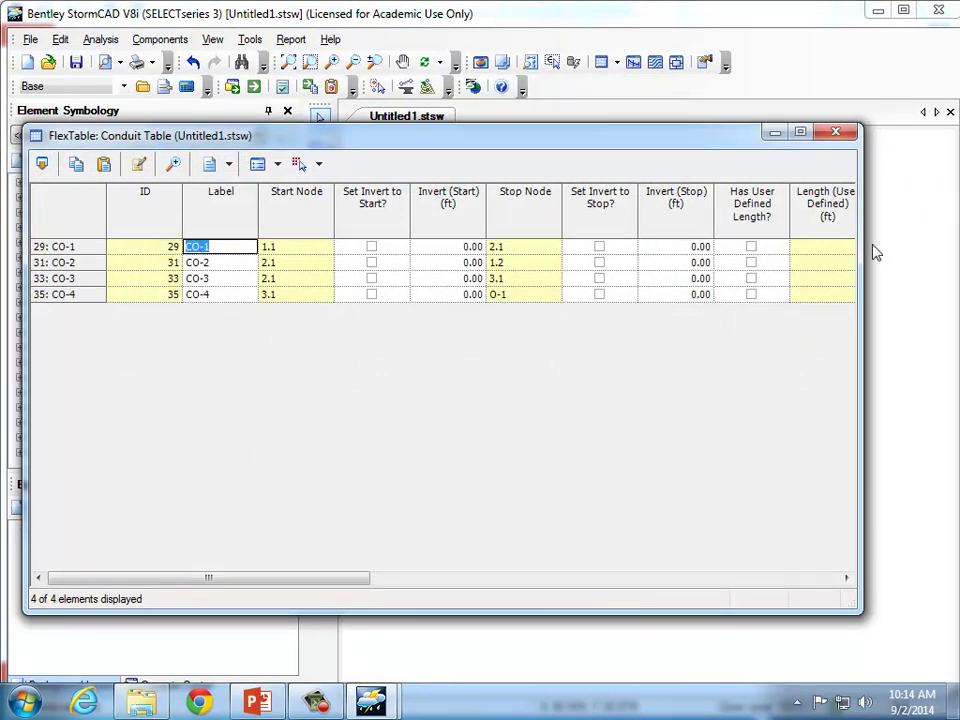
left_click_drag(858, 246, 422, 247)
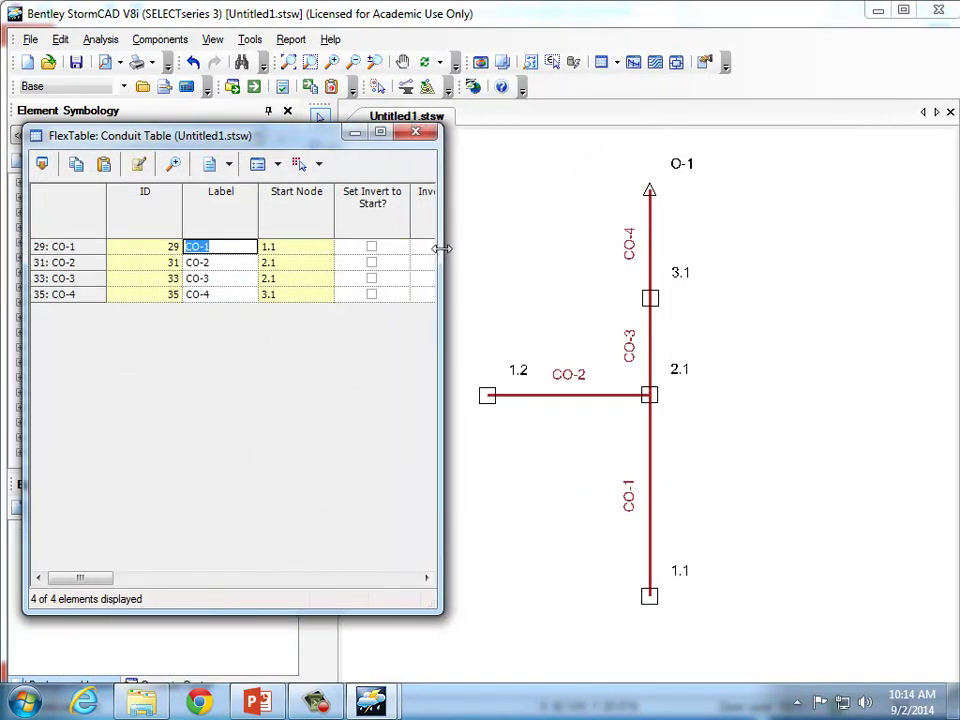
Relabel conduits CO-1, CO-2, CO-3 and CO-4 as A, B, C and D respectively.
type("A")
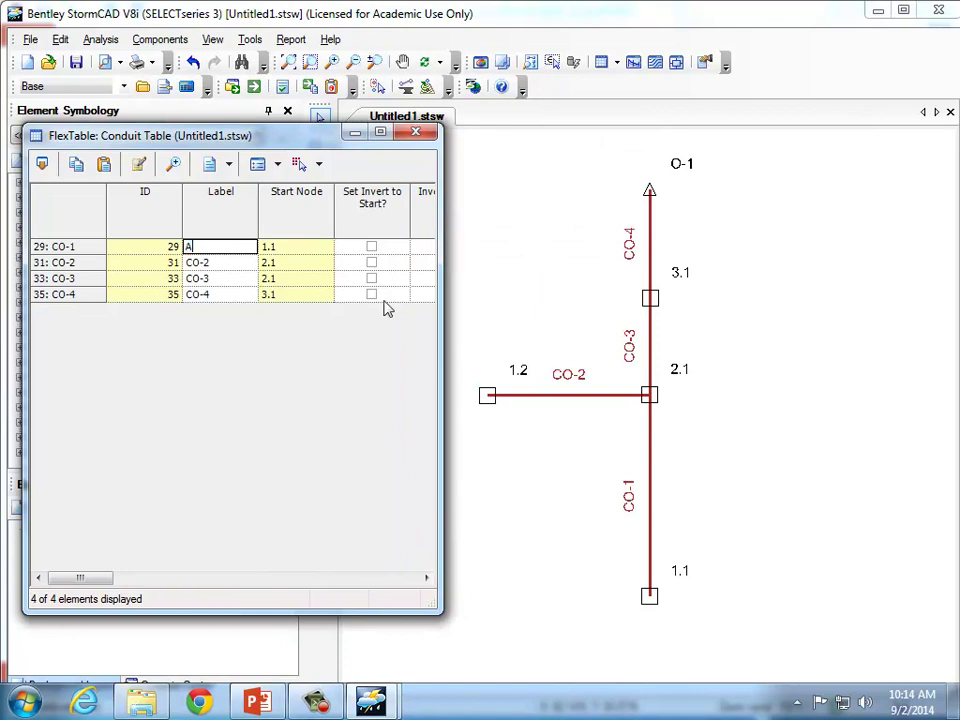
left_click(232, 263)
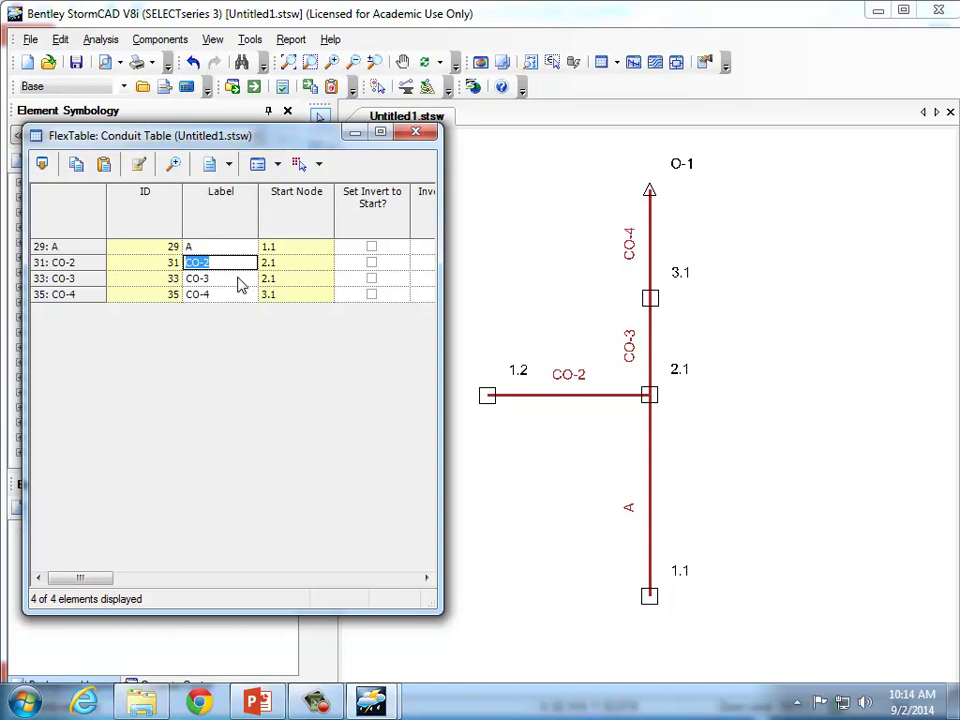
type("B")
left_click(227, 281)
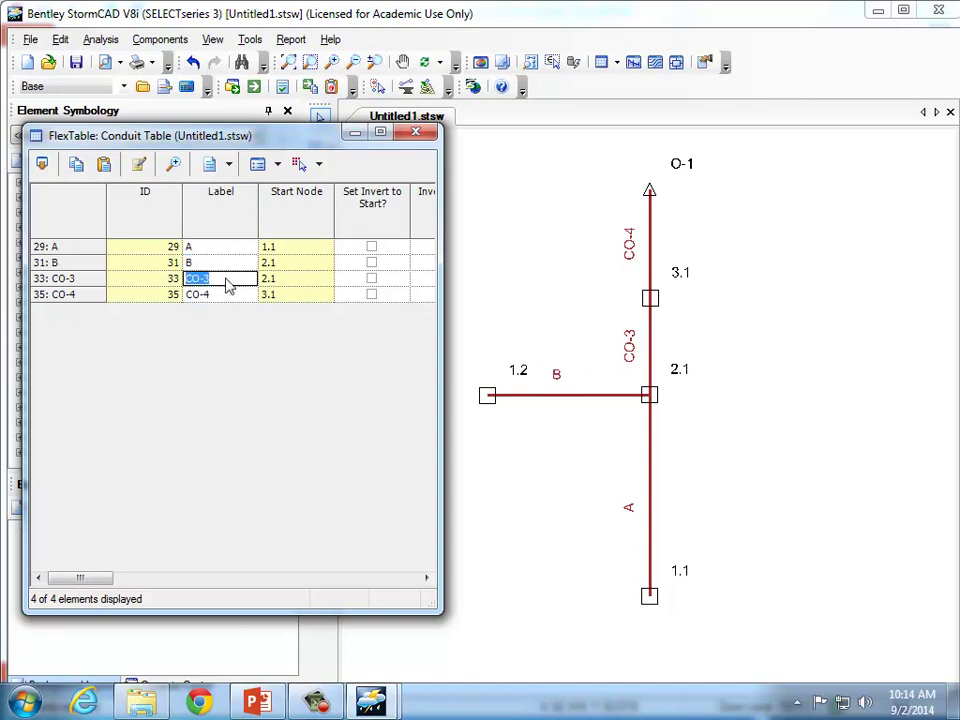
type("C")
left_click(225, 298)
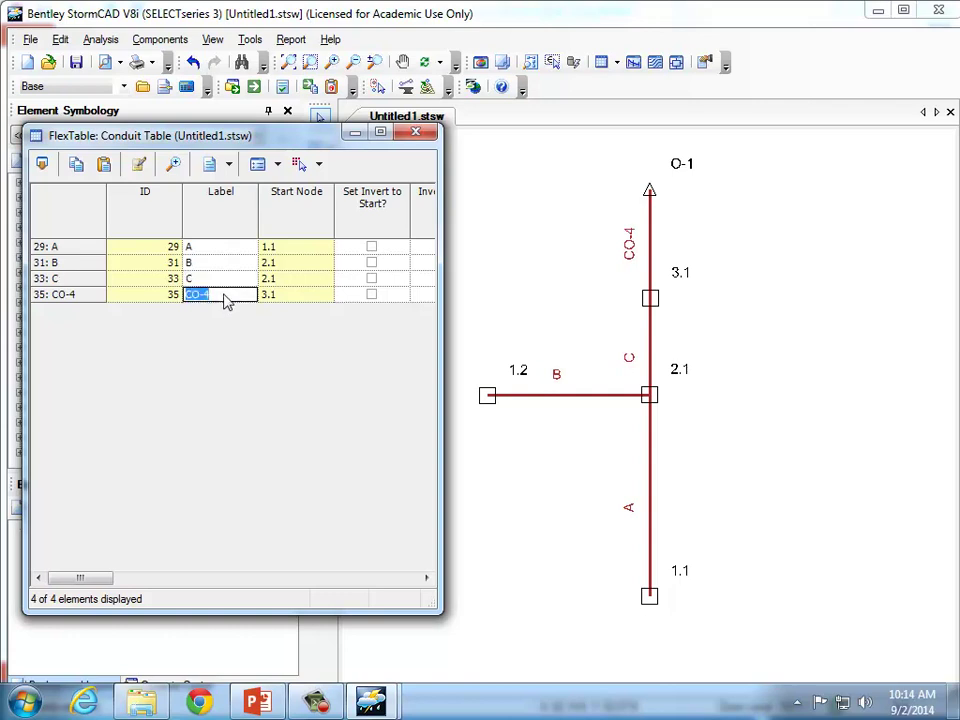
type("D")
left_click(242, 278)
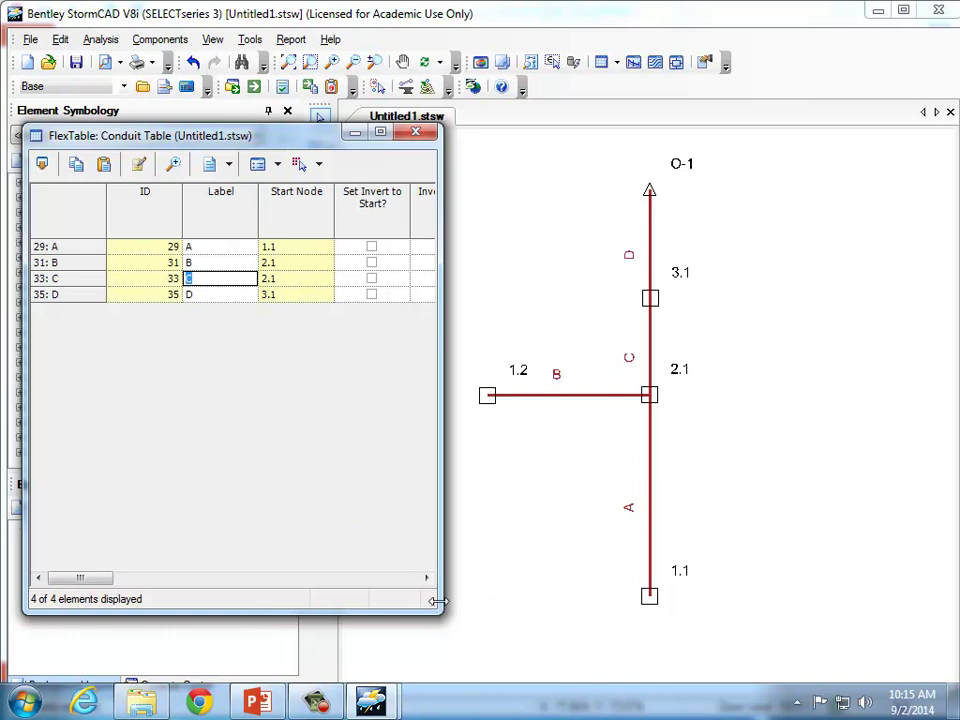
Widen the conduit table slightly and move the Stop Node column directly after the Start Node column.
left_click_drag(437, 601, 465, 601)
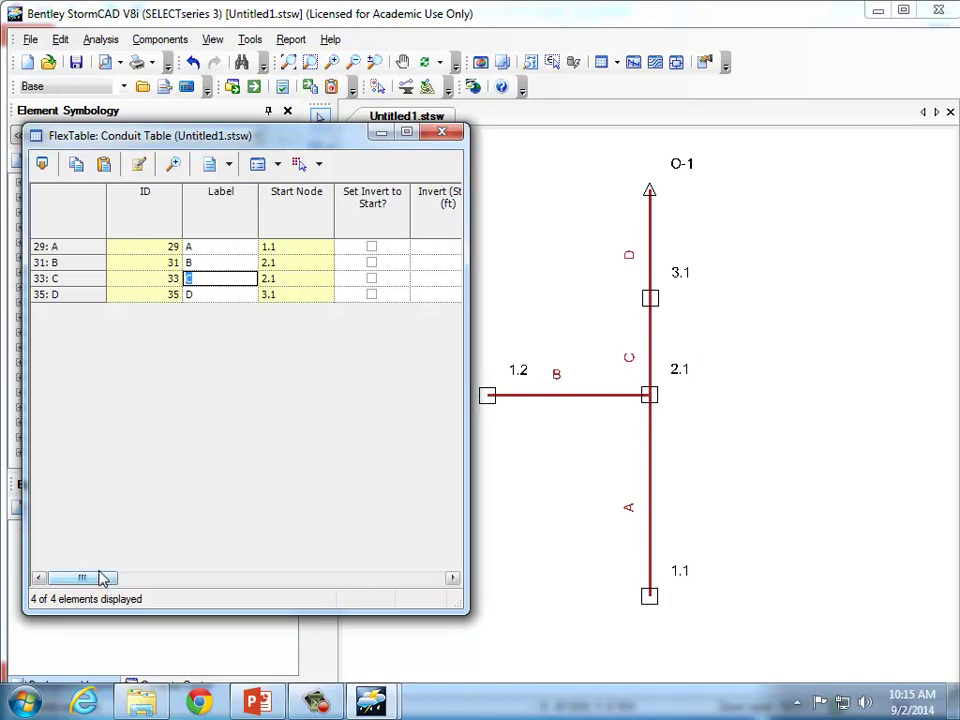
left_click_drag(101, 580, 128, 580)
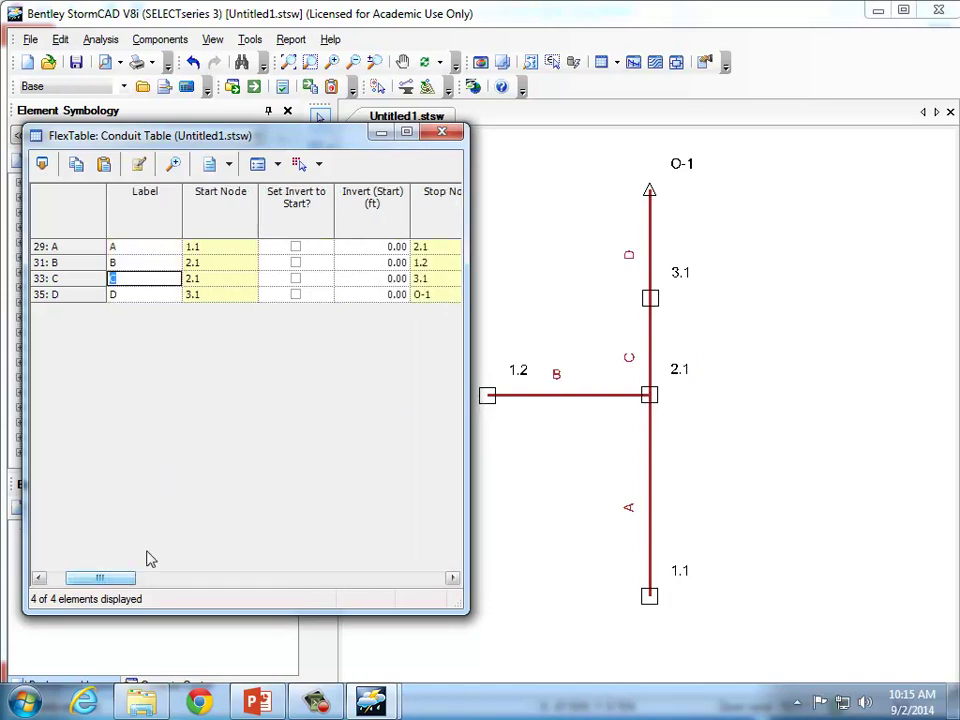
left_click_drag(405, 212, 296, 212)
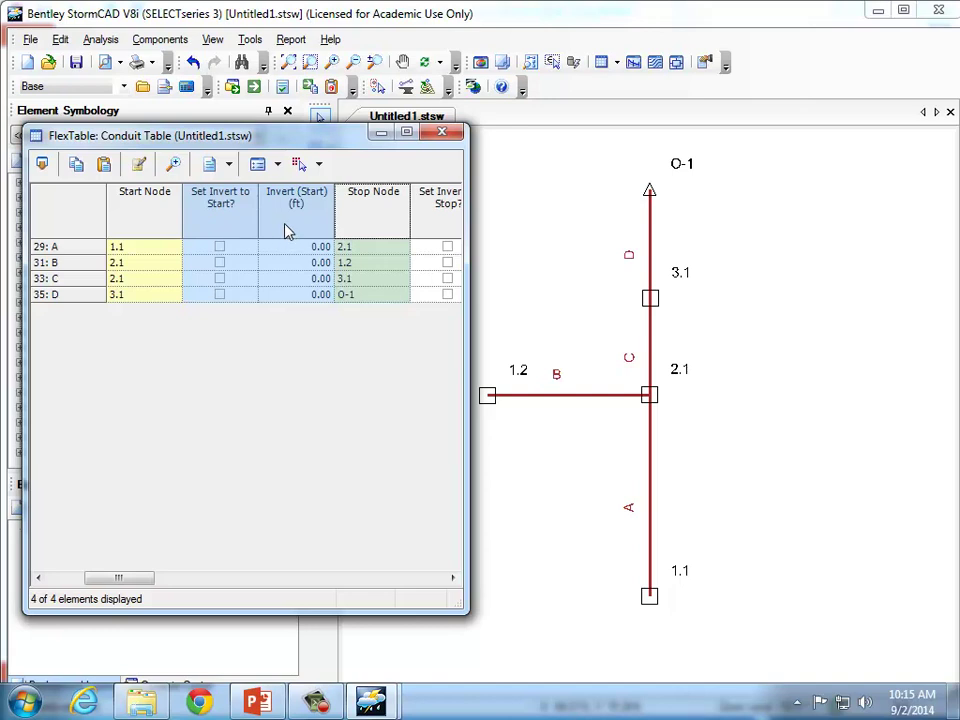
left_click(300, 261)
left_click_drag(370, 217, 197, 250)
left_click_drag(145, 580, 122, 579)
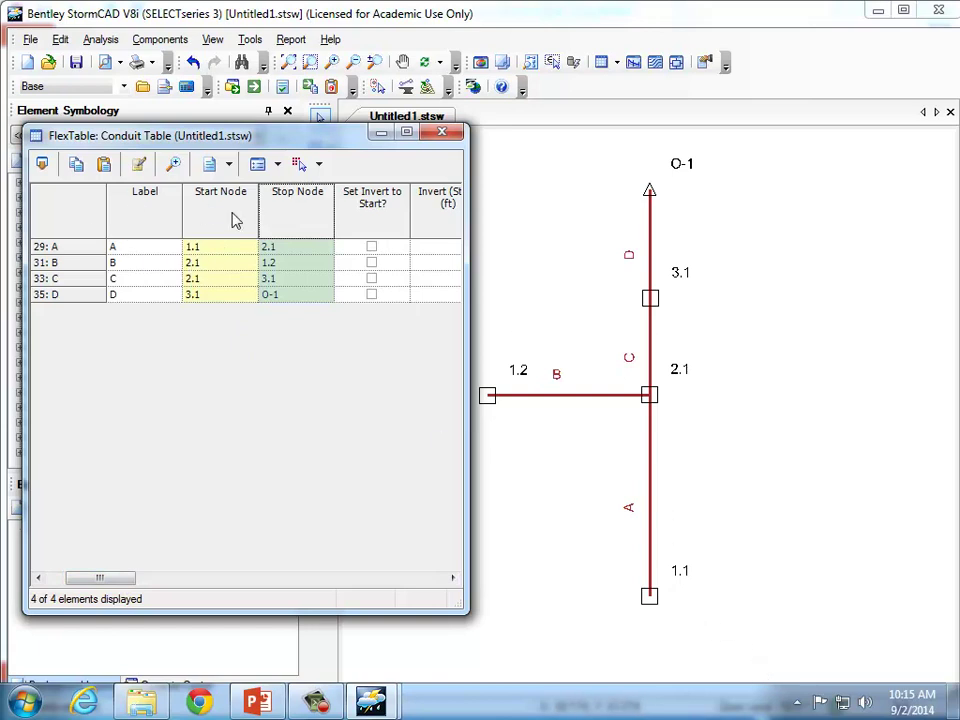
Move the conduit table aside and open the properties of conduit B from the drawing.
left_click(165, 262)
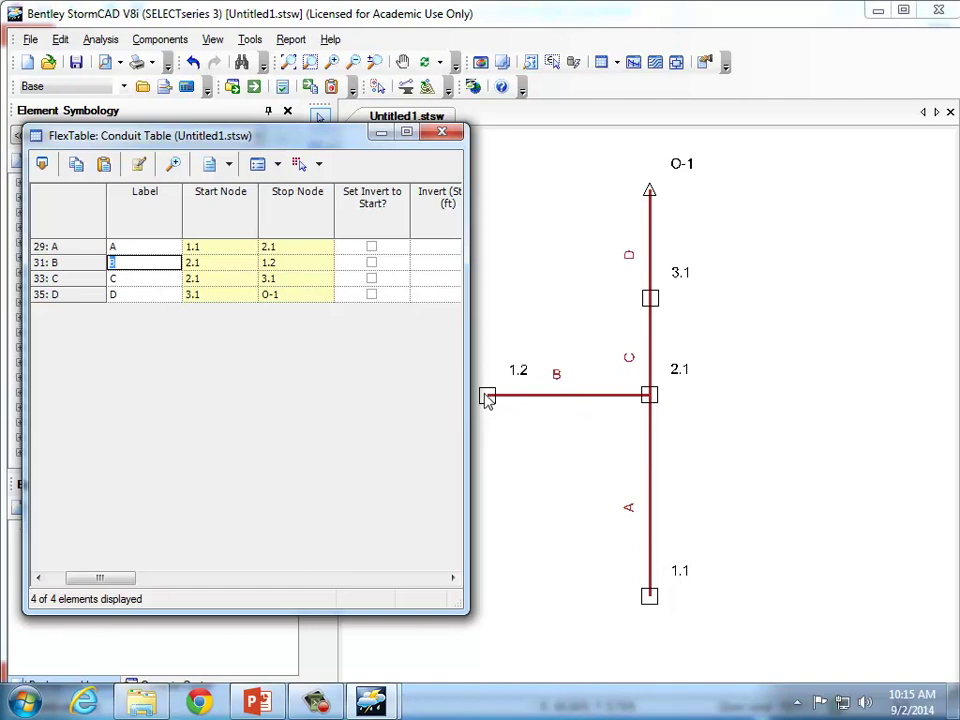
left_click(576, 432)
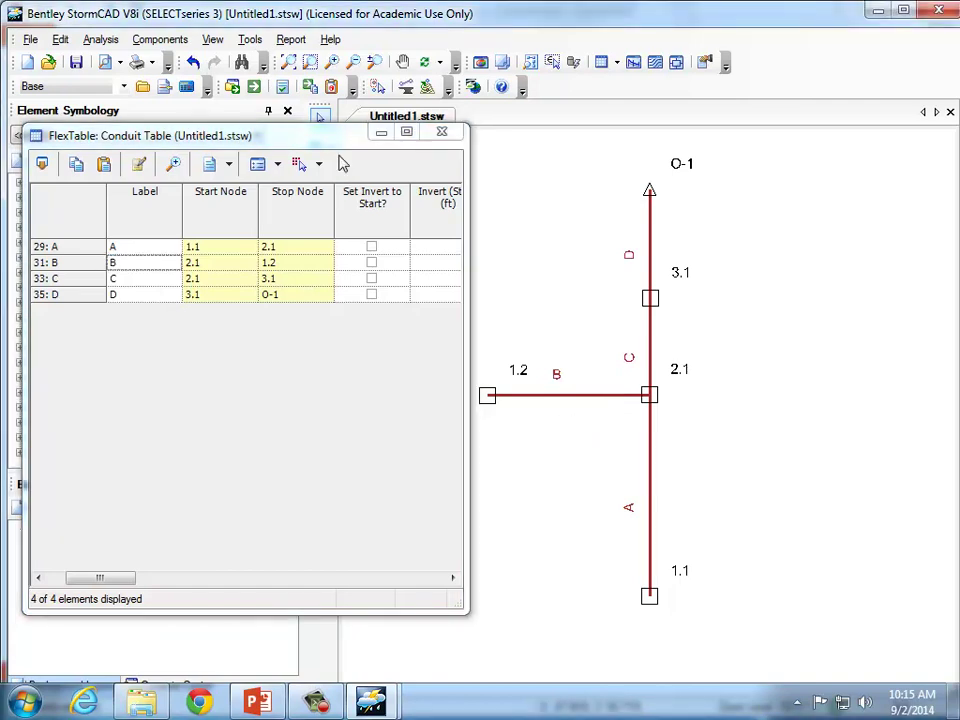
left_click_drag(335, 139, 289, 187)
left_click(320, 120)
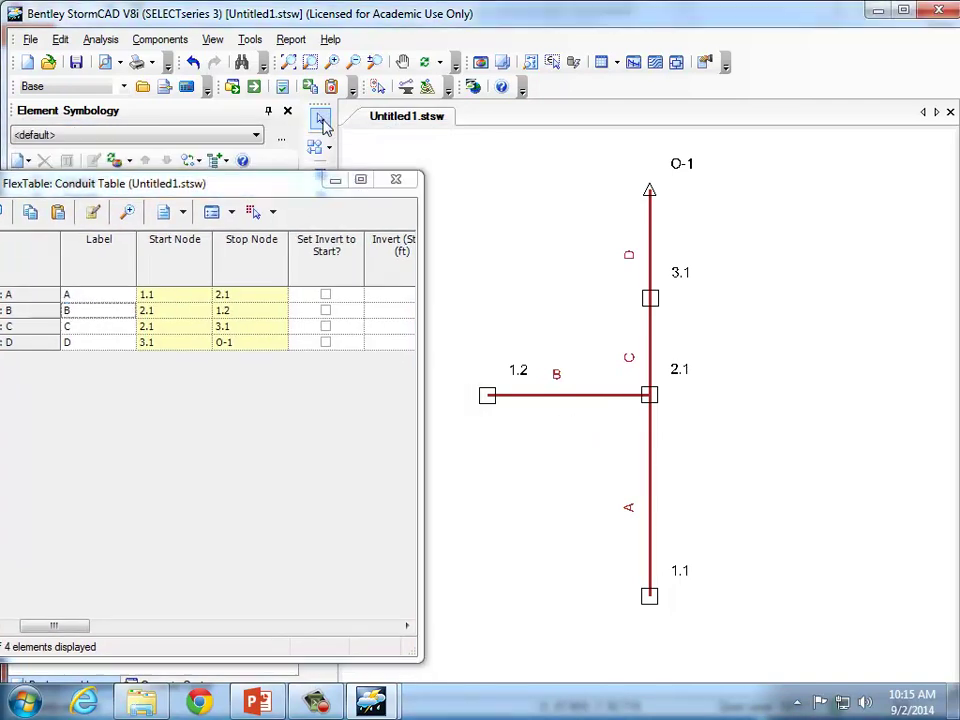
double_click(568, 401)
left_click_drag(591, 176, 631, 80)
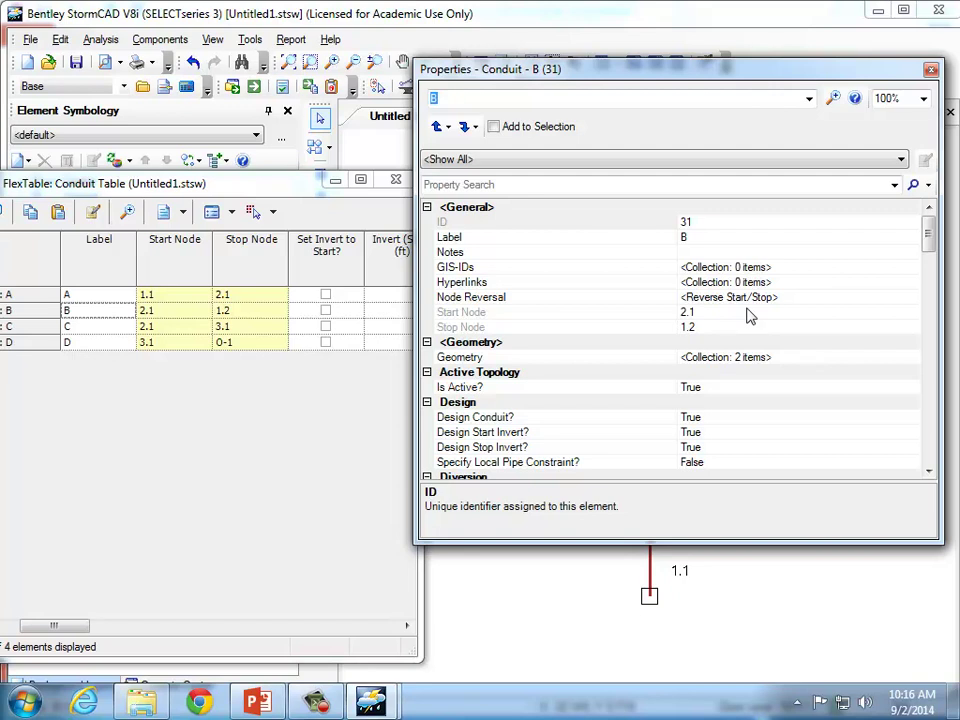
Reverse conduit B's start and stop nodes so it runs from 1.2 to 2.1, and close its properties.
left_click(716, 298)
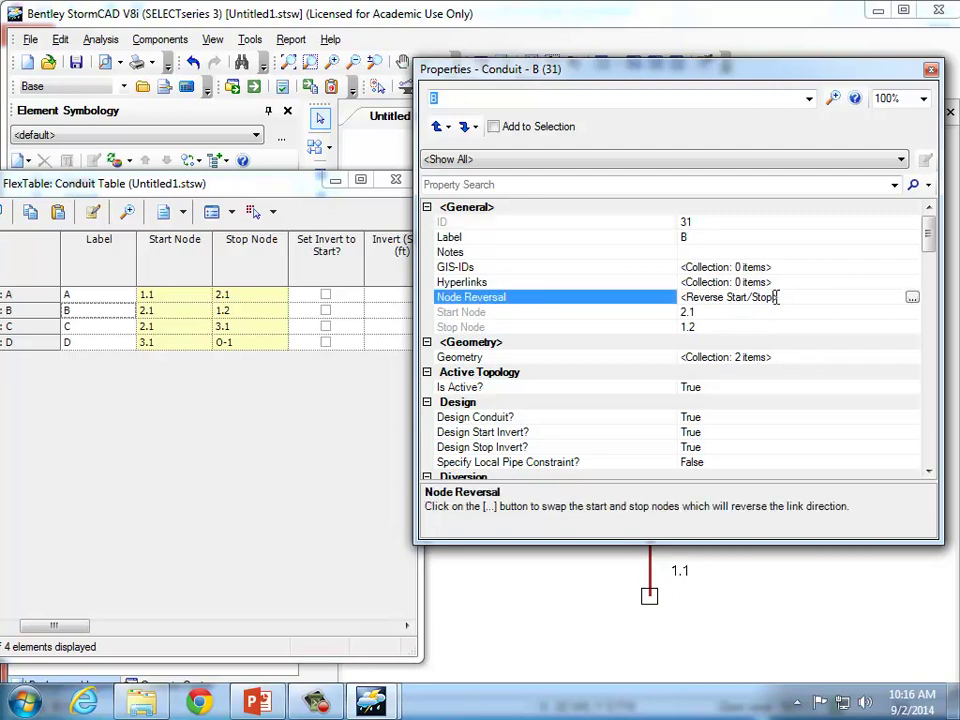
left_click(912, 298)
left_click(912, 298)
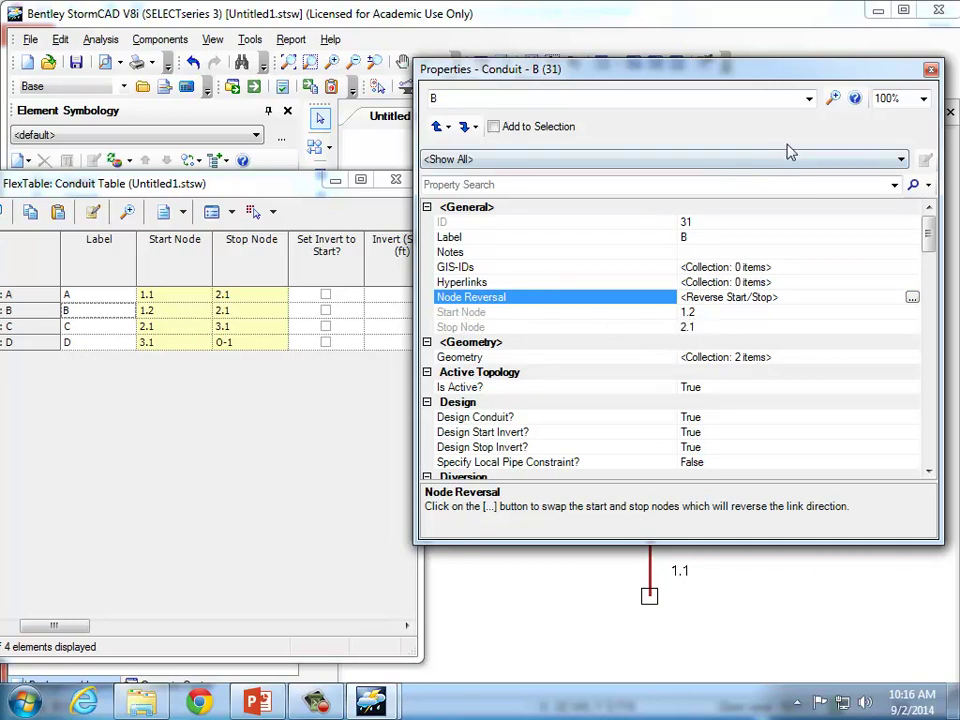
left_click(930, 72)
Enable the user-defined length option for conduits A, B, C and D in the conduit table.
left_click_drag(75, 627, 55, 633)
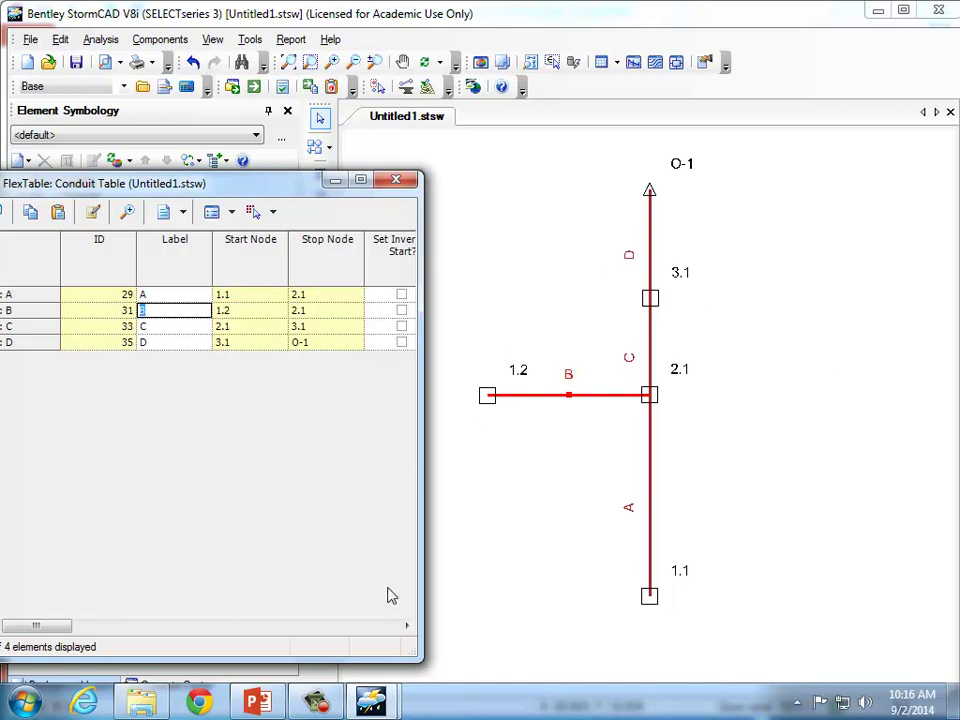
left_click(410, 627)
left_click(410, 627)
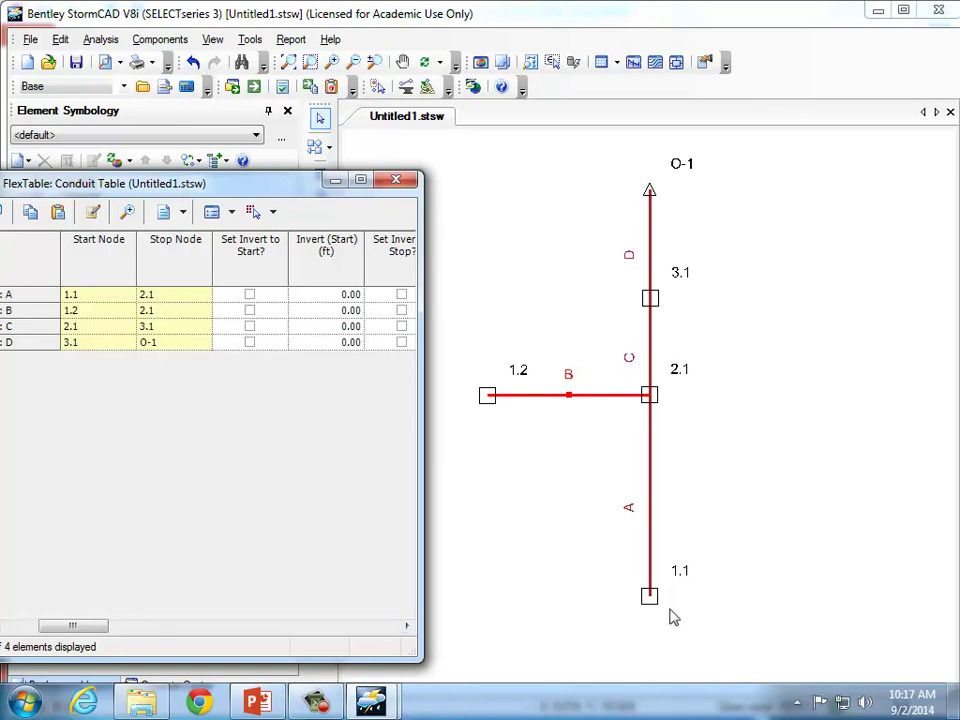
left_click(407, 626)
left_click(407, 626)
left_click(407, 626)
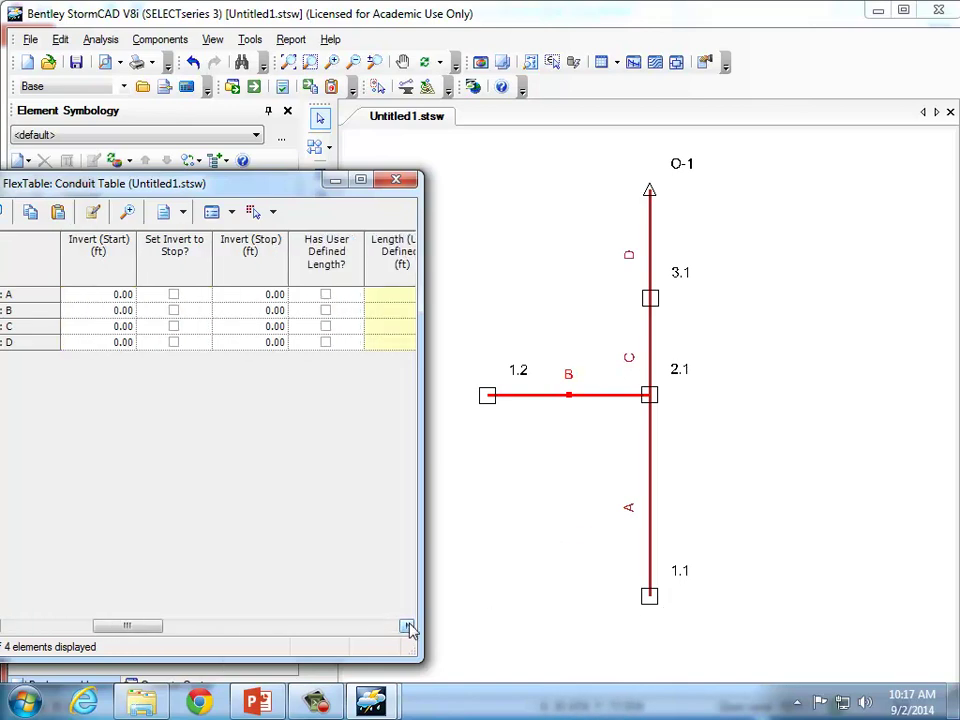
left_click(407, 626)
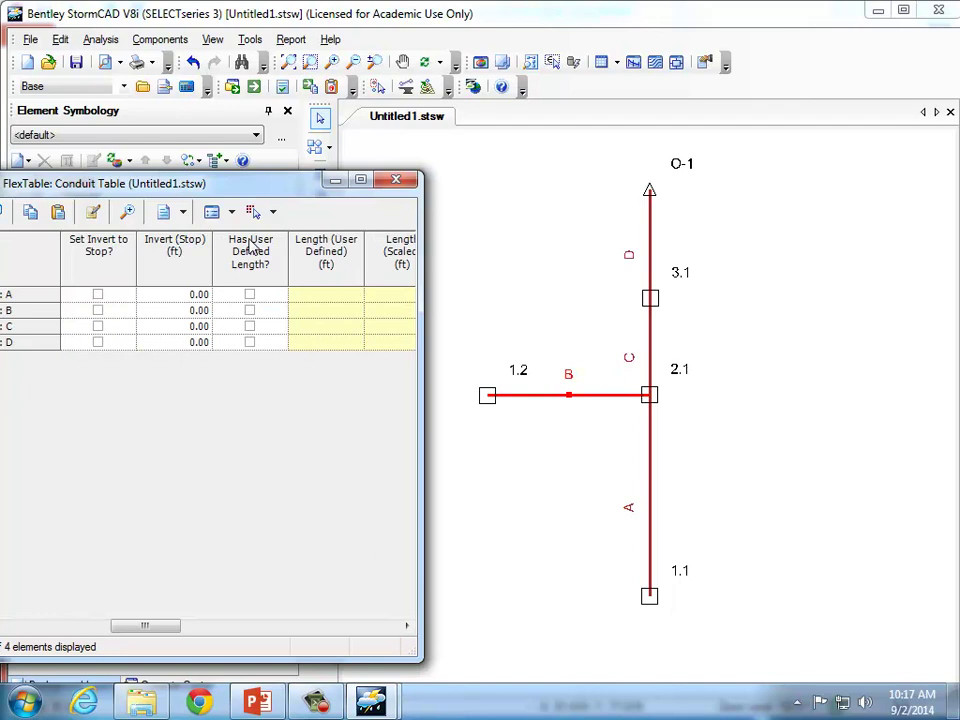
left_click(249, 295)
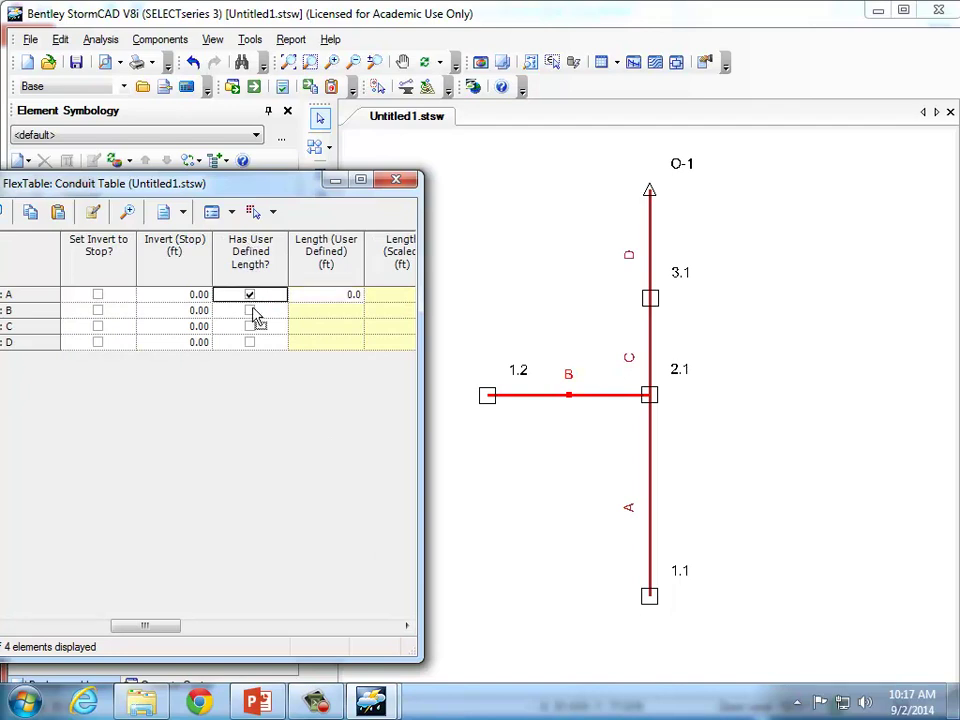
left_click(254, 313)
left_click(253, 330)
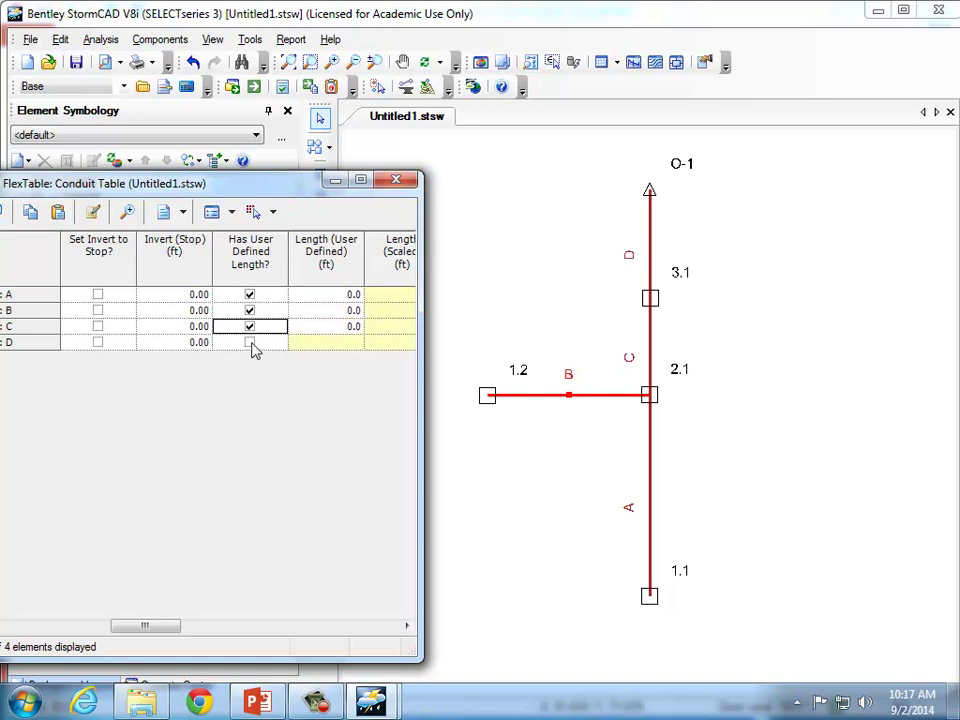
left_click(250, 343)
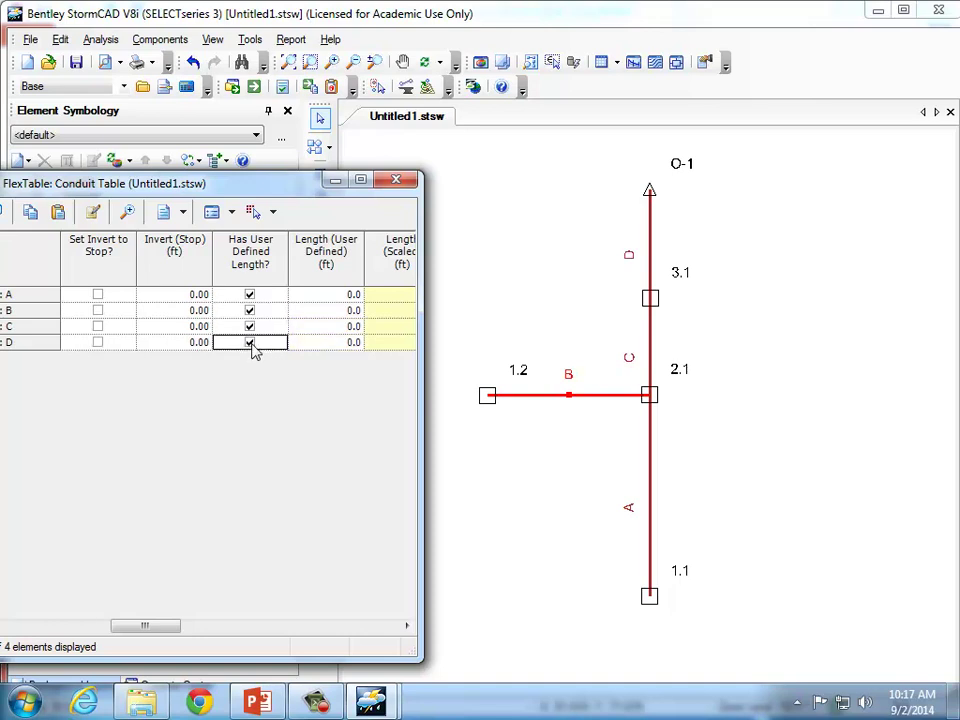
Set the user-defined lengths of conduits A, B, C and D to 390, 183, 177 and 10 ft.
left_click(340, 294)
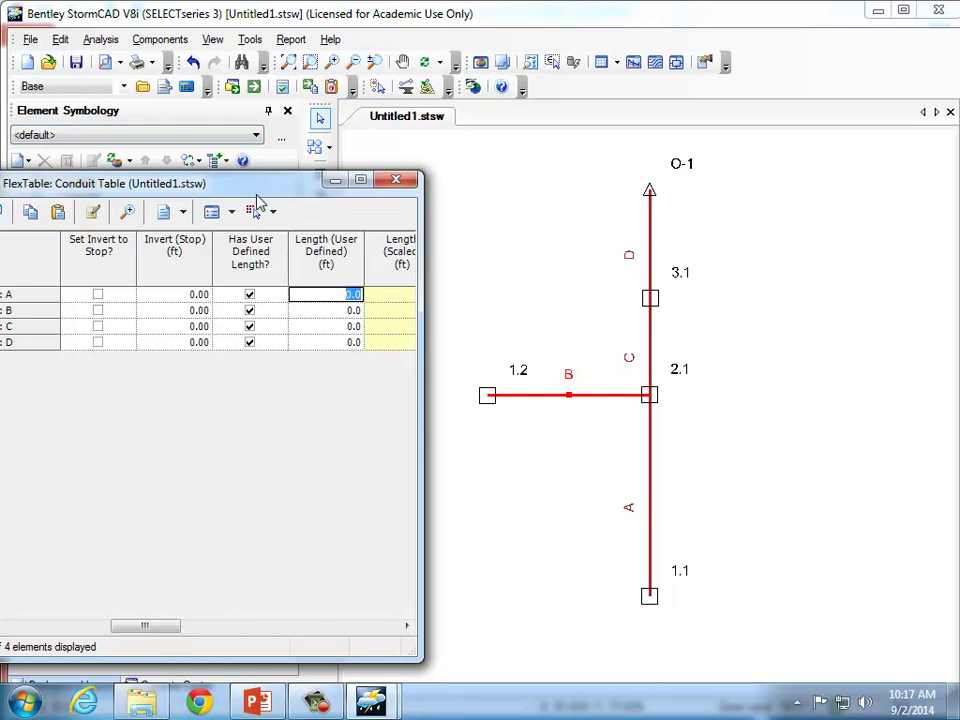
type("390")
key("Return")
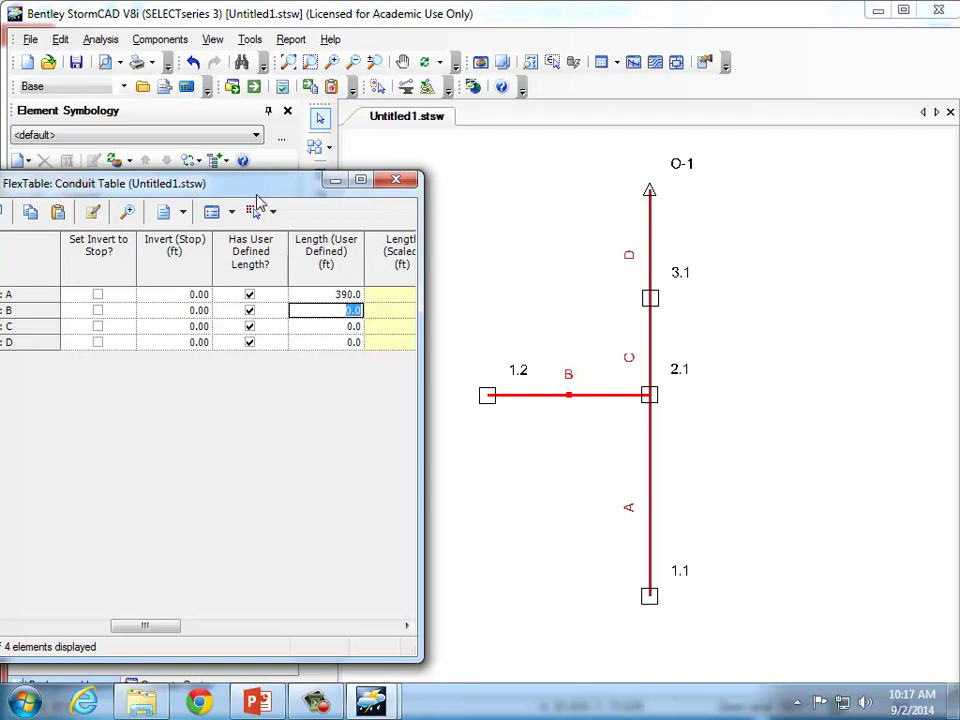
type("183")
key("Return")
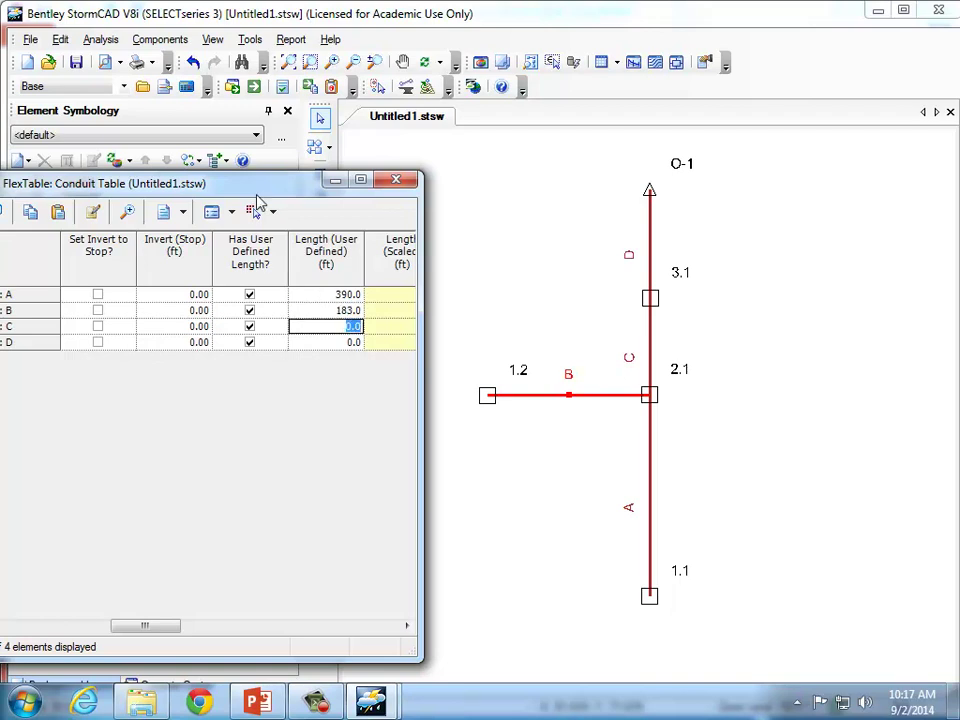
type("177")
key("Return")
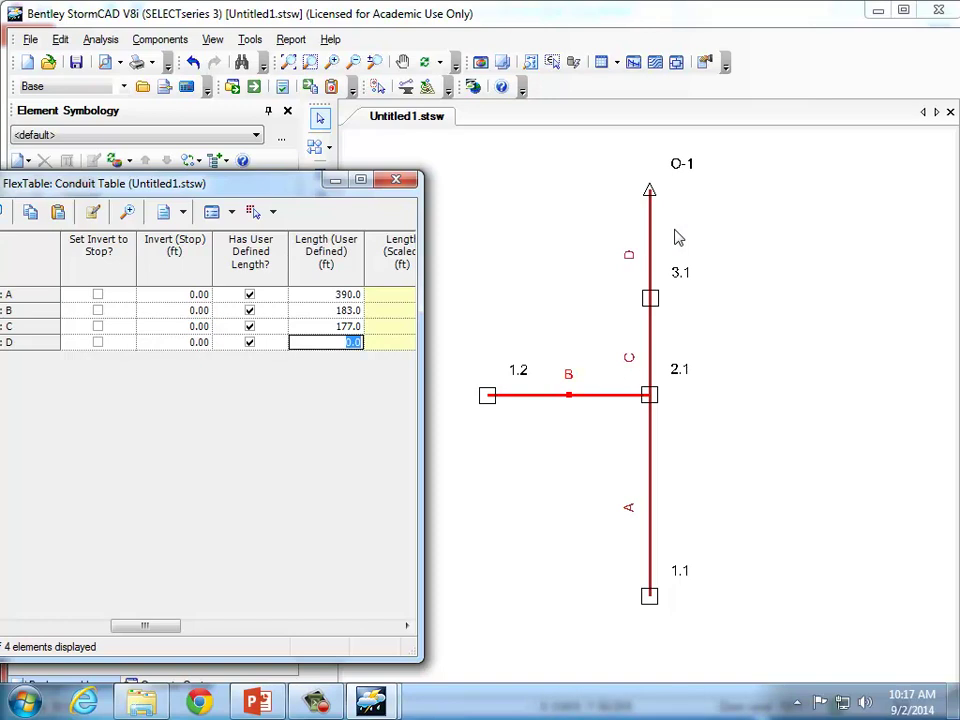
type("10")
key("Up")
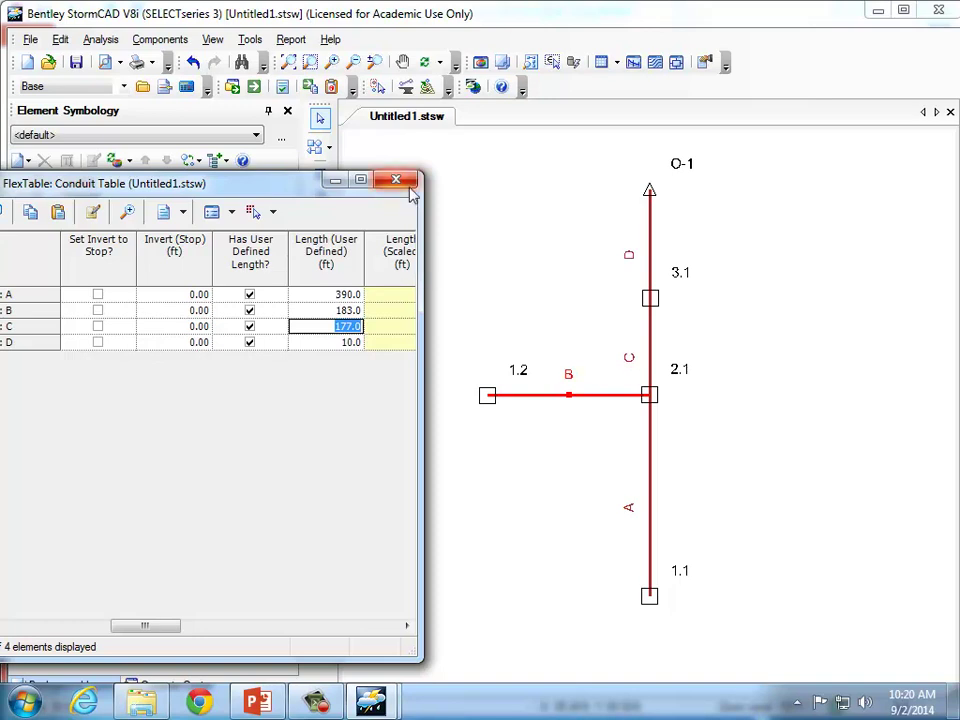
Maximize the conduit table and add the Material column to it.
left_click(362, 180)
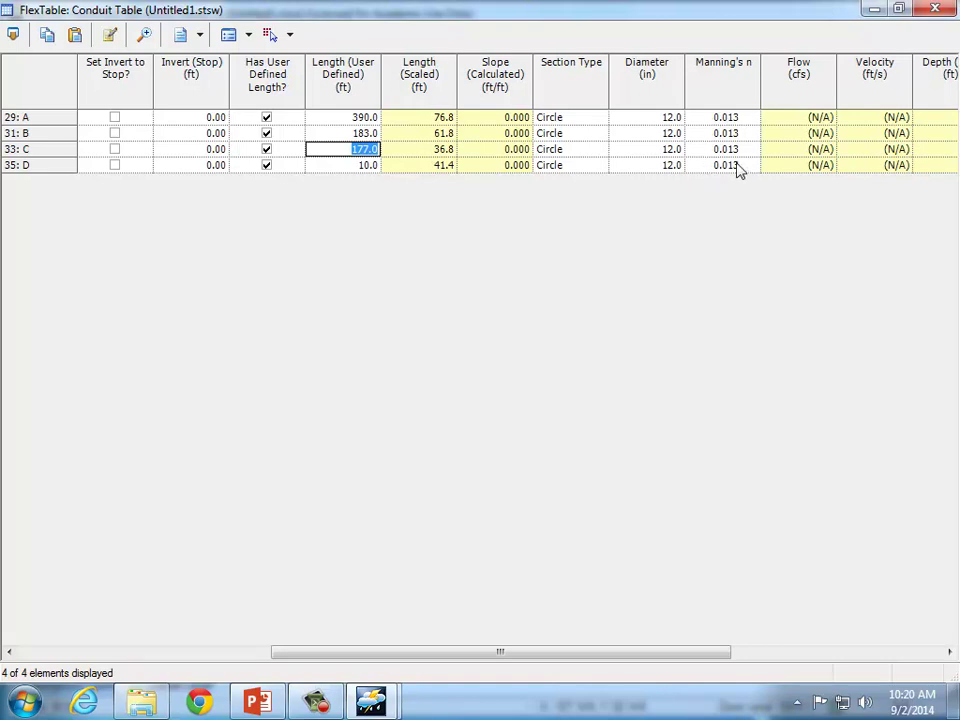
left_click_drag(598, 657, 563, 654)
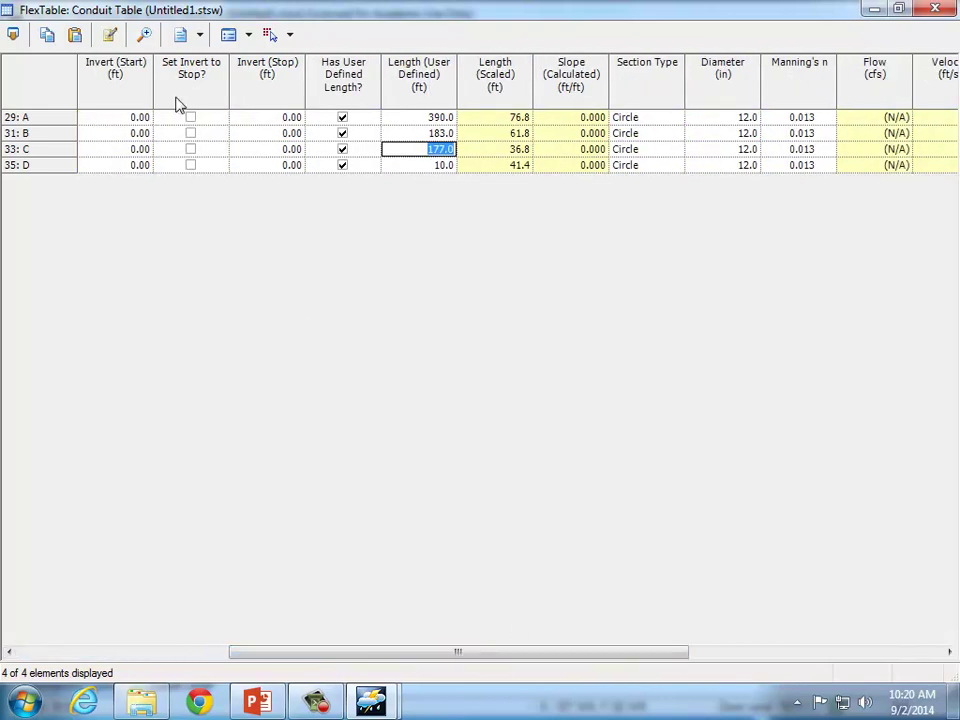
left_click(110, 36)
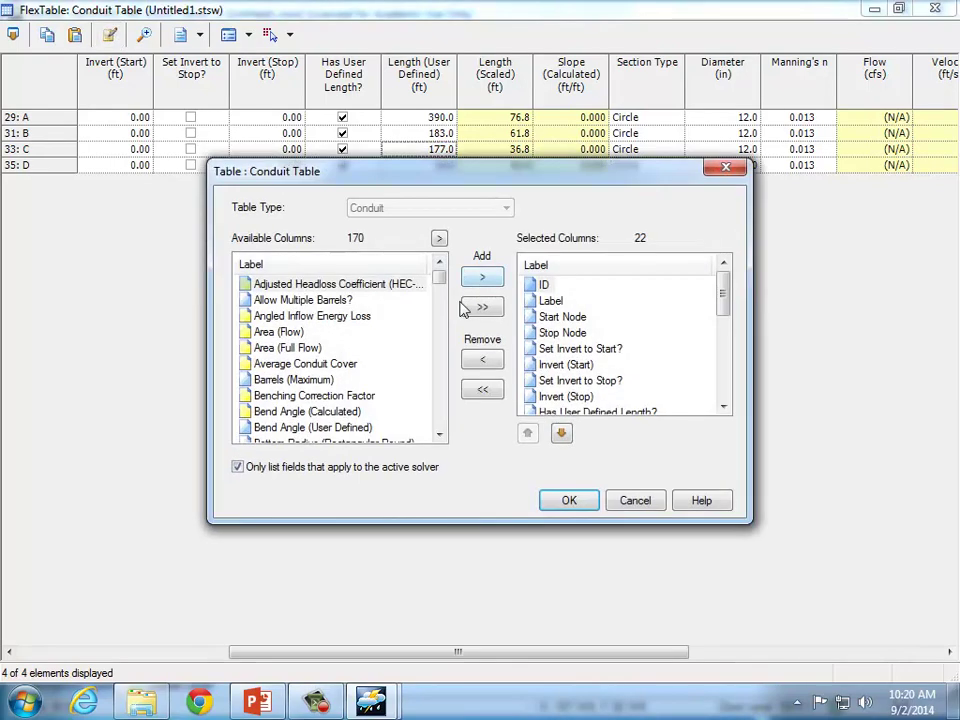
left_click_drag(439, 279, 446, 373)
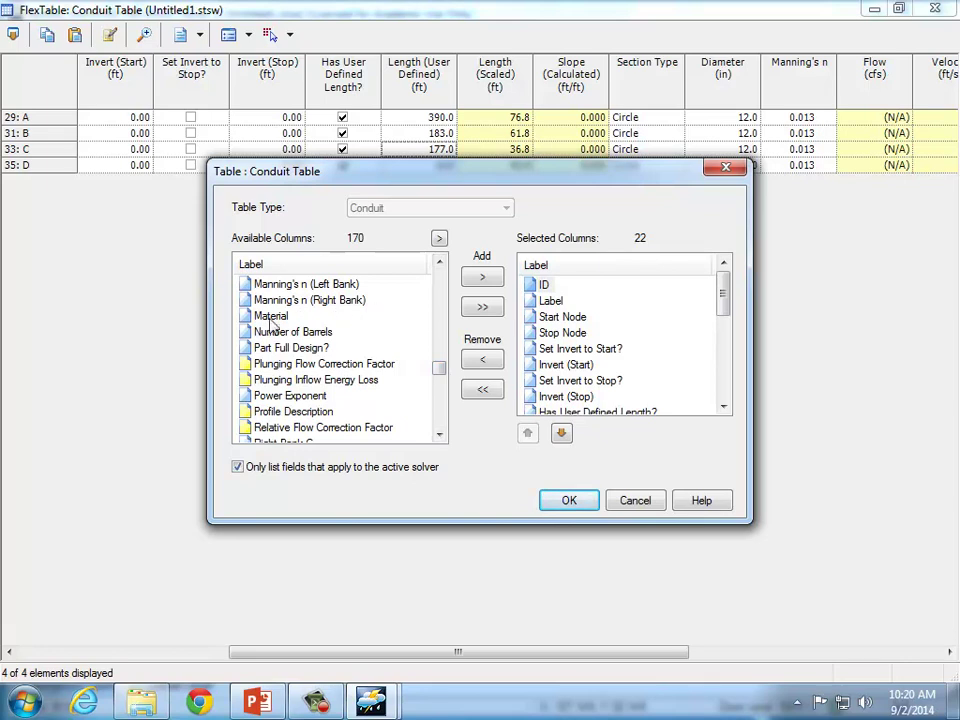
left_click(300, 317)
left_click(489, 278)
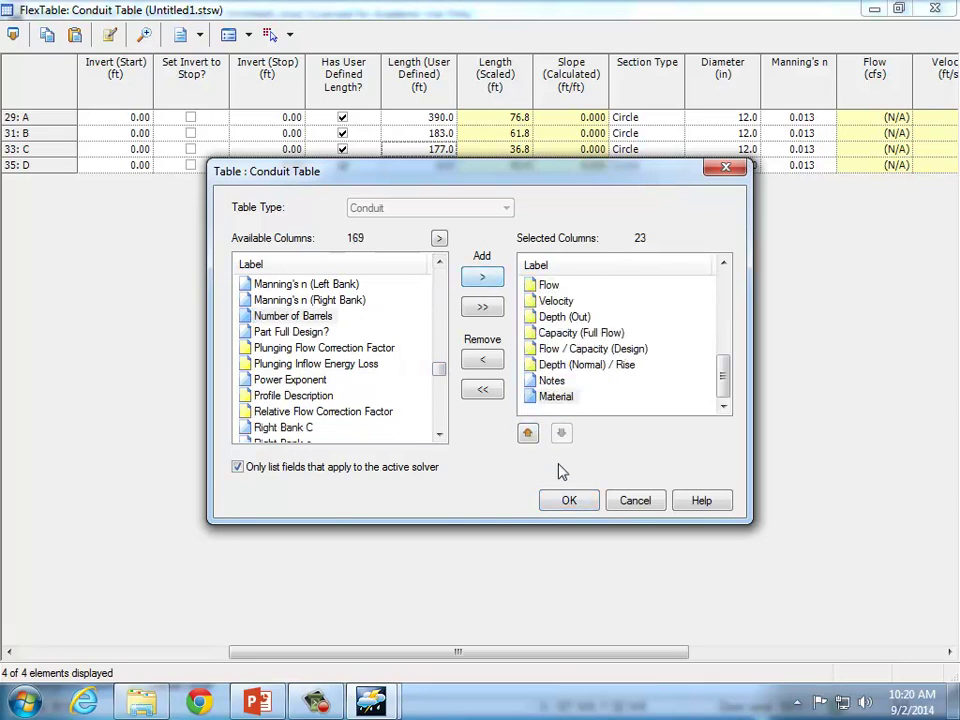
left_click(572, 502)
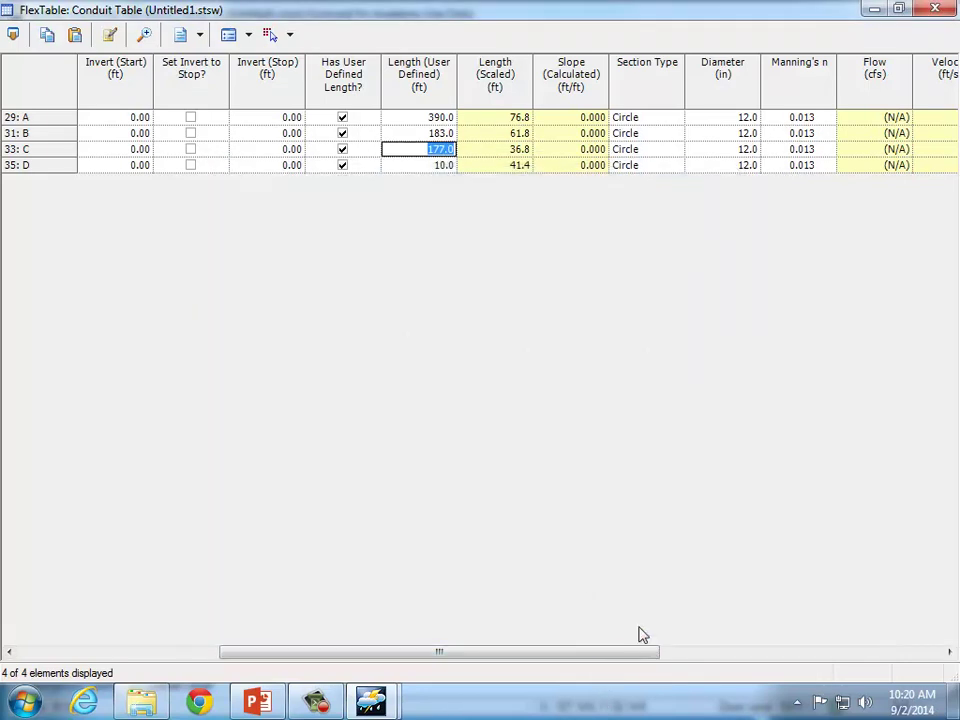
Browse the available materials for conduit A, including the concrete types, without choosing one.
left_click_drag(639, 652, 919, 652)
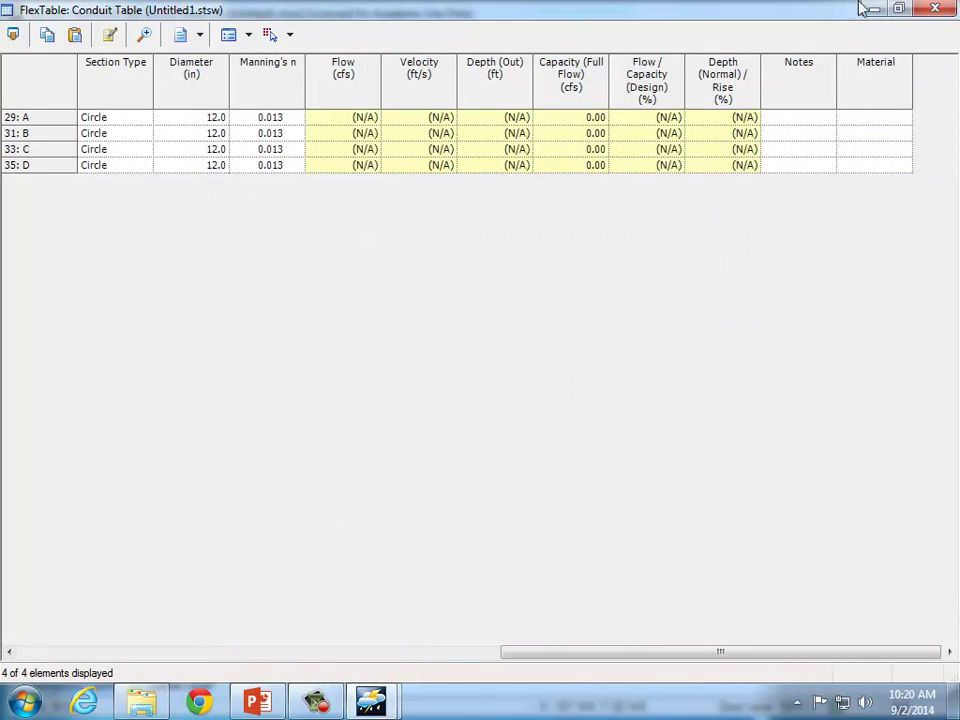
left_click(883, 118)
left_click(902, 118)
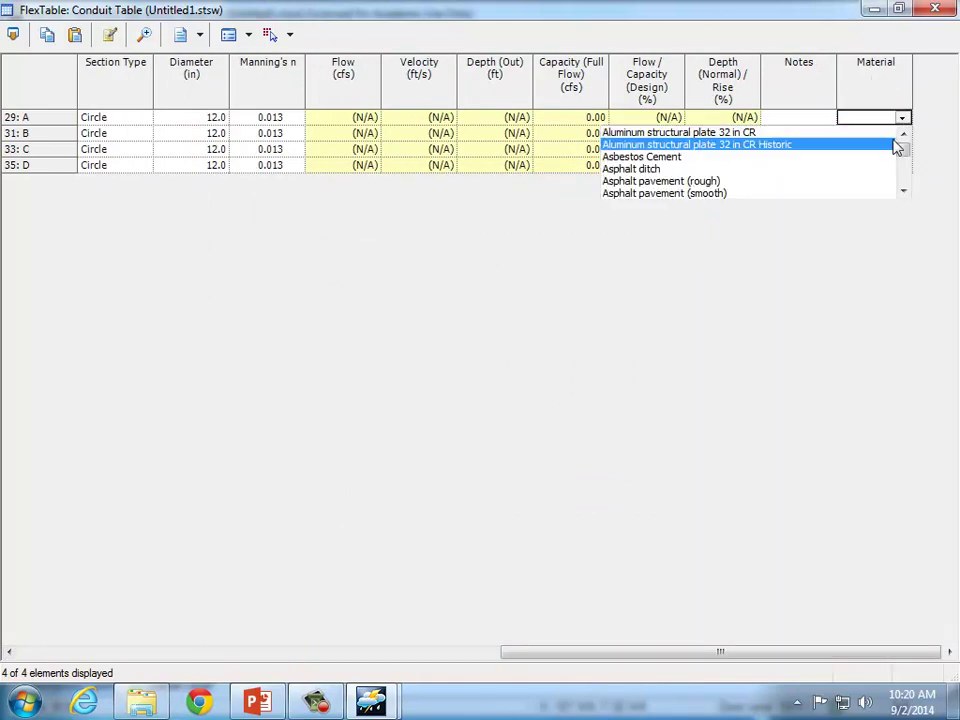
mouse_move(906, 159)
left_mouse_down()
mouse_move(902, 180)
mouse_move(911, 161)
left_mouse_up()
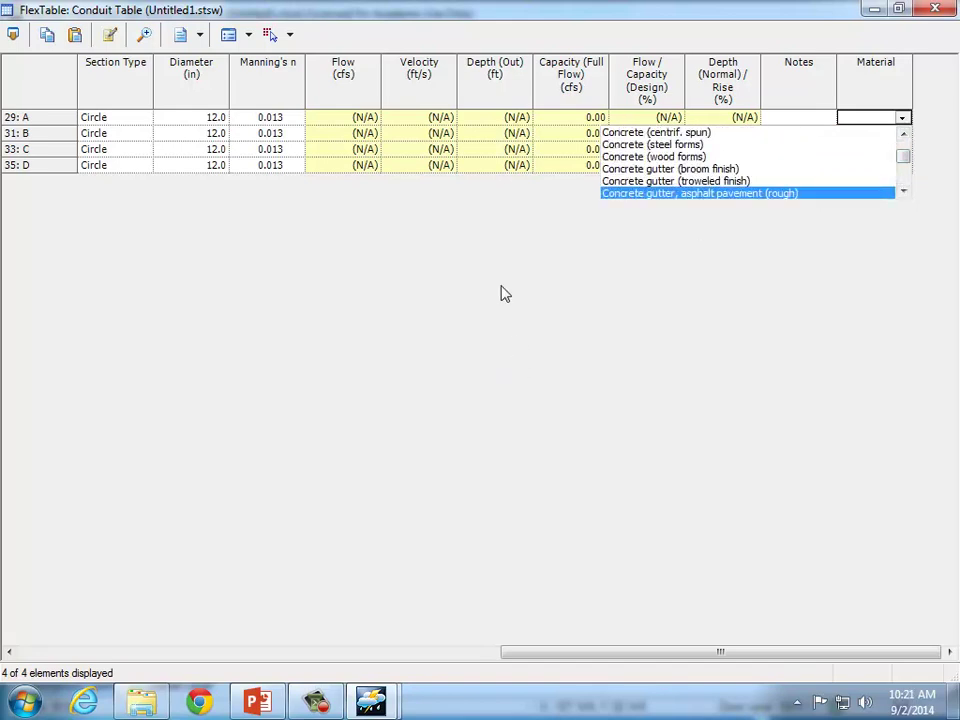
left_click_drag(911, 159, 898, 120)
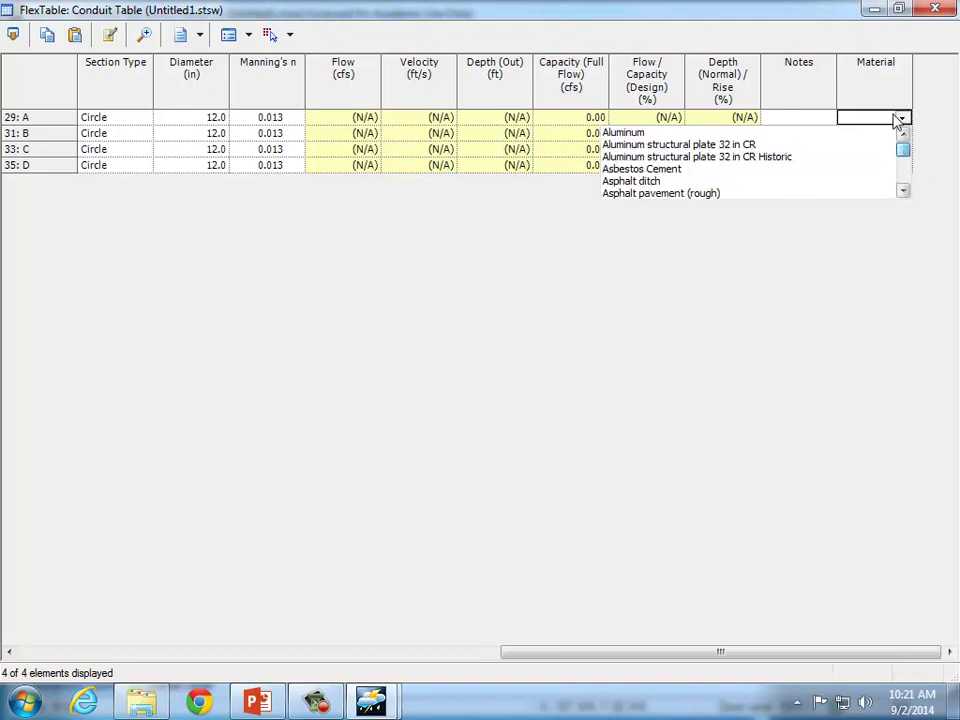
left_click(909, 94)
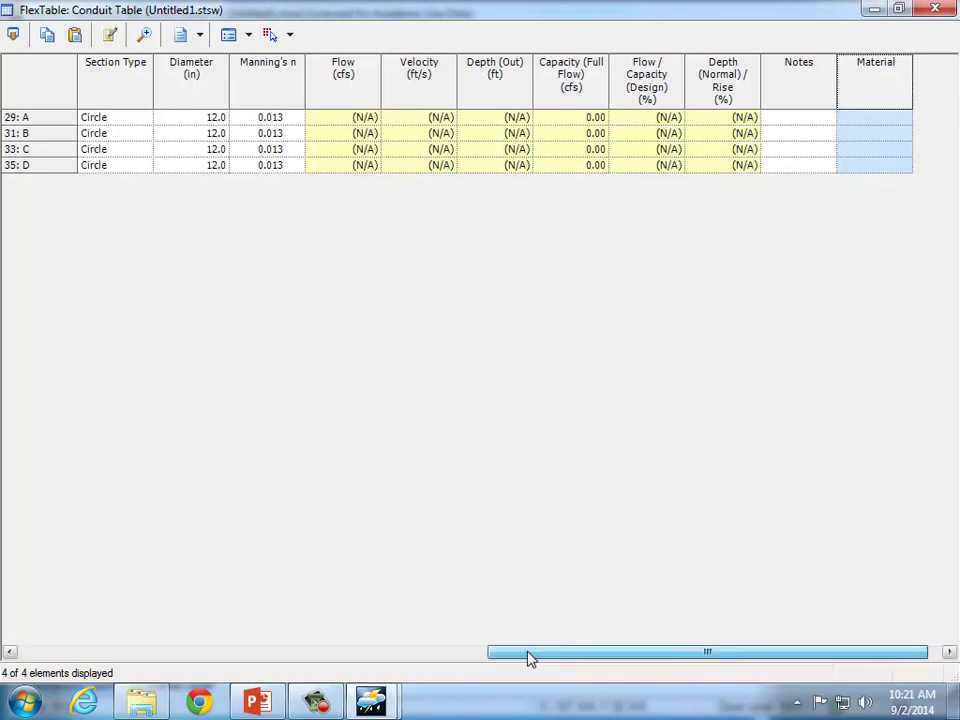
Set Manning's n to 0.014 for conduits A and B.
left_click_drag(546, 658, 504, 658)
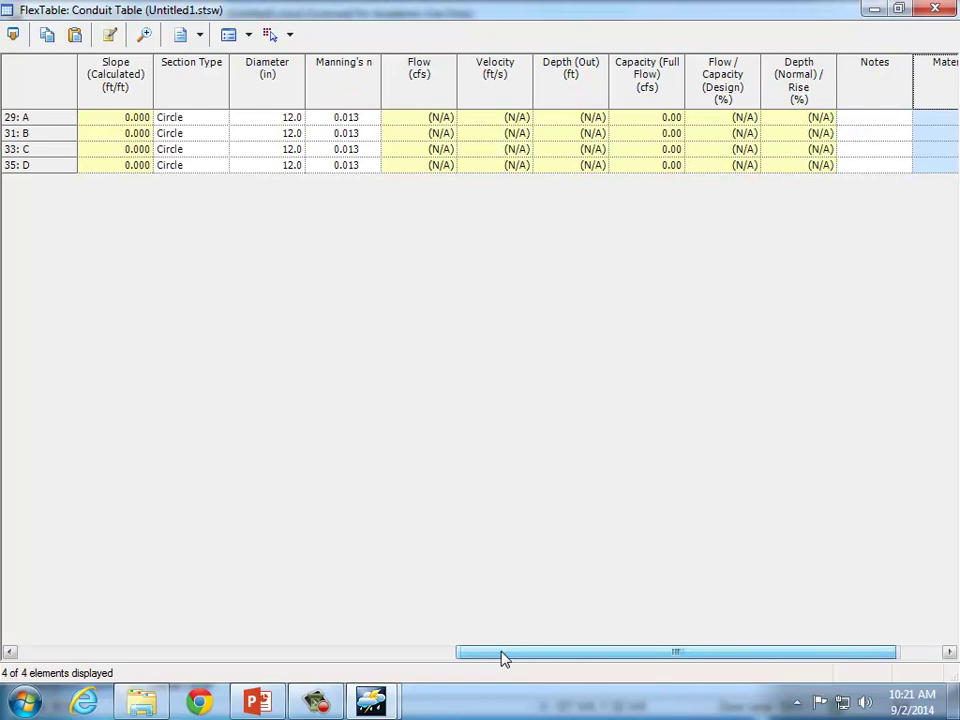
left_click(340, 118)
type("0.014")
key("Return")
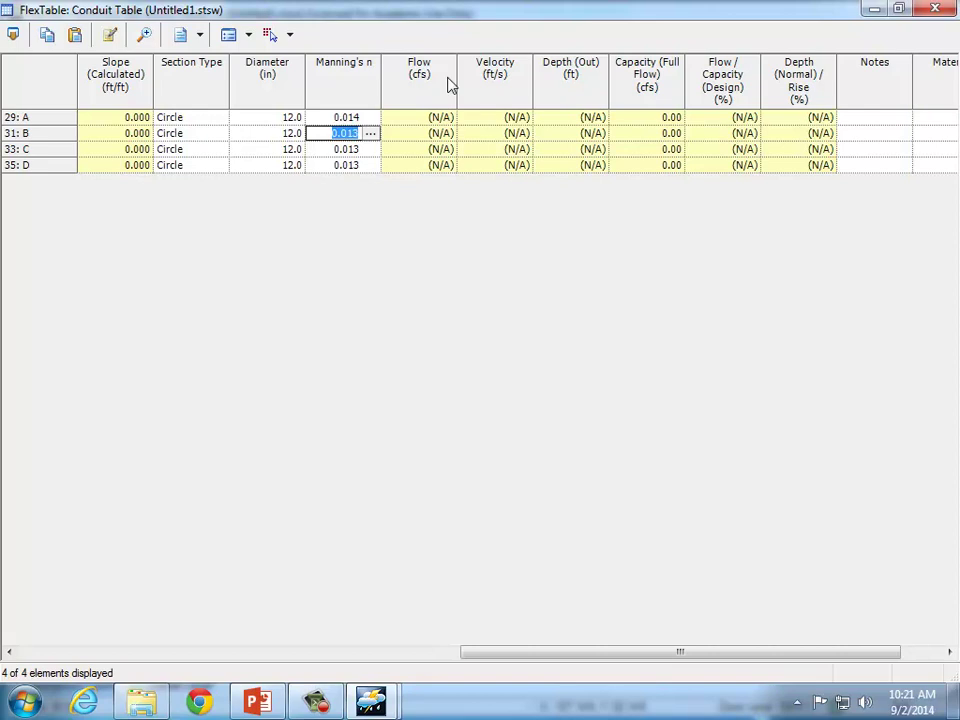
type("0.014")
key("Return")
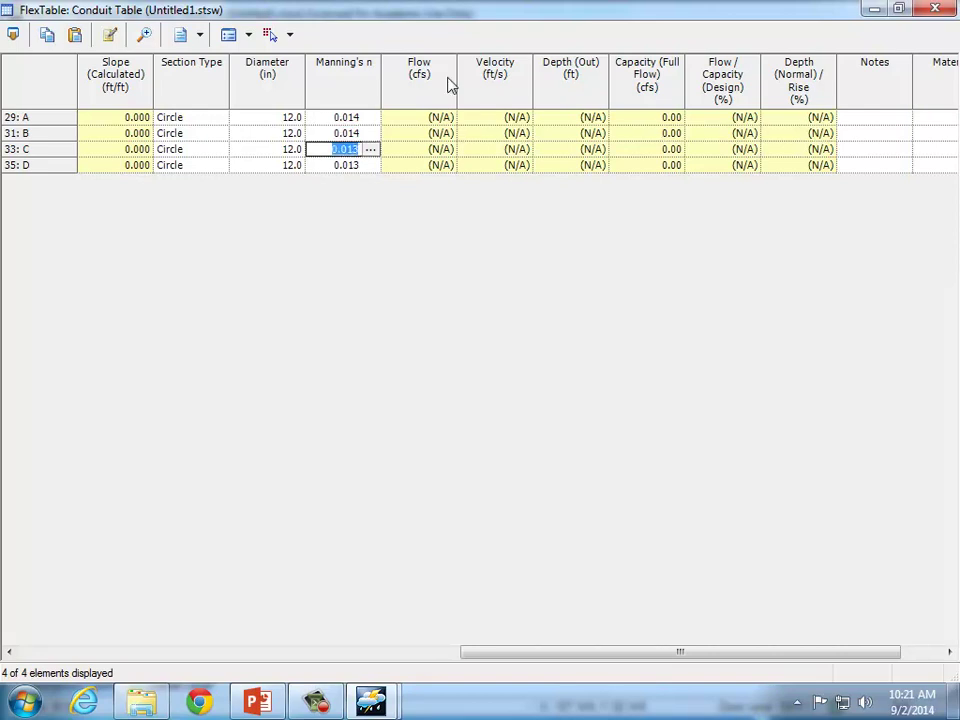
Set Manning's n to 0.014 for all conduits at once with a Global Edit of the column.
right_click(348, 88)
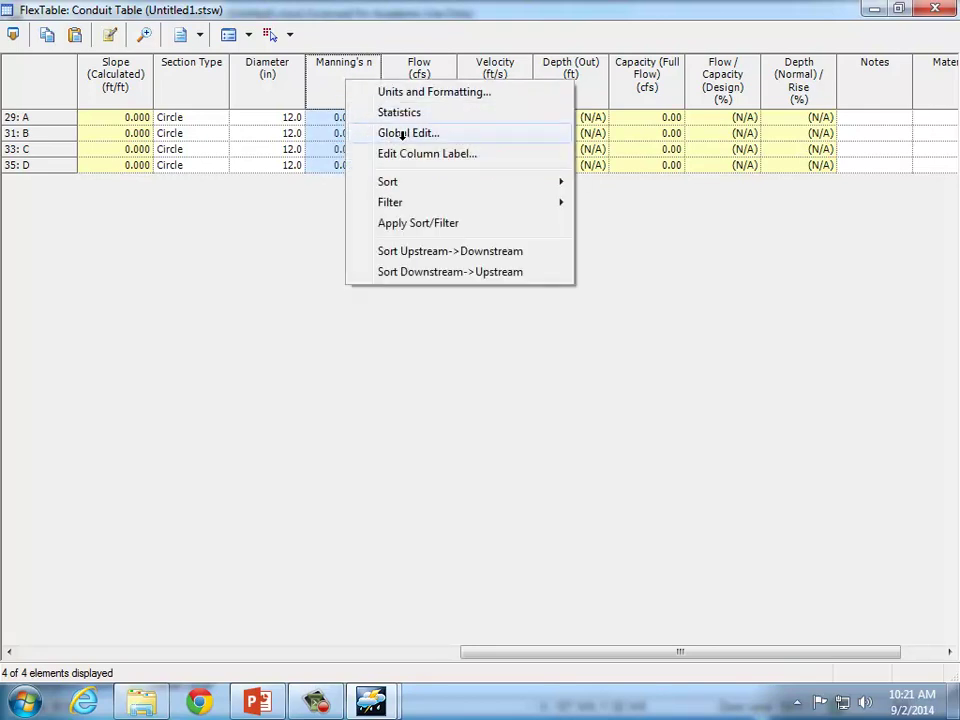
left_click(399, 135)
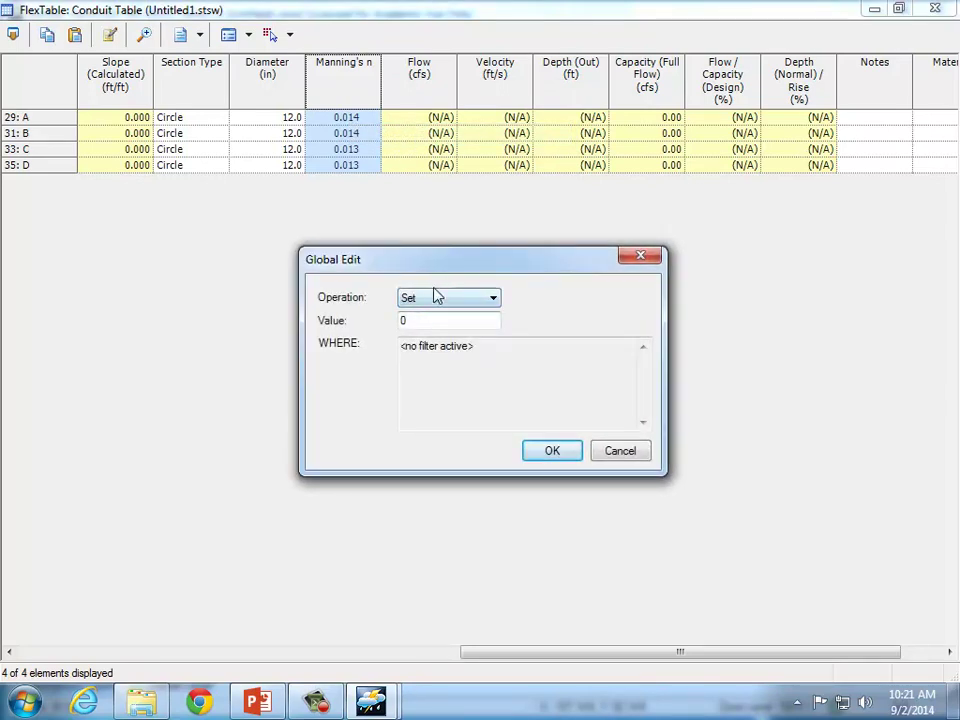
double_click(424, 317)
type(".014")
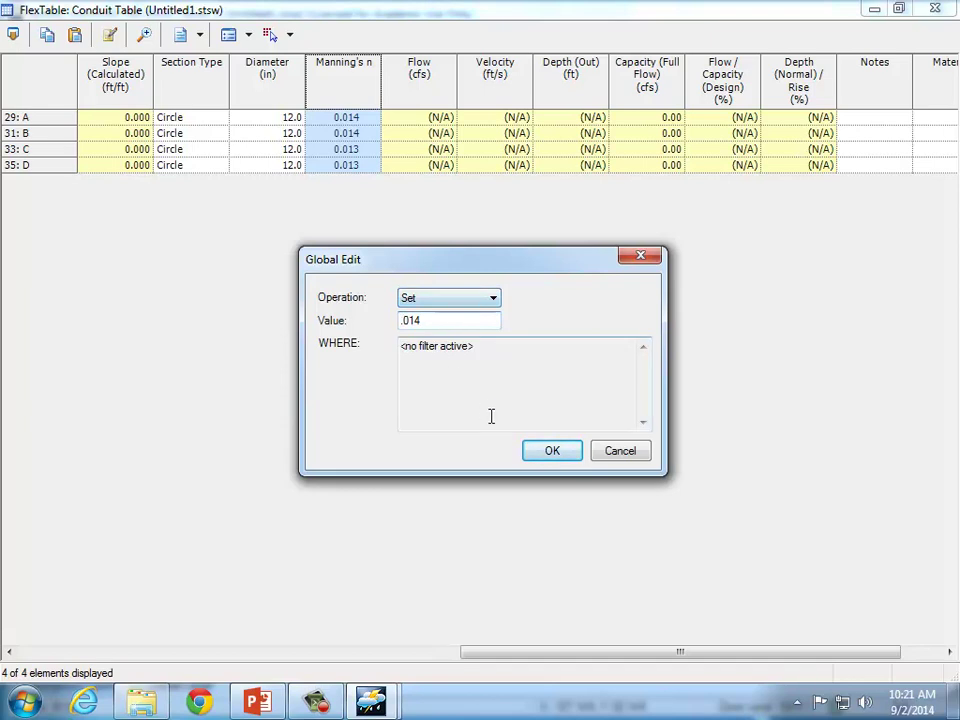
left_click(551, 450)
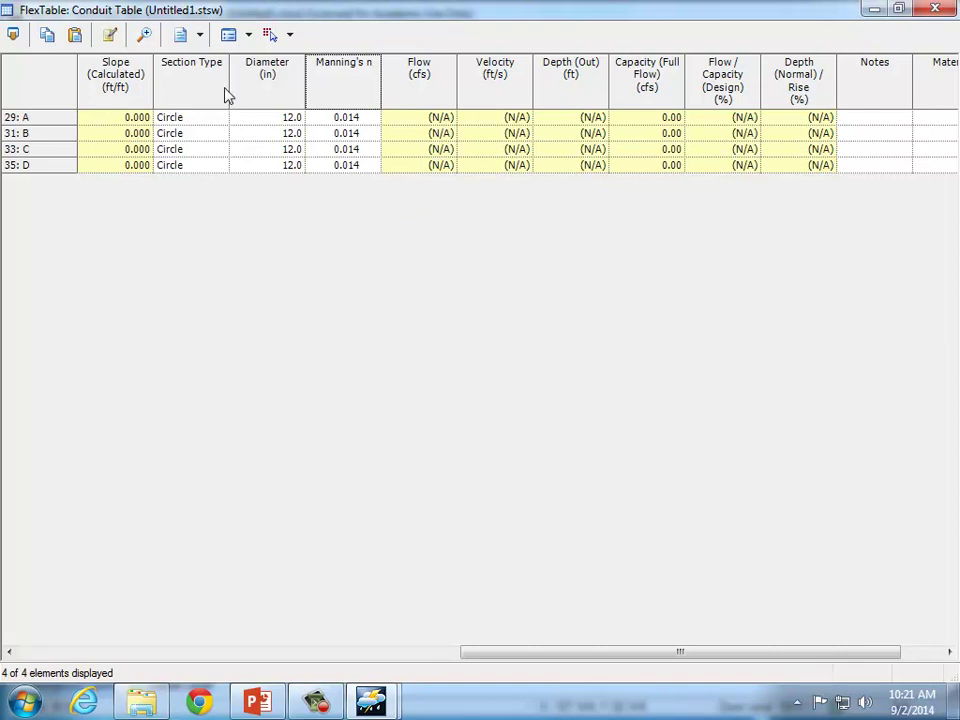
right_click(333, 86)
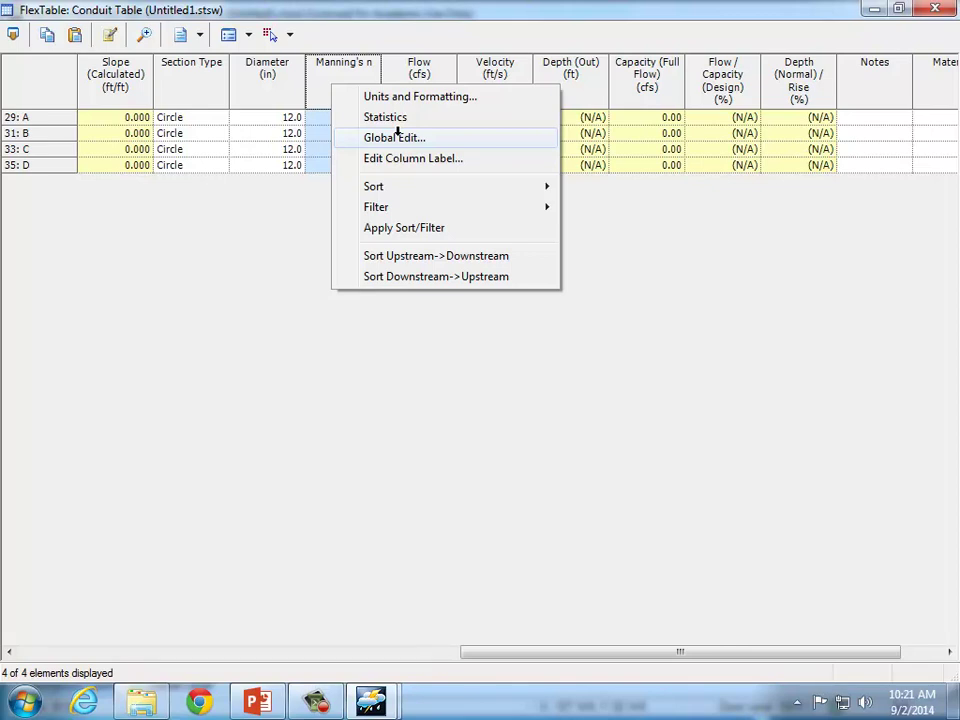
left_click(527, 33)
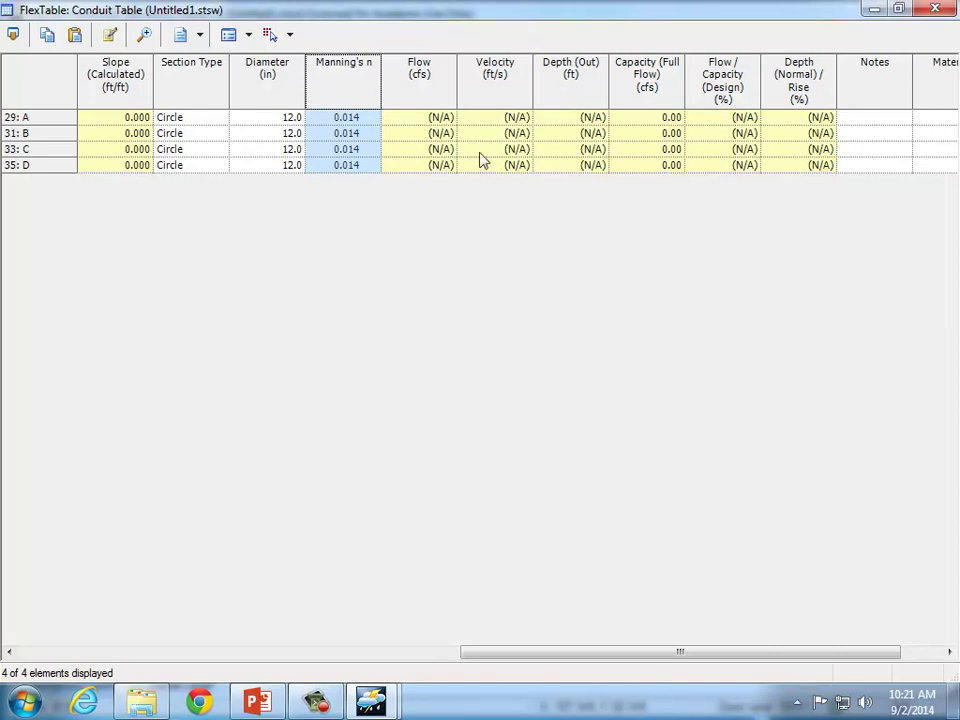
Look over the conduits' diameter column and neighbouring data, and close the conduit table.
left_click(268, 100)
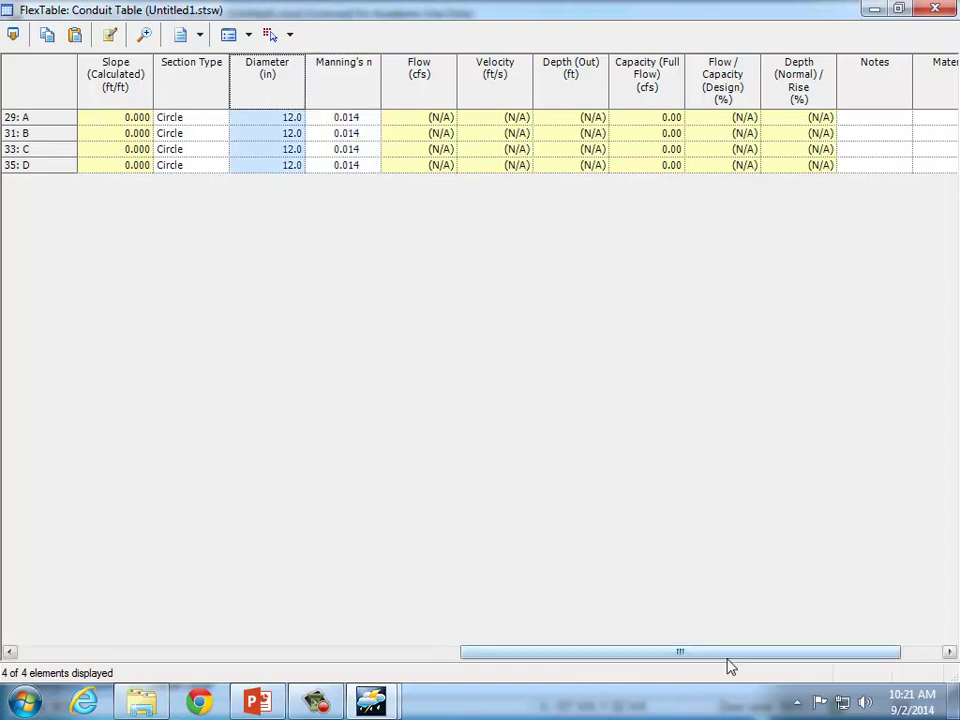
left_click_drag(720, 655, 680, 655)
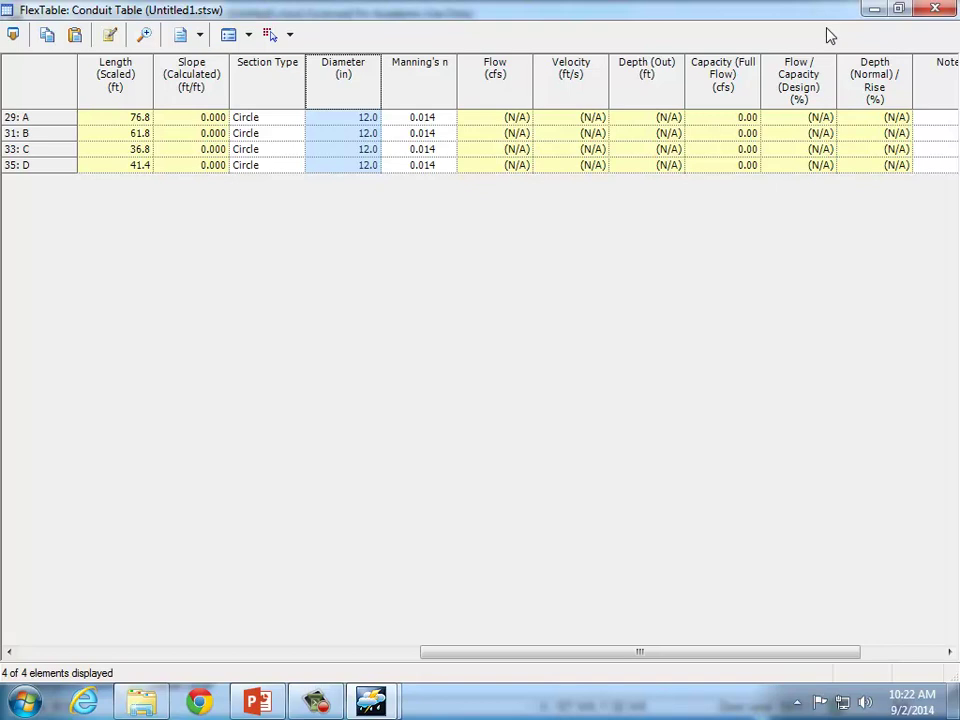
left_click(937, 10)
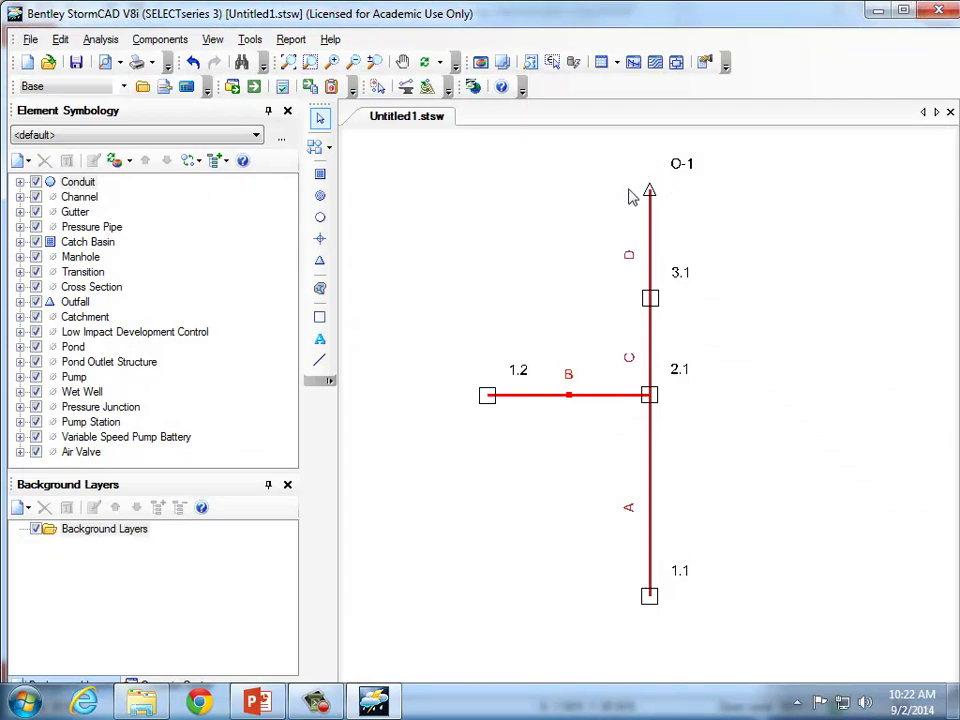
Set the invert elevation of outfall O-1 to 715 ft in its properties.
double_click(650, 193)
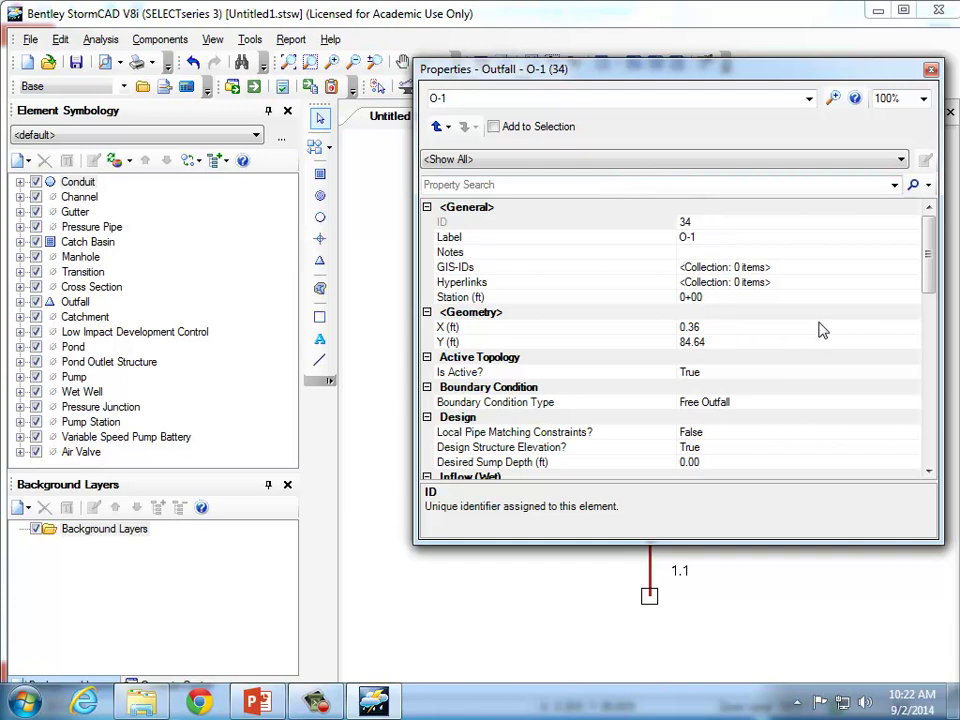
left_click_drag(926, 287, 935, 320)
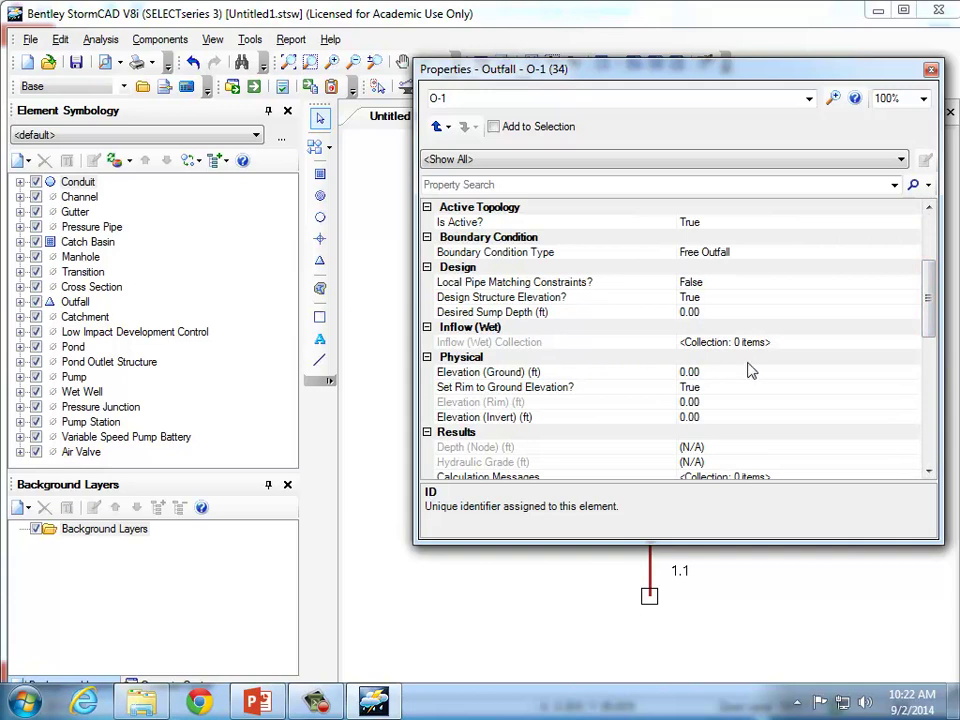
left_click(664, 418)
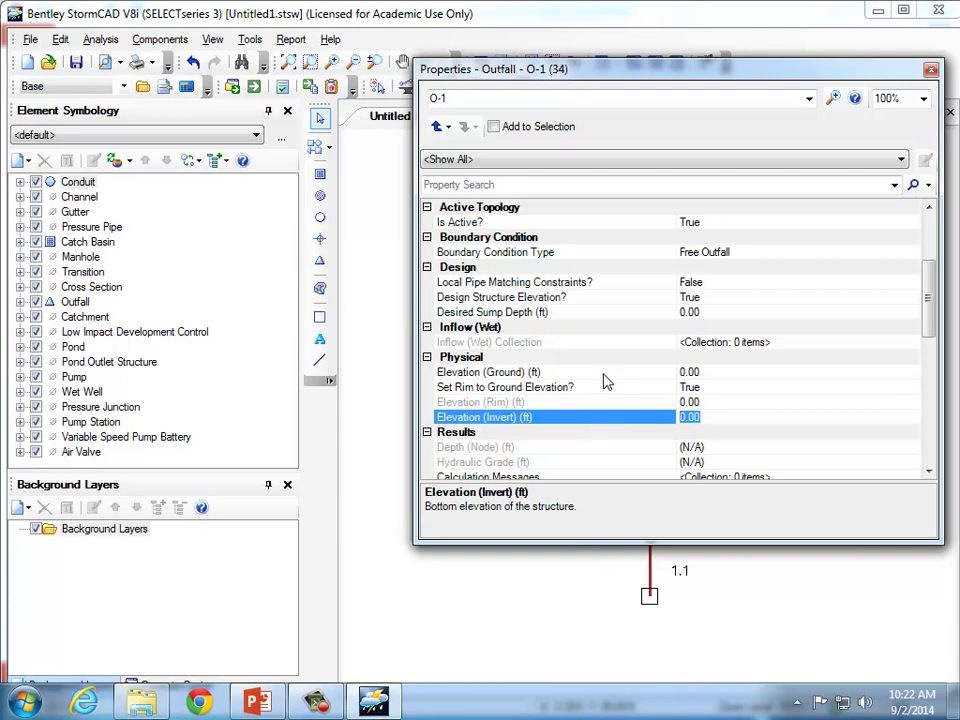
type("715")
left_click(930, 70)
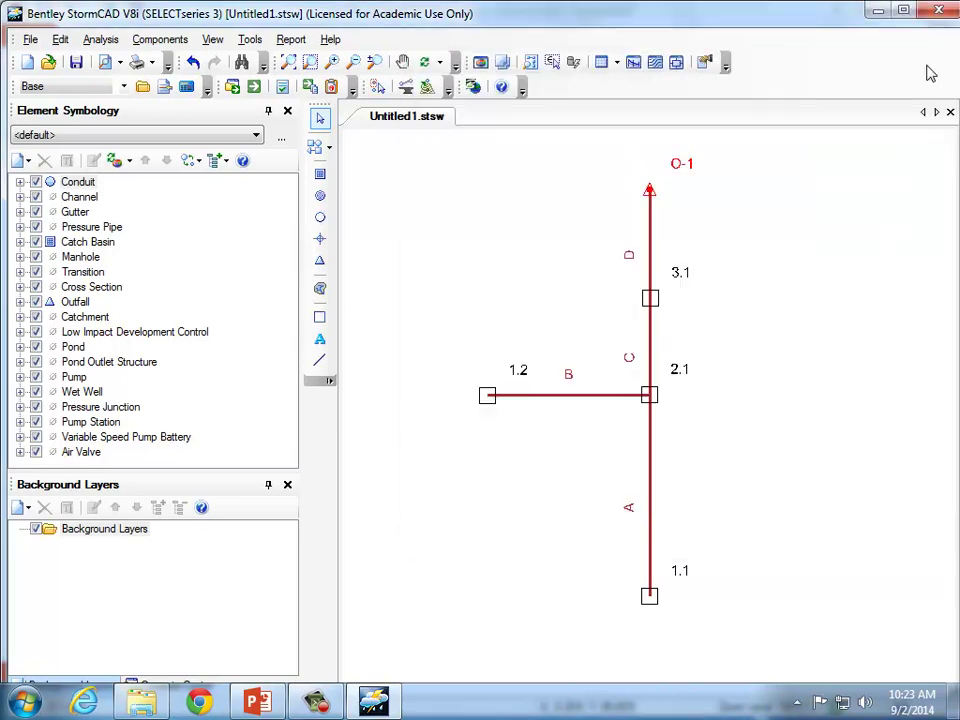
left_click(768, 197)
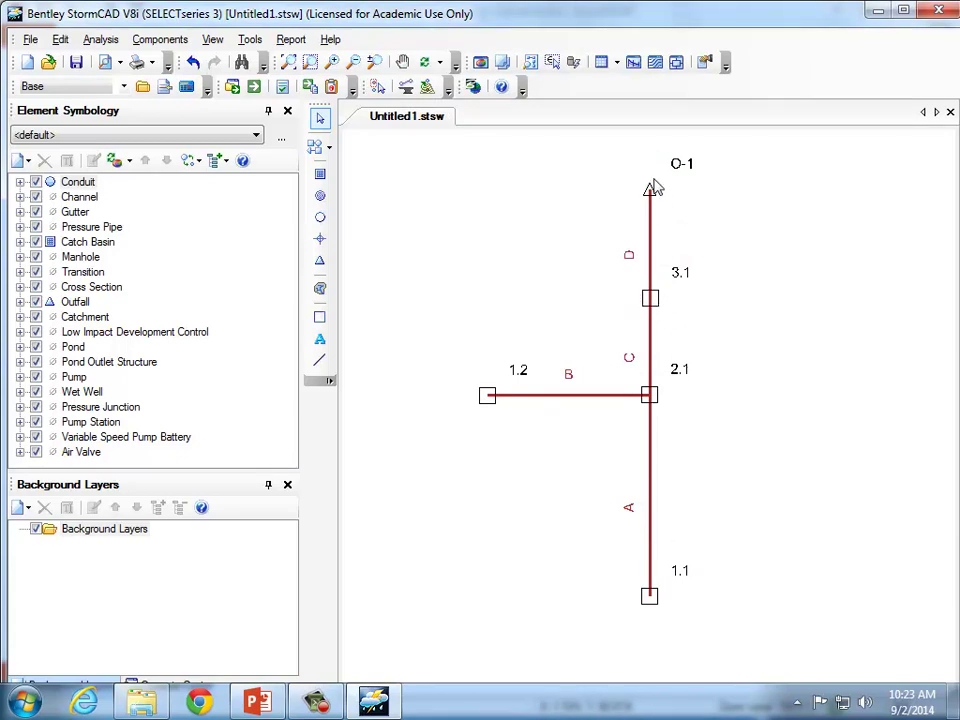
Set the ground elevation of outfall O-1 to 723 ft in the outfall table, and close the table.
left_click(619, 63)
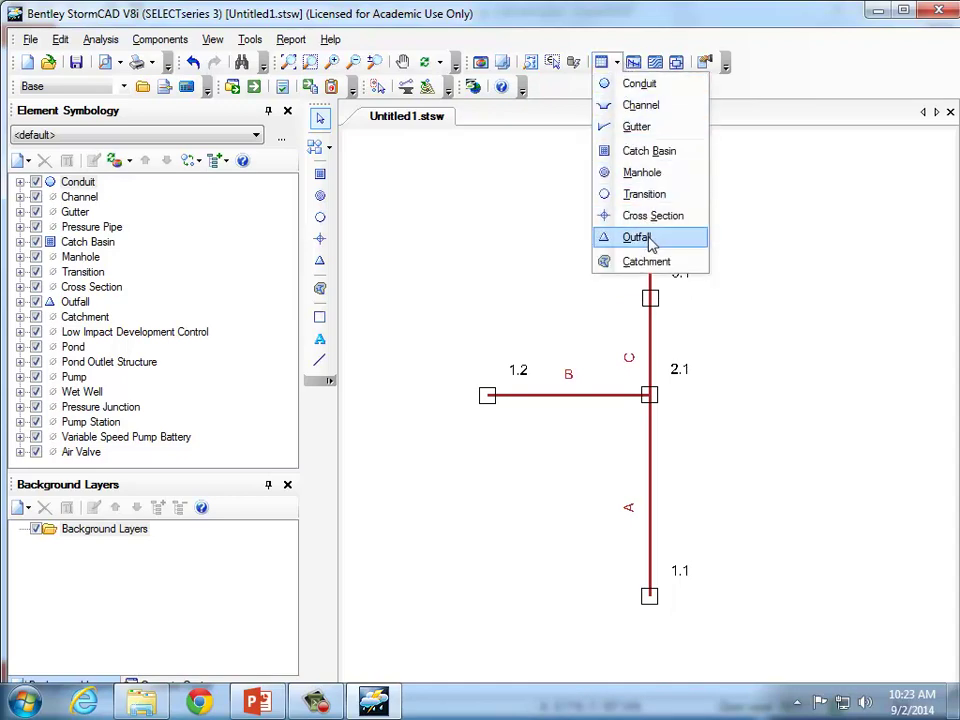
left_click(649, 240)
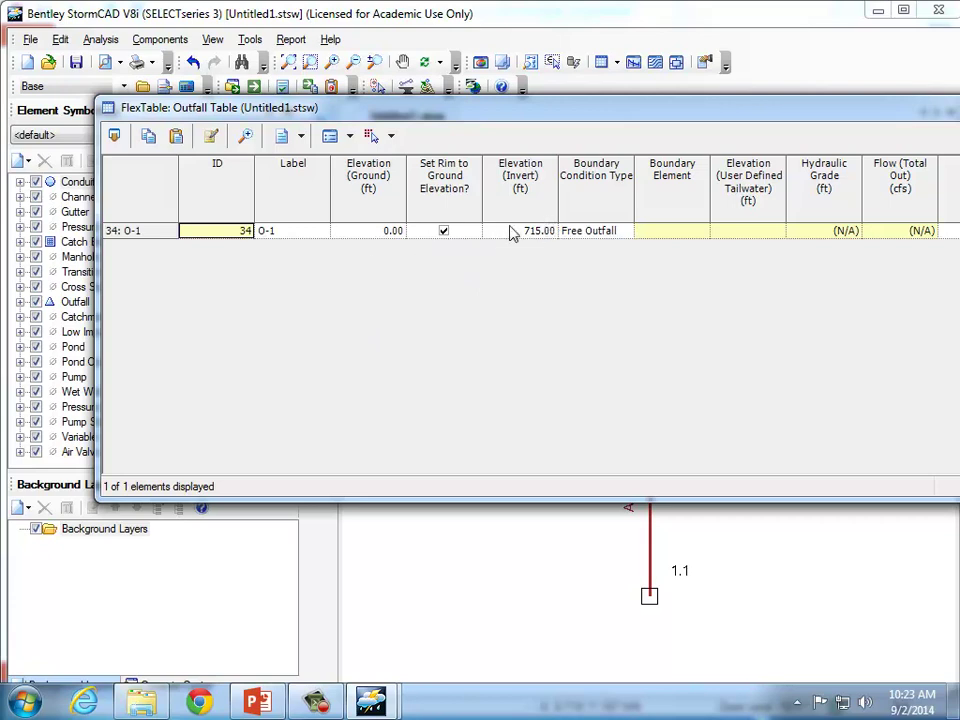
left_click(388, 232)
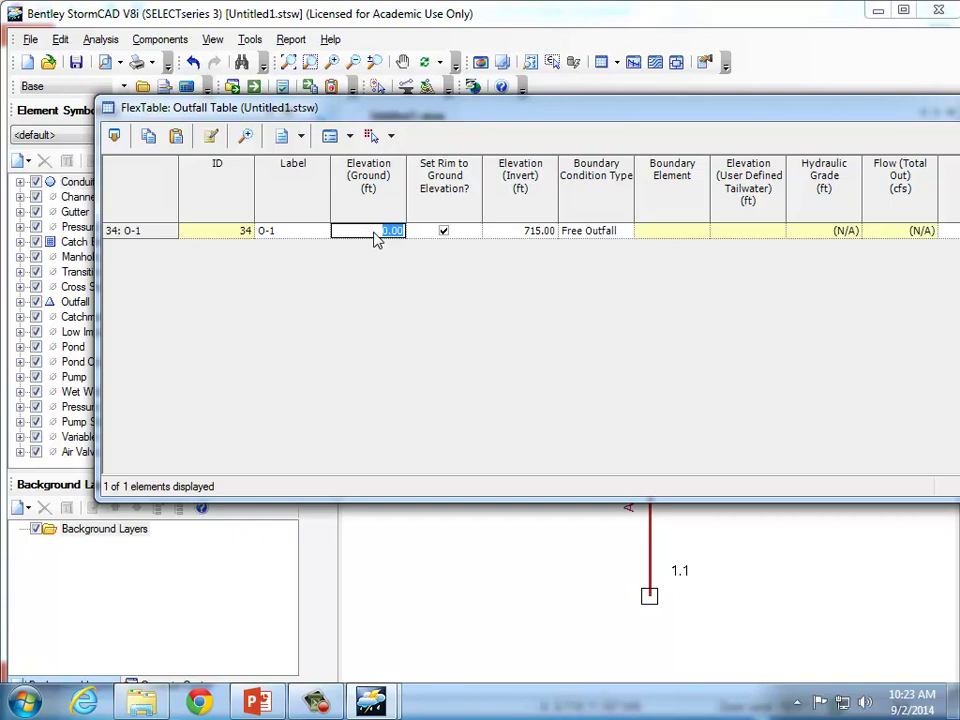
type("723")
left_click(528, 232)
left_click_drag(741, 116, 574, 118)
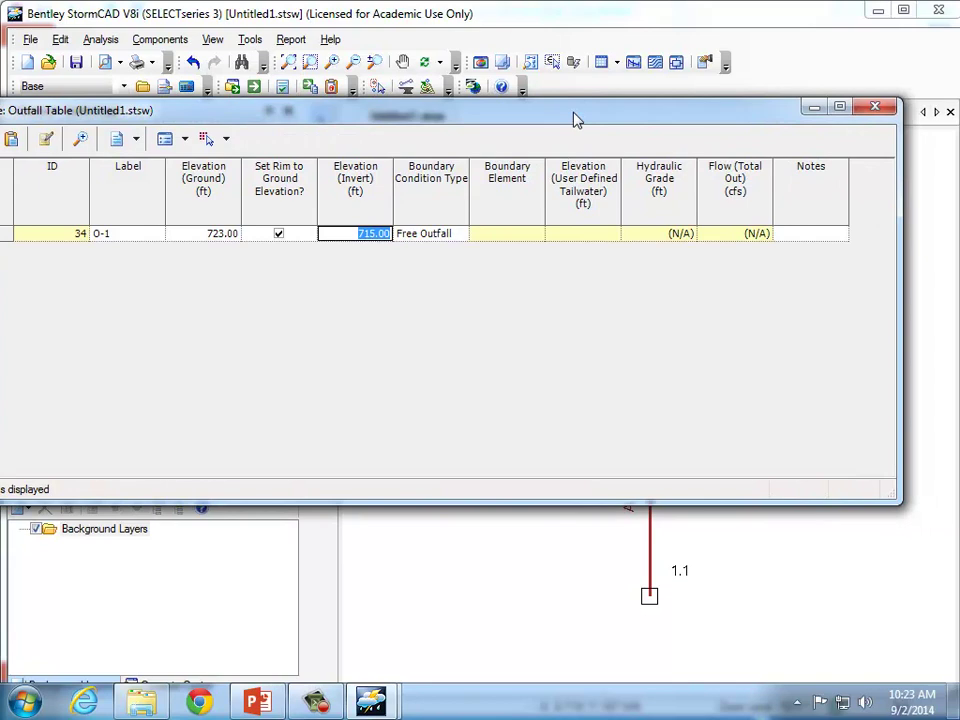
left_click(876, 107)
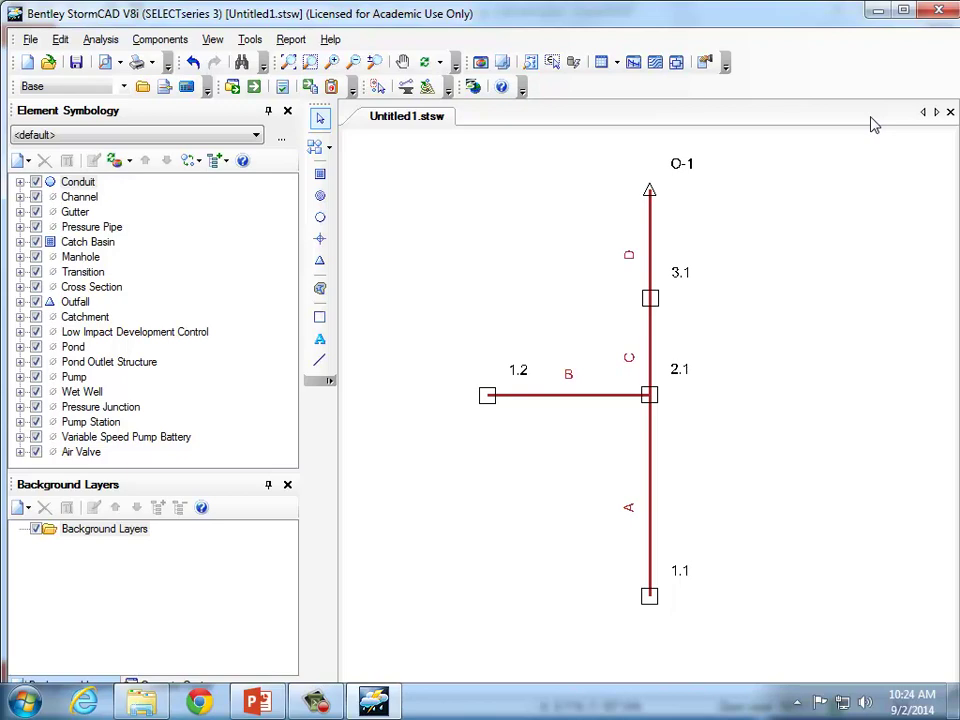
Review the conduit table's inverts, lengths, section types, diameters and Manning's n values, and close it.
left_click(616, 62)
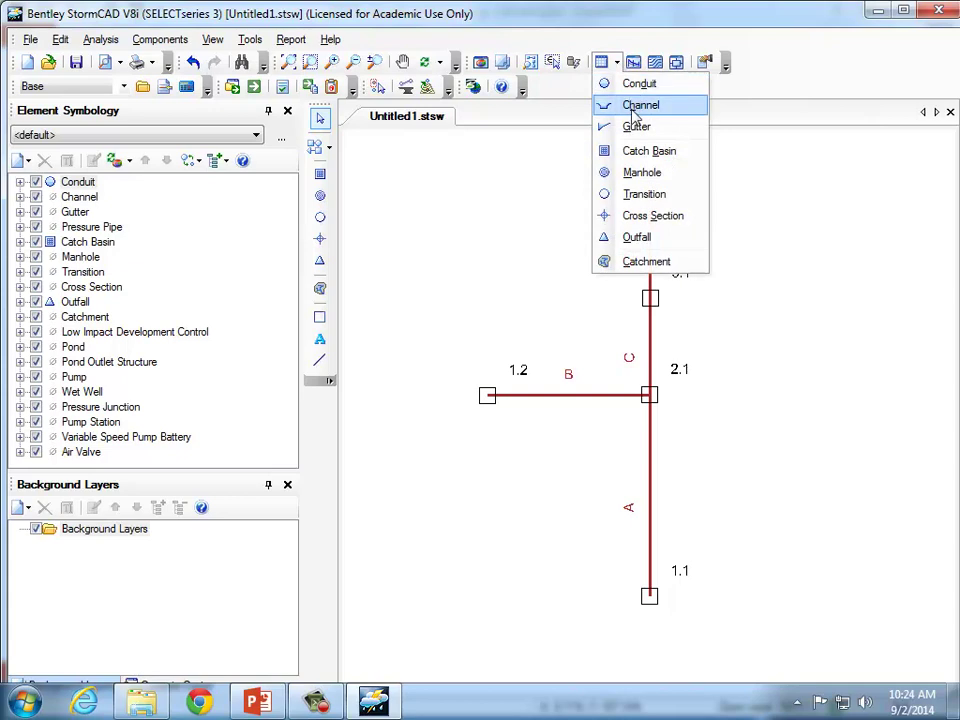
left_click(608, 83)
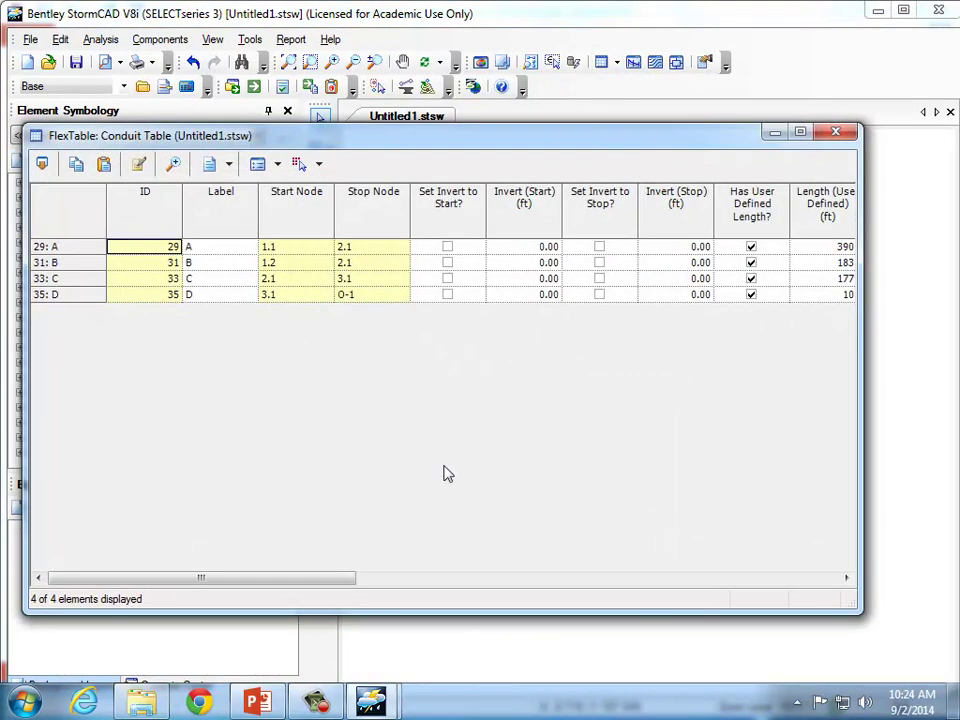
left_click_drag(268, 585, 480, 585)
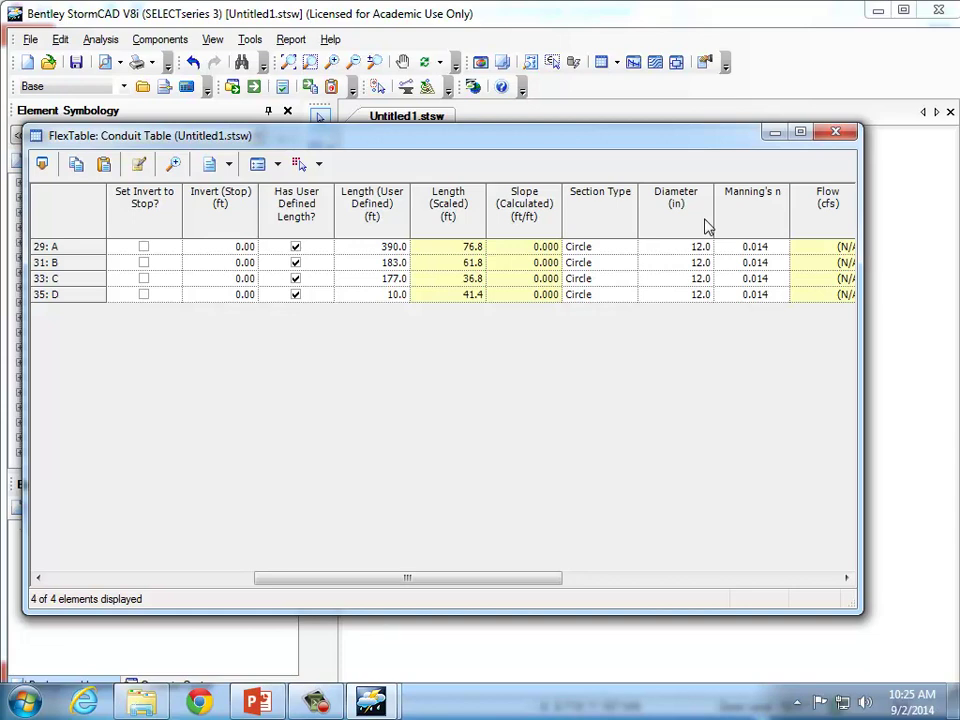
left_click(835, 131)
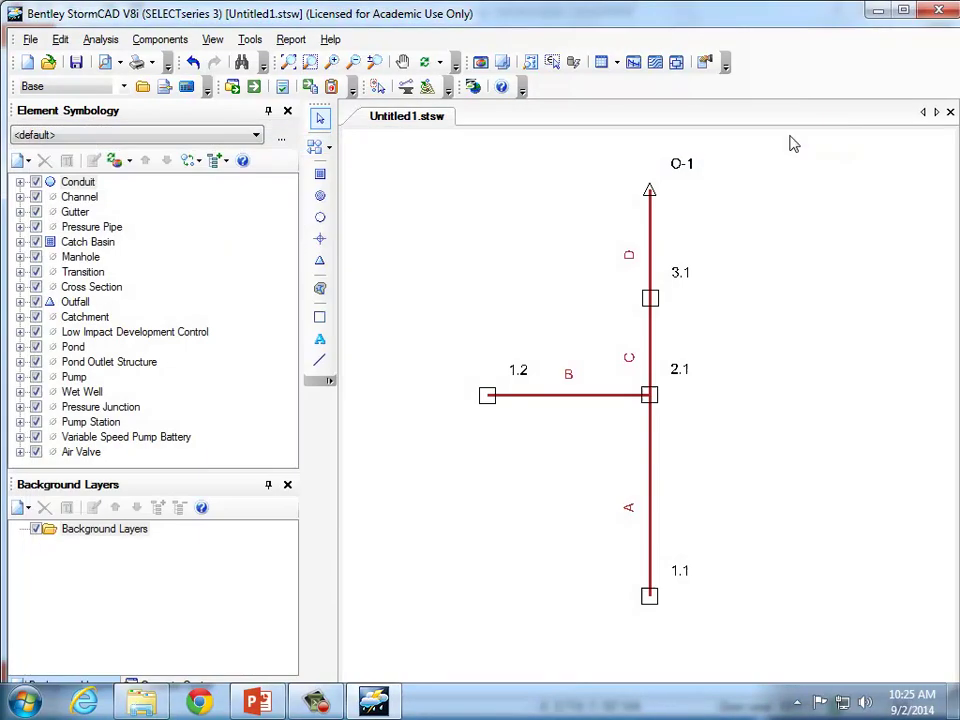
Draw a four-sided catchment polygon around catch basin 1.1.
left_click(325, 289)
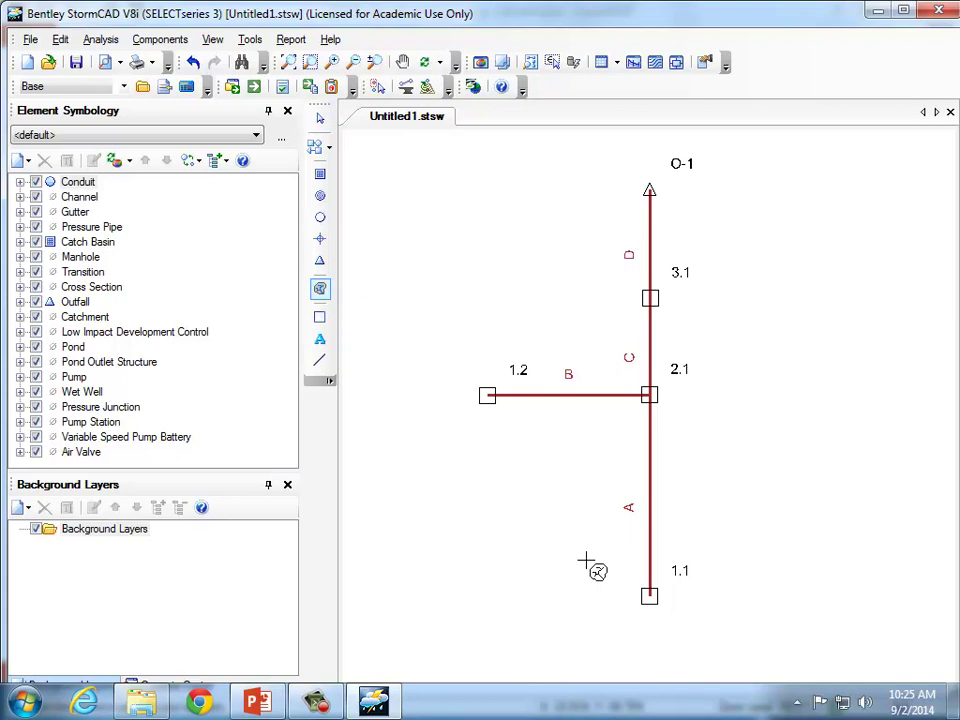
left_click(577, 545)
left_click(591, 652)
left_click(796, 630)
left_click(739, 526)
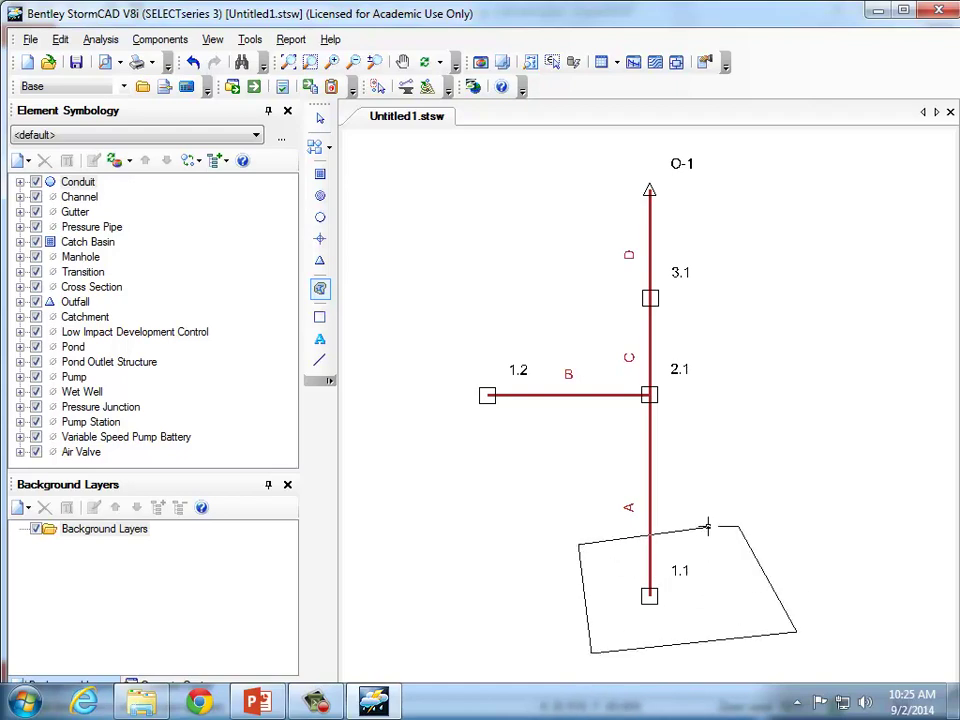
right_click(703, 536)
left_click(745, 549)
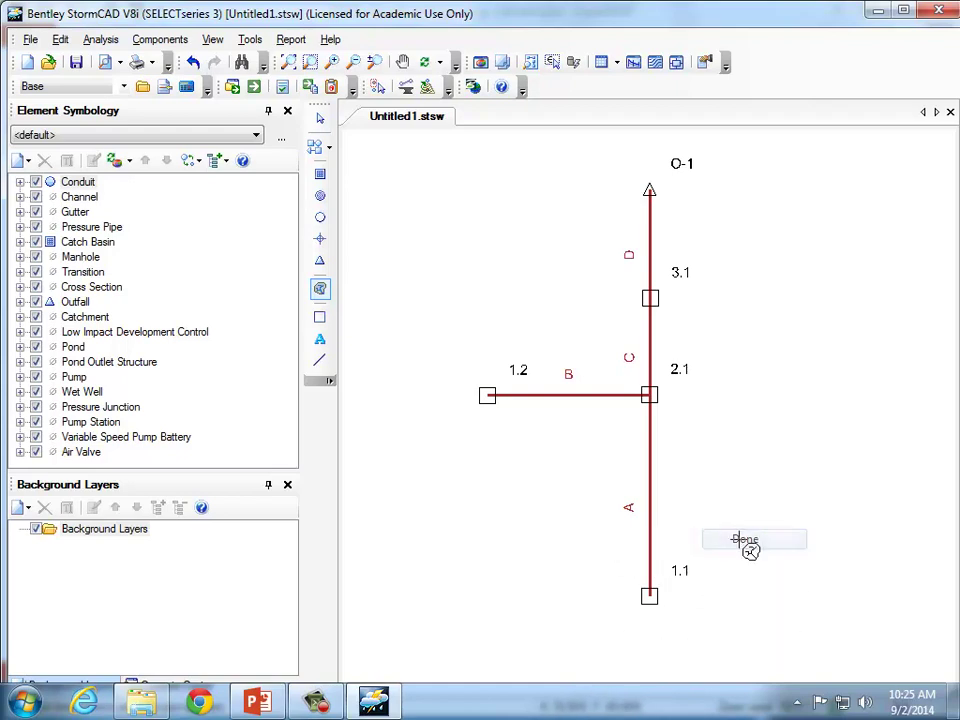
Draw a four-sided catchment polygon just below catch basin 1.2.
left_click(397, 413)
left_click(402, 531)
left_click(567, 499)
left_click(557, 417)
right_click(456, 415)
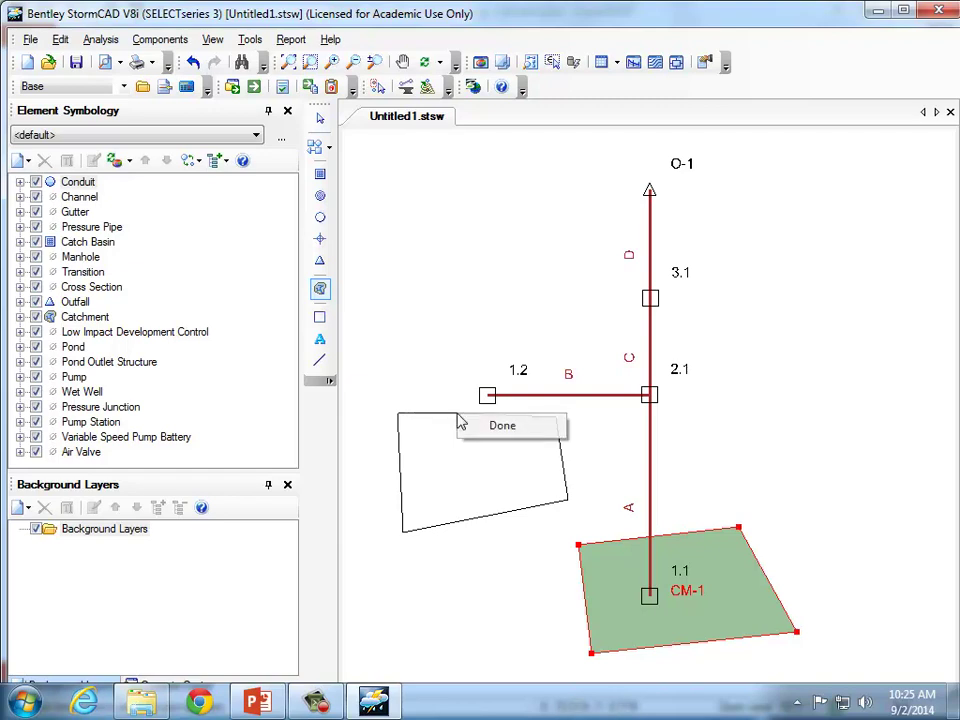
left_click(536, 431)
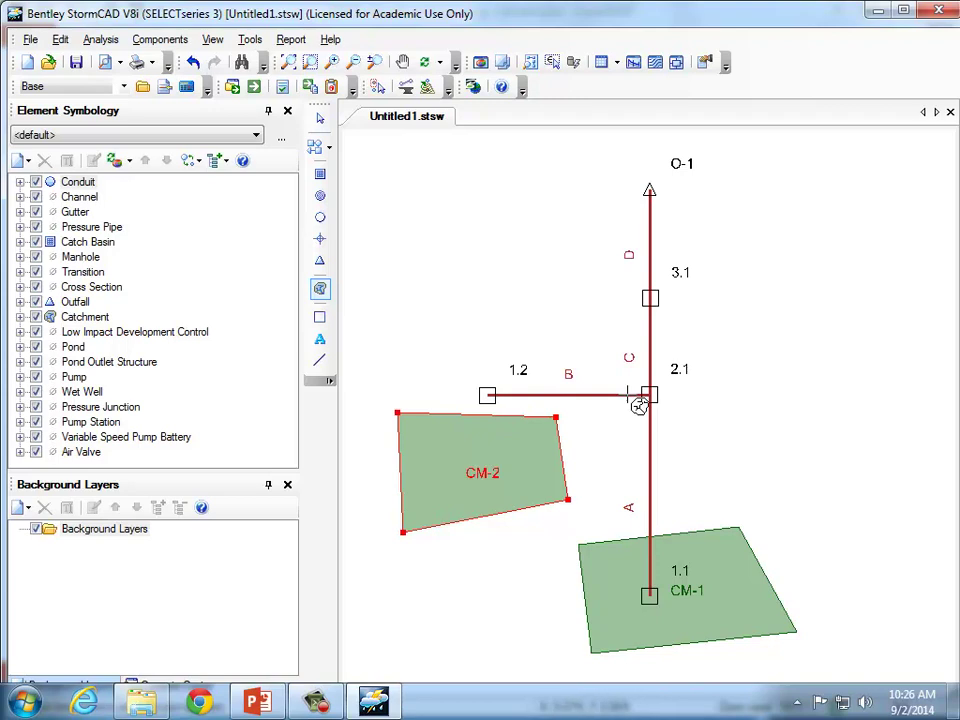
Draw a four-sided catchment polygon around catch basin 2.1.
left_click(609, 361)
left_click(611, 449)
left_click(739, 447)
left_click(731, 350)
right_click(685, 349)
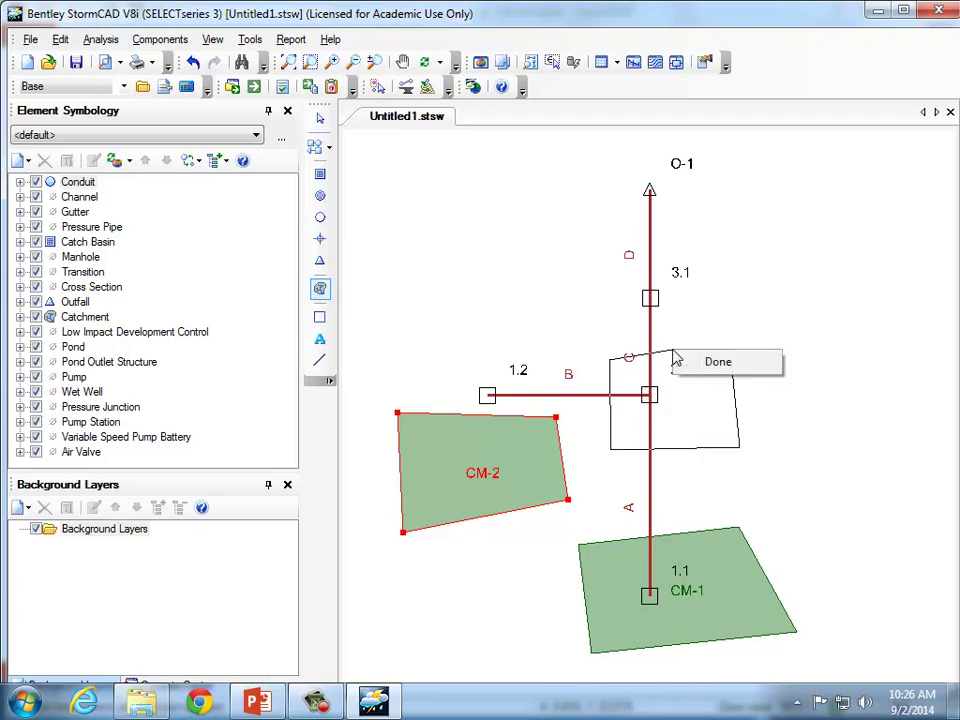
left_click(707, 371)
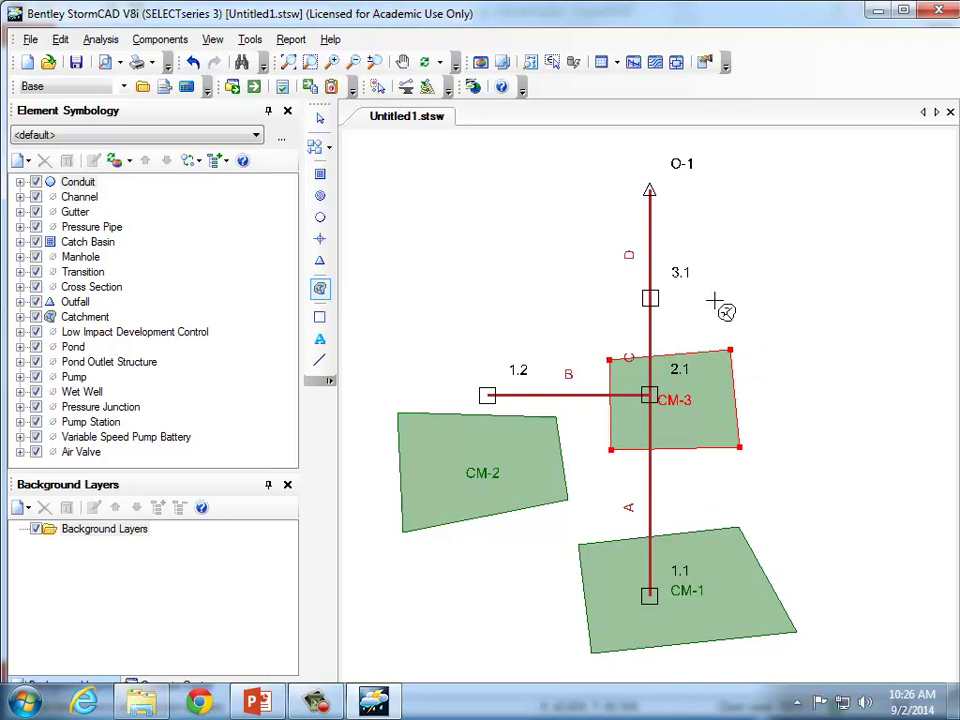
Draw an irregular, many-sided catchment polygon around catch basin 3.1, extending to both sides of conduit D.
left_click(633, 272)
left_click(634, 341)
left_click(855, 338)
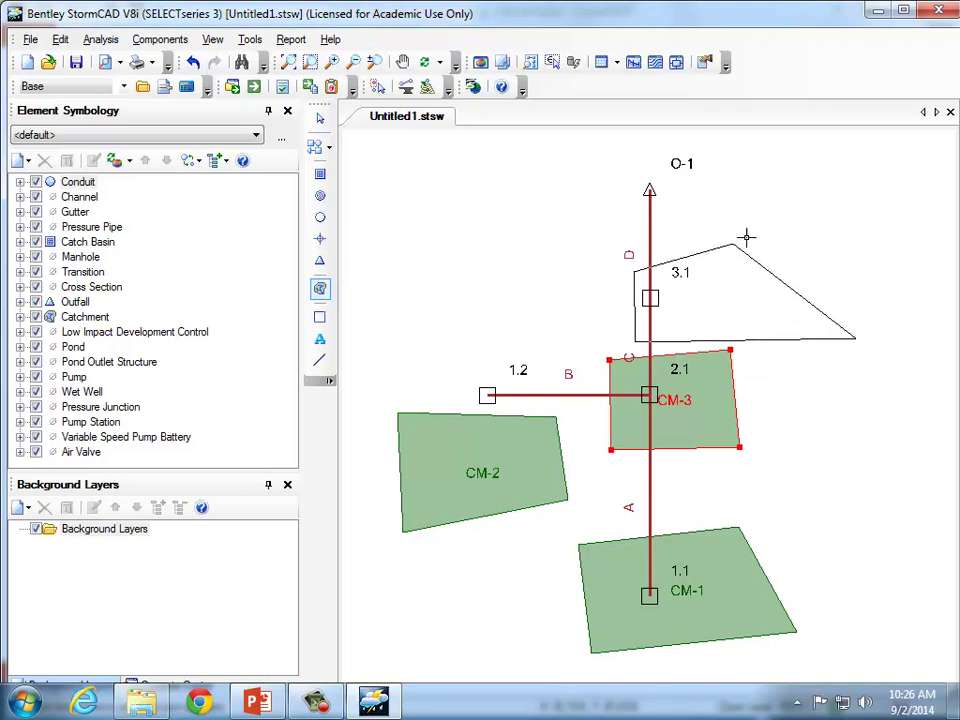
left_click(855, 282)
left_click(791, 221)
left_click(714, 227)
left_click(723, 262)
left_click(781, 294)
left_click(782, 322)
left_click(722, 320)
left_click(717, 283)
left_click(677, 308)
left_click(666, 228)
left_click(614, 236)
left_click(529, 256)
left_click(546, 301)
left_click(616, 306)
left_click(578, 275)
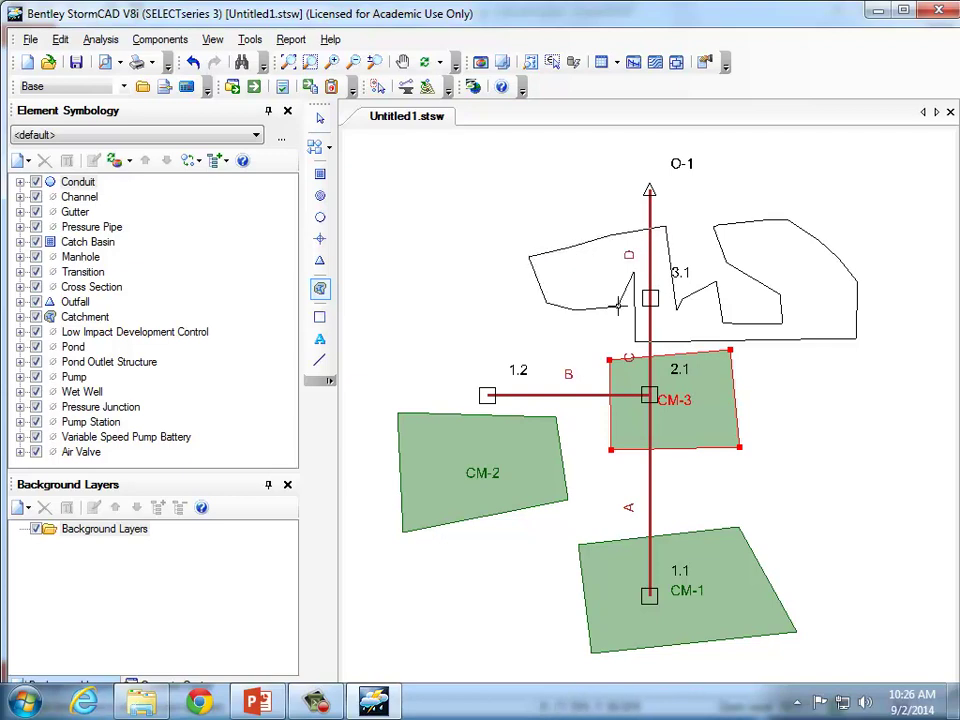
left_click(594, 258)
right_click(594, 258)
left_click(638, 268)
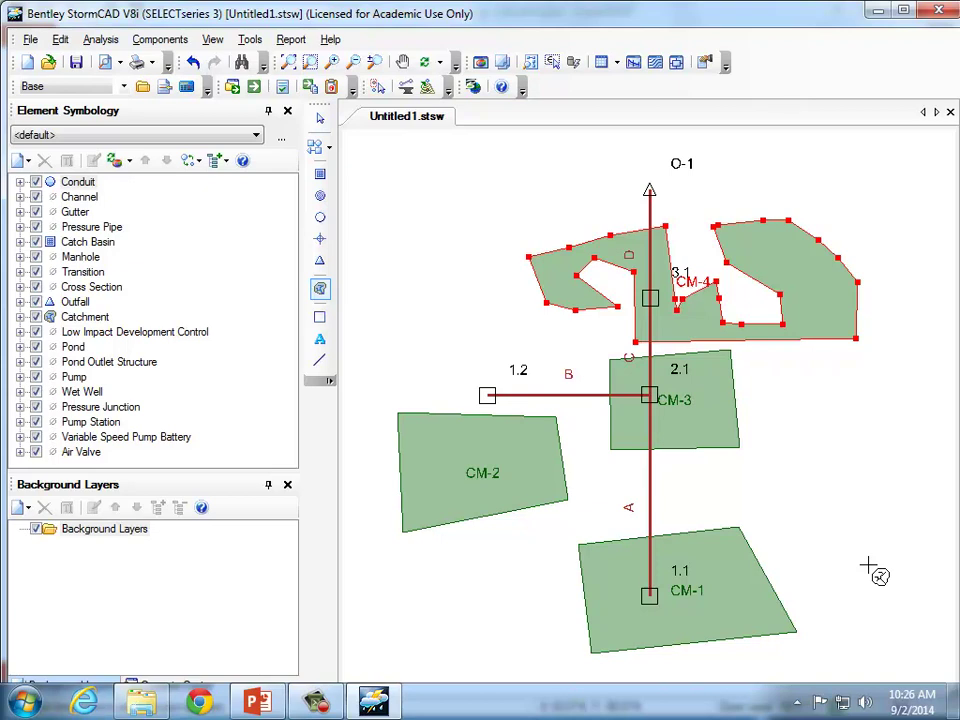
Open the catchment table, shrink it and place it where the whole drawing stays visible beside it.
left_click(618, 64)
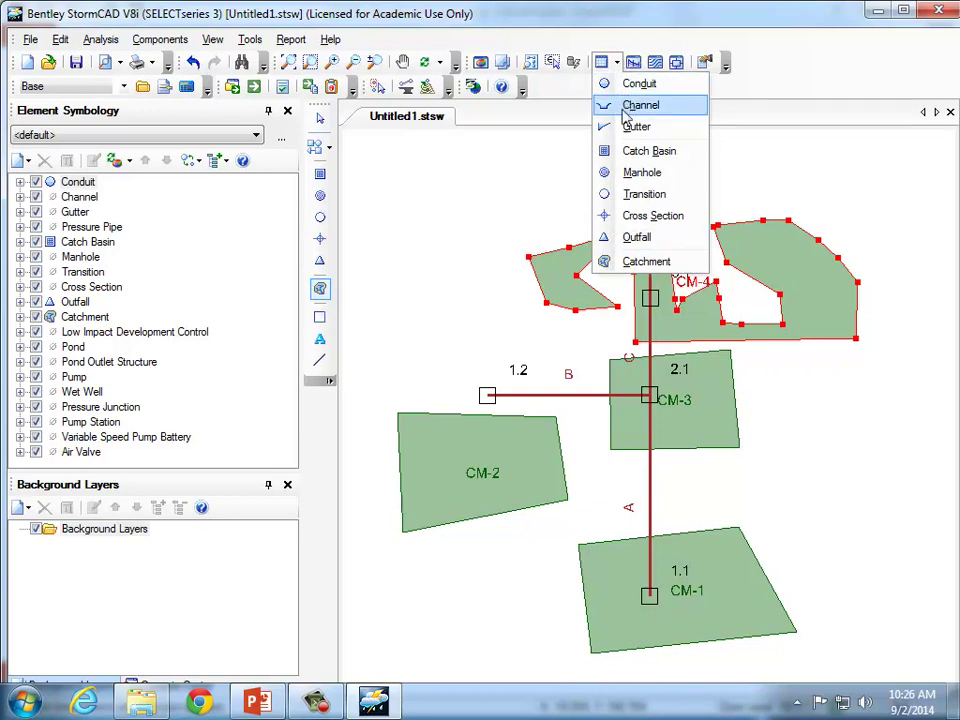
left_click(636, 262)
left_click_drag(664, 422, 735, 332)
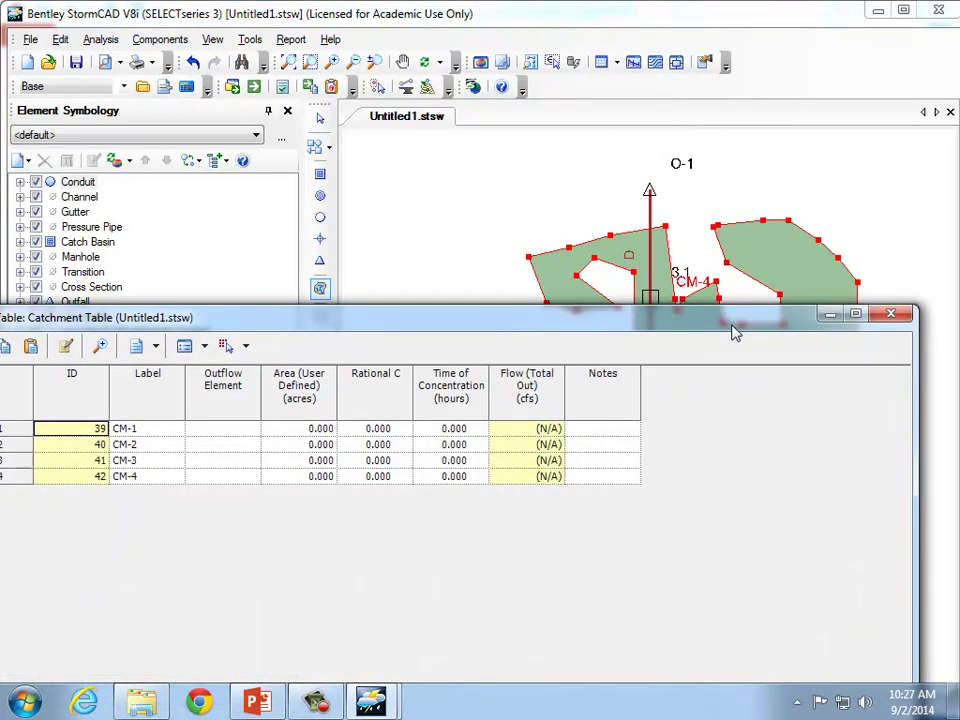
left_click_drag(904, 536, 634, 536)
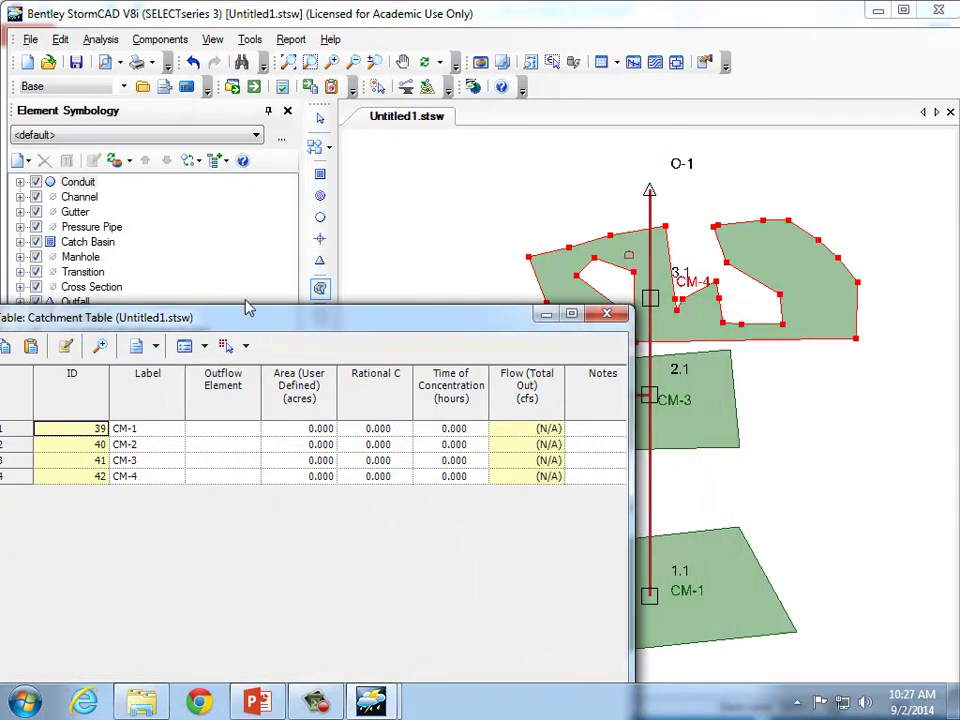
mouse_move(240, 307)
left_mouse_down()
mouse_move(262, 339)
mouse_move(284, 471)
mouse_move(315, 510)
mouse_move(349, 129)
mouse_move(309, 64)
mouse_move(360, 97)
mouse_move(485, 99)
left_mouse_up()
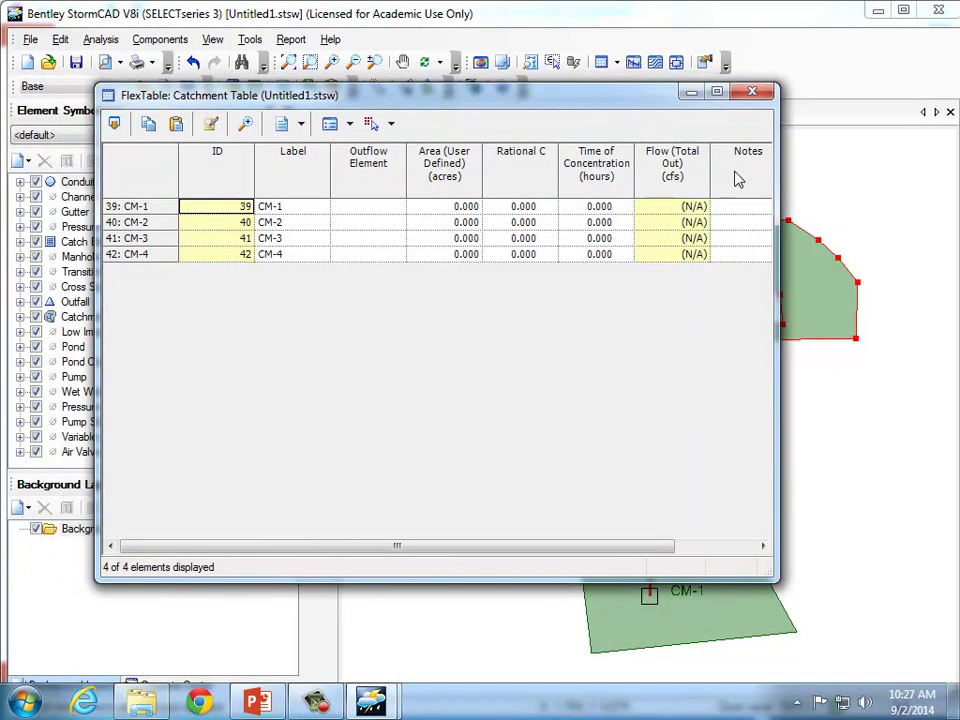
left_click_drag(778, 176, 432, 180)
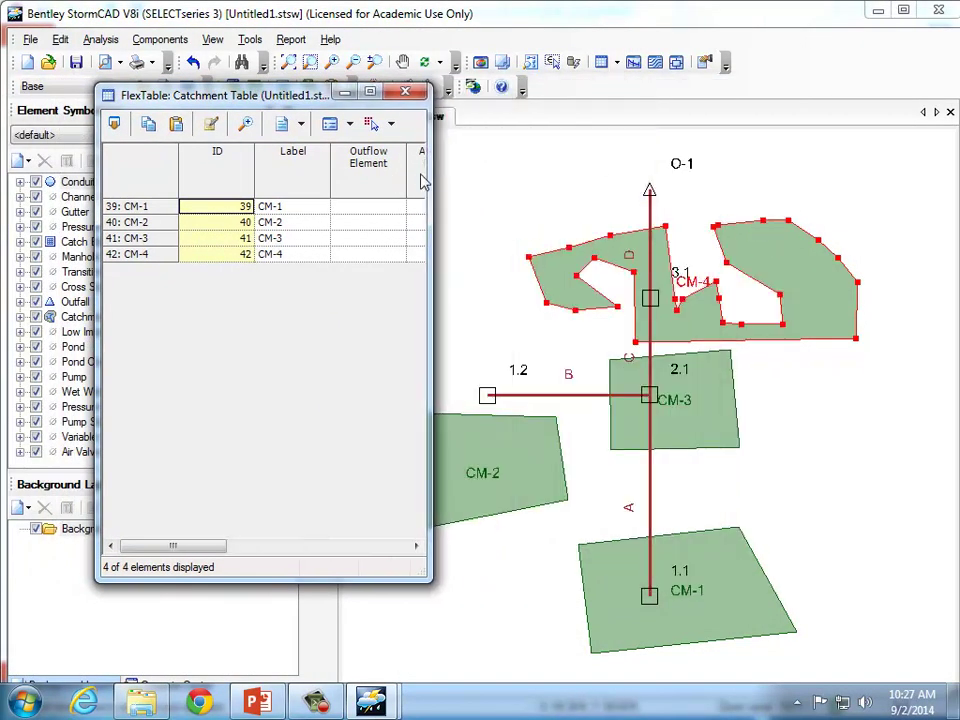
left_click_drag(168, 92, 122, 40)
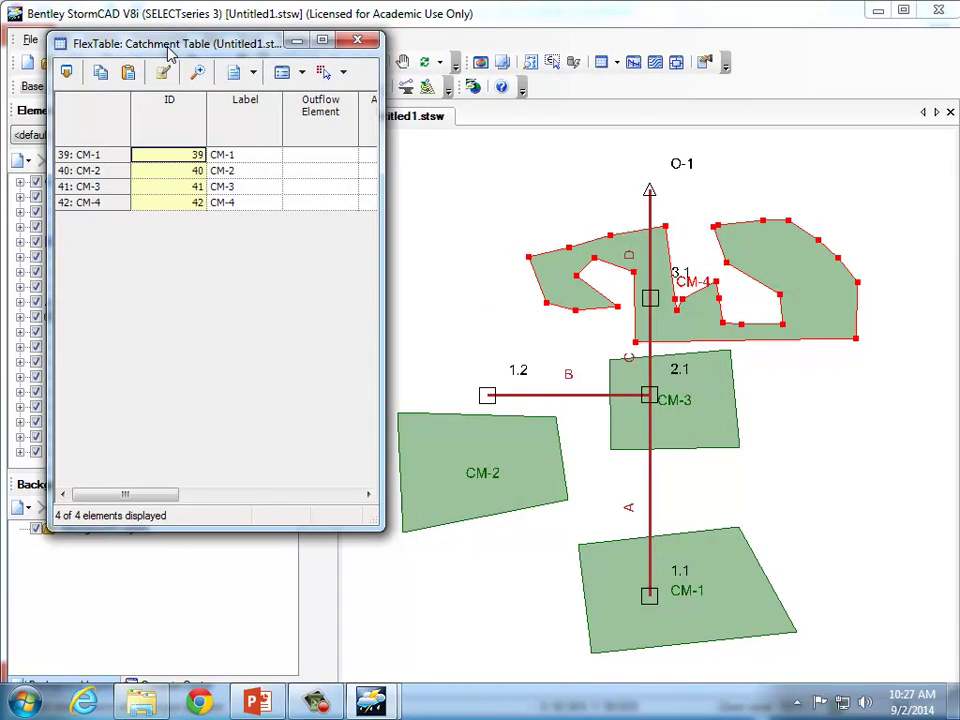
Relabel catchments CM-1 to CM-4 as 1.1, 1.2, 2.1 and 3.1 in the catchment table.
left_click(243, 156)
type("1.1")
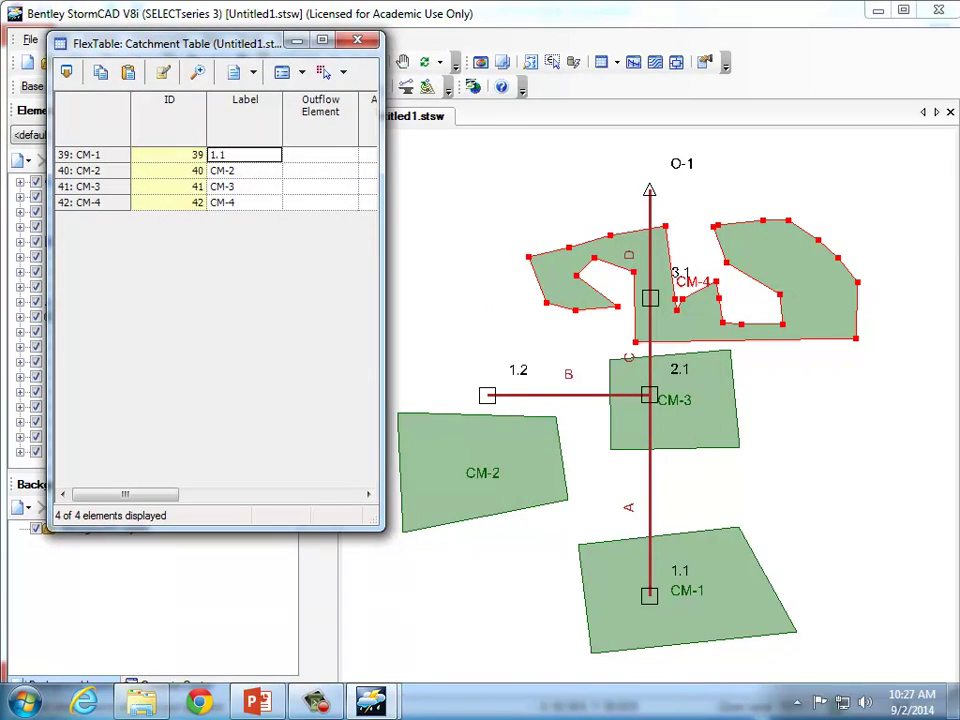
left_click(246, 166)
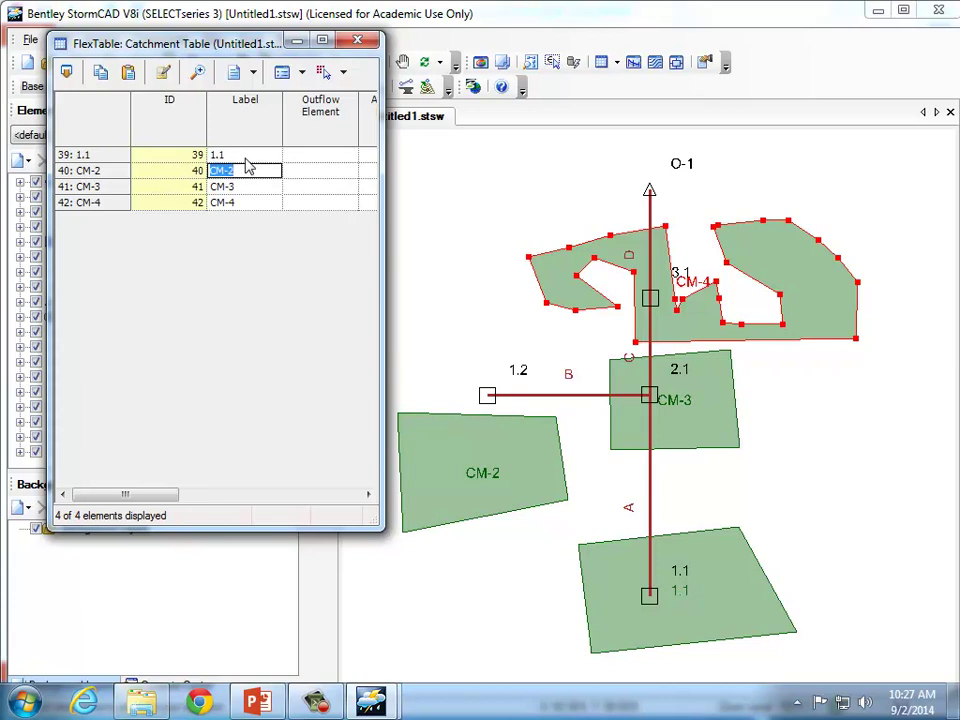
type("1.2")
key("Return")
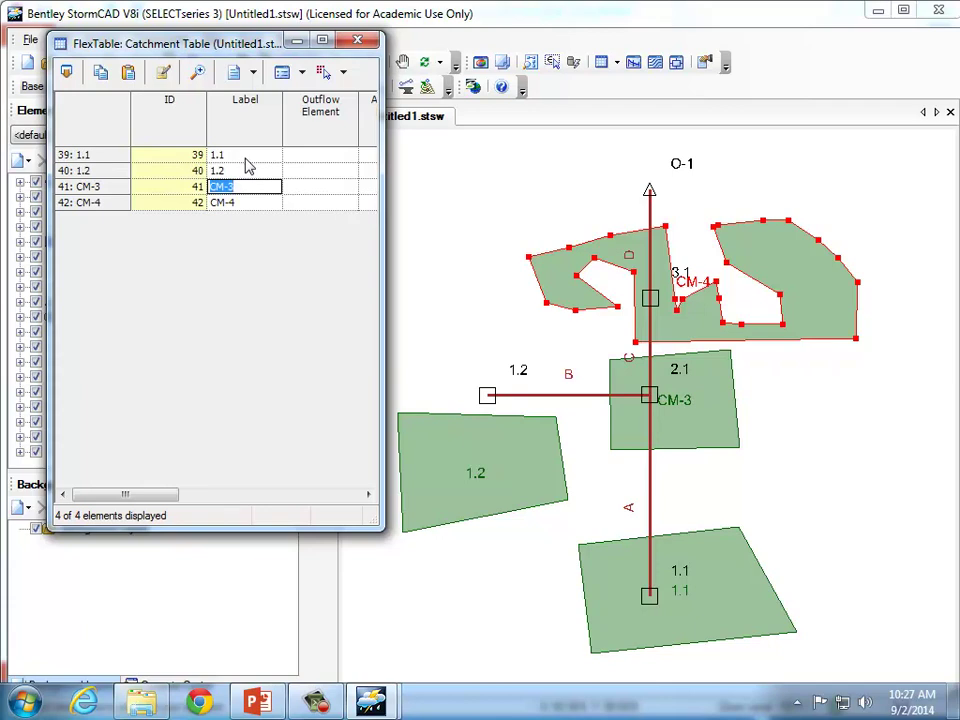
type("2.1")
key("Return")
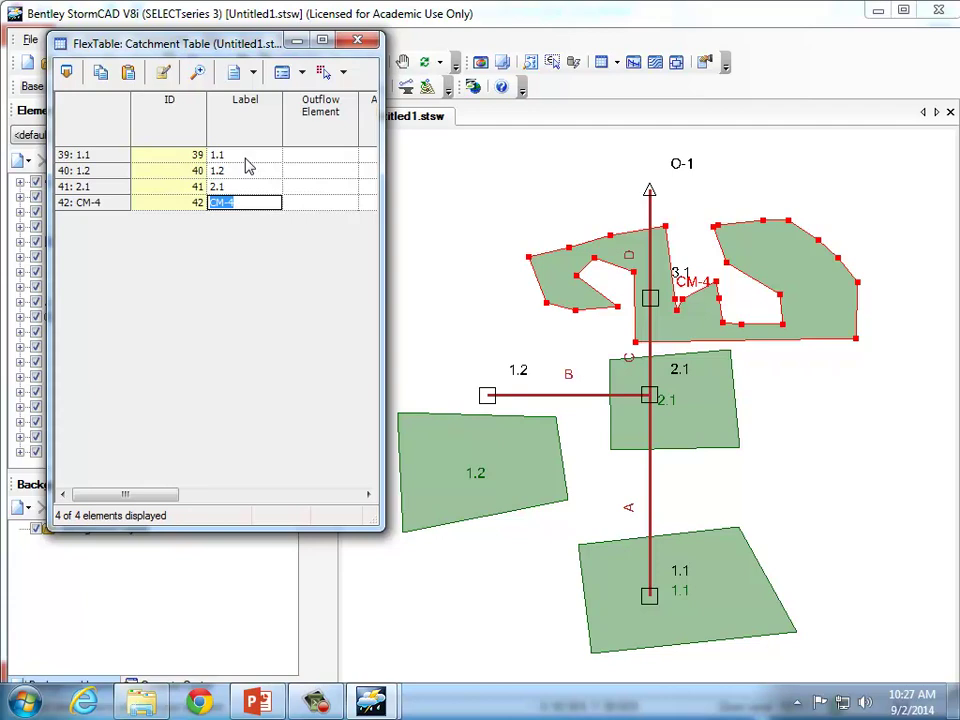
type("3.1")
left_click(256, 186)
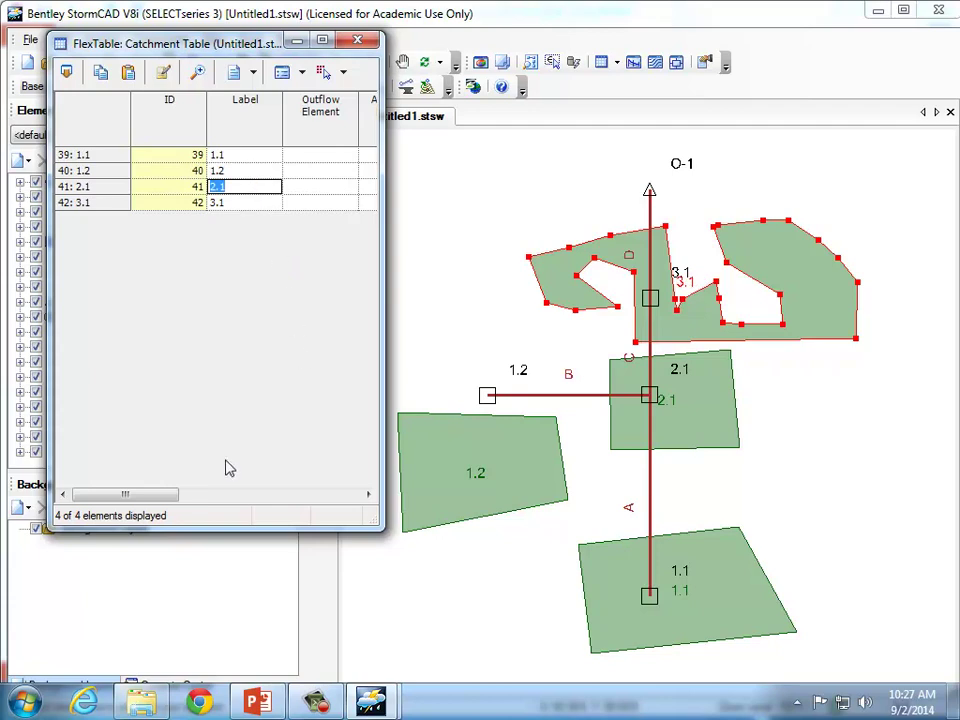
Set the user-defined areas of catchments 1.1, 1.2, 2.1 and 3.1 to 2.2, 1.2, 3.9 and 0.7 acres.
left_click_drag(151, 495, 182, 497)
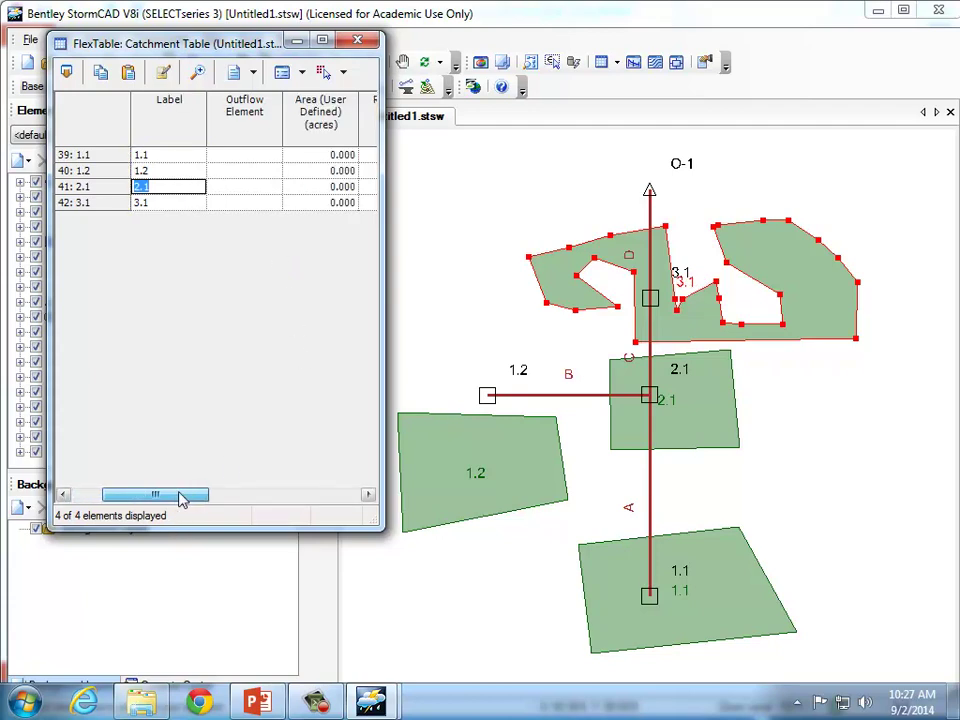
left_click(340, 149)
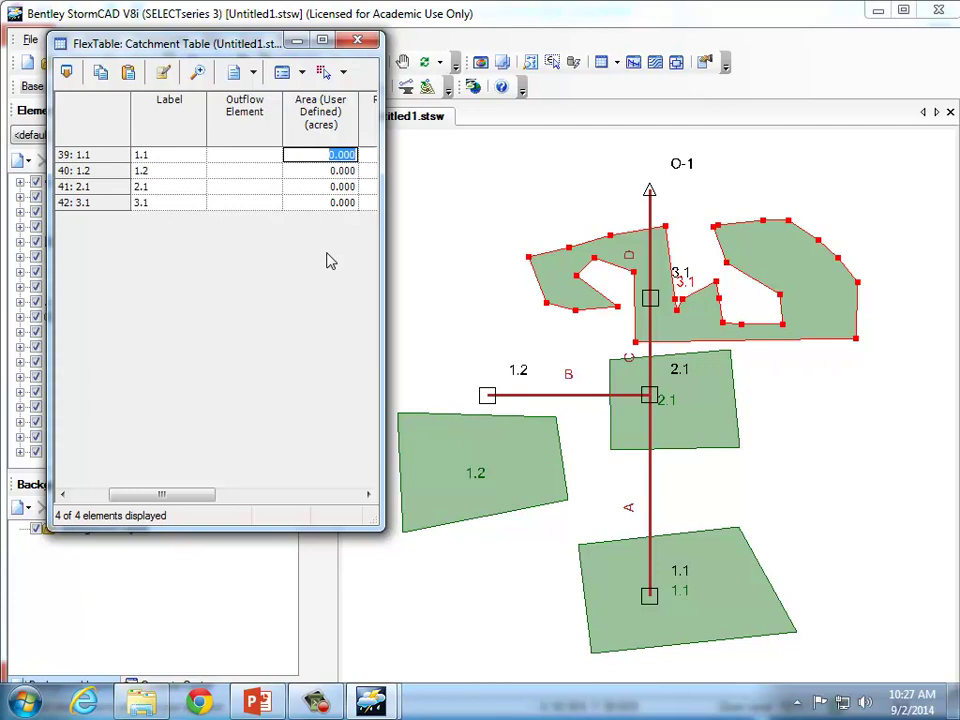
type("2.2")
key("Return")
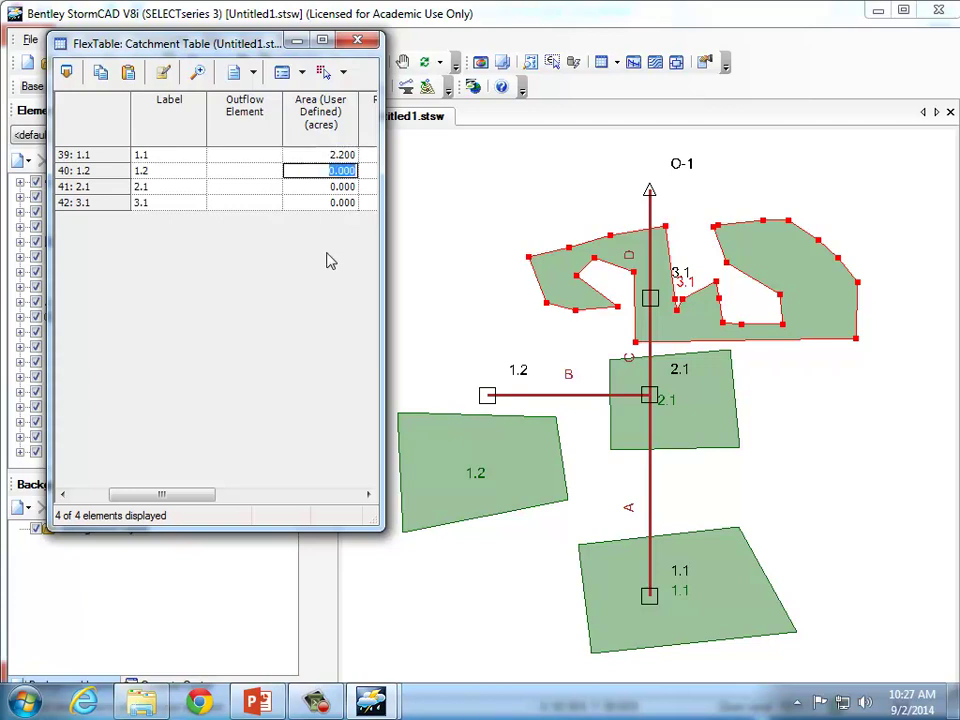
type("1.2")
key("Return")
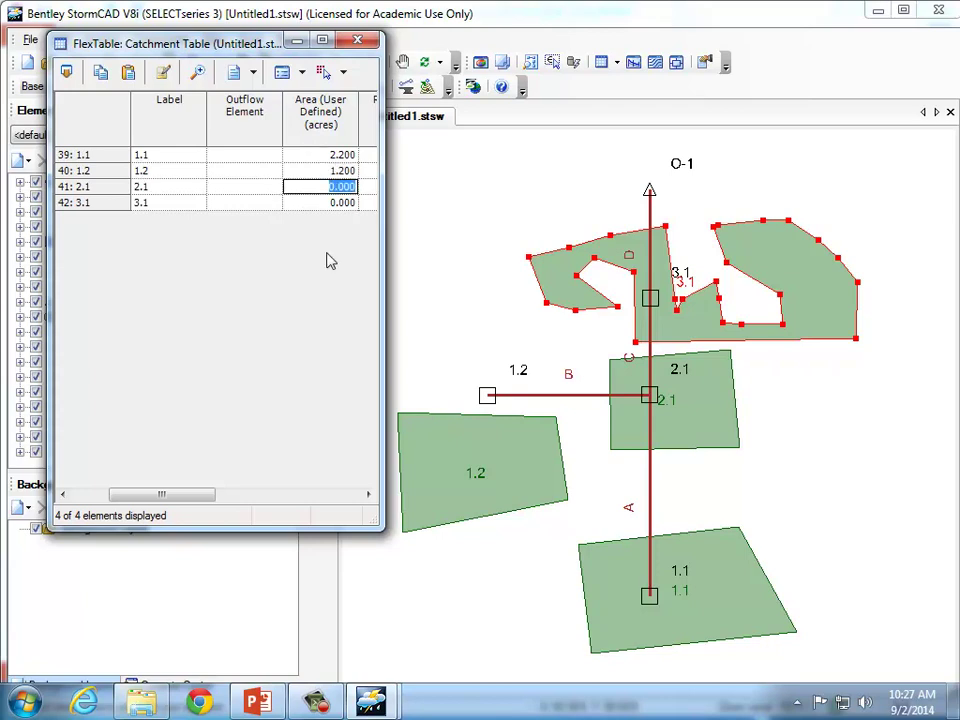
type("3.9")
key("Return")
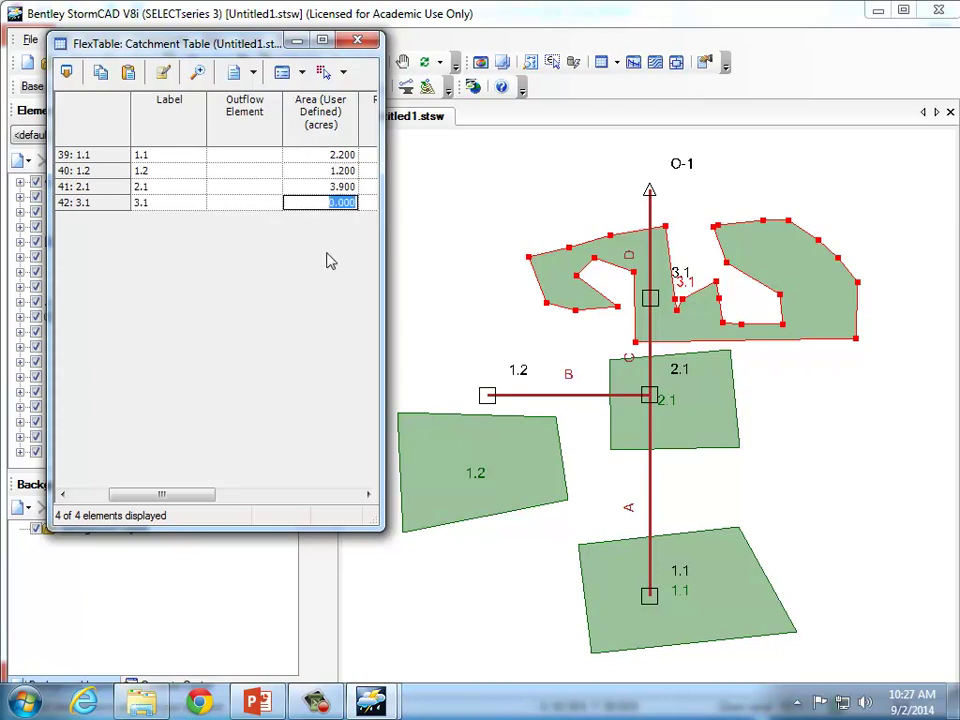
type("0.7")
key("Return")
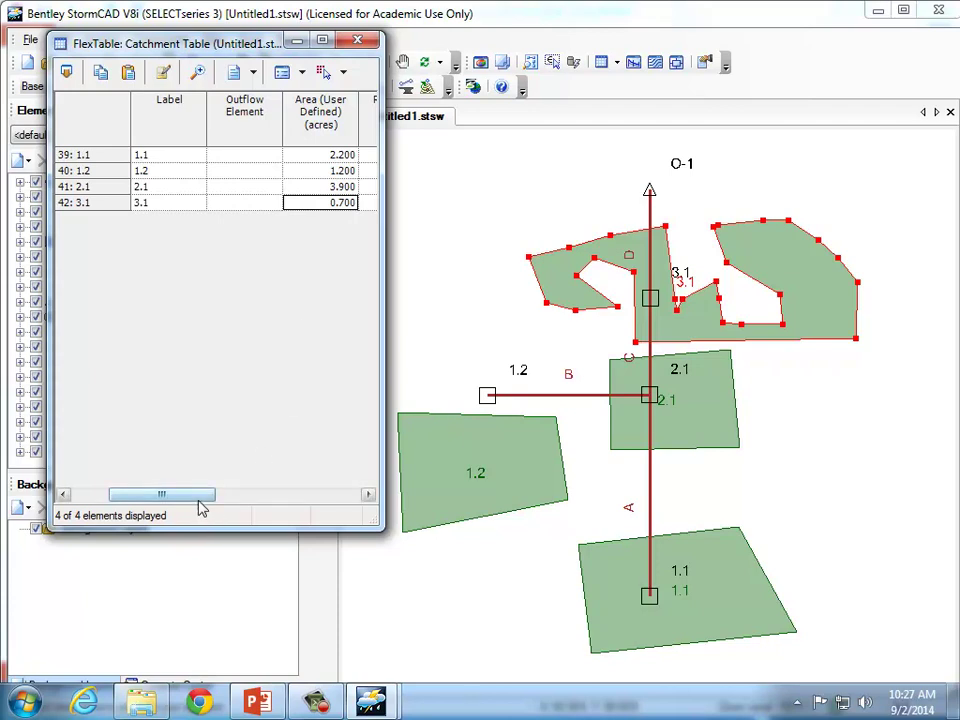
Set the Rational C of catchments 1.1, 1.2, 2.1 and 3.1 to 0.65, 0.8, 0.7 and 0.7.
left_click_drag(201, 497, 226, 492)
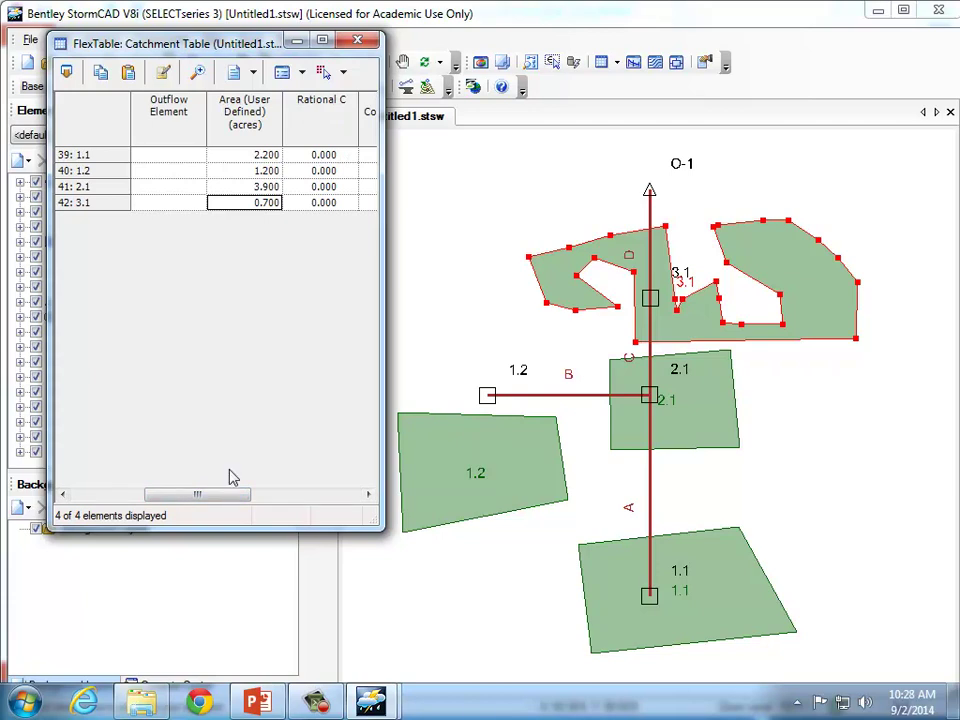
left_click(330, 155)
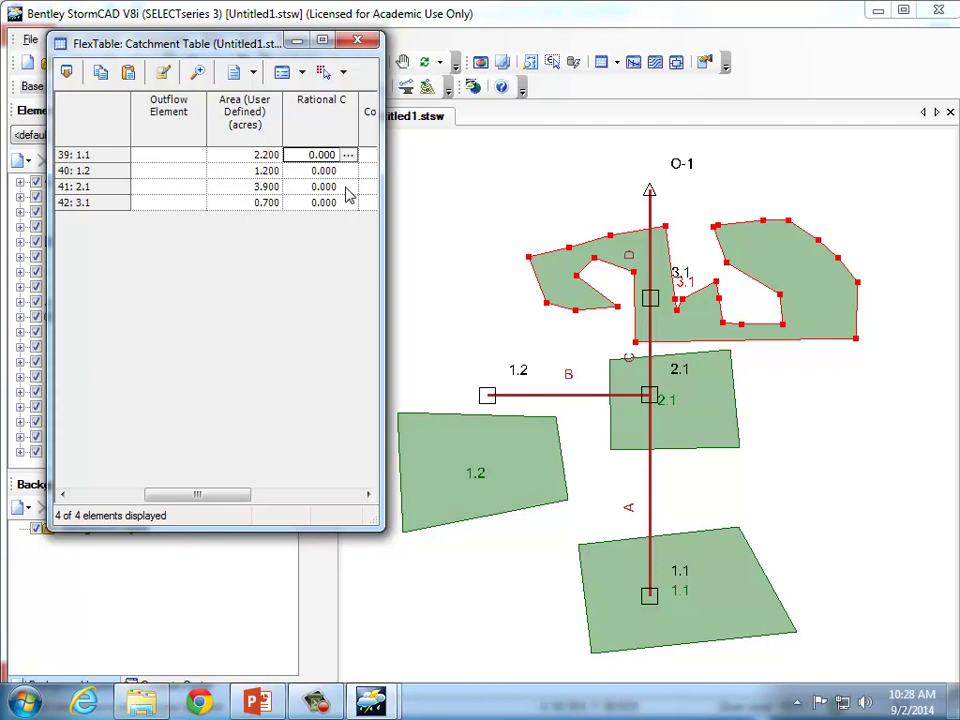
left_click(322, 155)
left_click(336, 155)
key("ctrl+a")
type(".65")
left_click(288, 172)
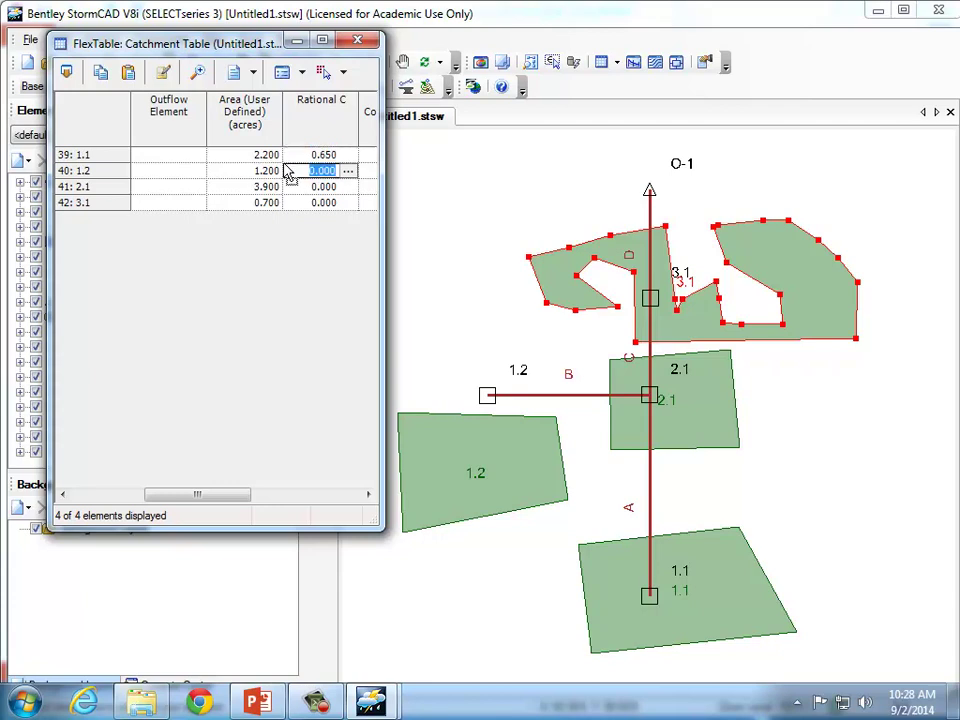
type(".8")
key("Return")
type(".7")
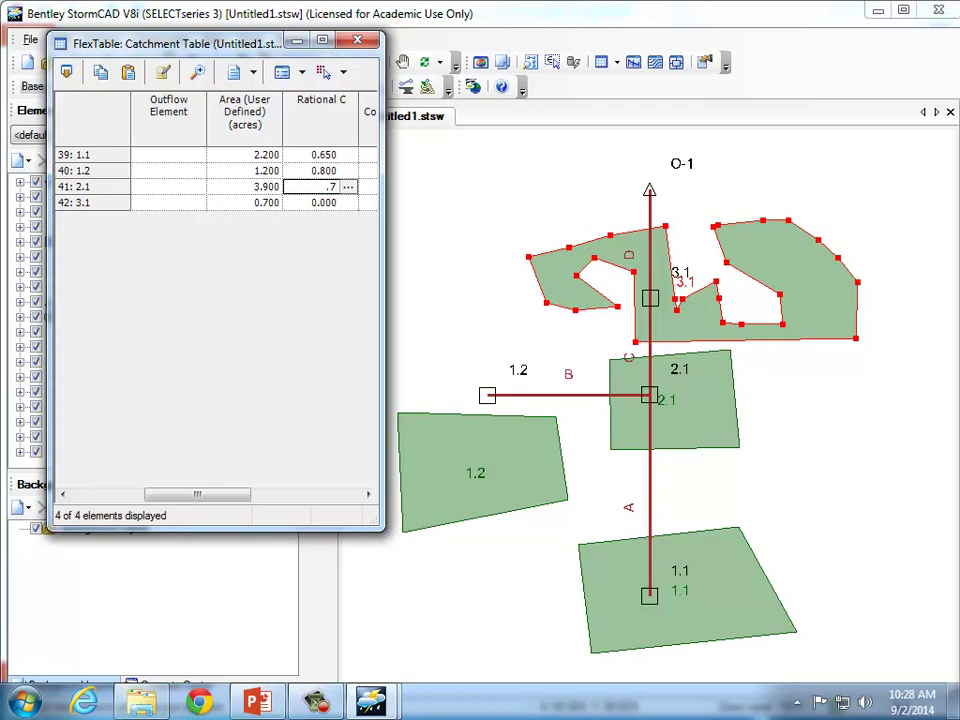
key("Return")
type(".7")
key("Up")
Change the catchments' time of concentration unit to minutes with a display precision of 1.
left_click(368, 494)
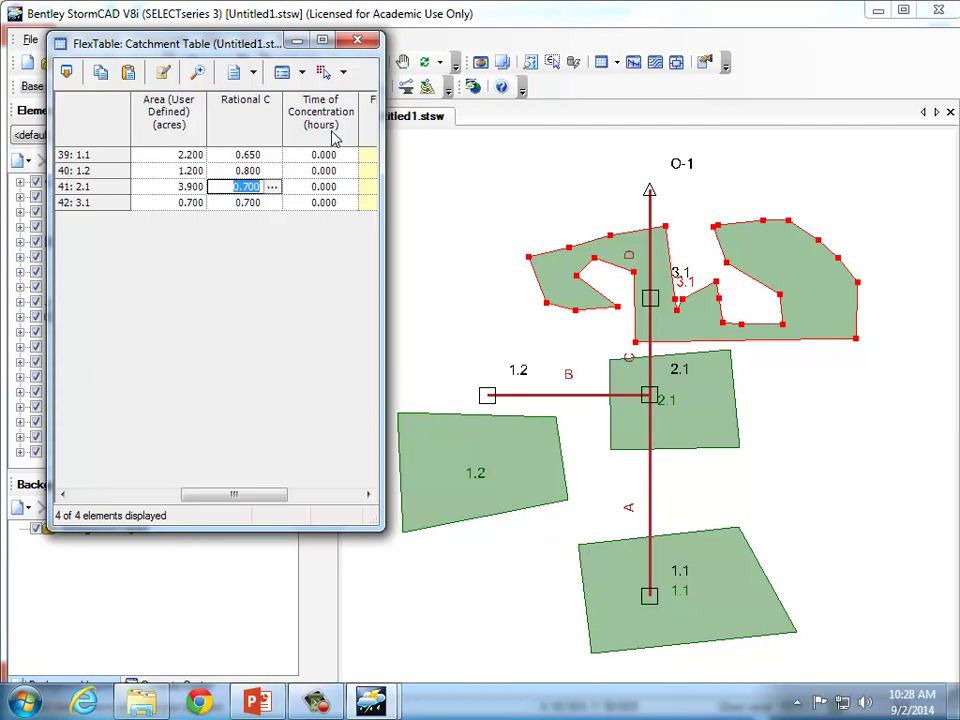
right_click(322, 122)
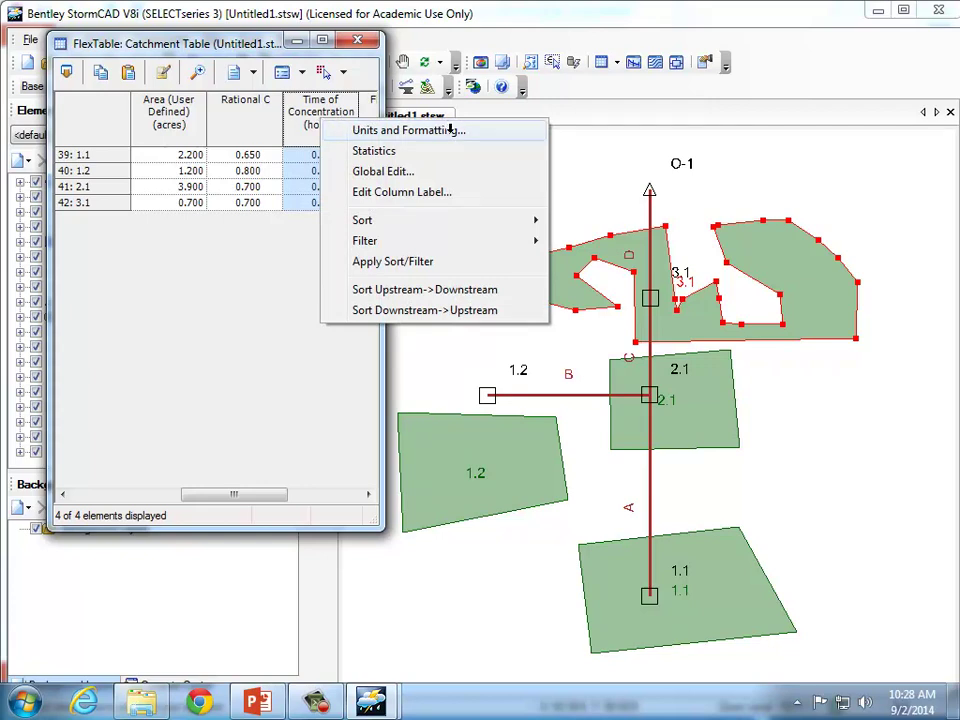
left_click(380, 130)
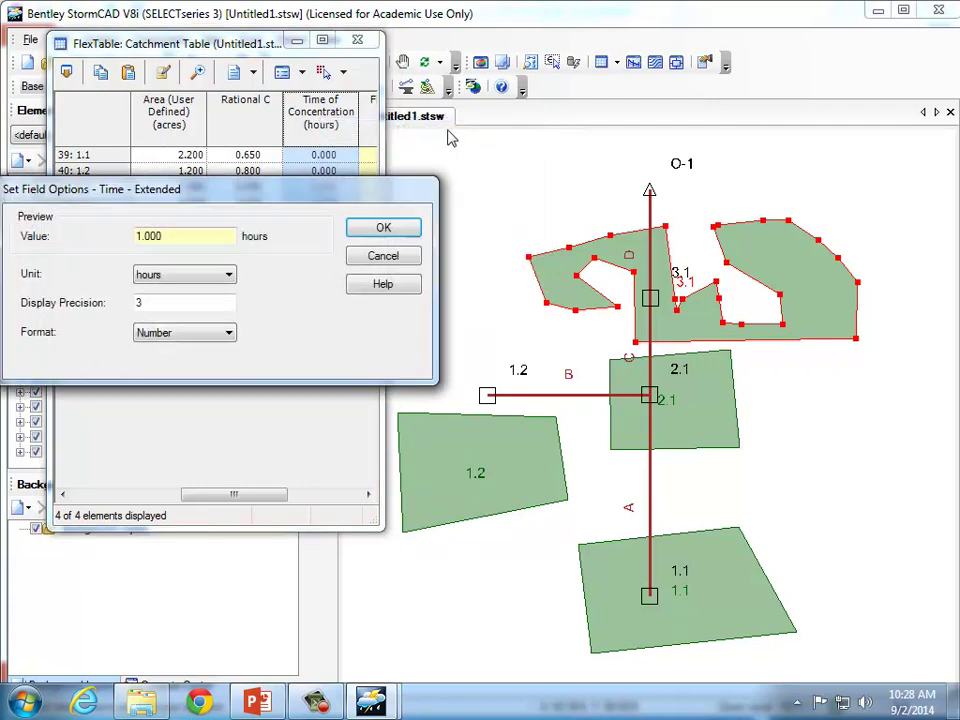
left_click(172, 280)
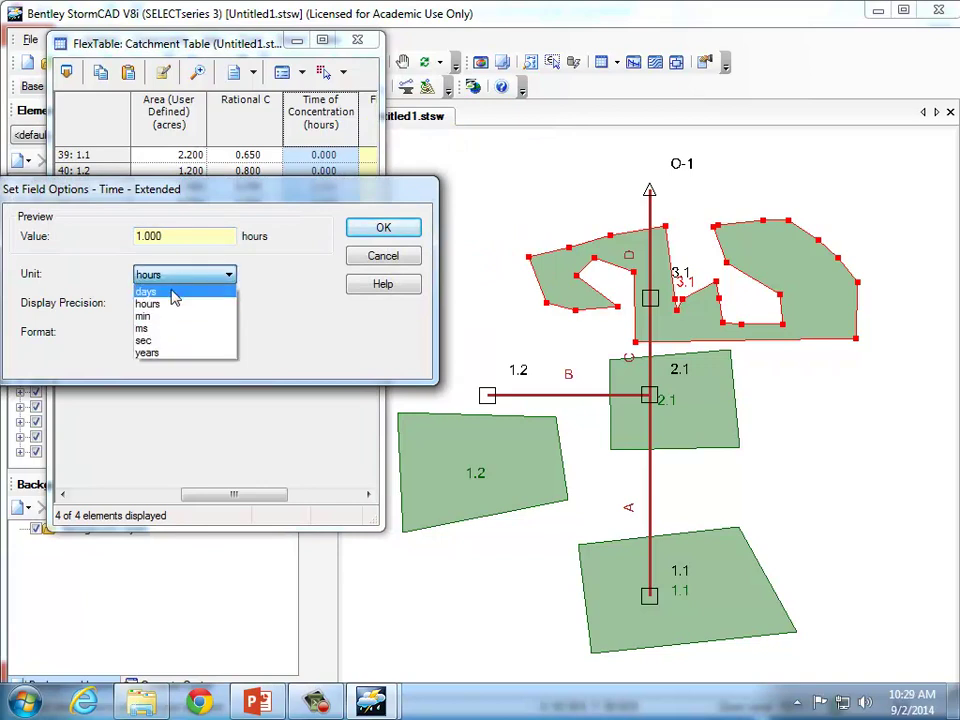
left_click(175, 317)
left_click(174, 302)
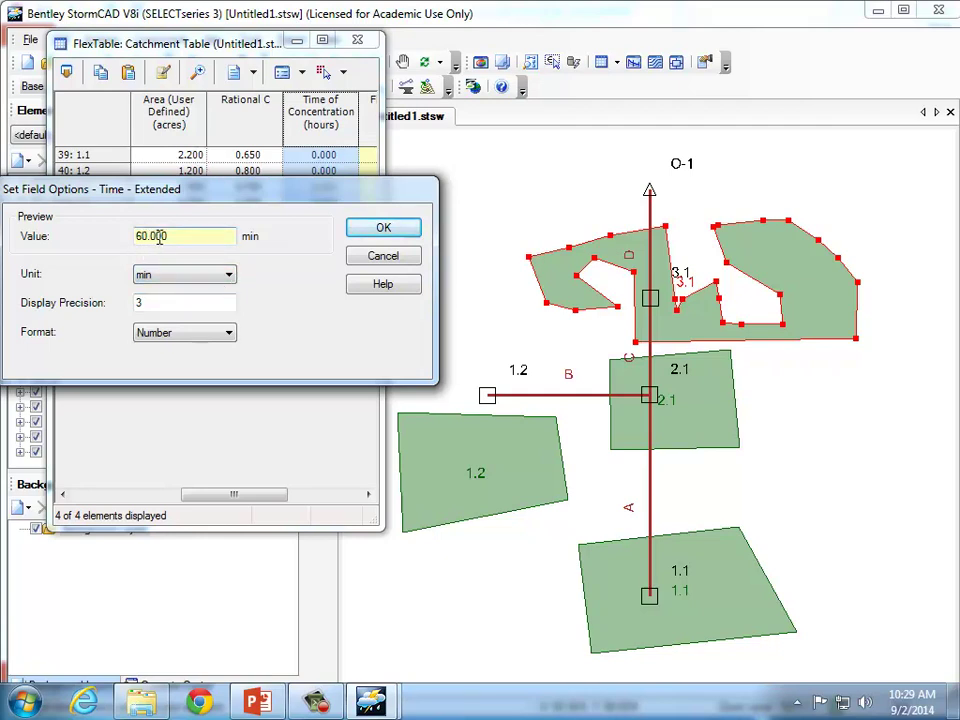
double_click(174, 303)
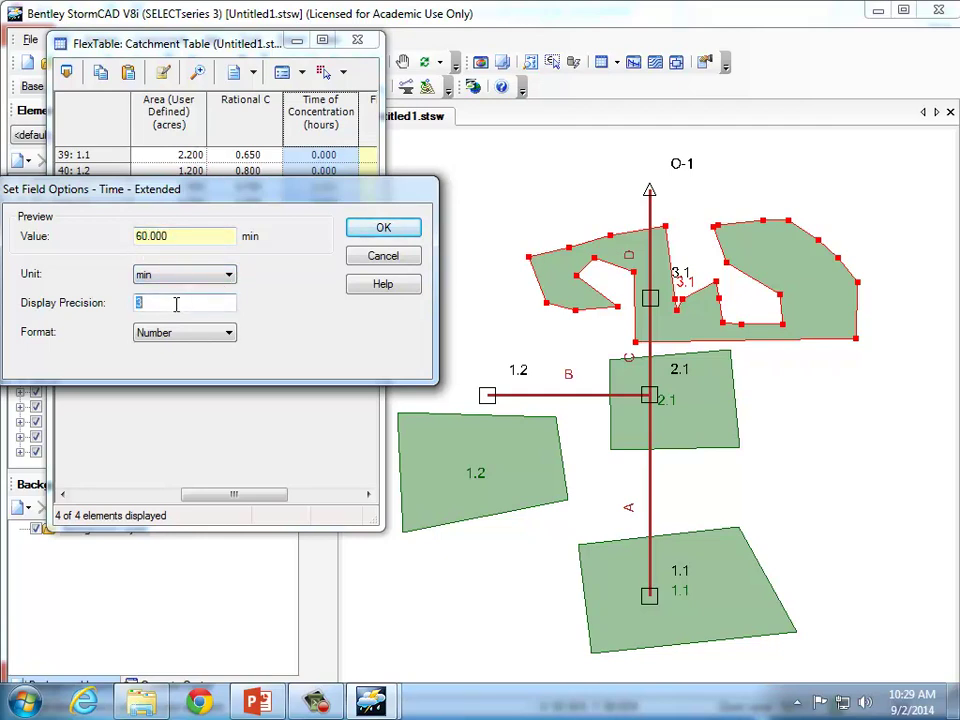
type("1")
double_click(208, 231)
left_click(368, 230)
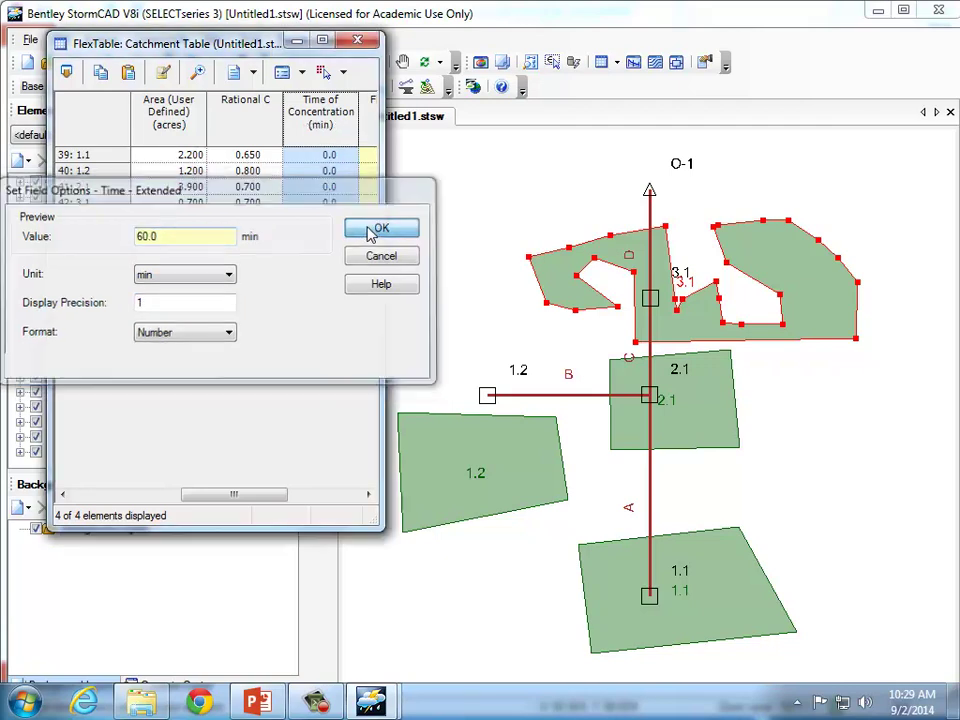
Set the times of concentration of catchments 1.1, 1.2, 2.1 and 3.1 to 11, 9.2, 13.7 and 8.7 minutes.
left_click(336, 155)
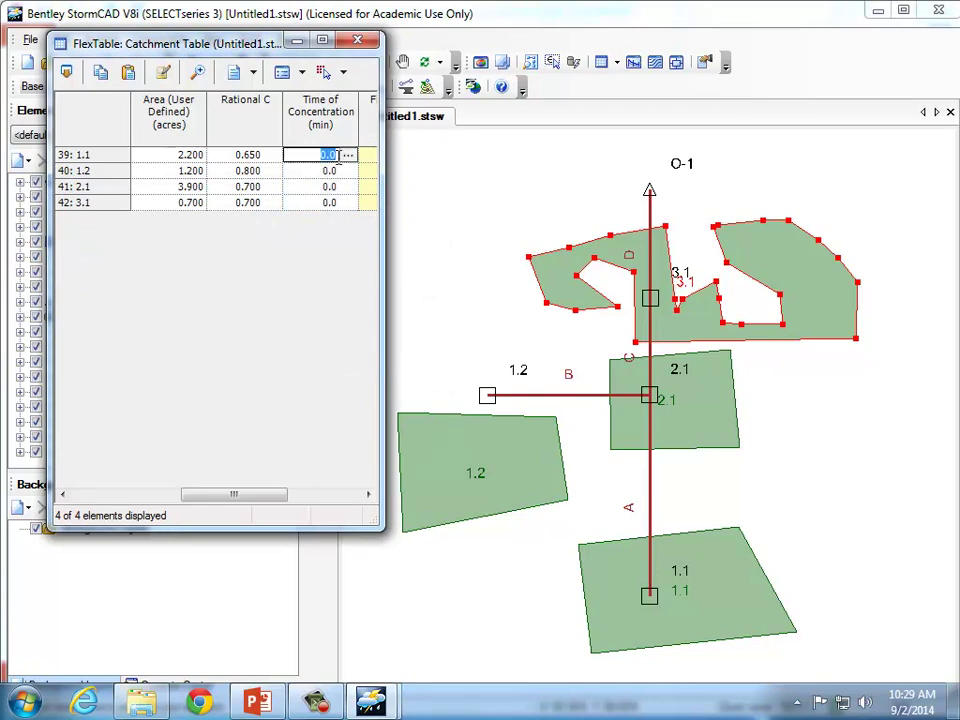
type("11")
key("Return")
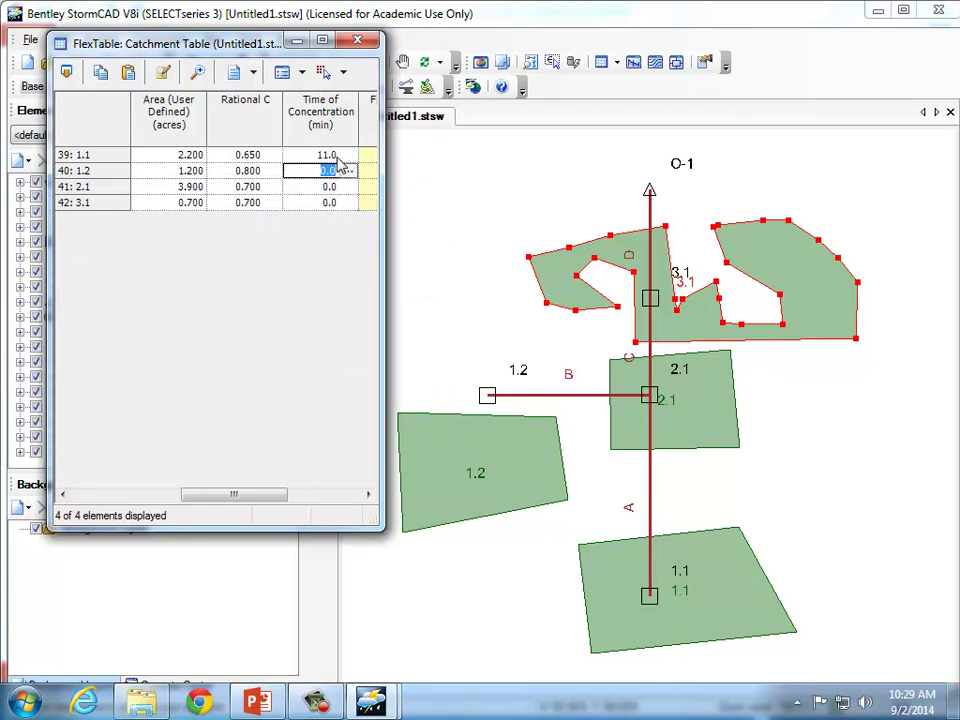
type("9.2")
key("Return")
type("13.7")
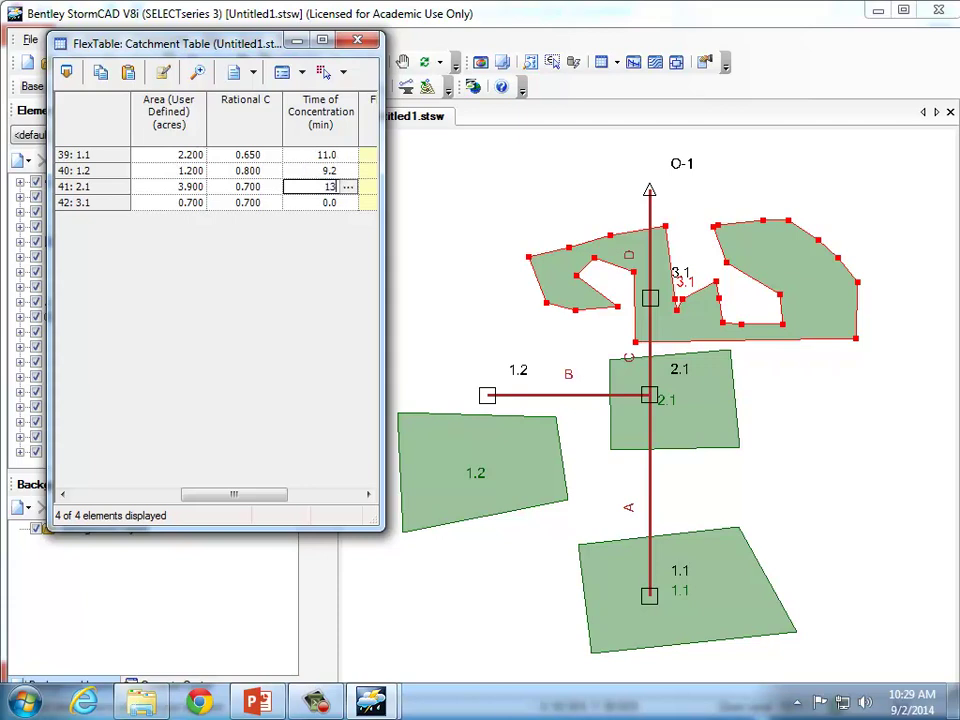
key("Return")
type("8.7")
key("Return")
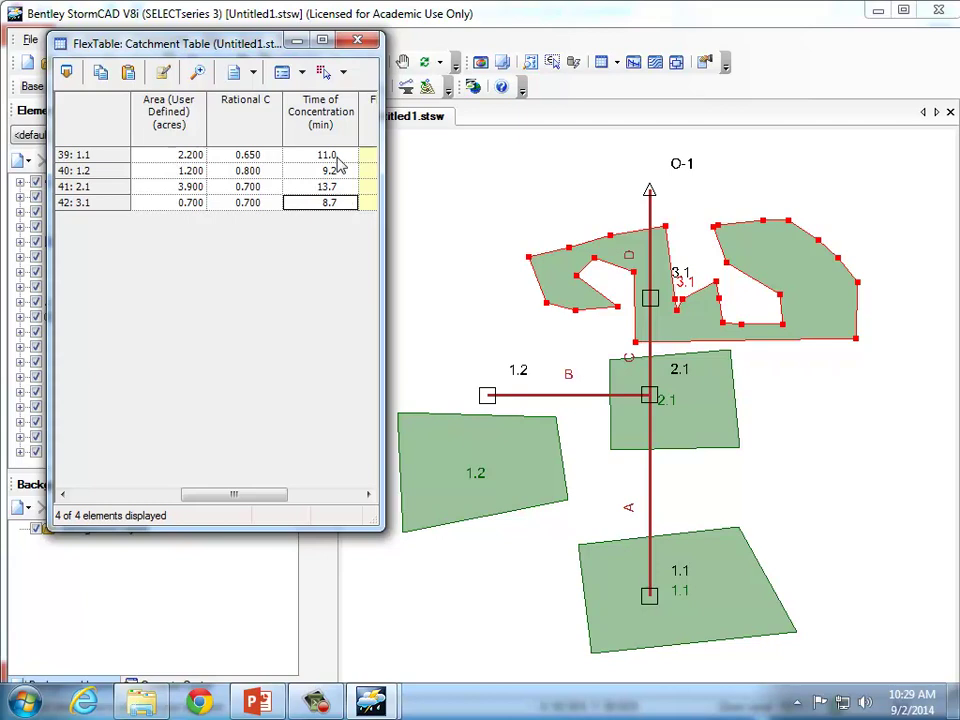
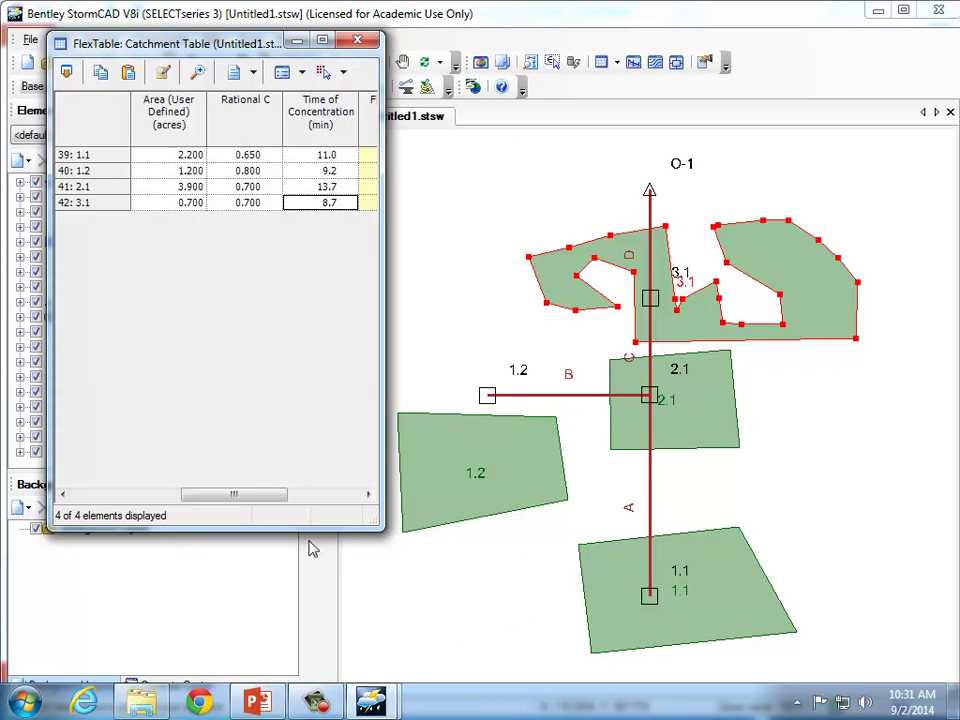
Enlarge the catchment table and add the Subnetwork Outfall column to it.
left_click_drag(257, 506, 169, 501)
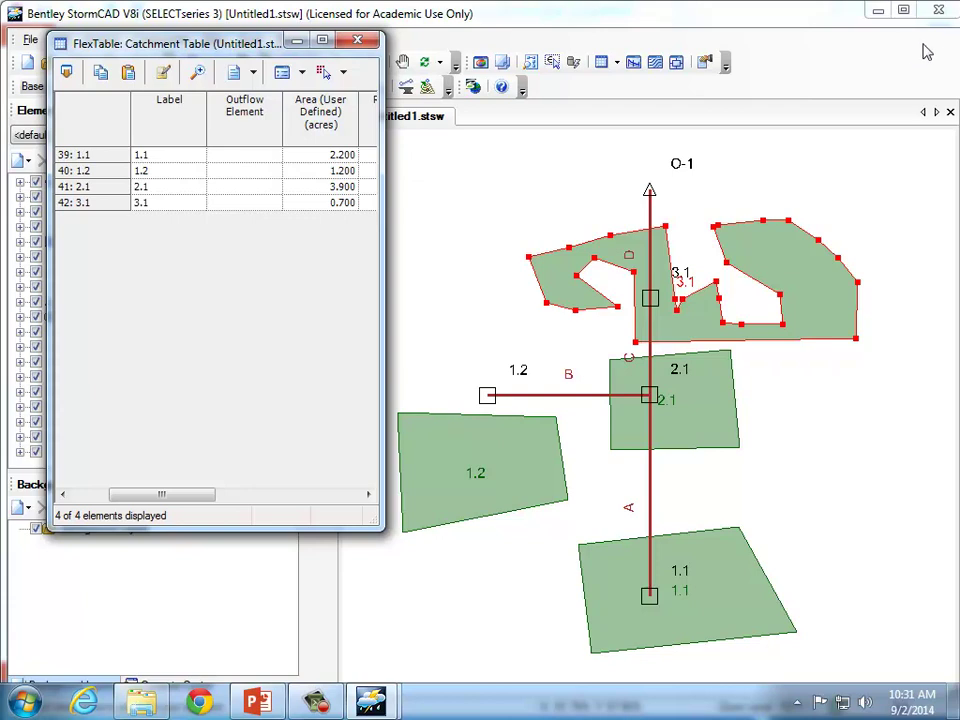
left_click(322, 42)
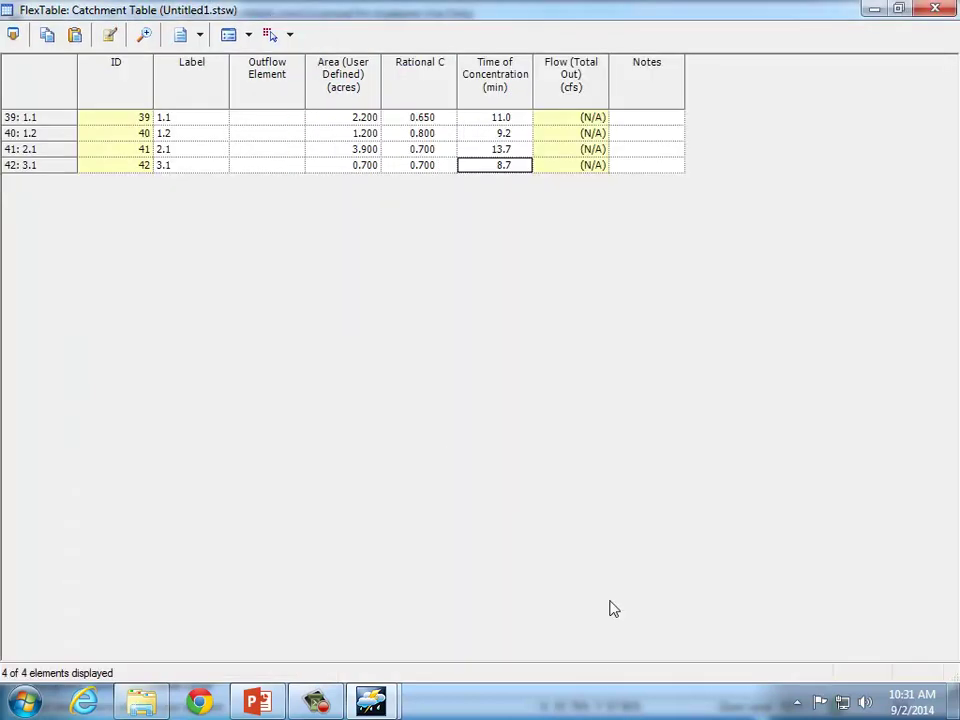
left_click(110, 38)
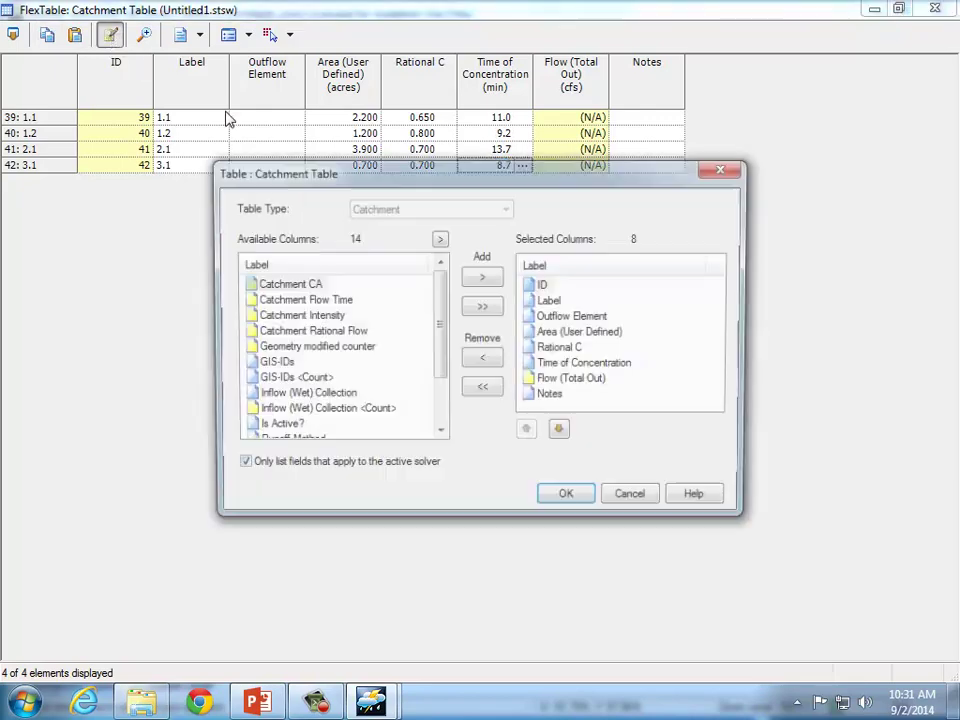
left_click_drag(439, 332, 450, 395)
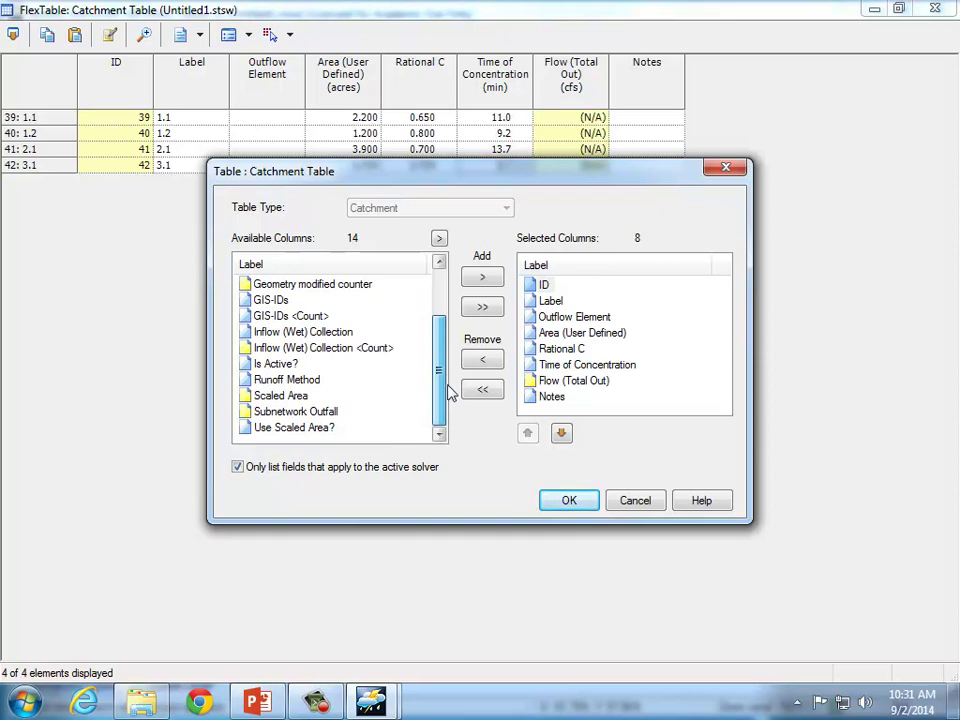
mouse_move(450, 395)
left_mouse_down()
mouse_move(445, 320)
mouse_move(447, 388)
left_mouse_up()
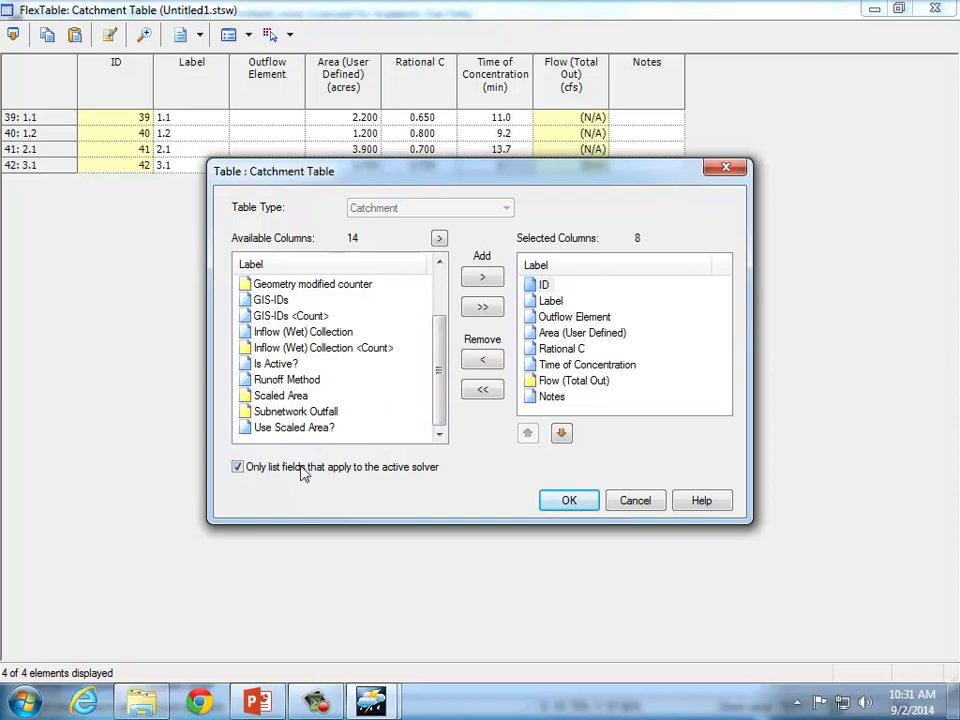
left_click_drag(447, 370, 450, 318)
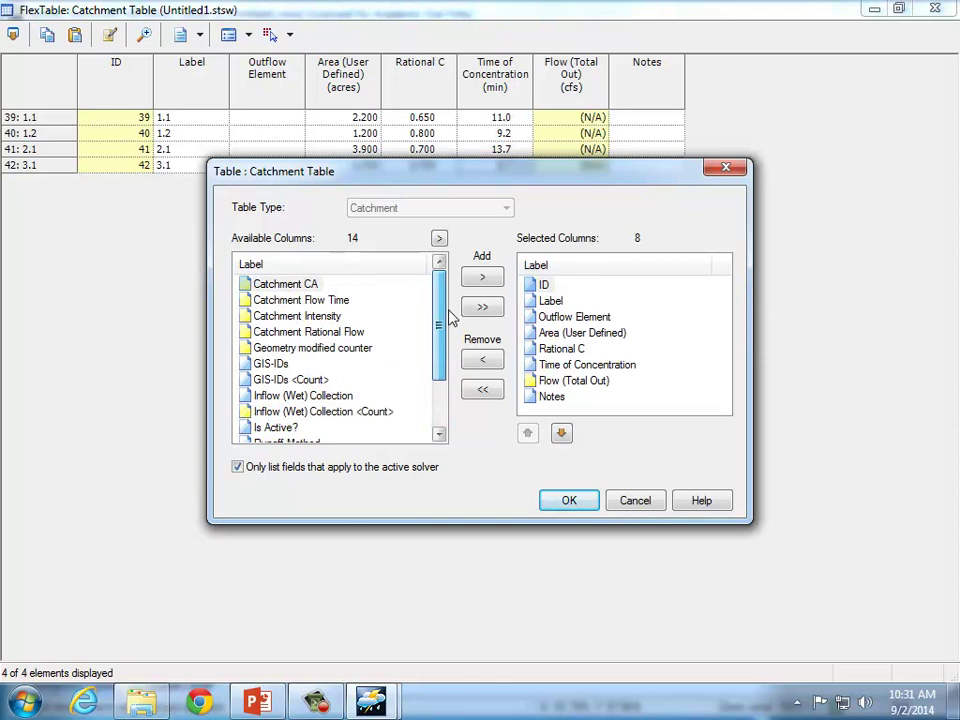
left_click_drag(439, 326, 443, 383)
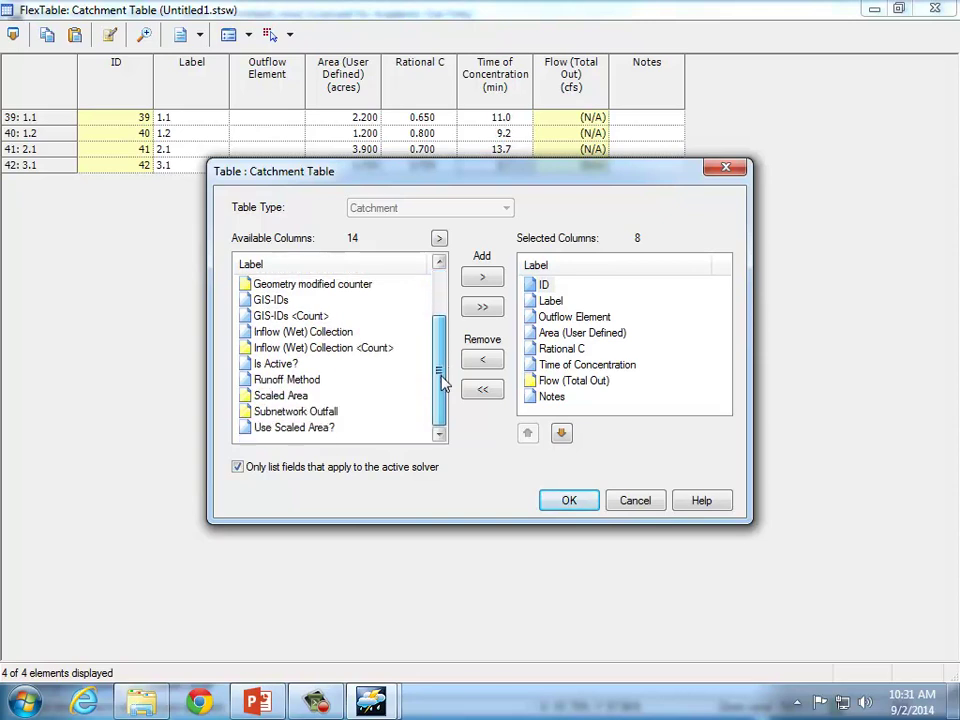
left_click(364, 410)
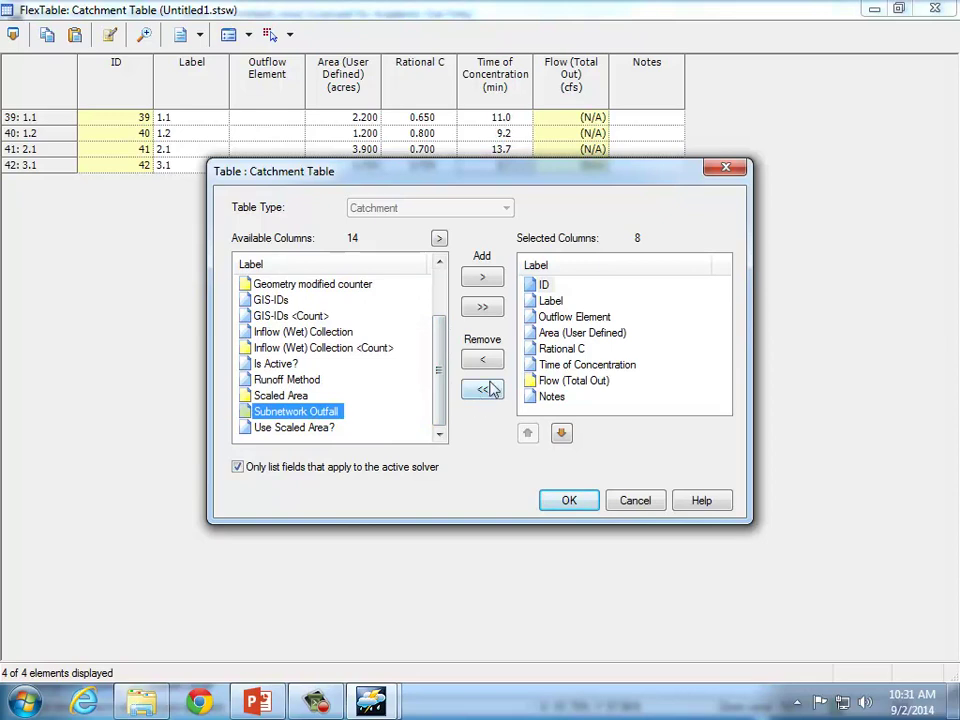
left_click(493, 281)
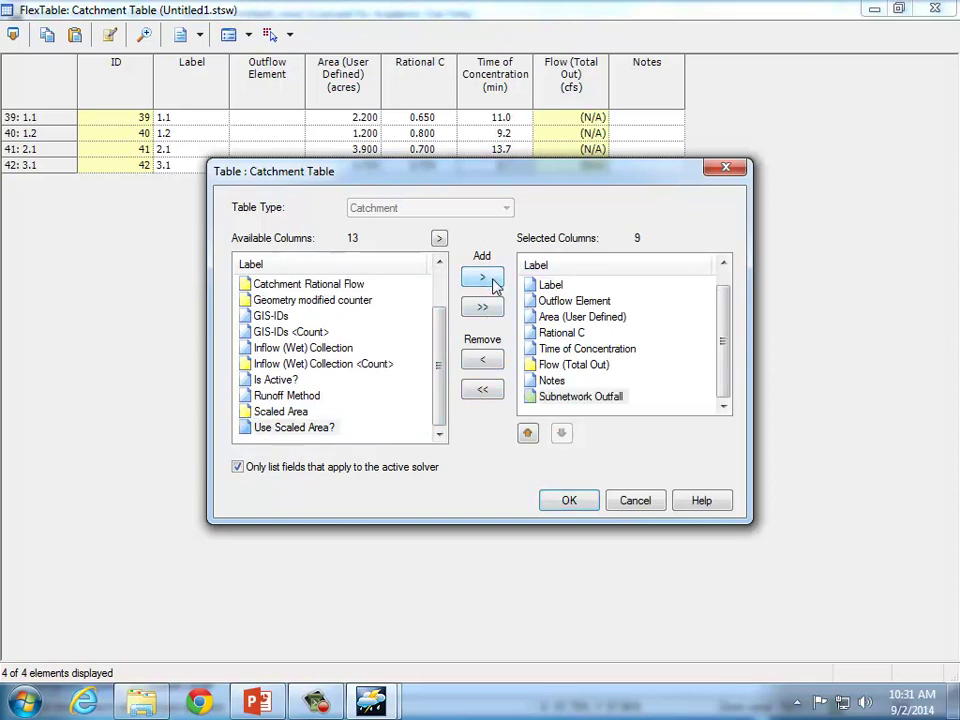
left_click(597, 508)
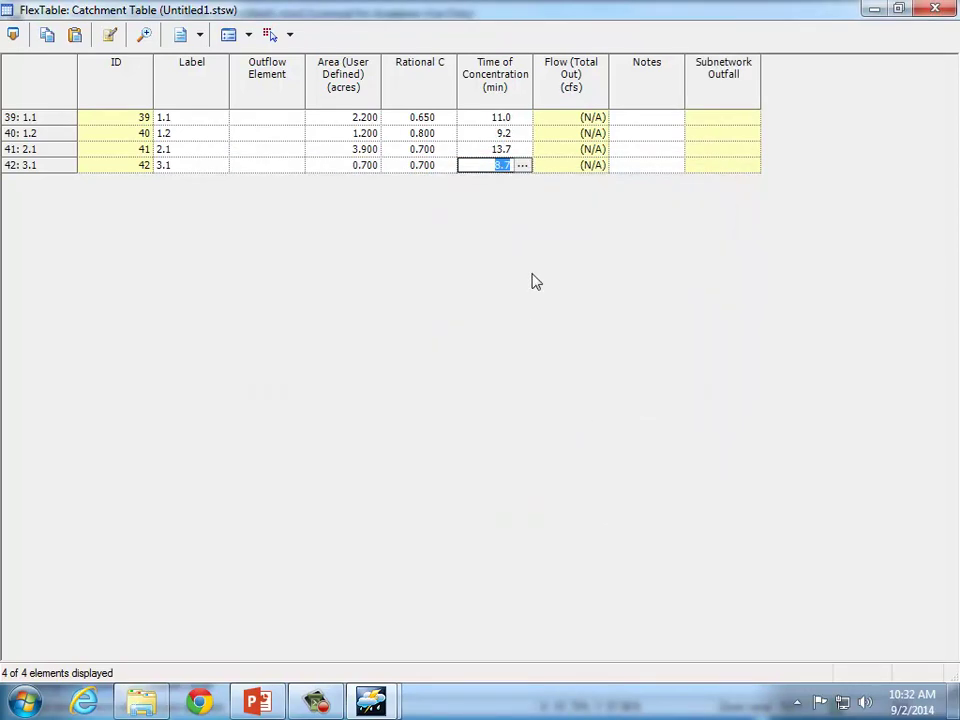
left_click(689, 117)
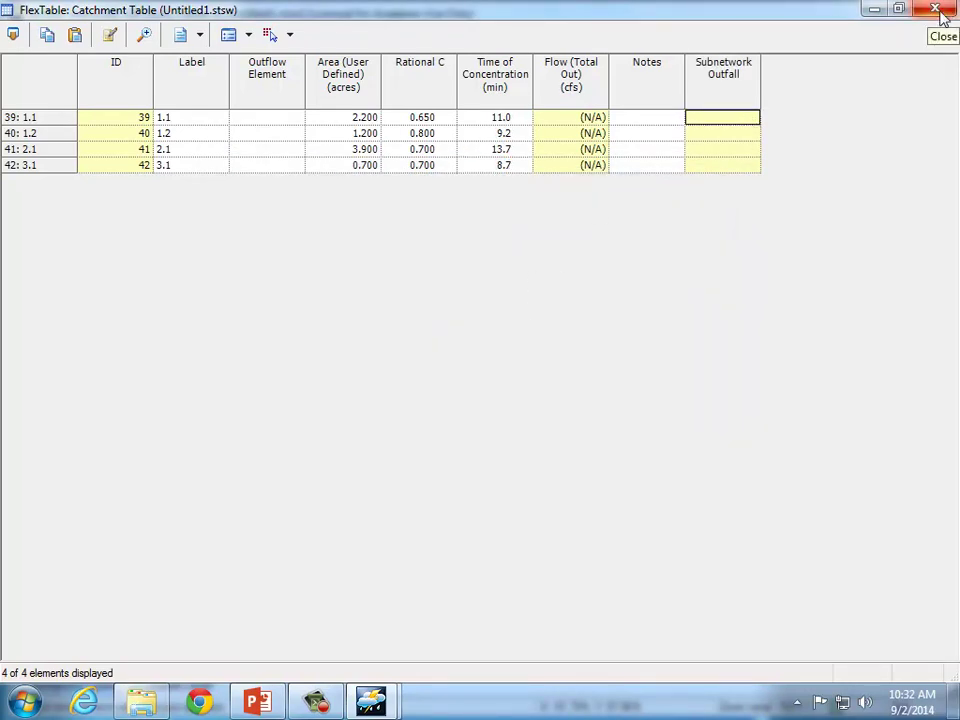
Assign catch basin 1.1 as the outflow element of catchment 1.1 by selecting it from the drawing.
left_click(280, 119)
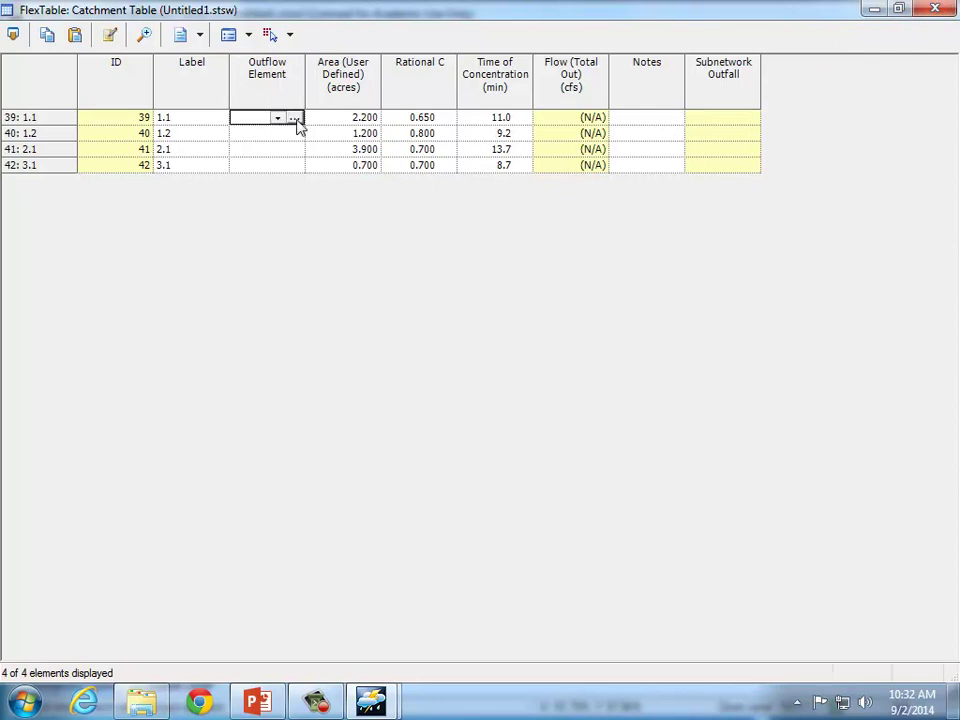
left_click_drag(364, 21, 398, 88)
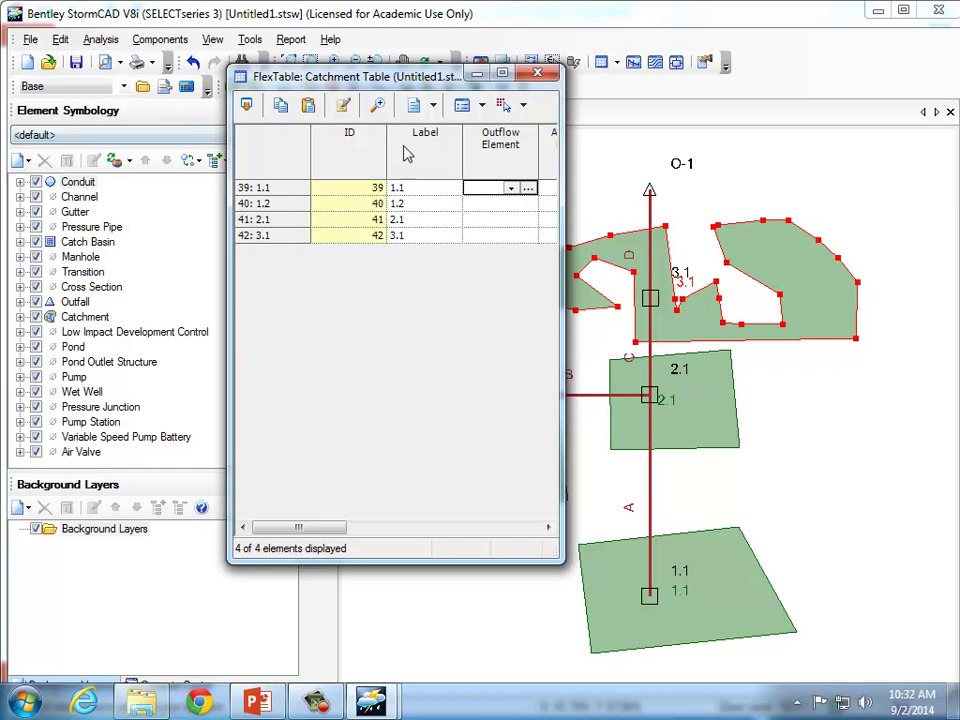
left_click_drag(316, 75, 153, 73)
left_click(366, 188)
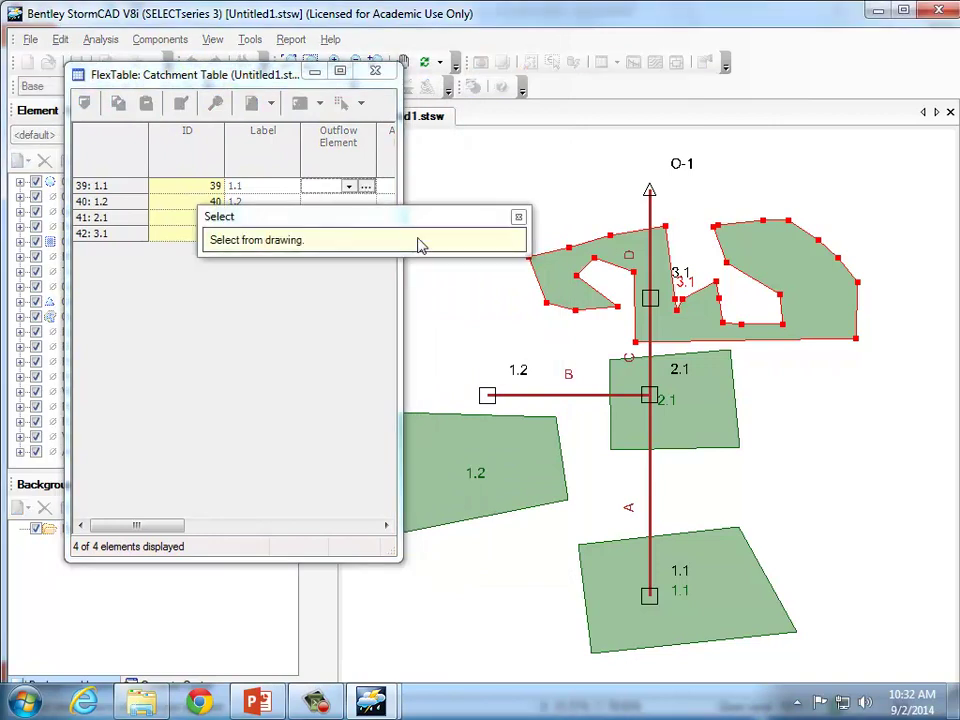
left_click(652, 599)
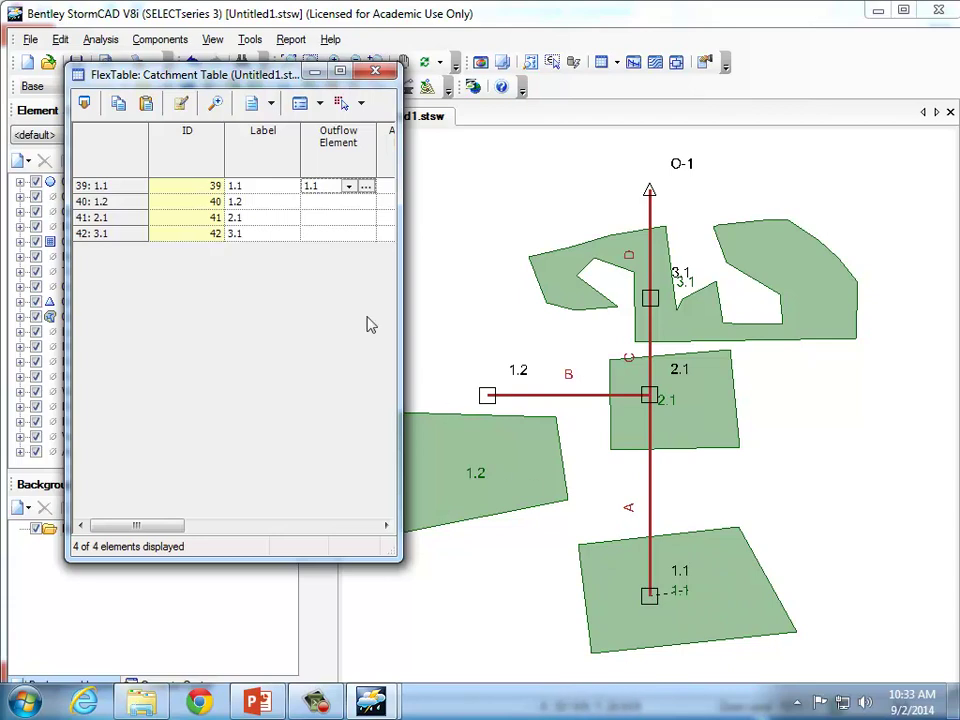
Assign catch basins 1.2, 2.1 and 3.1 from the drawing as outflow elements of the matching catchments and close the table.
left_click(366, 203)
left_click(366, 203)
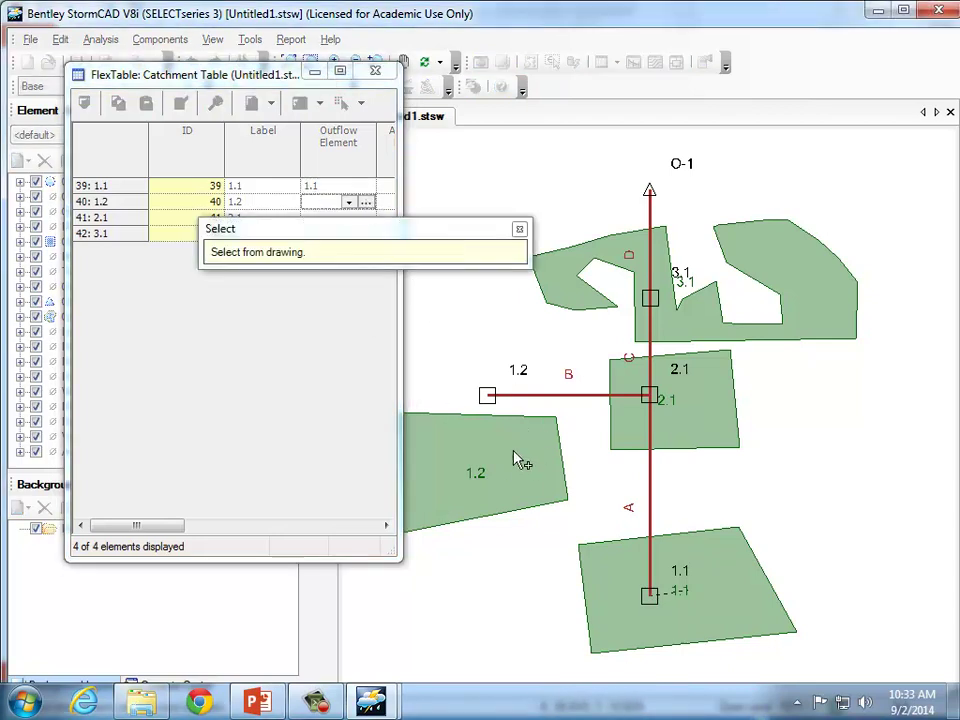
left_click(490, 397)
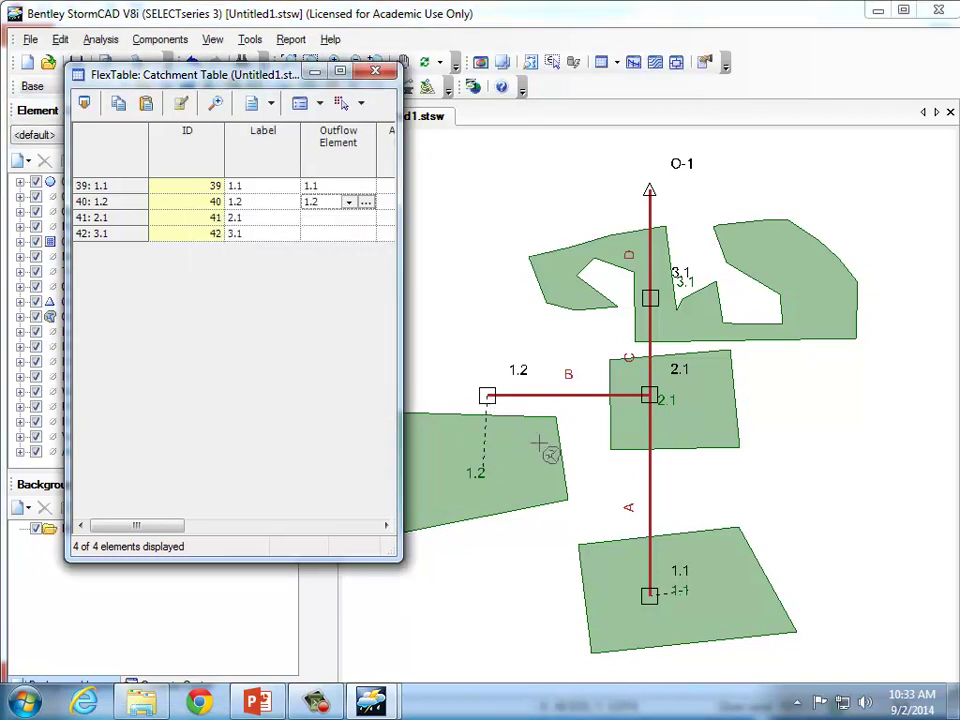
left_click(366, 220)
left_click(366, 219)
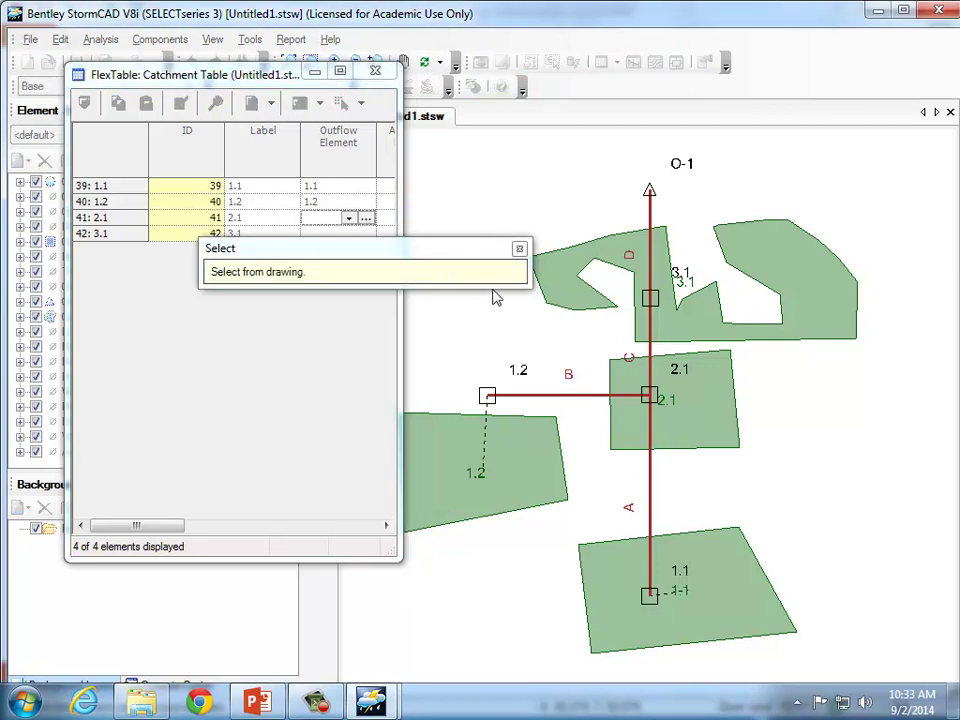
left_click(661, 405)
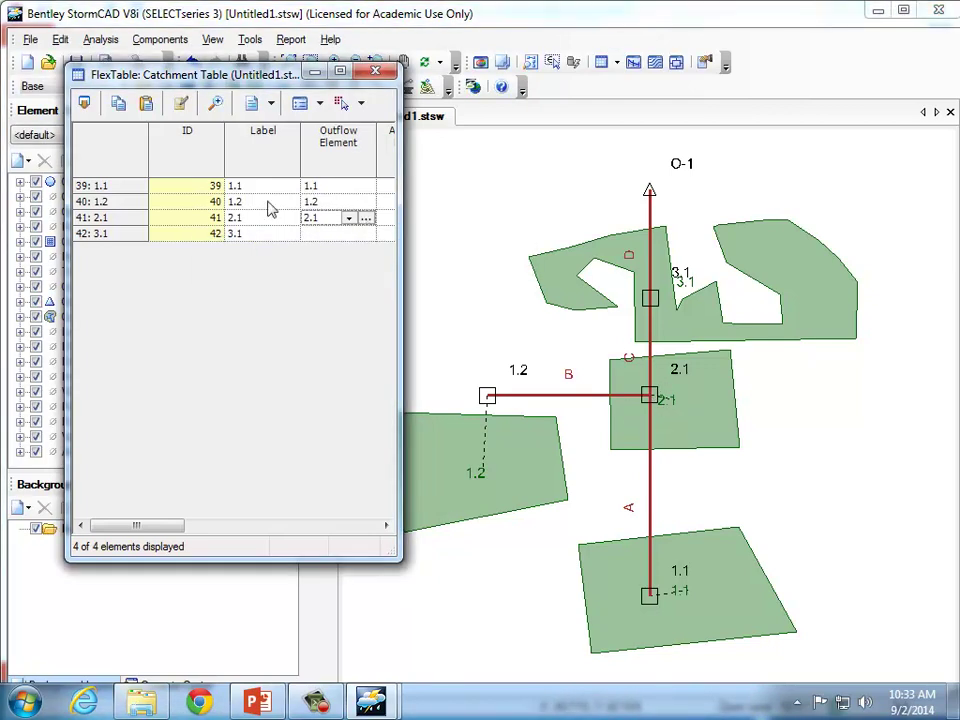
left_click(366, 234)
left_click(366, 234)
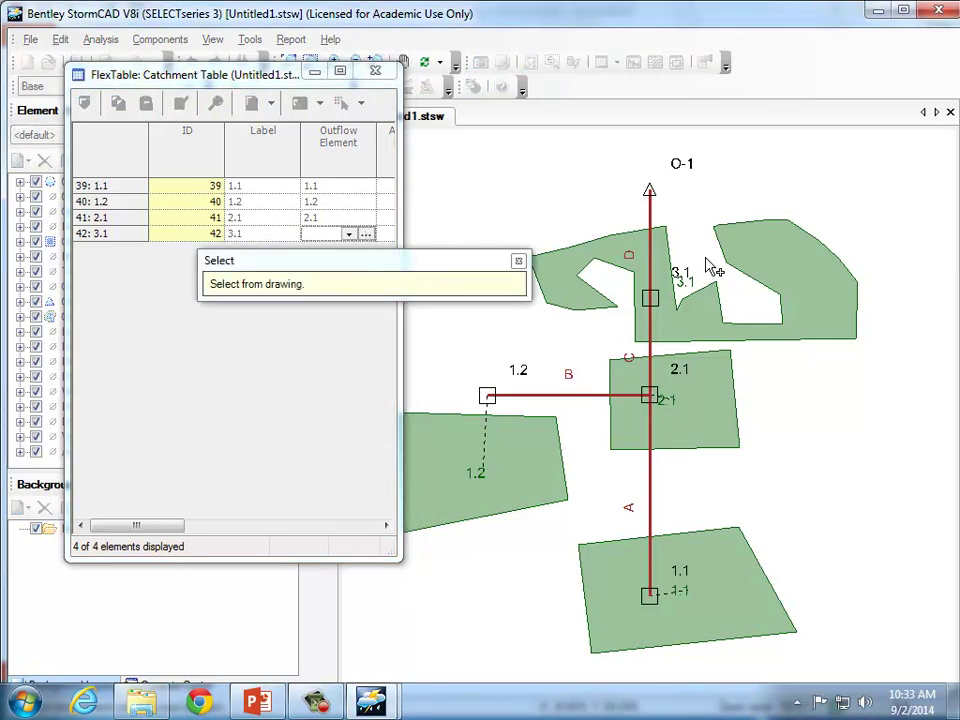
left_click(666, 304)
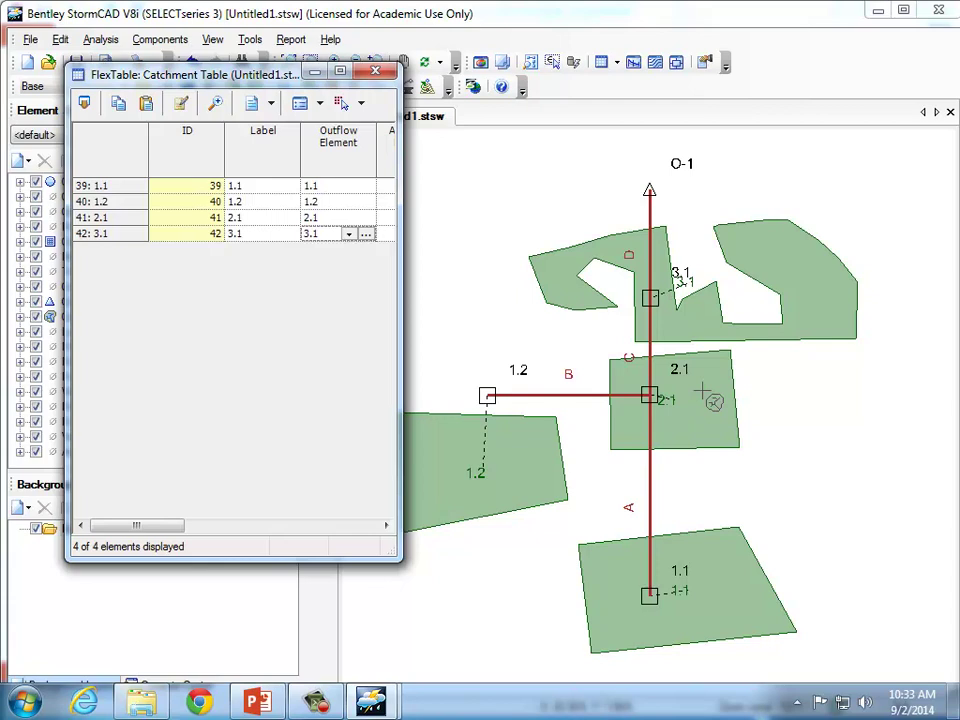
left_click(377, 73)
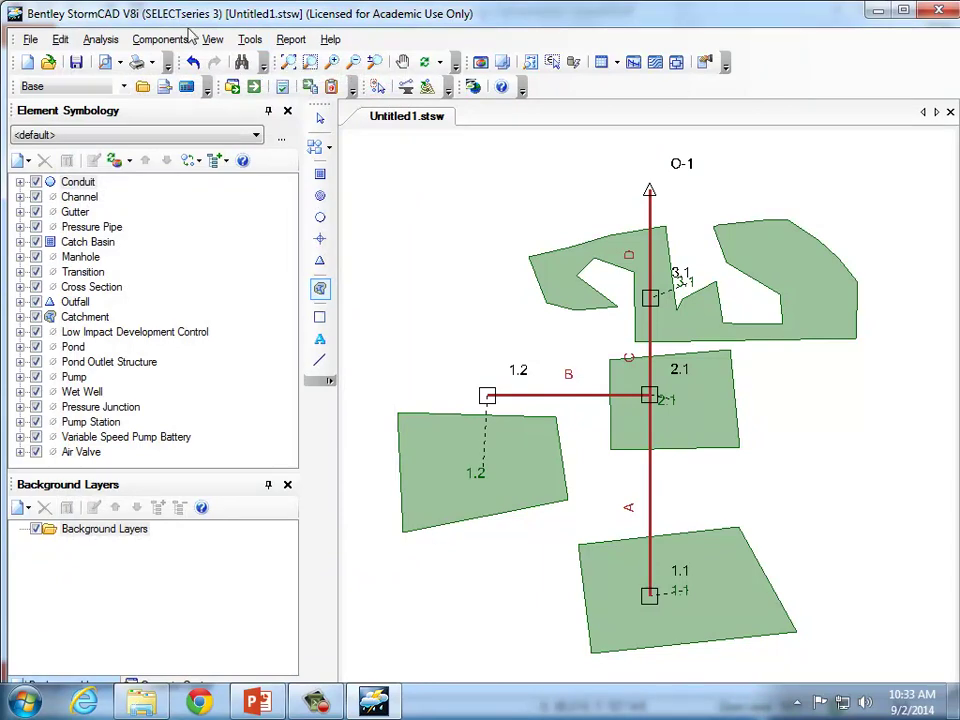
Start saving the project under a new name and create and open a folder named CE 433 in C:\Temp.
left_click(28, 42)
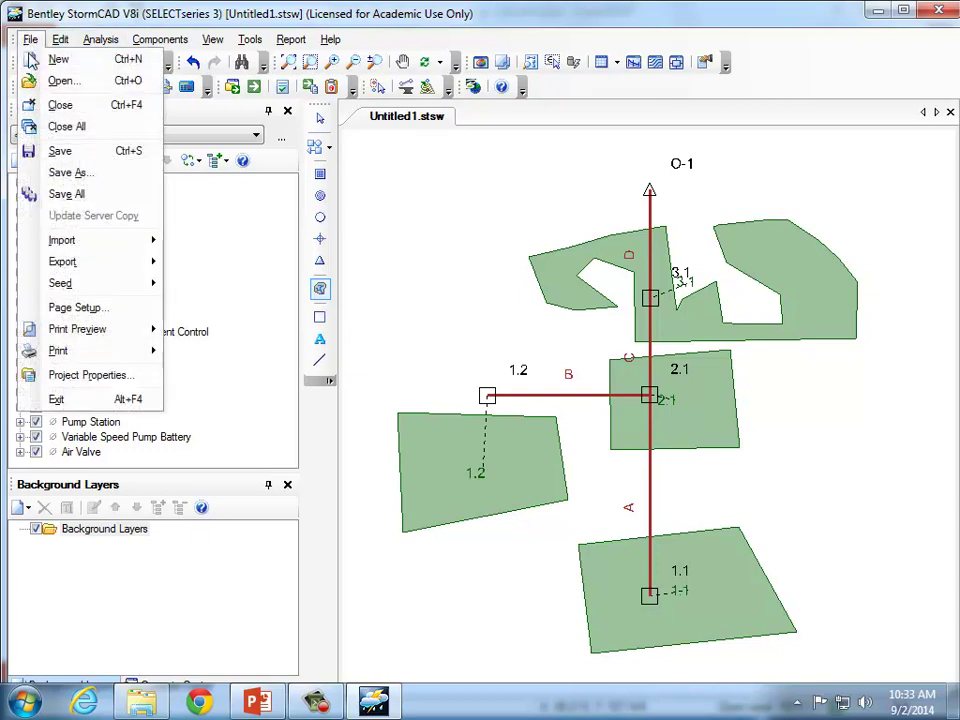
left_click(86, 173)
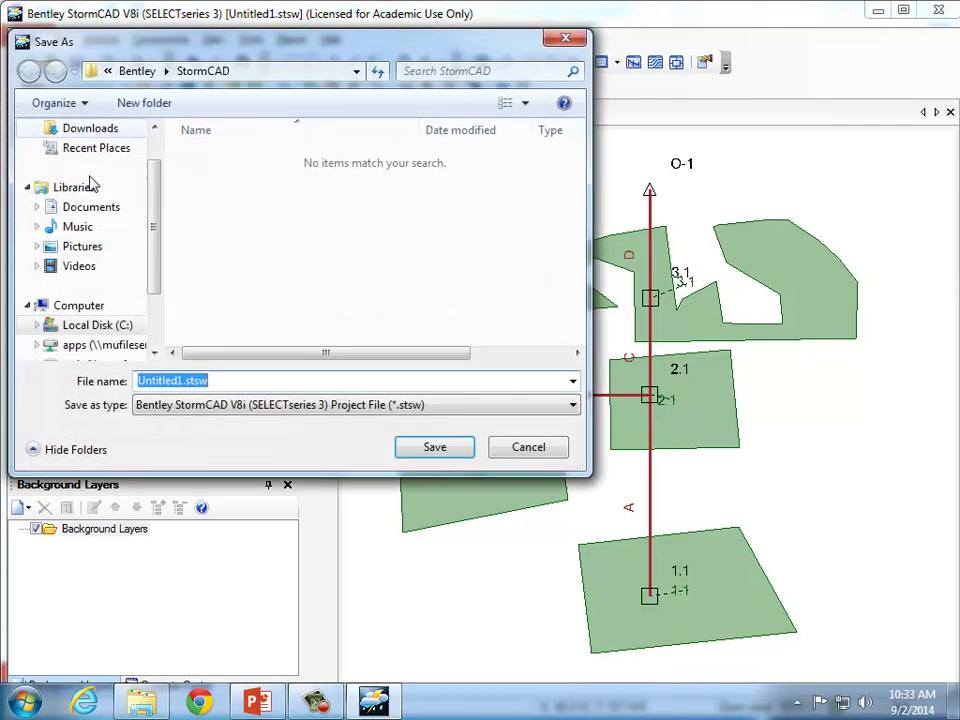
left_click(122, 325)
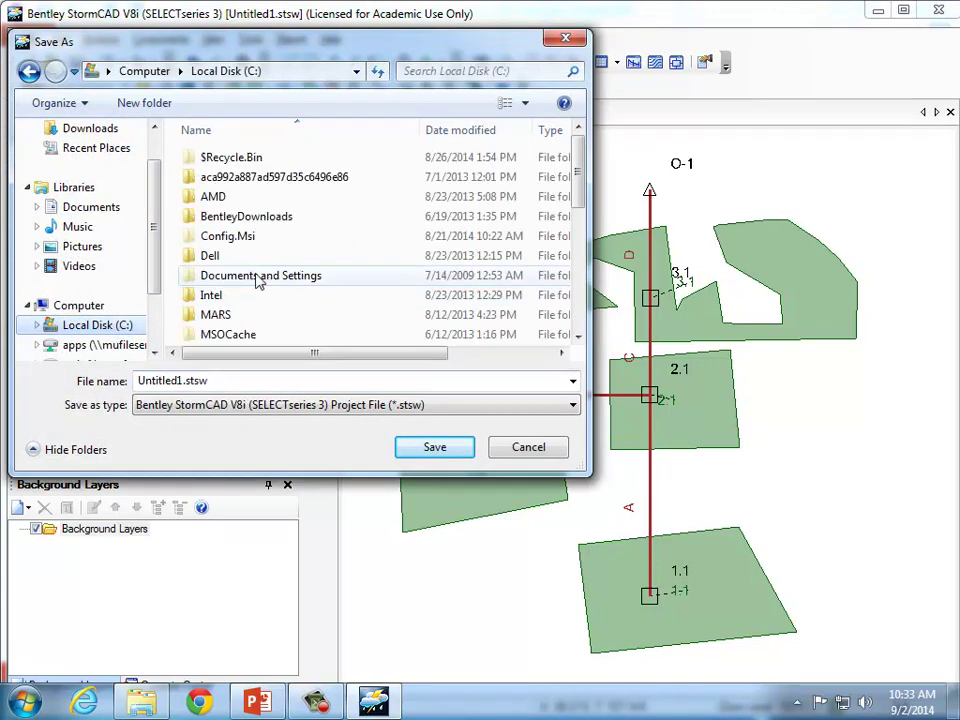
scroll(574, 305, "down", 3)
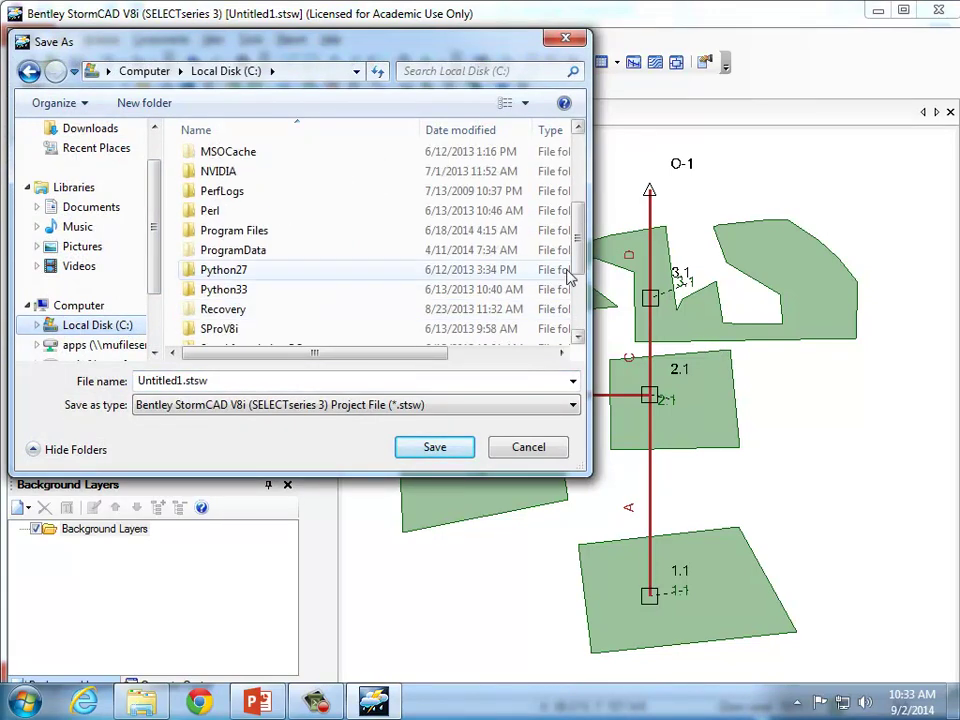
left_click_drag(583, 253, 583, 300)
left_click(330, 260)
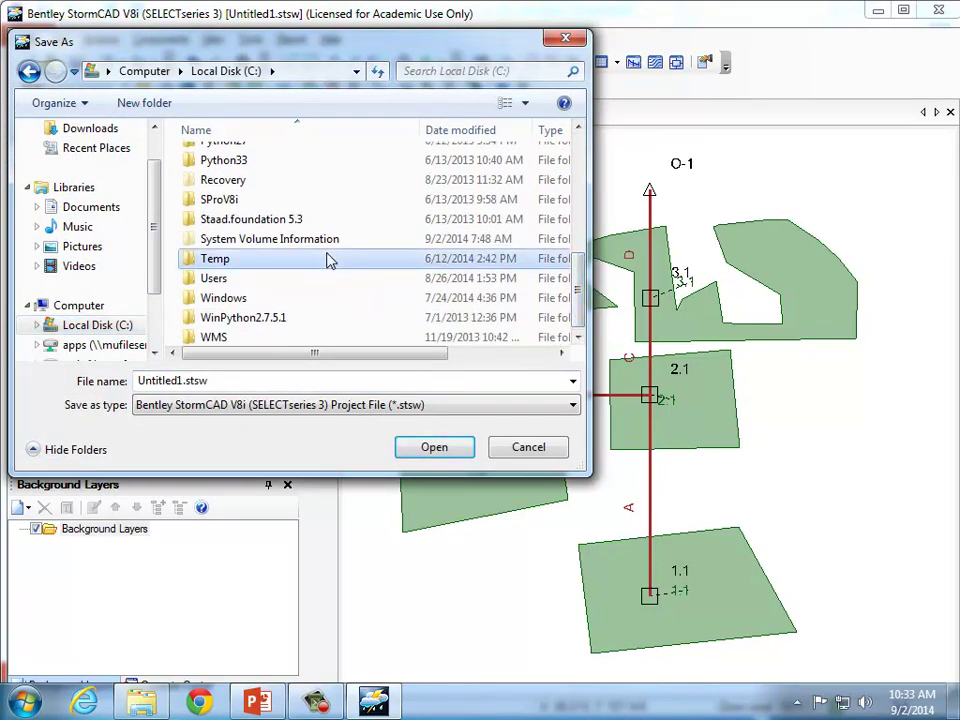
double_click(330, 260)
left_click(150, 104)
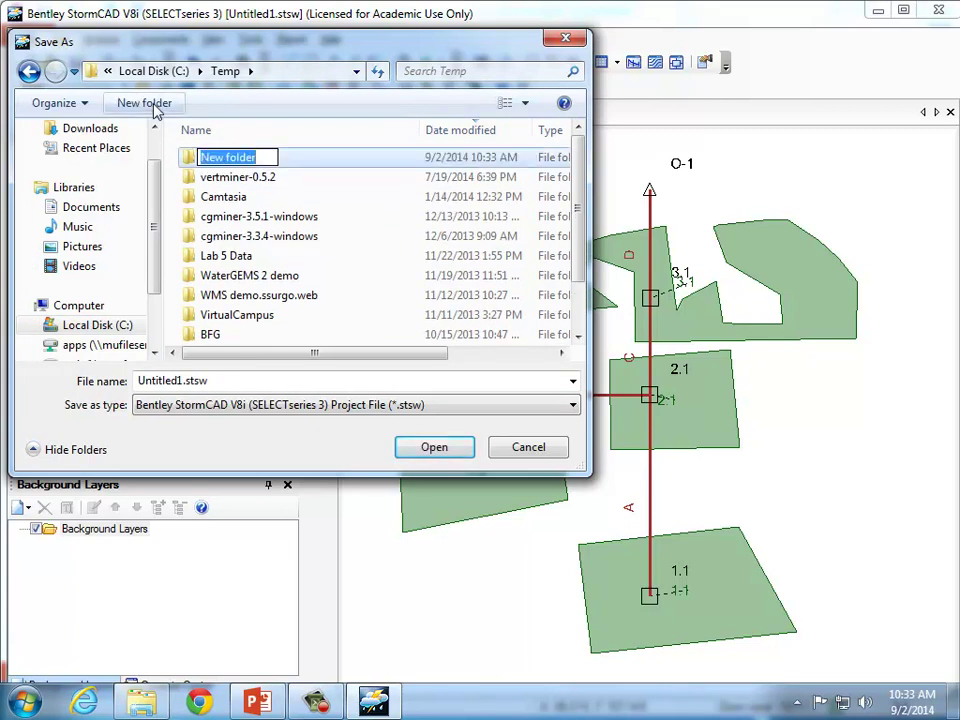
type("CE 433")
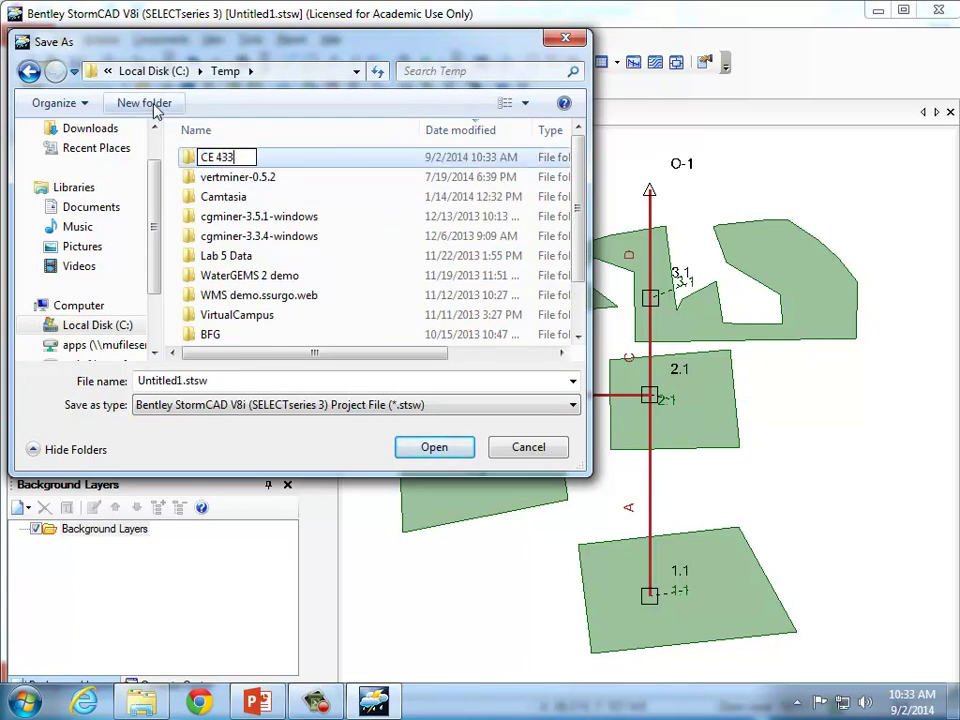
key("Return")
key("Return")
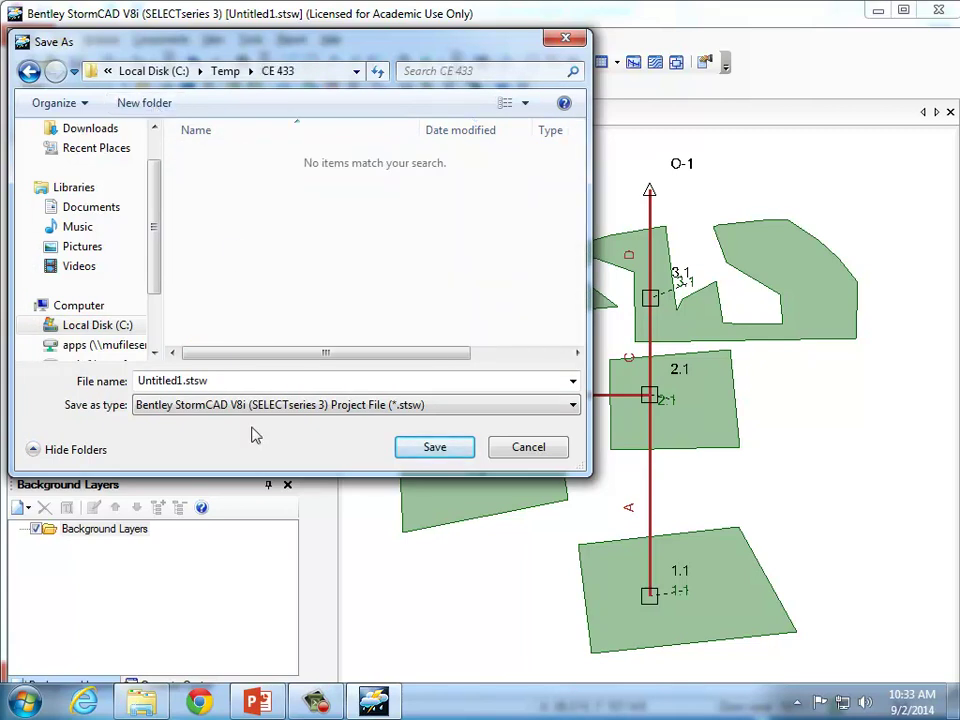
Save the project in the CE 433 folder as In Class Example.
type("In Clas")
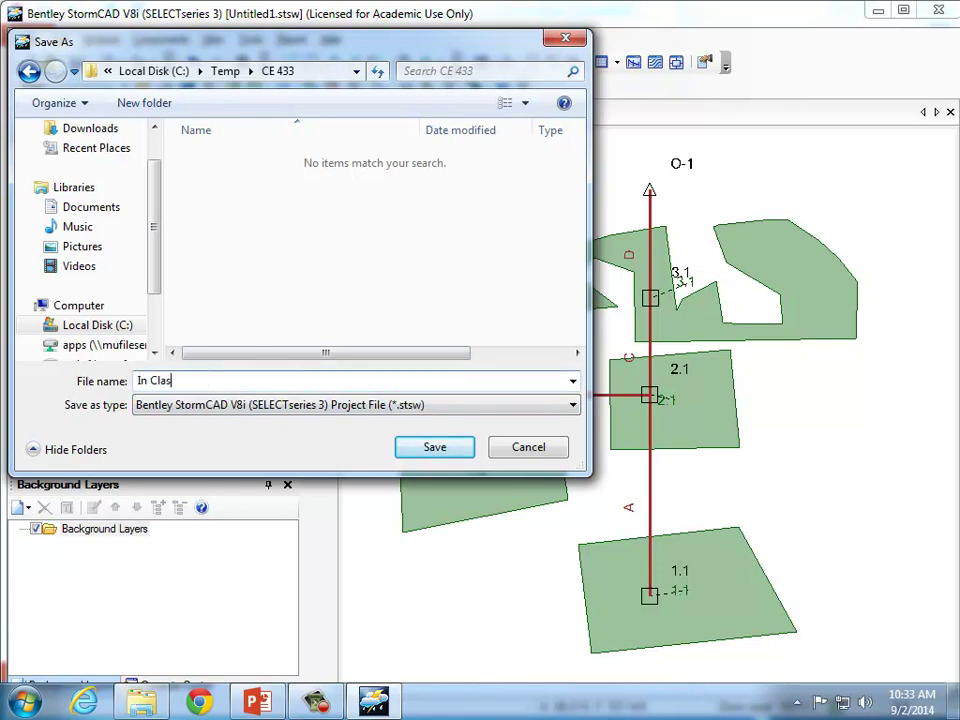
type("s Example")
left_click(436, 448)
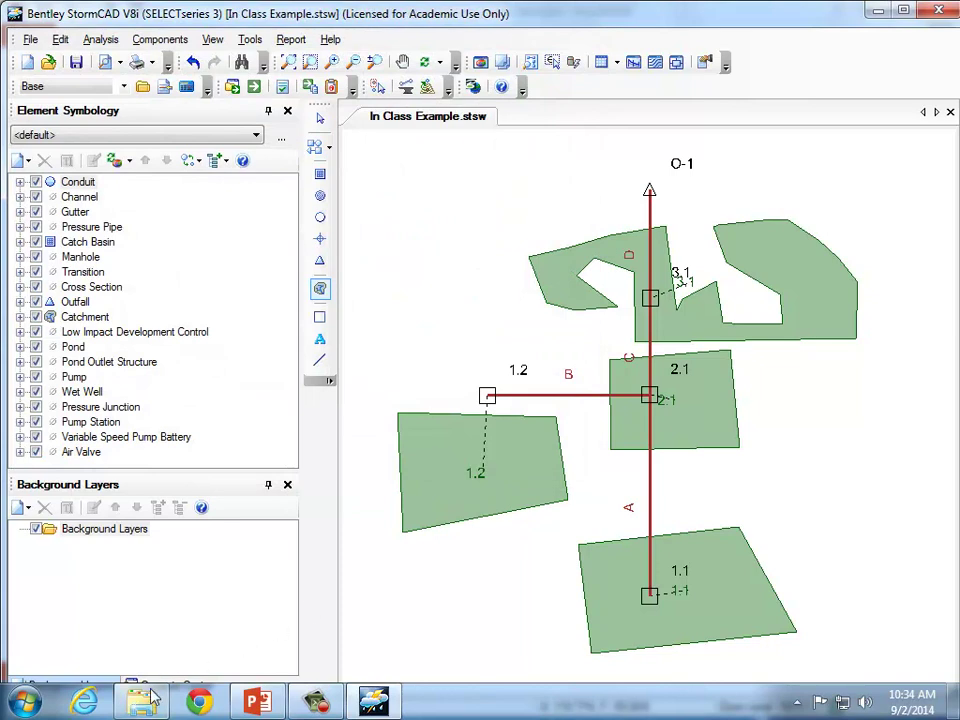
Switch to Windows Explorer and open C:\Temp\CE 433 to examine the saved project files.
left_click(150, 698)
left_click(95, 412)
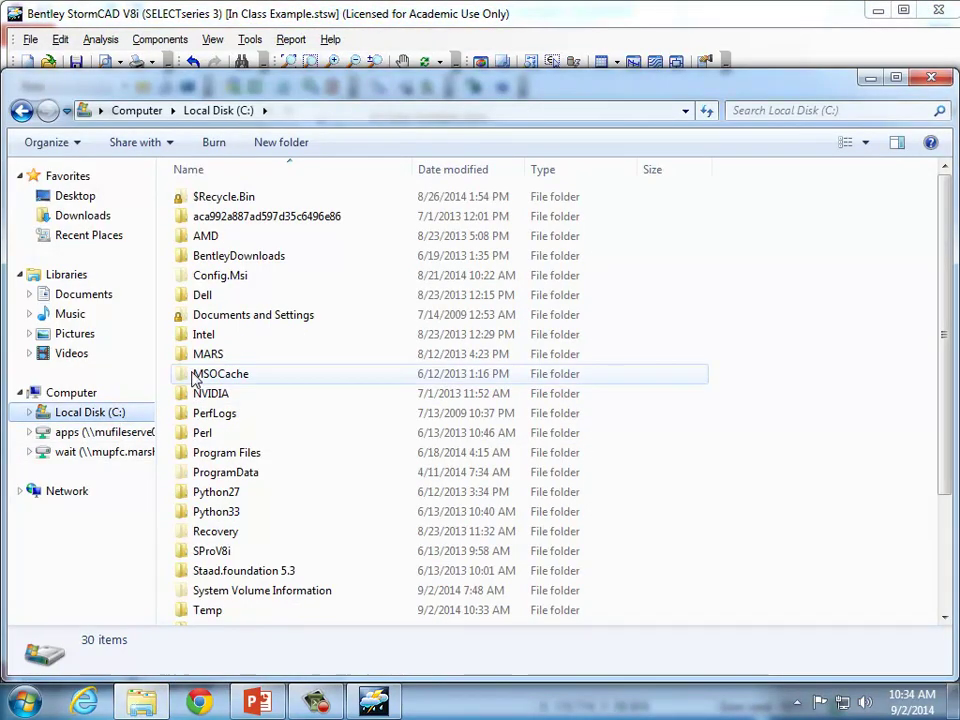
double_click(216, 609)
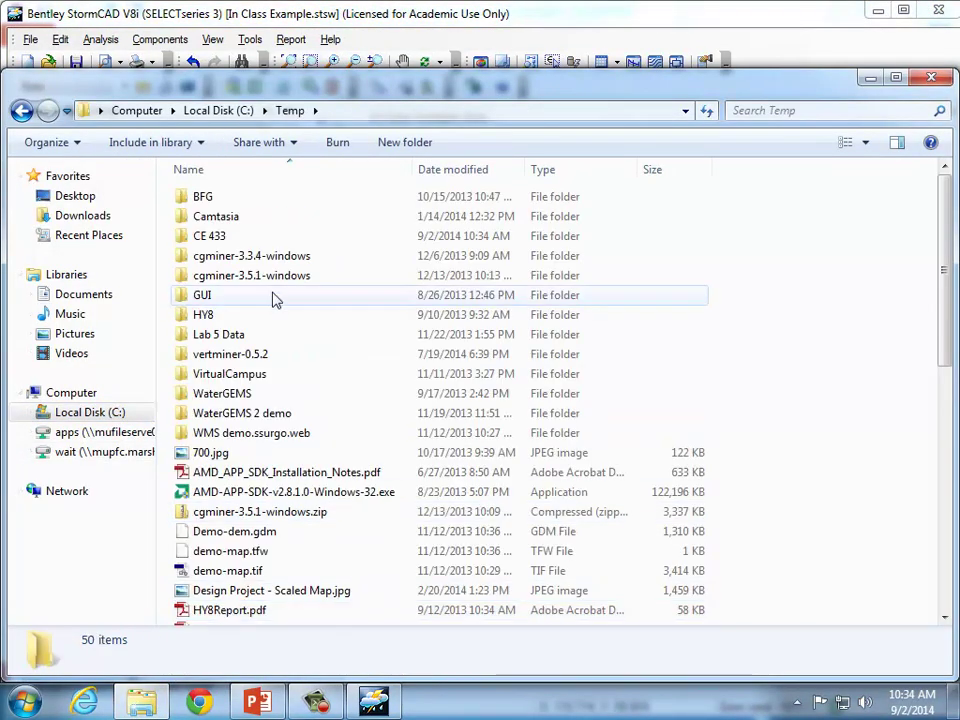
double_click(272, 240)
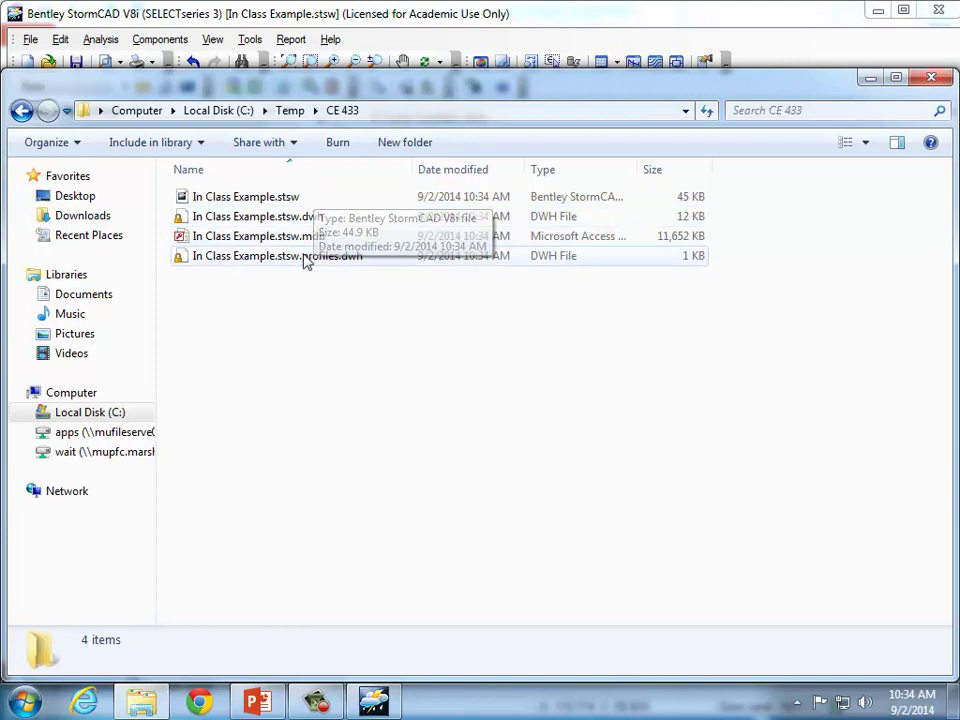
Close the Explorer window and open the Storm Data editor in StormCAD.
left_click(931, 78)
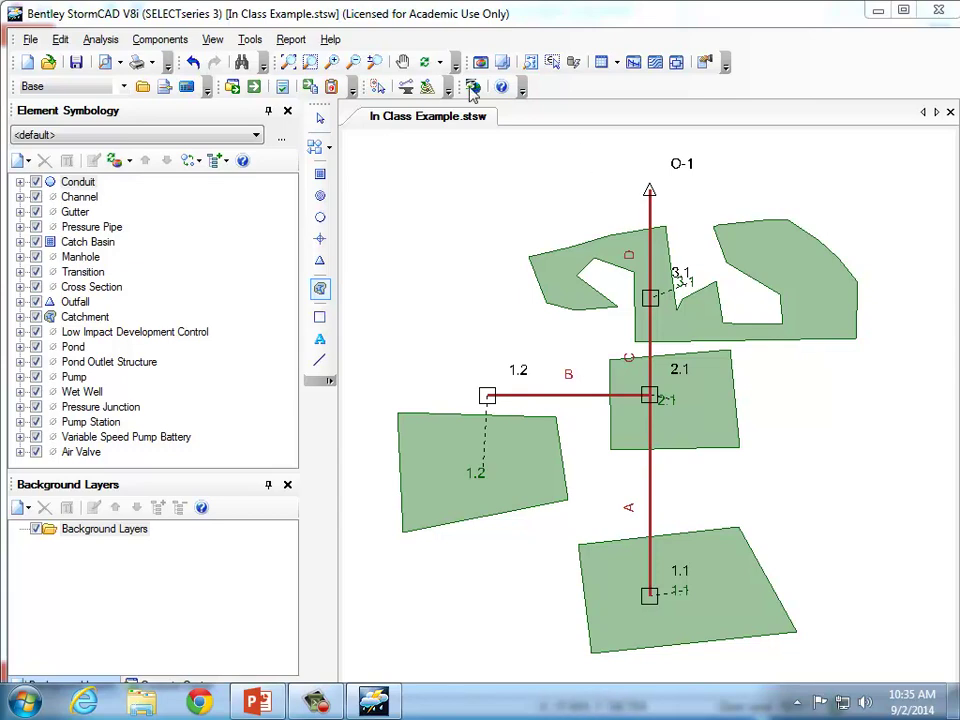
left_click(141, 42)
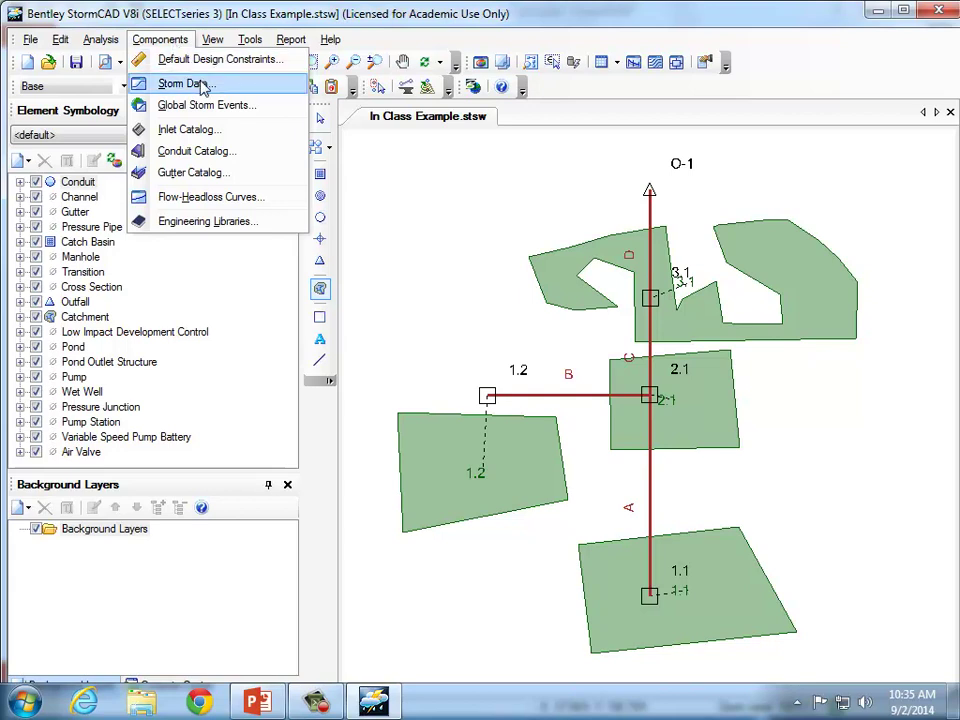
left_click(90, 6)
left_click(155, 42)
left_click(170, 18)
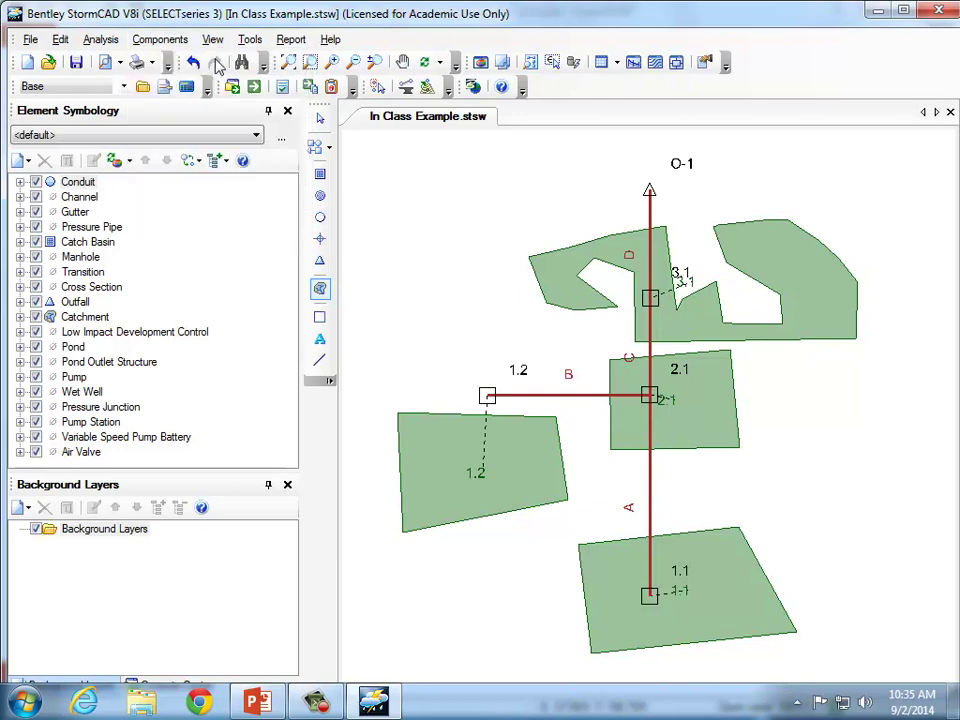
left_click(160, 39)
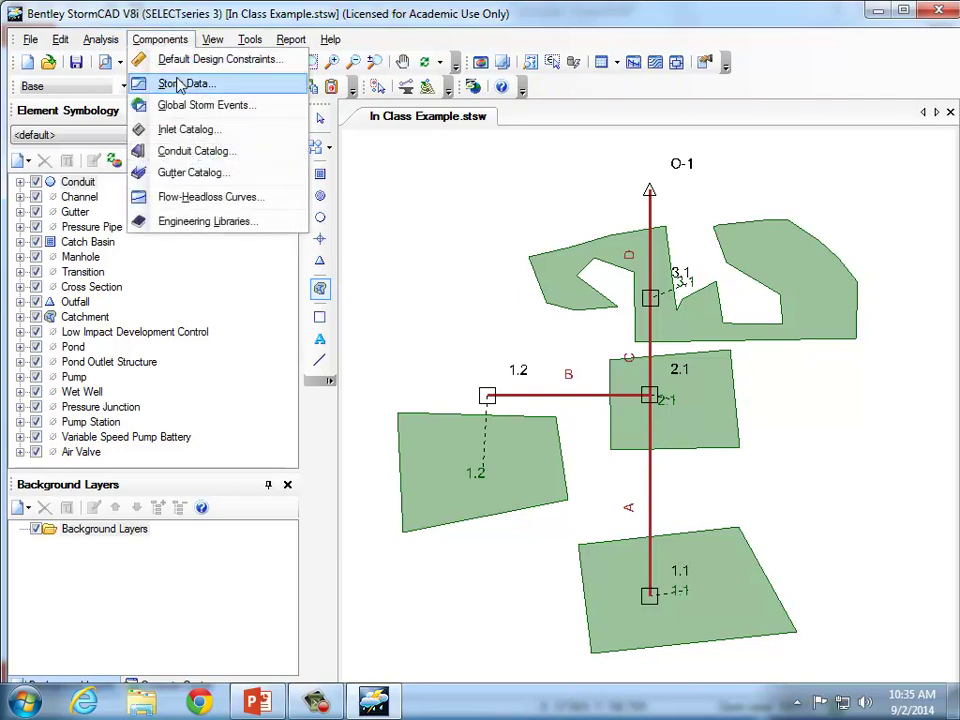
left_click(165, 82)
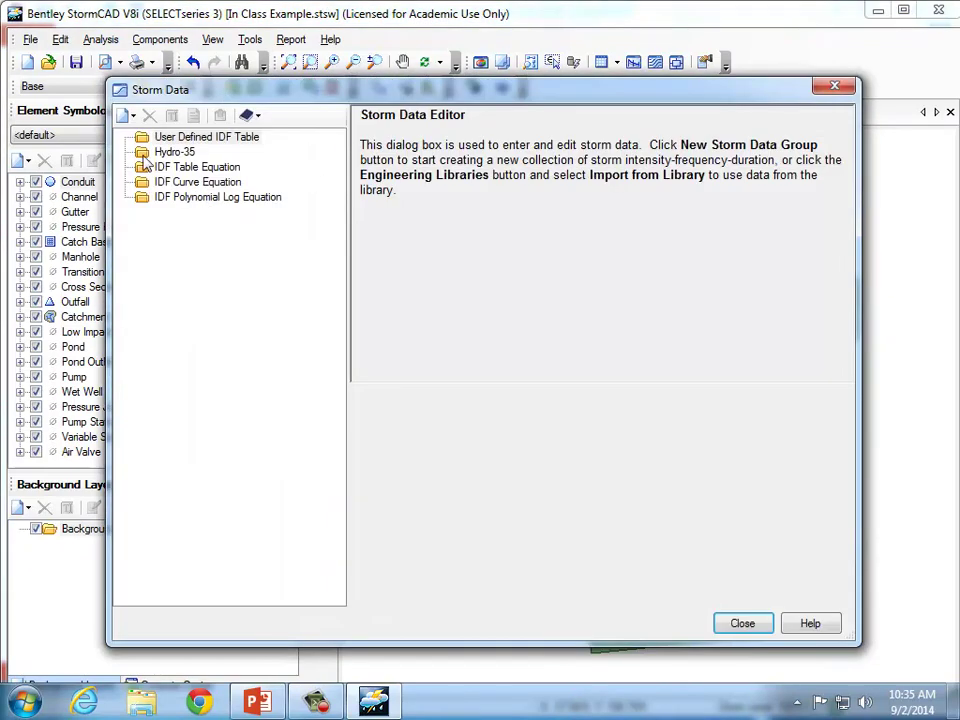
Create a user defined IDF table and add a 25-year return period to it.
left_click(219, 139)
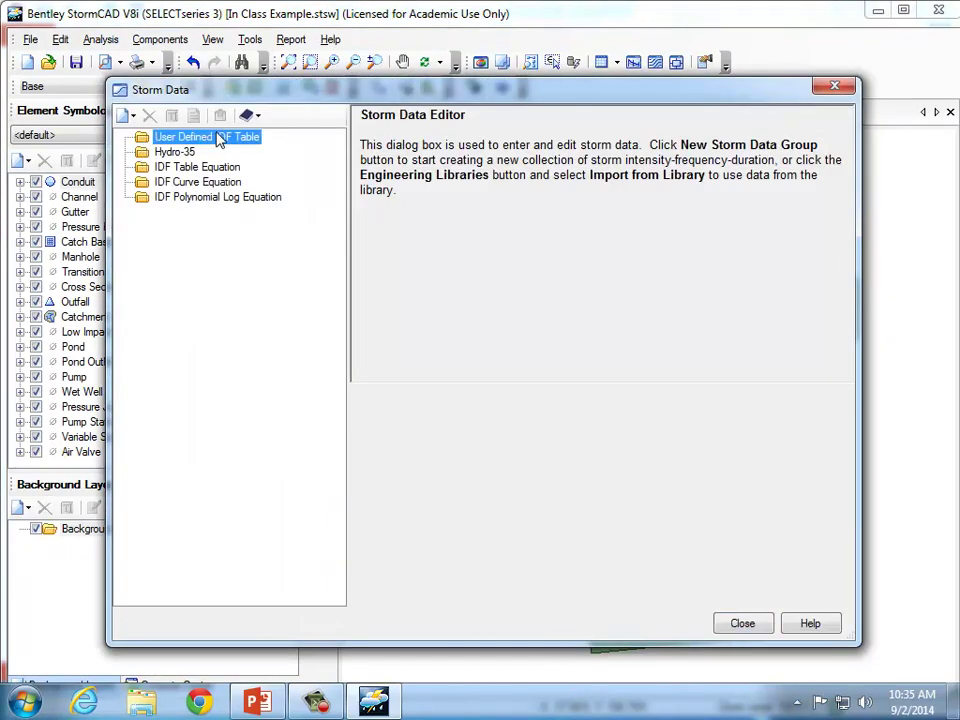
left_click(133, 116)
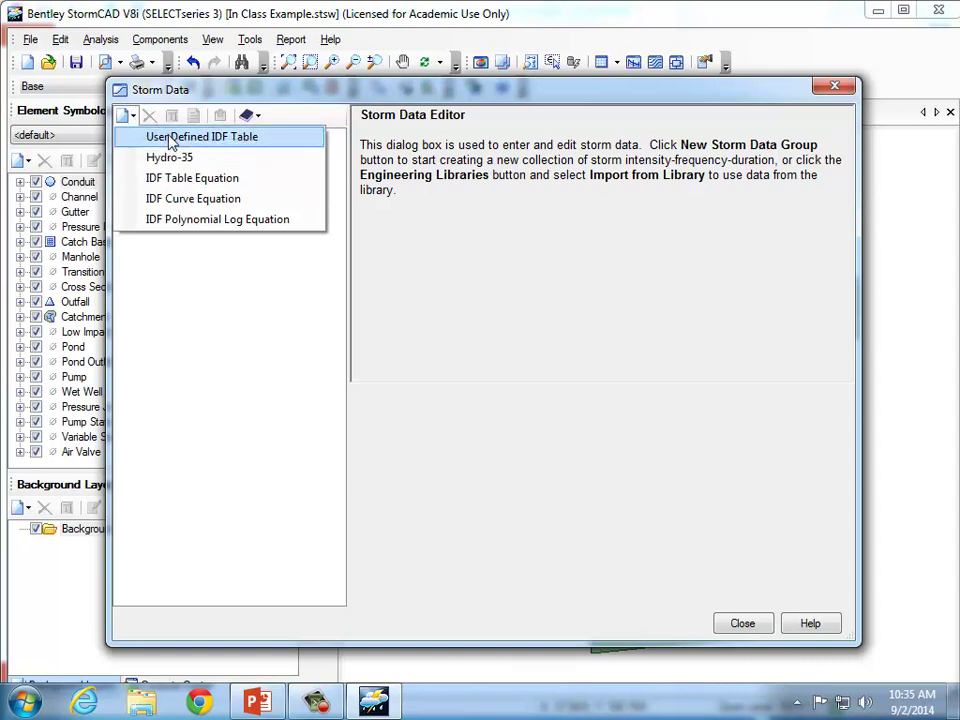
left_click(170, 138)
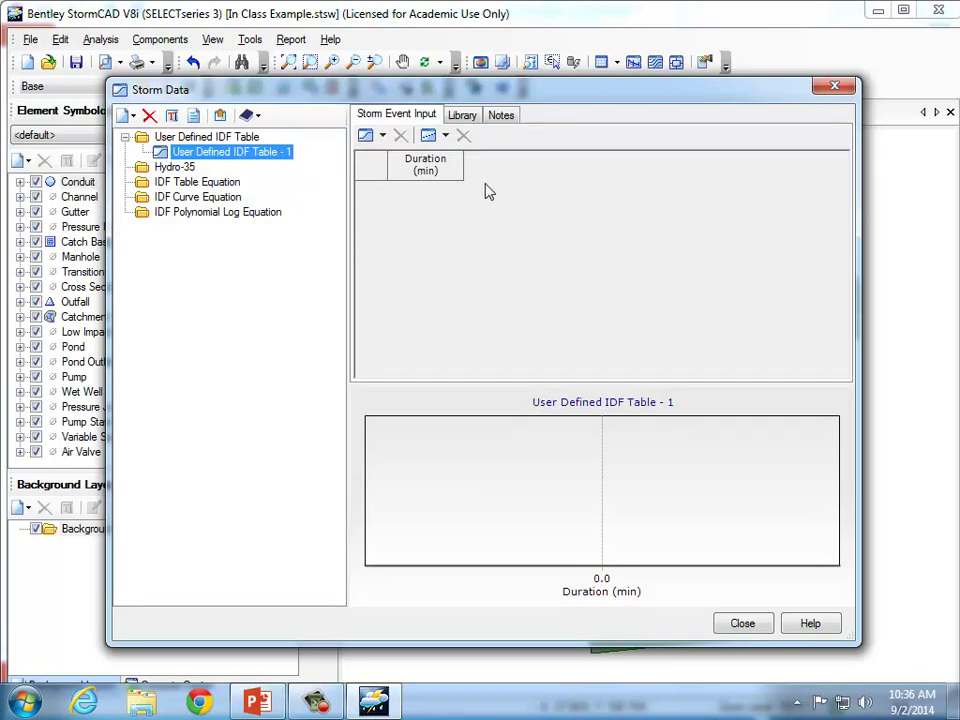
left_click(382, 136)
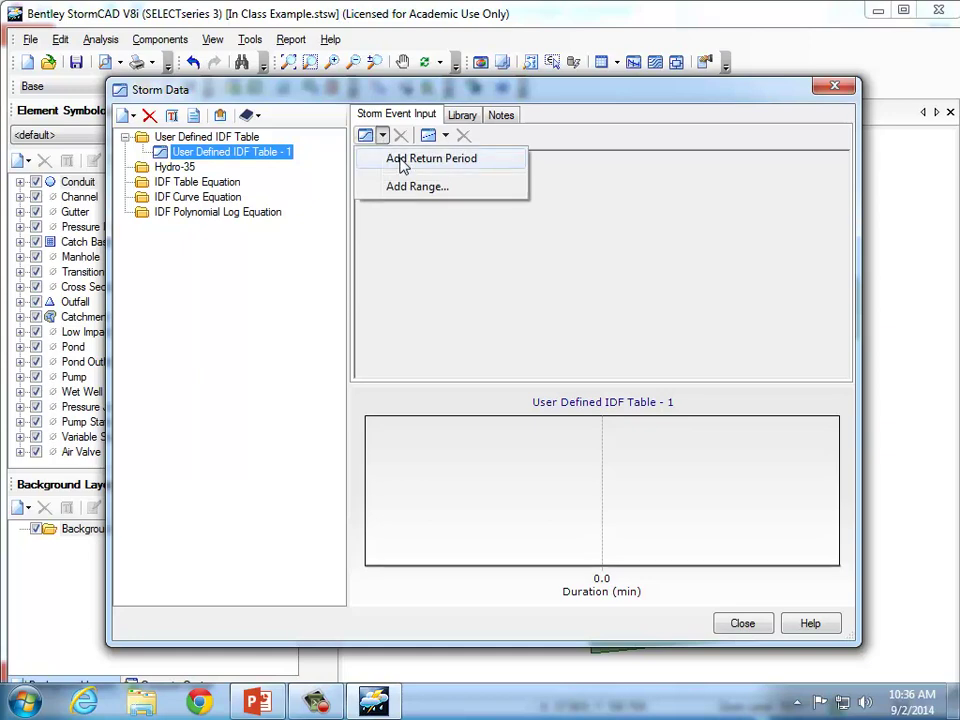
left_click(401, 163)
type("25")
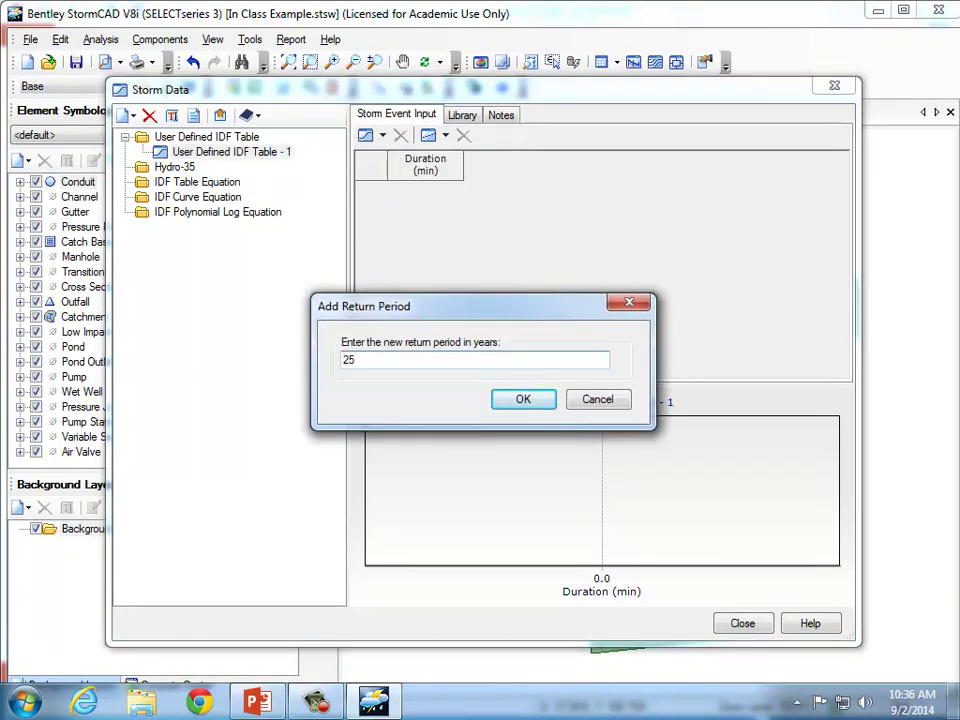
left_click(545, 403)
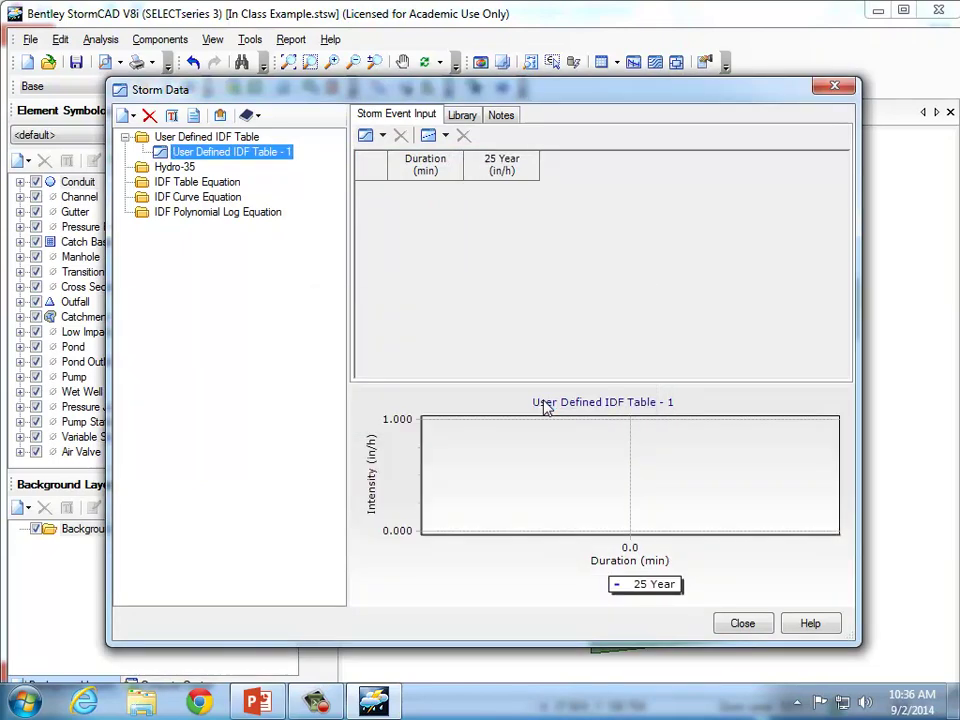
Add durations of 5 and 10 minutes to the user defined IDF table.
left_click(445, 135)
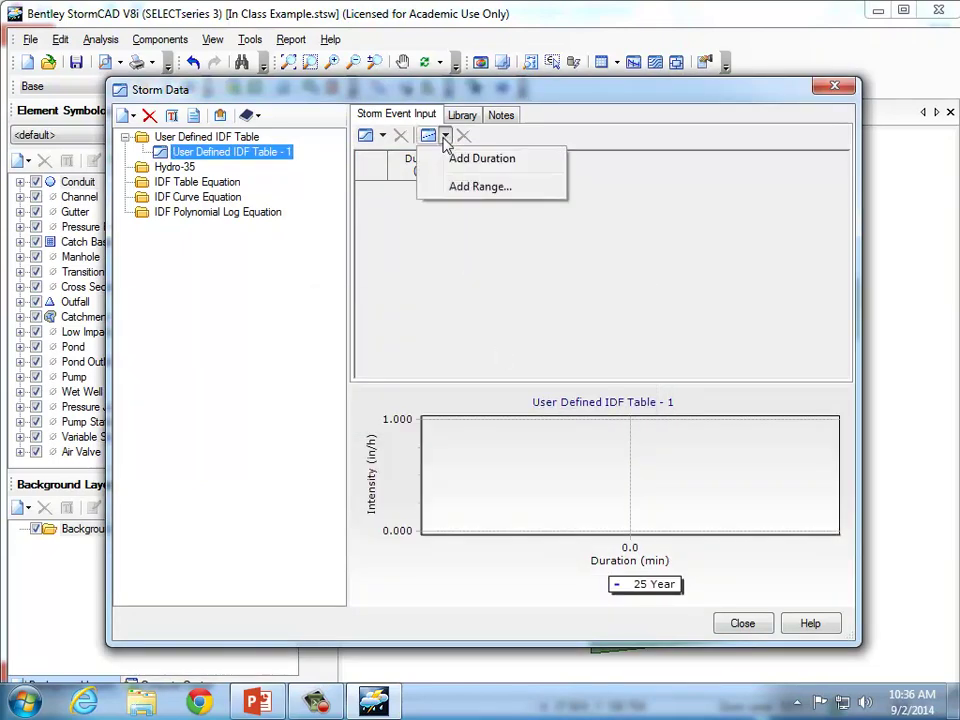
left_click(470, 162)
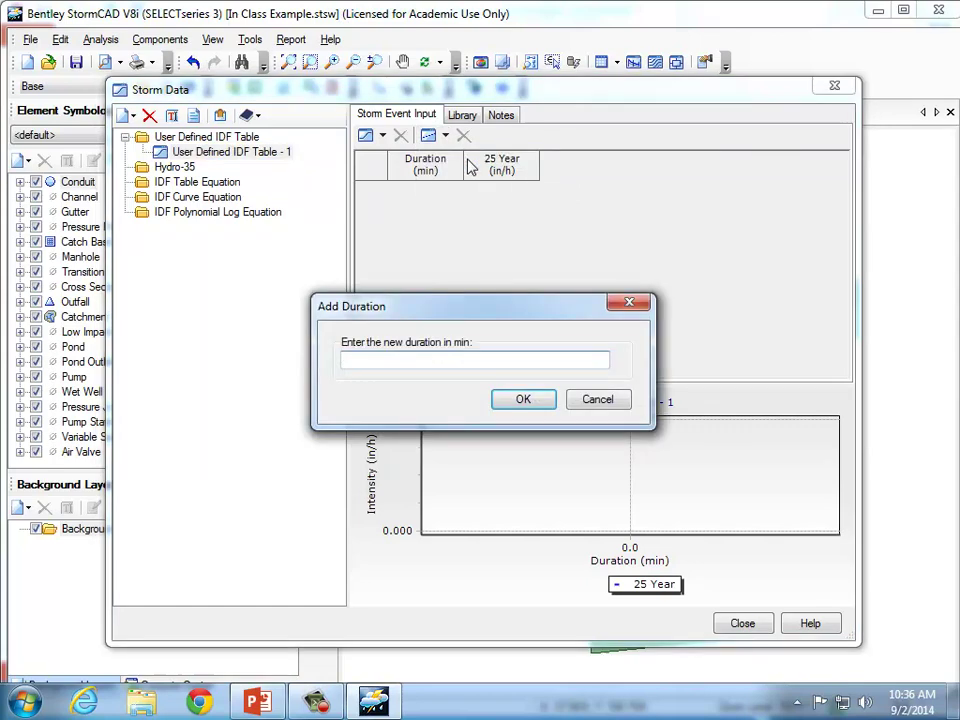
type("5")
left_click(540, 400)
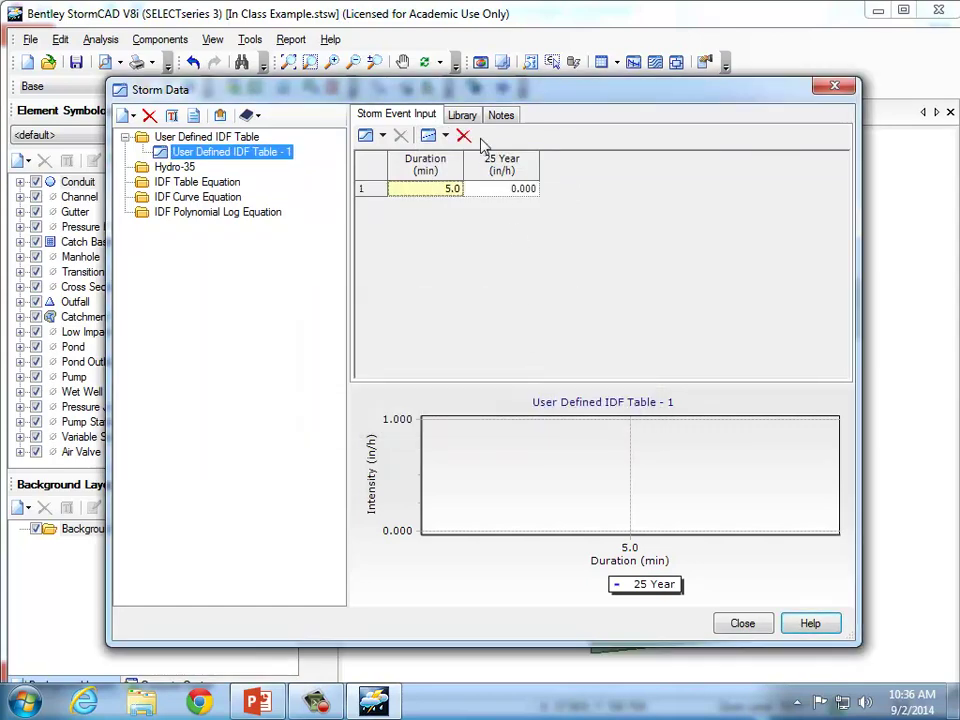
left_click(445, 135)
left_click(463, 159)
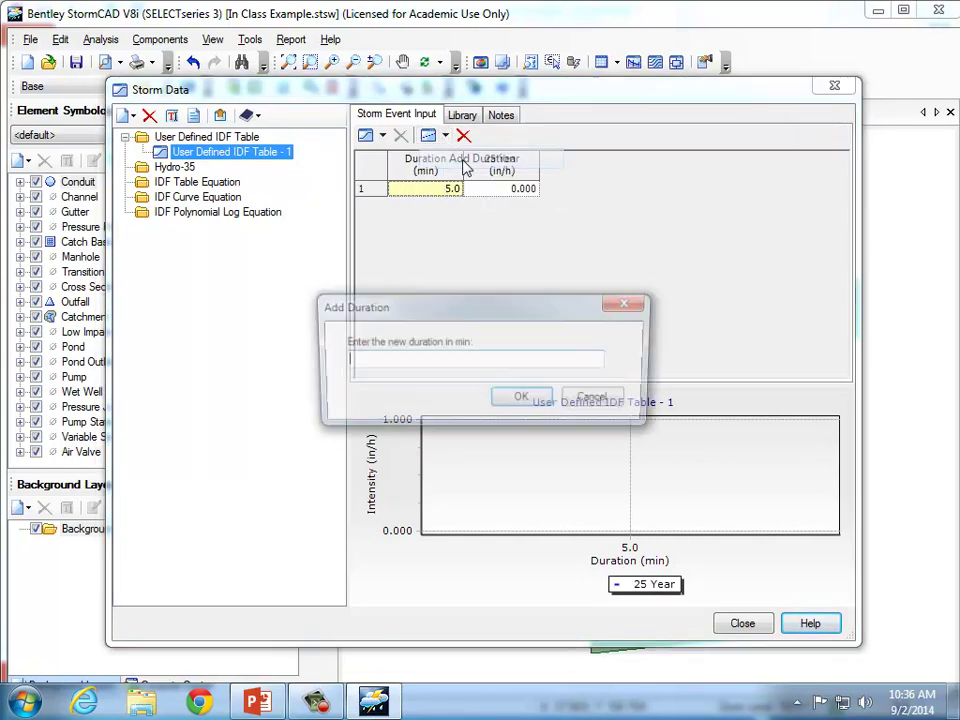
type("10")
left_click(523, 400)
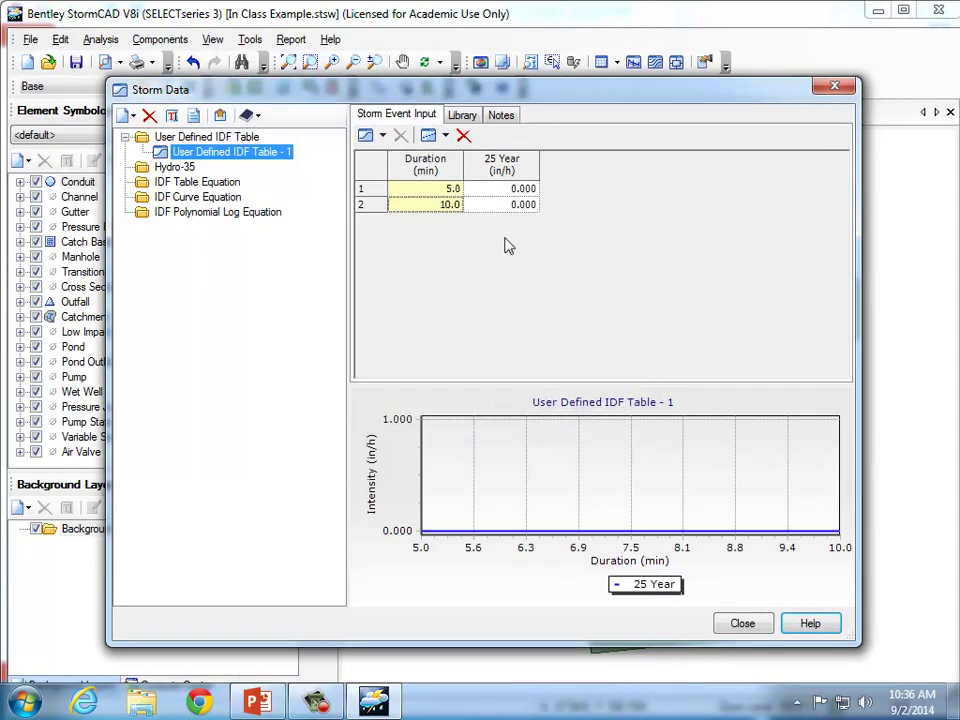
left_click(445, 135)
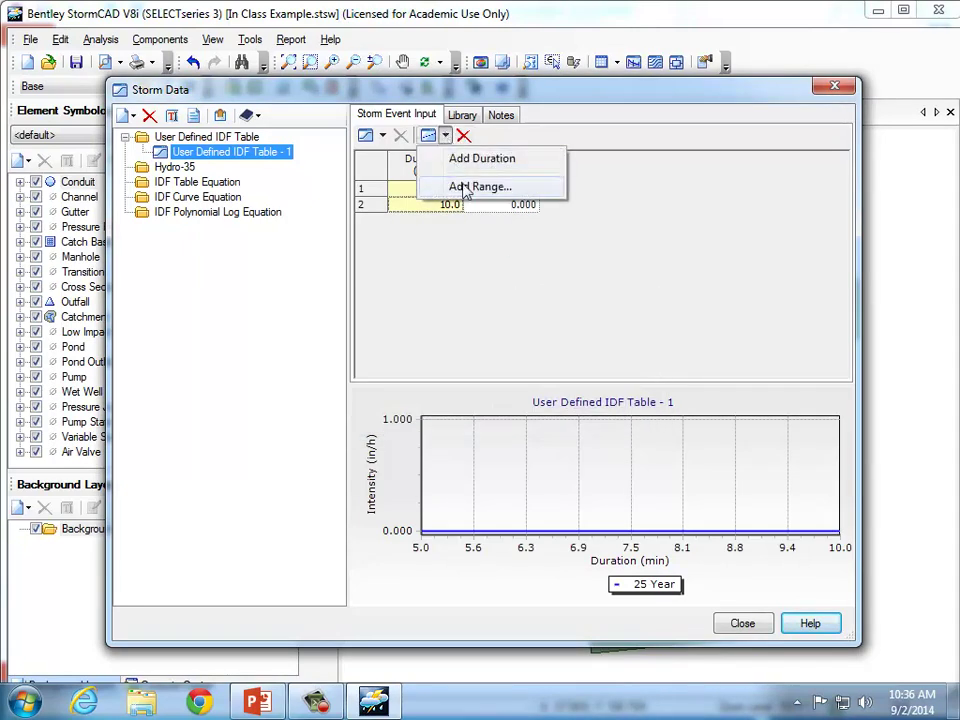
left_click(470, 187)
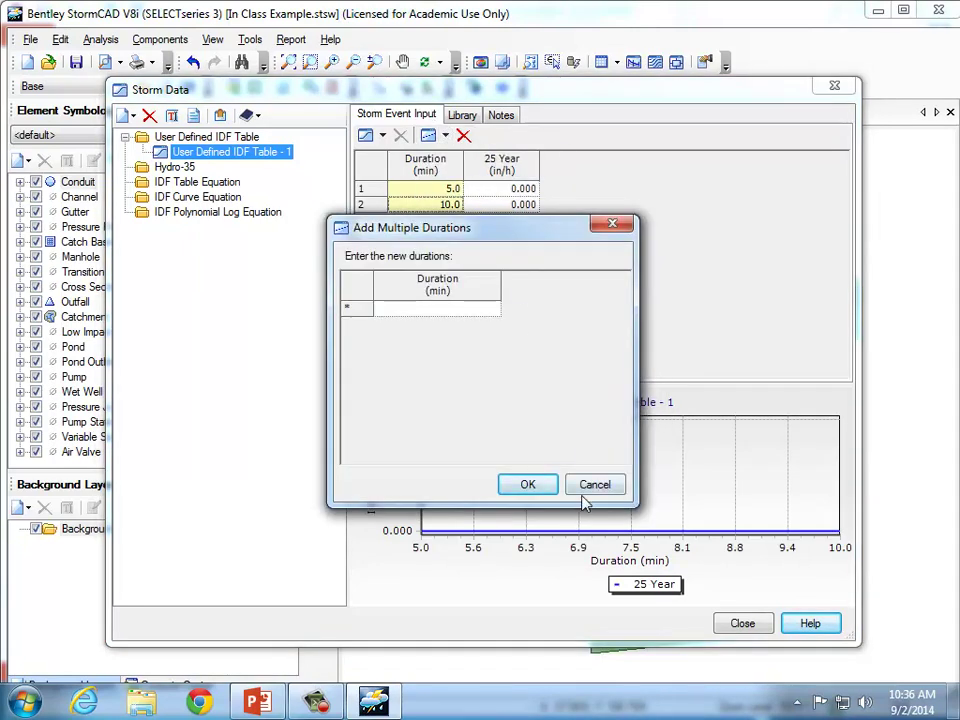
left_click(592, 485)
Add durations of 15, 30 and 60 minutes to the user defined IDF table.
left_click(445, 135)
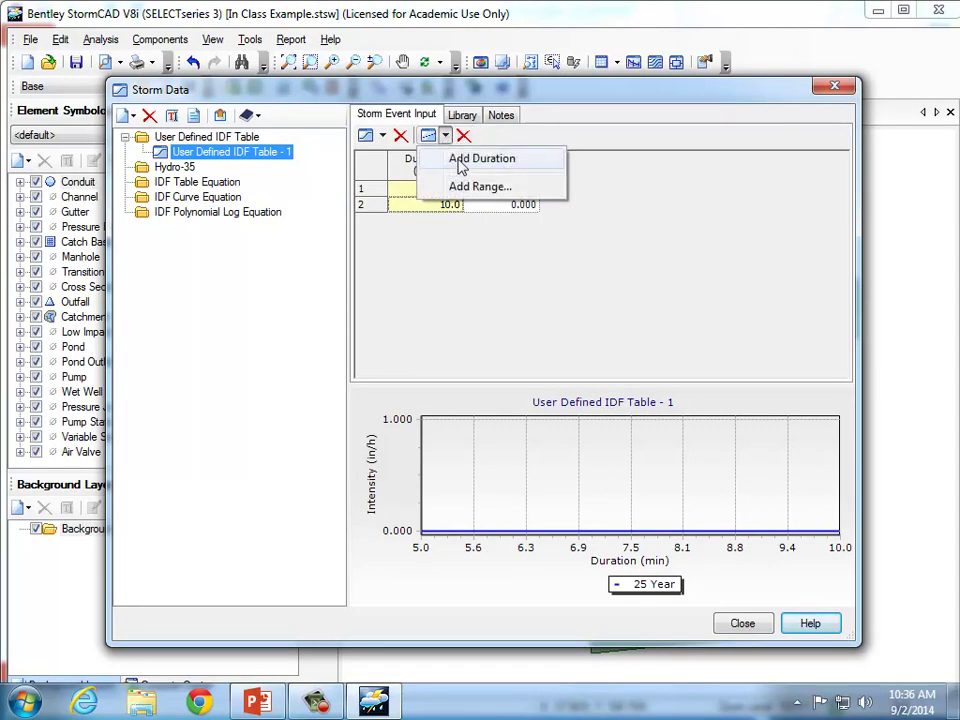
left_click(461, 160)
type("15")
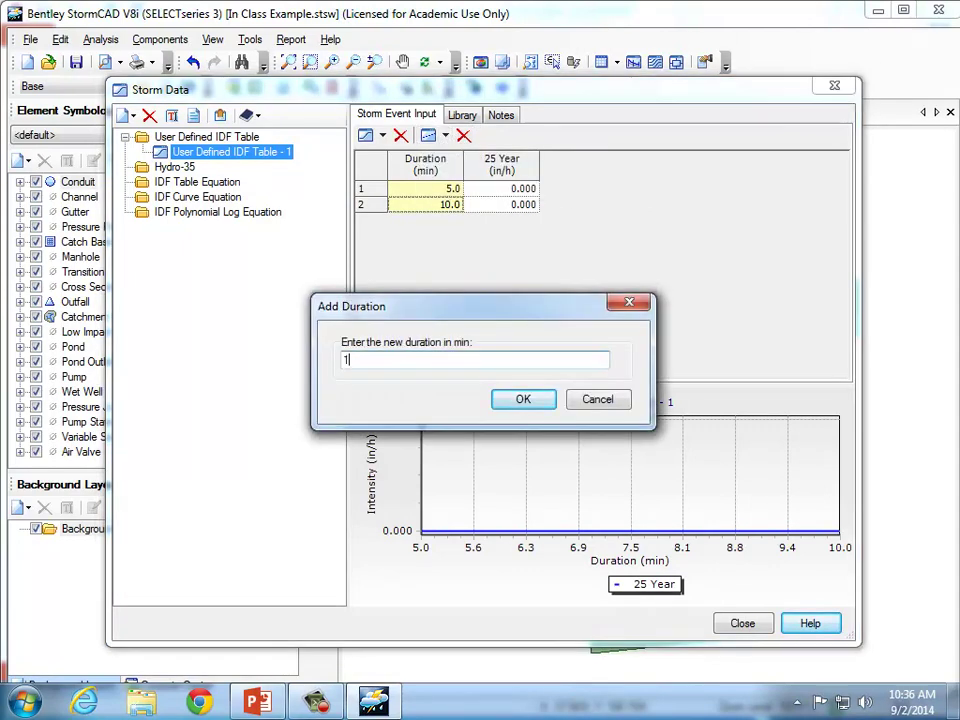
left_click(523, 401)
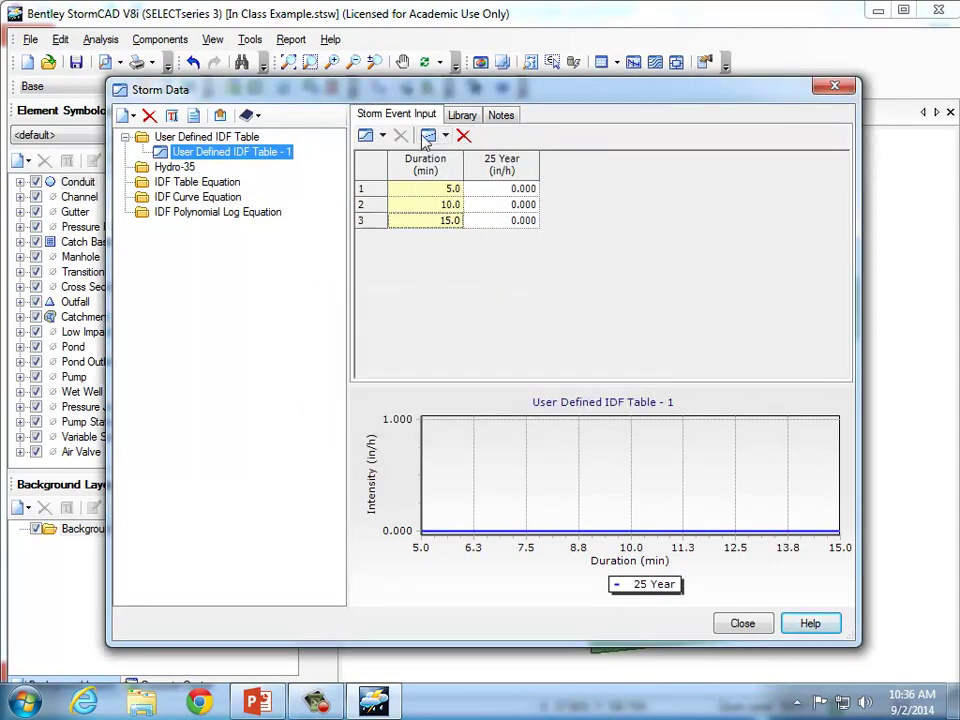
left_click(444, 135)
left_click(461, 164)
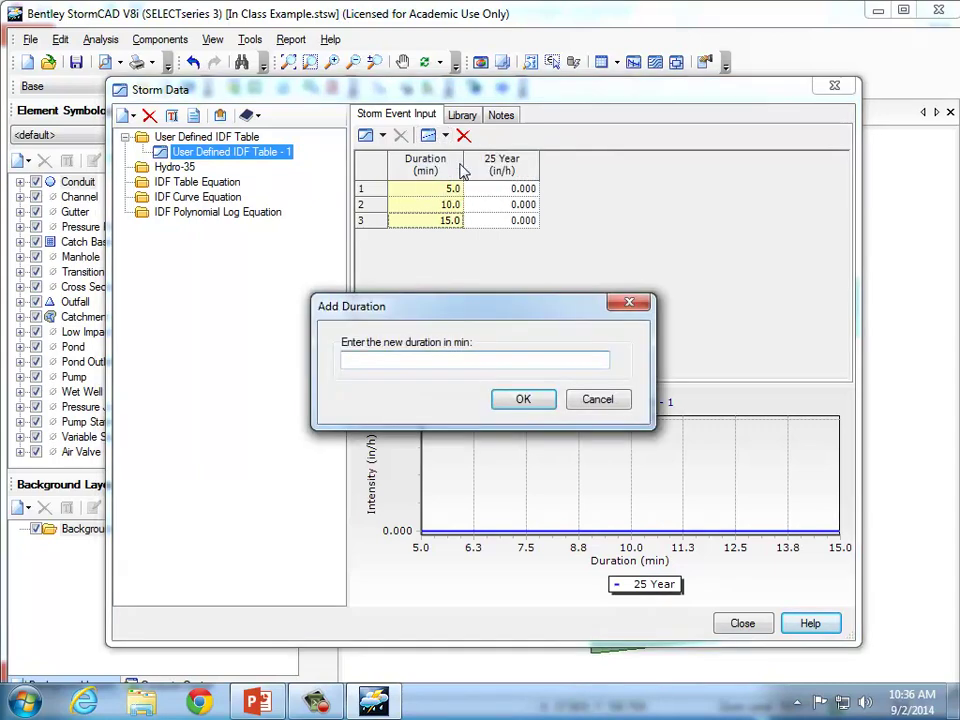
type("30")
left_click(523, 399)
left_click(444, 136)
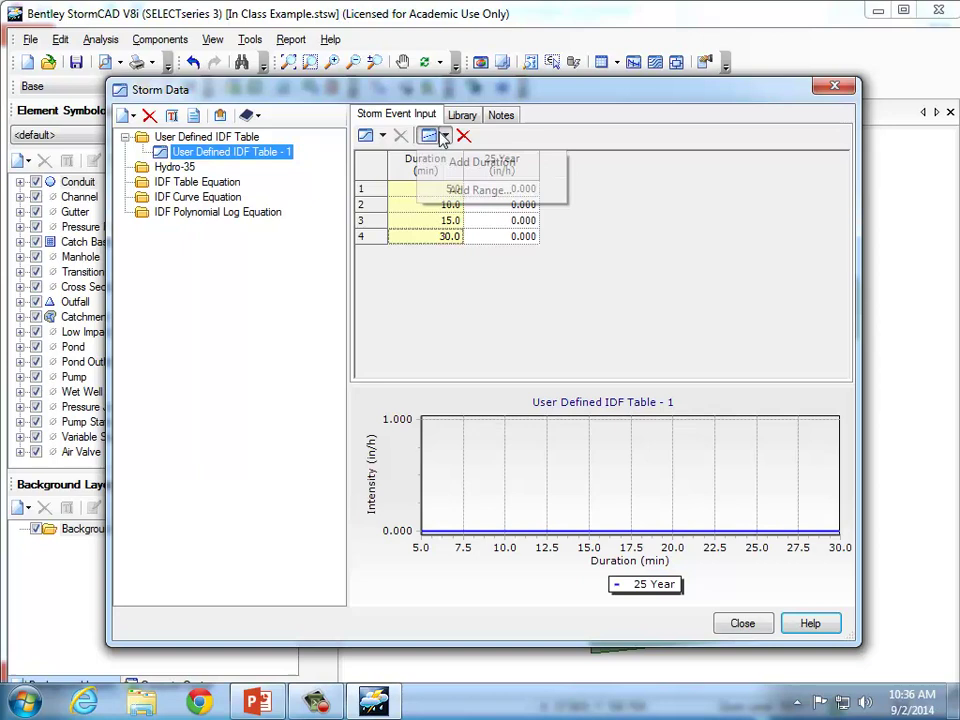
left_click(489, 166)
type("60")
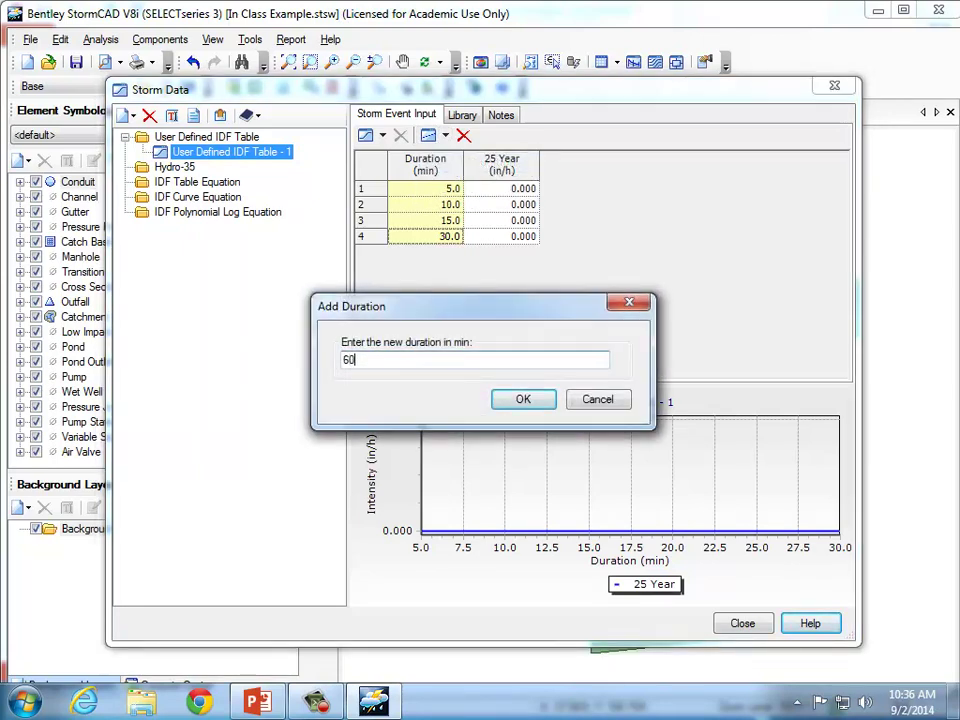
left_click(517, 404)
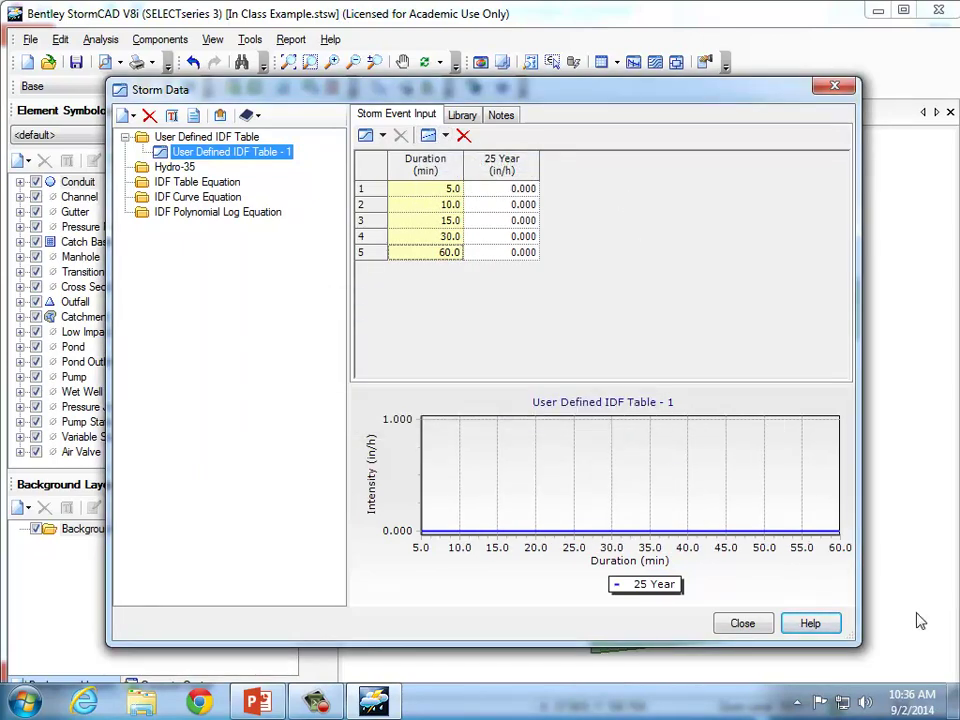
Close and reopen the Storm Data editor and select the existing user defined IDF table again.
left_click(740, 622)
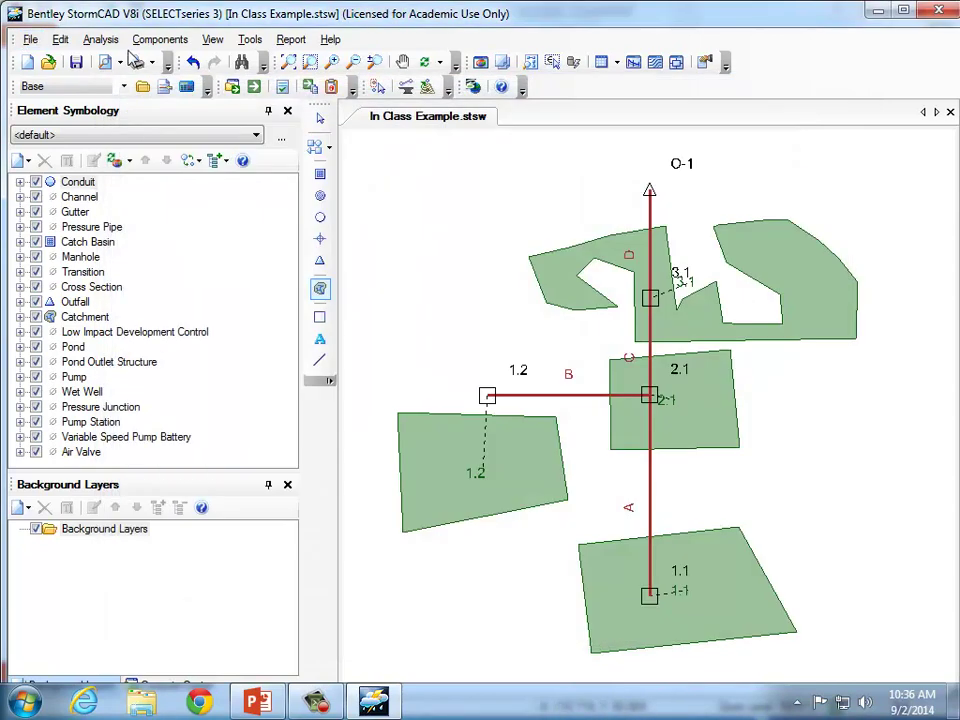
left_click(147, 42)
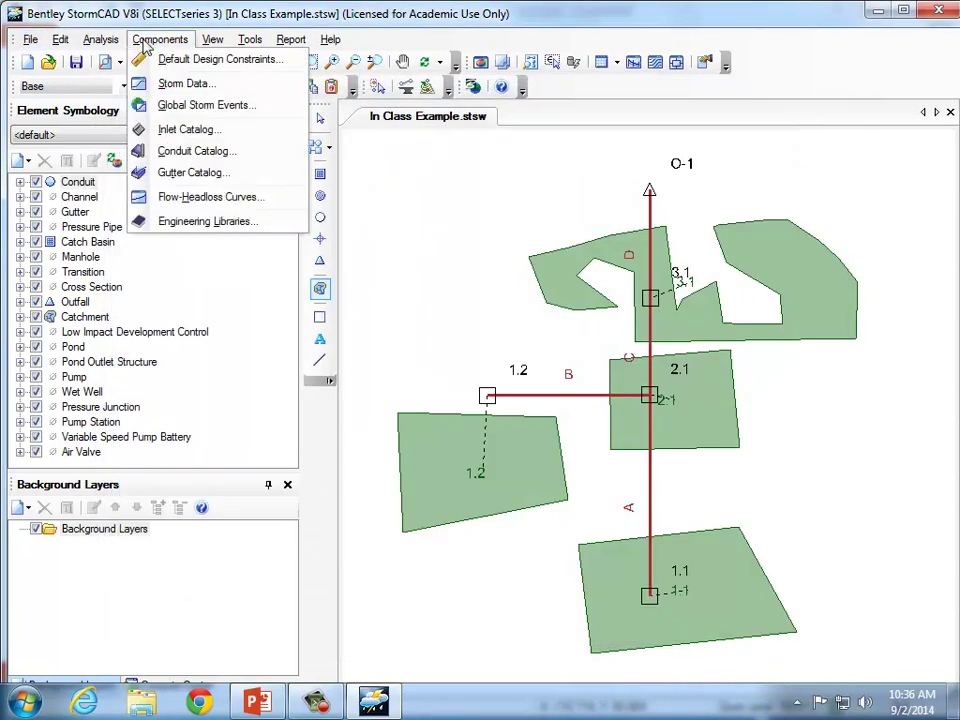
left_click(134, 83)
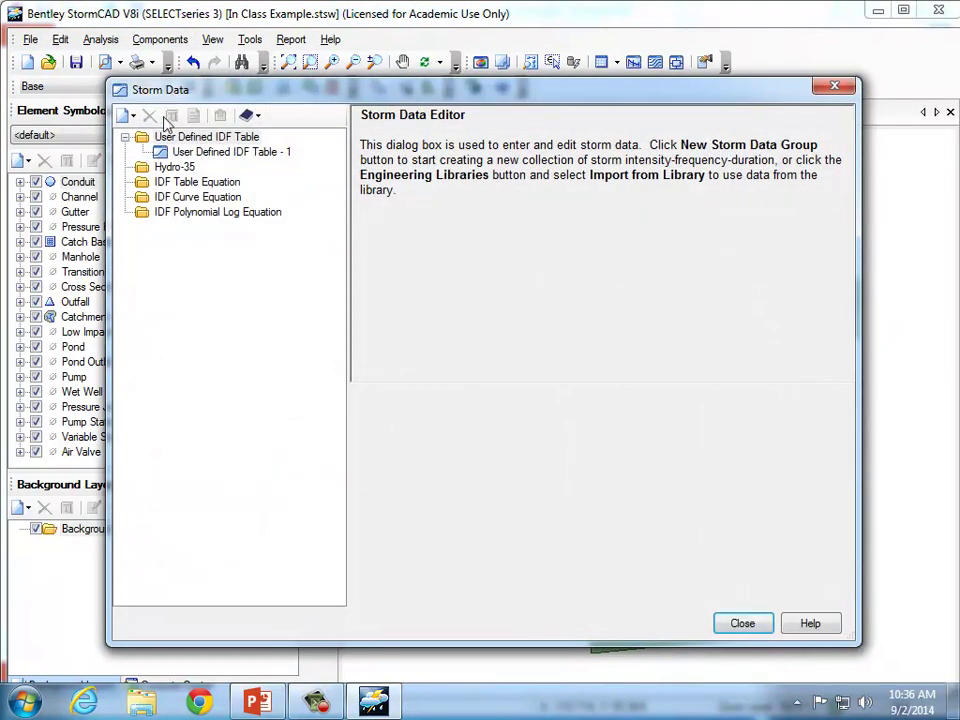
left_click(172, 140)
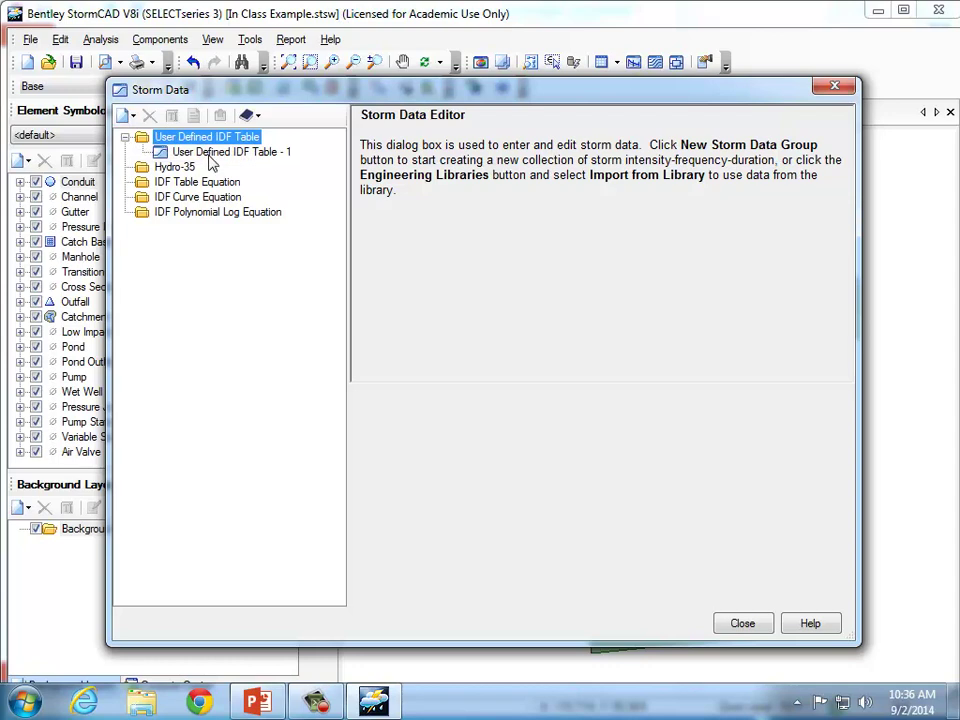
left_click(212, 153)
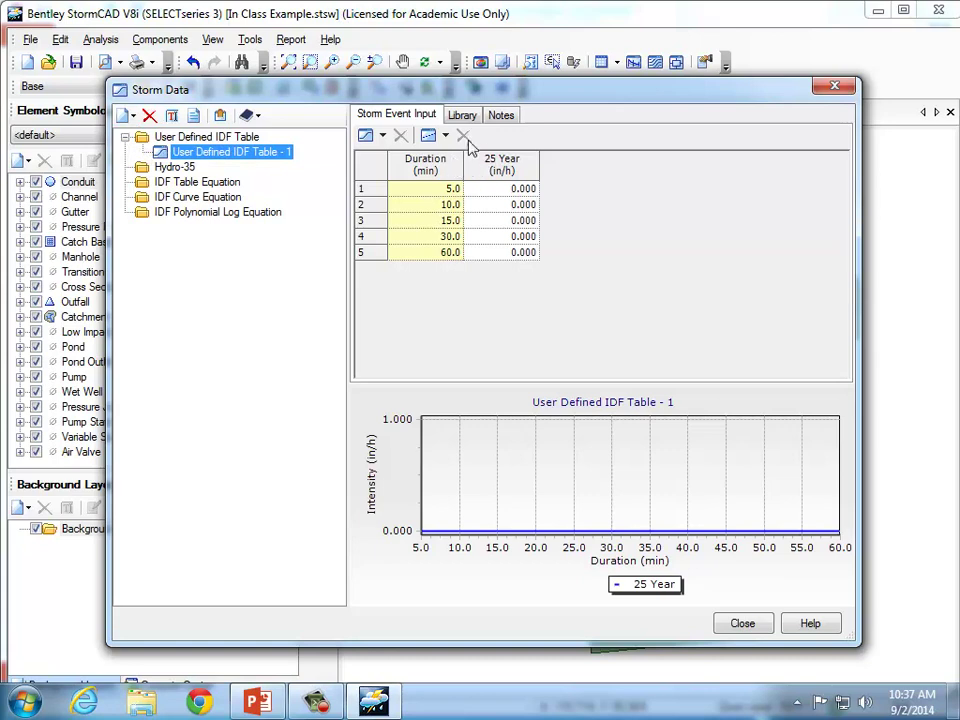
left_click(382, 136)
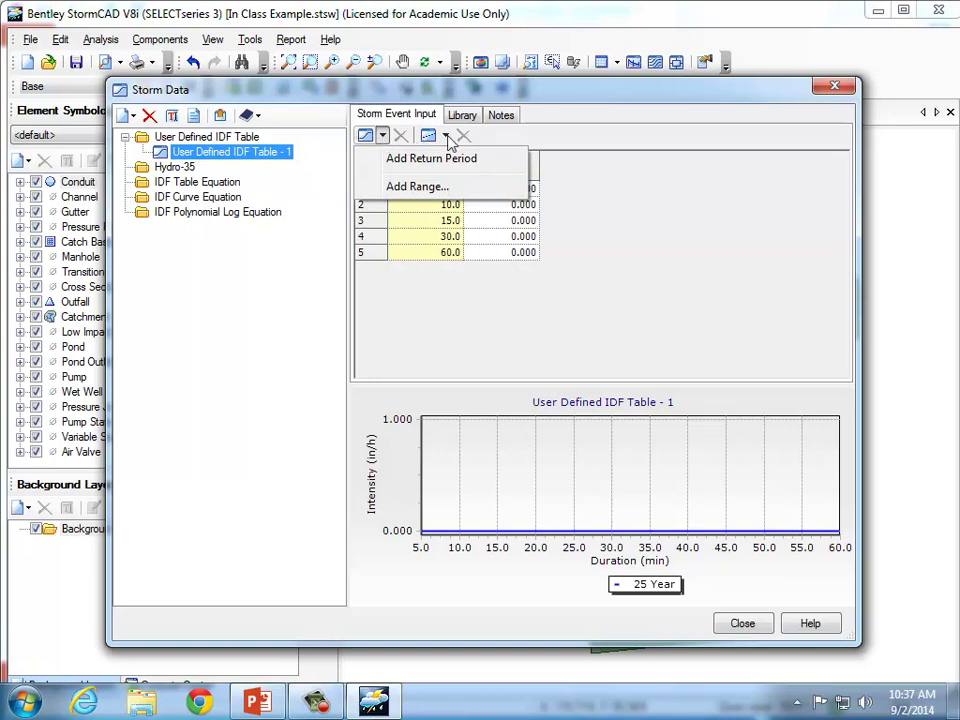
left_click(585, 137)
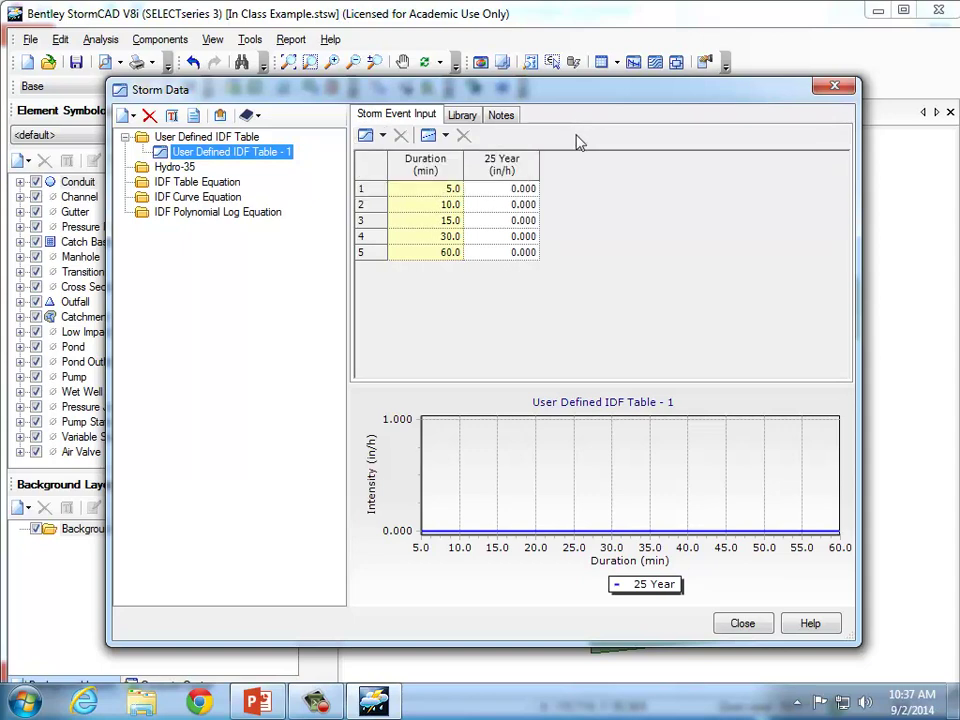
Enter 25-year intensities of 5.4, 4.2, 3.2, 2.3 and 1.4 in/h for the 5, 10, 15, 30 and 60 minute durations and close the storm data.
left_click(515, 190)
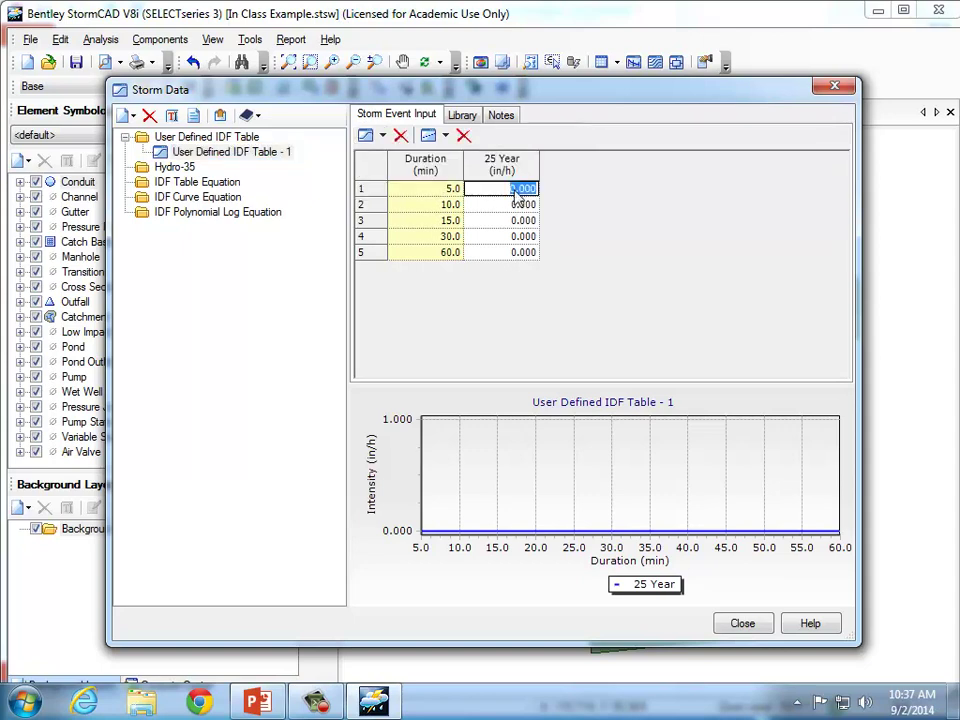
type("5.4")
key("Return")
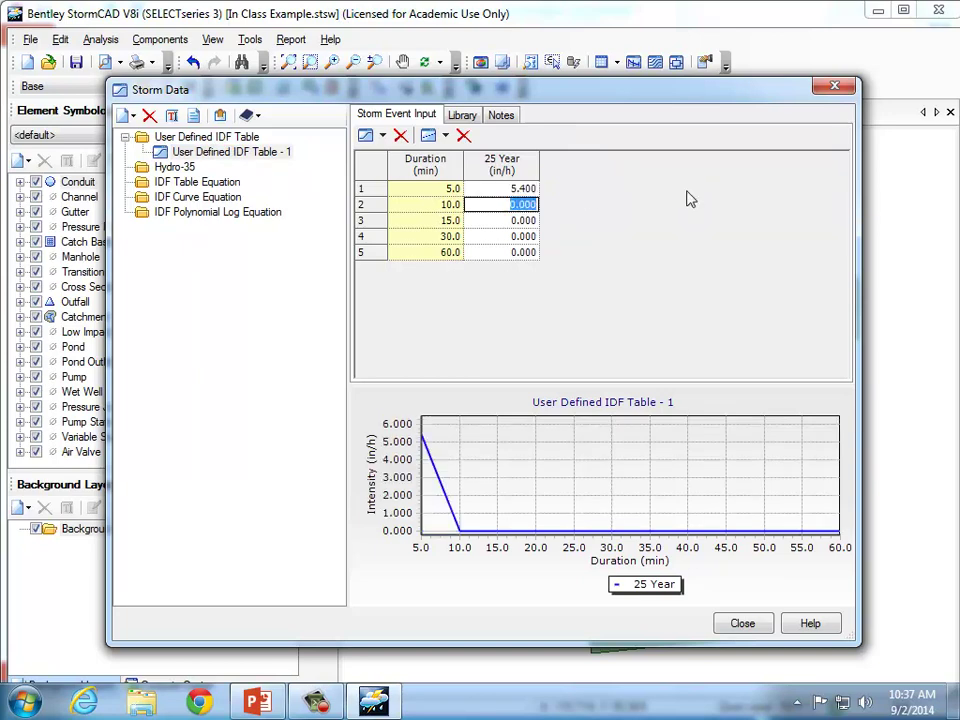
type("4.2")
key("Return")
type("3.2")
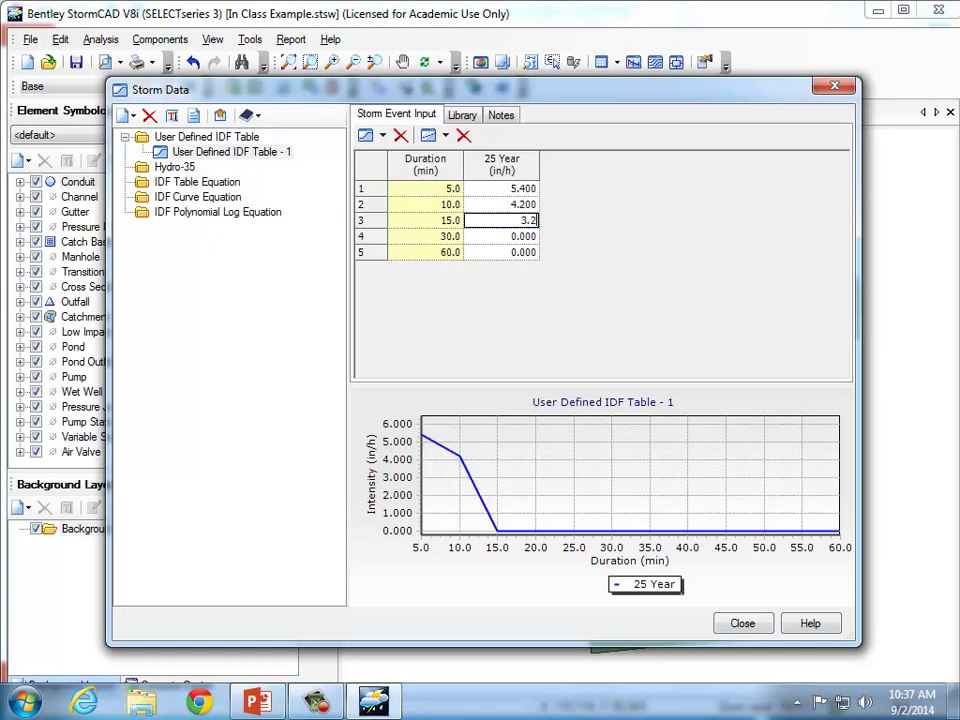
key("Return")
type("2.3")
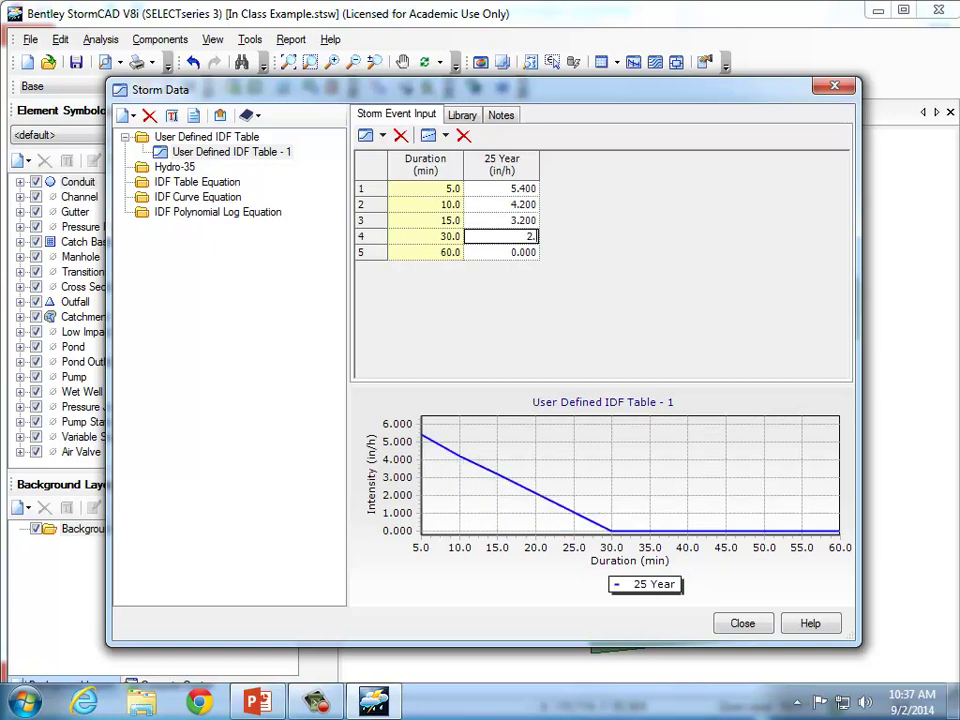
key("Return")
type("1.4")
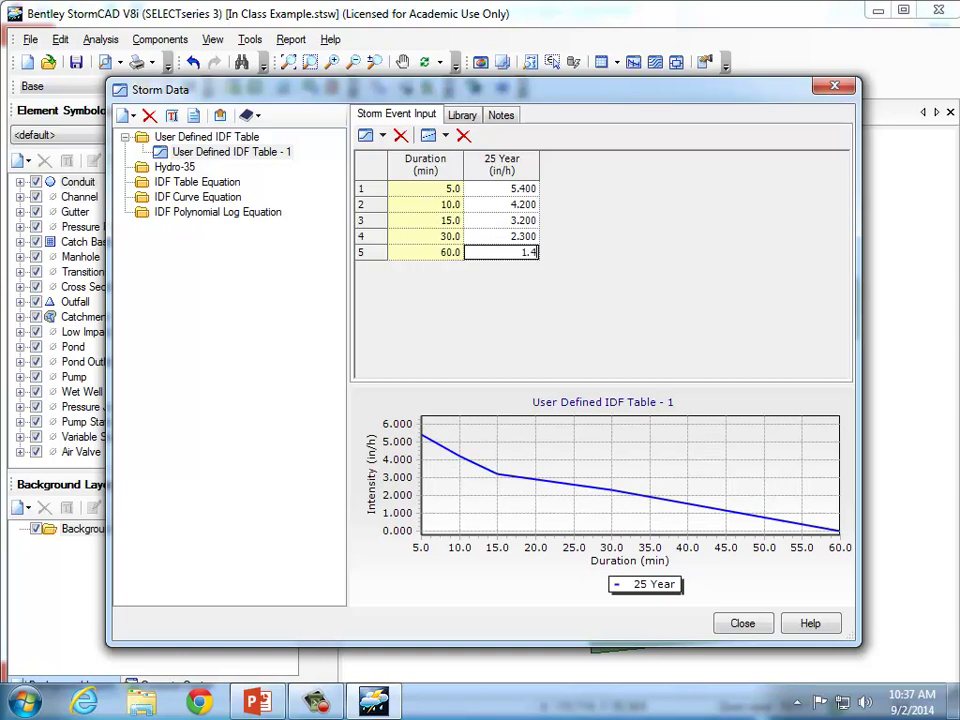
key("Up")
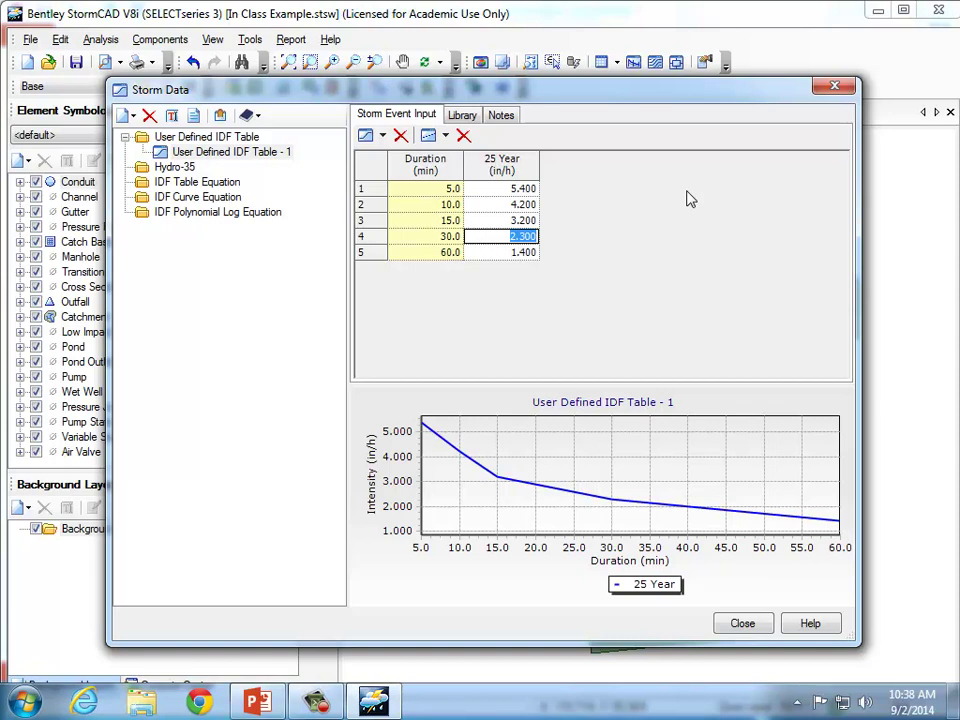
left_click(745, 624)
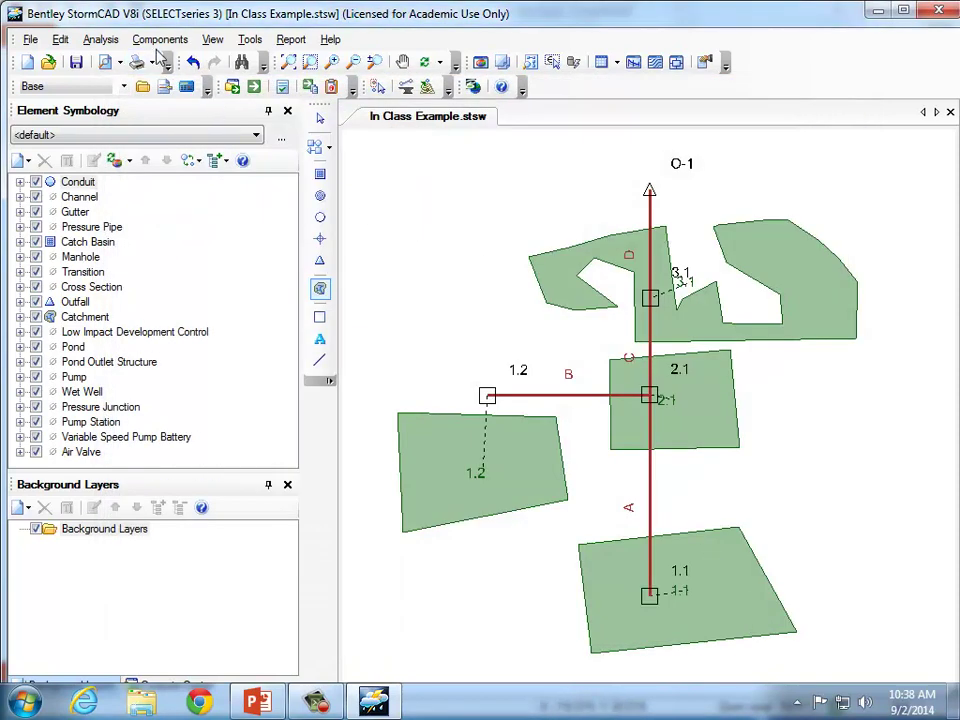
Assign User Defined IDF Table - 1 - 25 Year as the global storm event of the base rainfall runoff alternative.
left_click(155, 39)
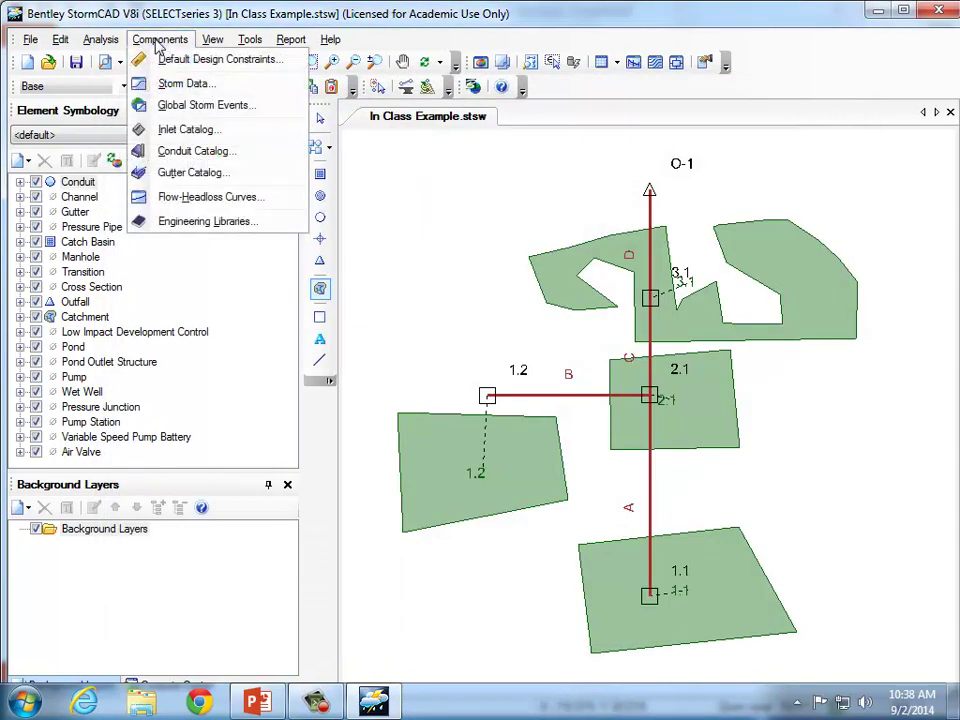
left_click(197, 107)
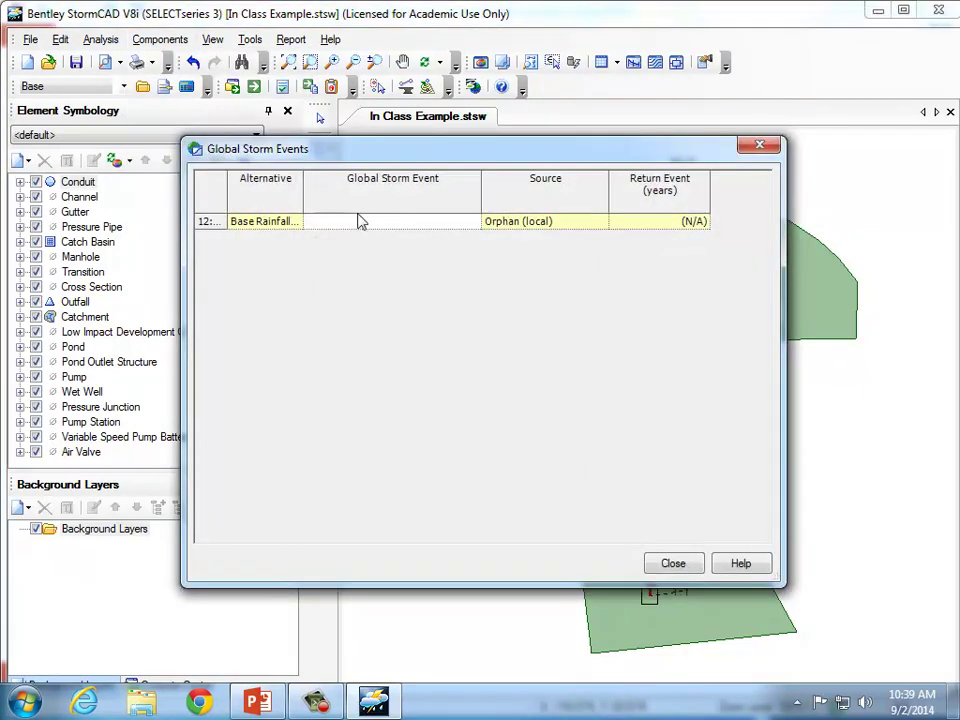
left_click(388, 222)
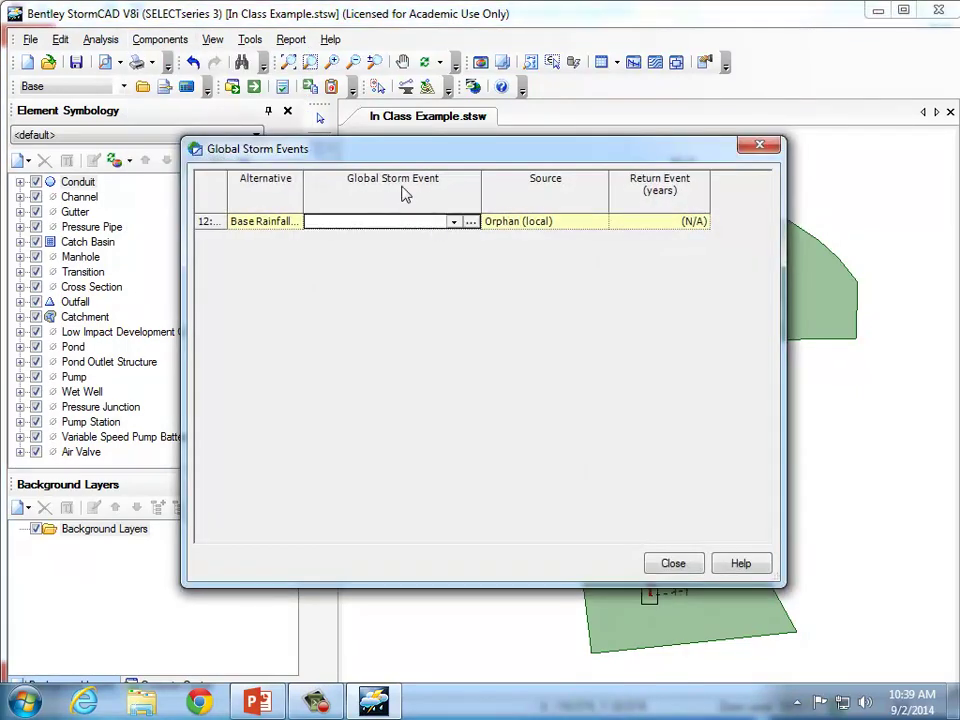
left_click(453, 222)
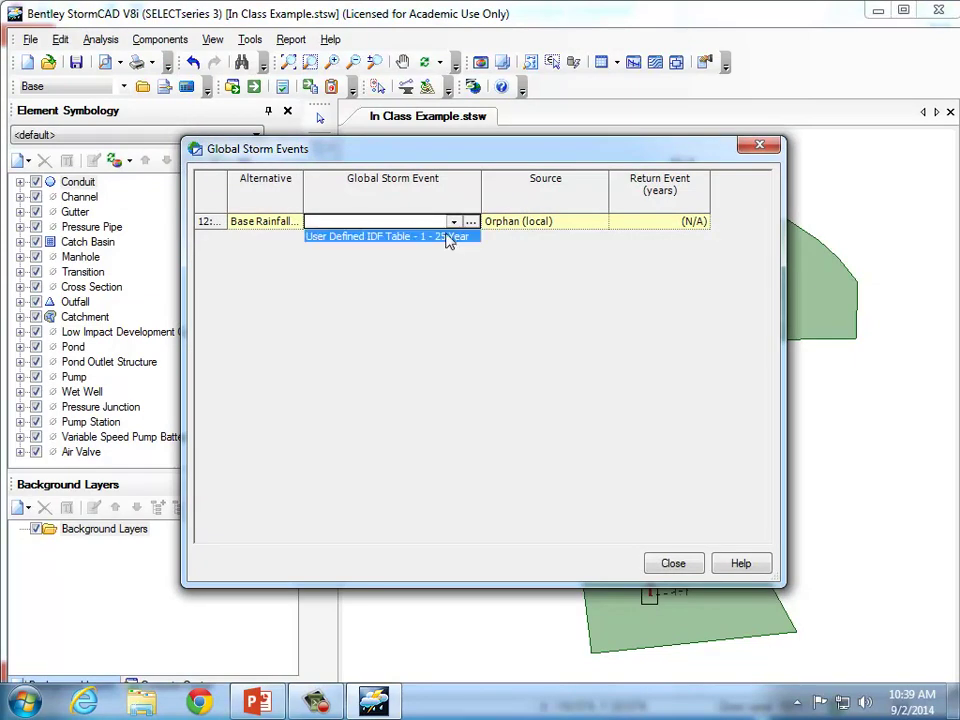
left_click(447, 237)
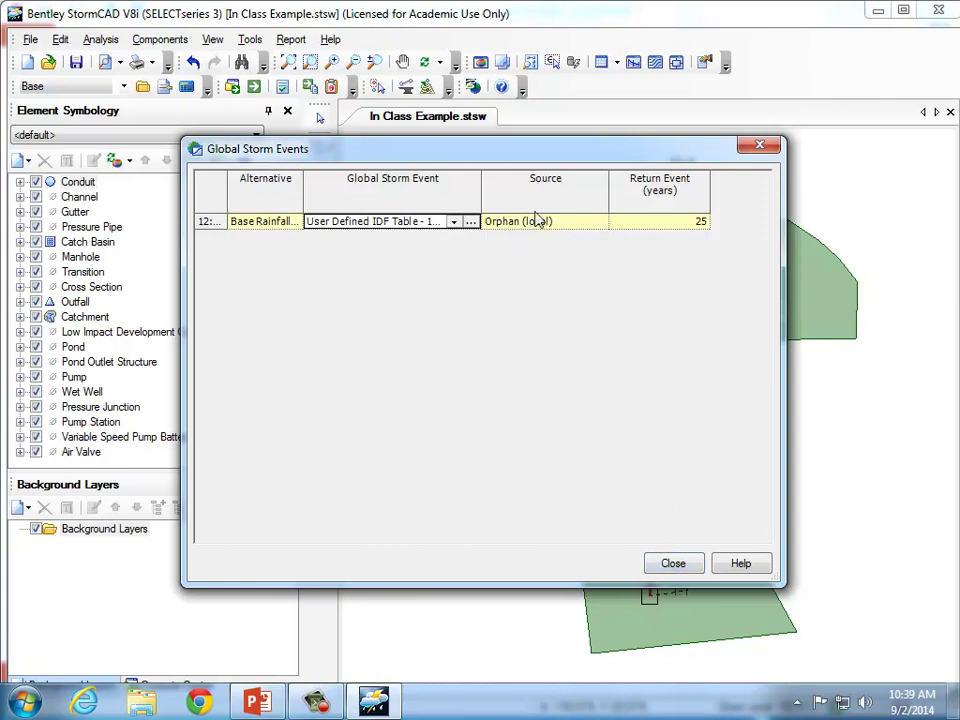
left_click(673, 565)
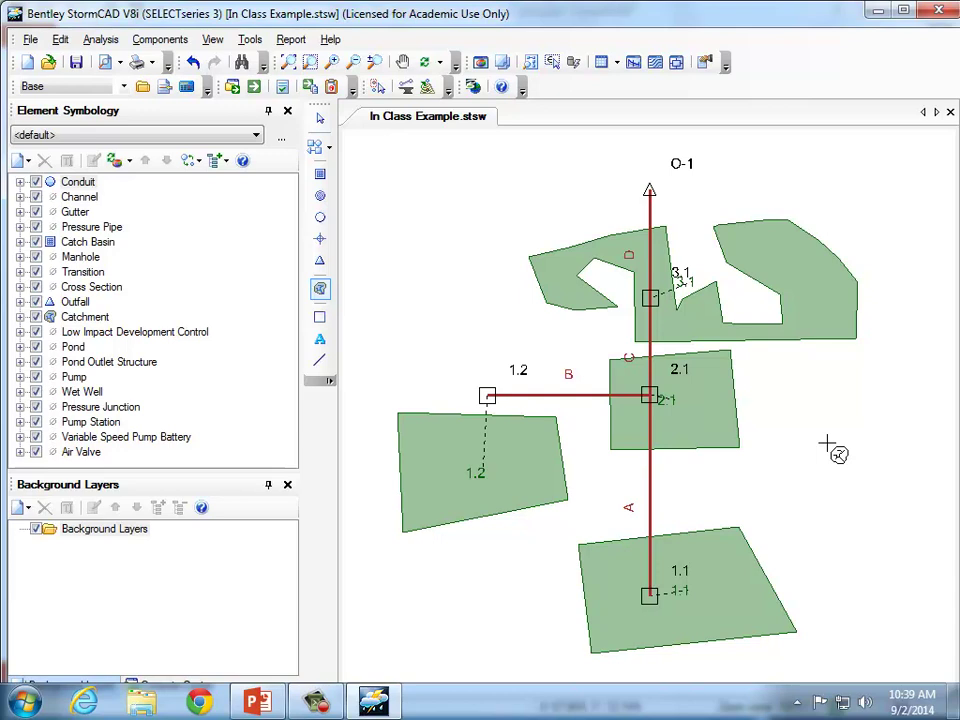
Compute the Base scenario and read through the user notifications for the conduits and nodes.
left_click(254, 89)
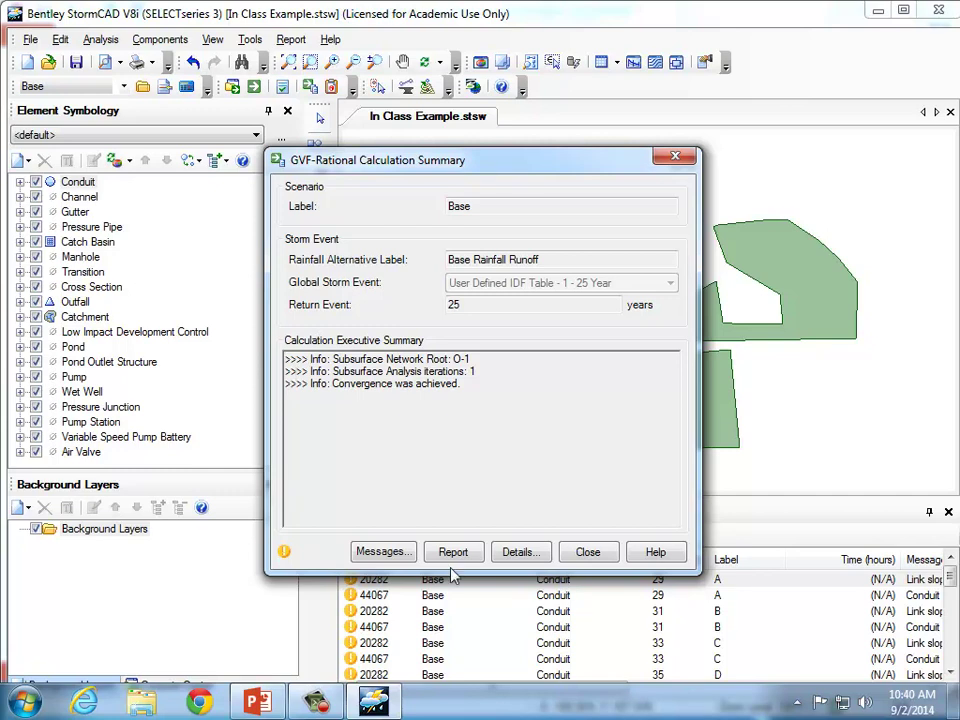
left_click(590, 556)
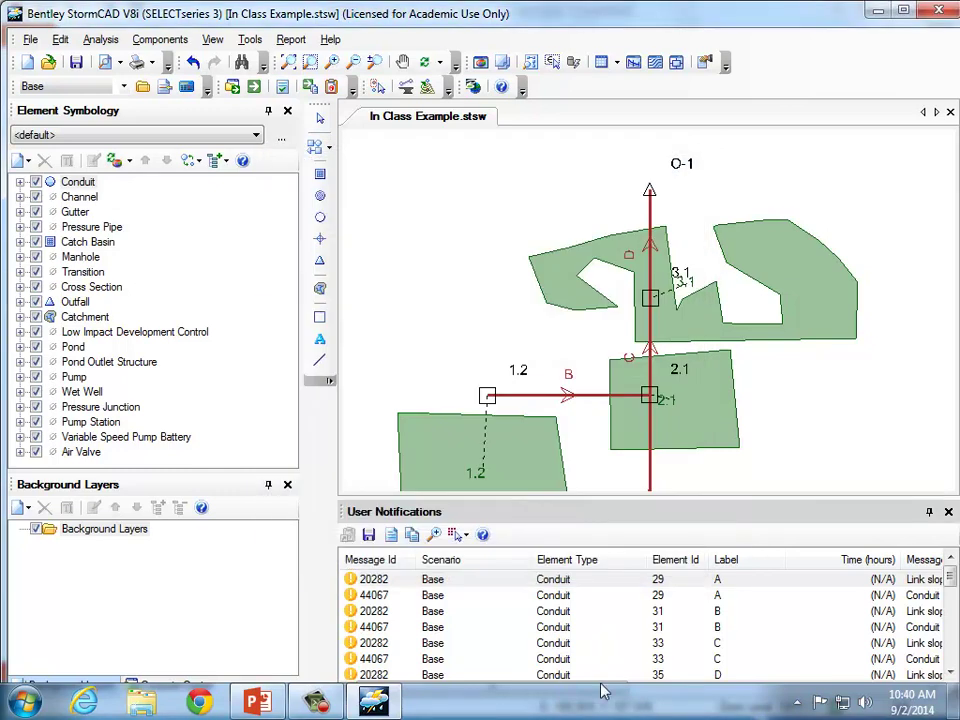
left_click_drag(606, 686, 744, 690)
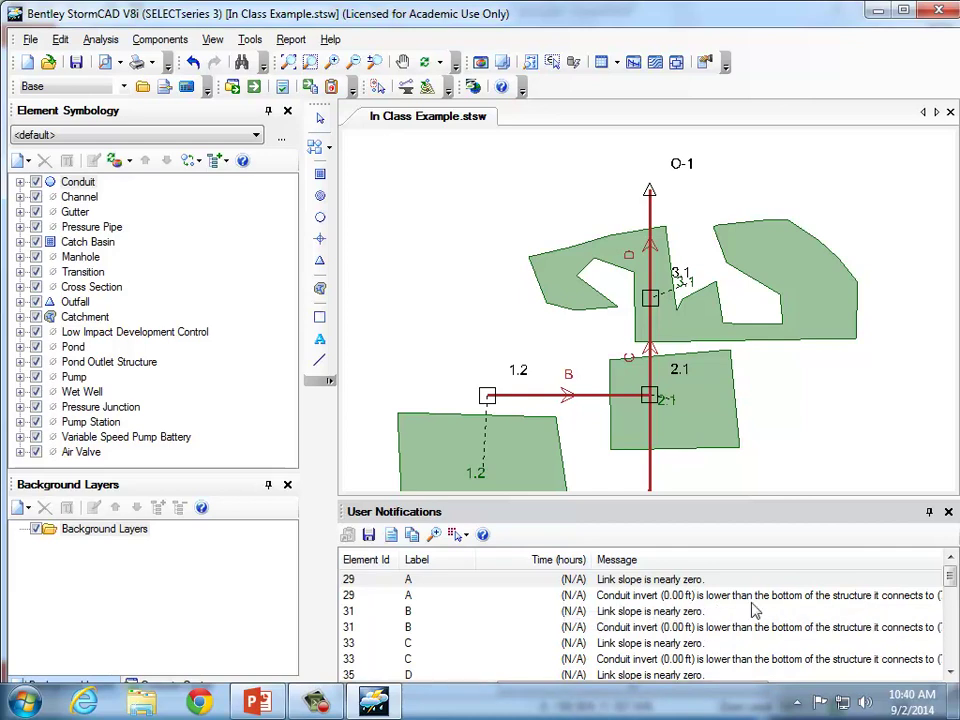
left_click_drag(950, 584, 940, 643)
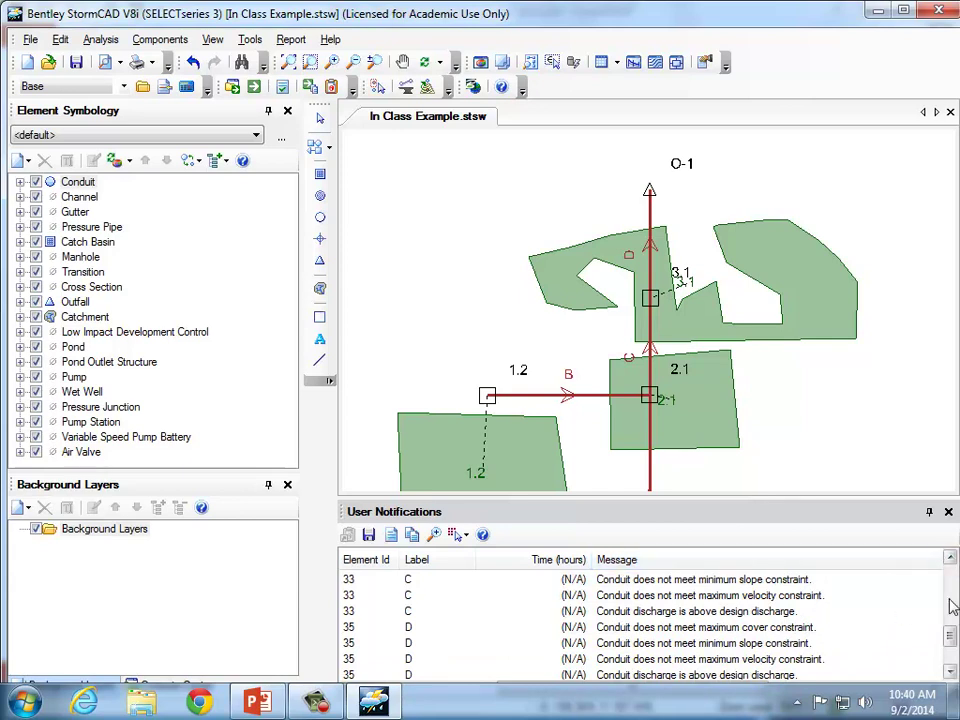
scroll(940, 600, "down", 2)
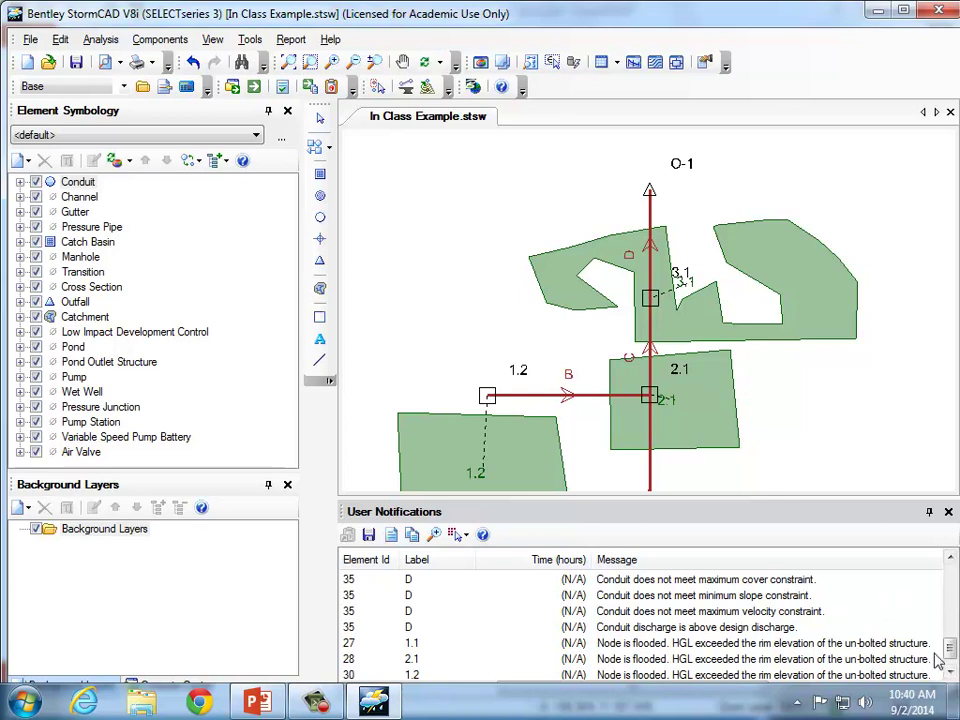
Enlarge the drawing area by maximizing the program window, narrowing the symbology and background layers panes and closing the user notifications.
left_click(903, 10)
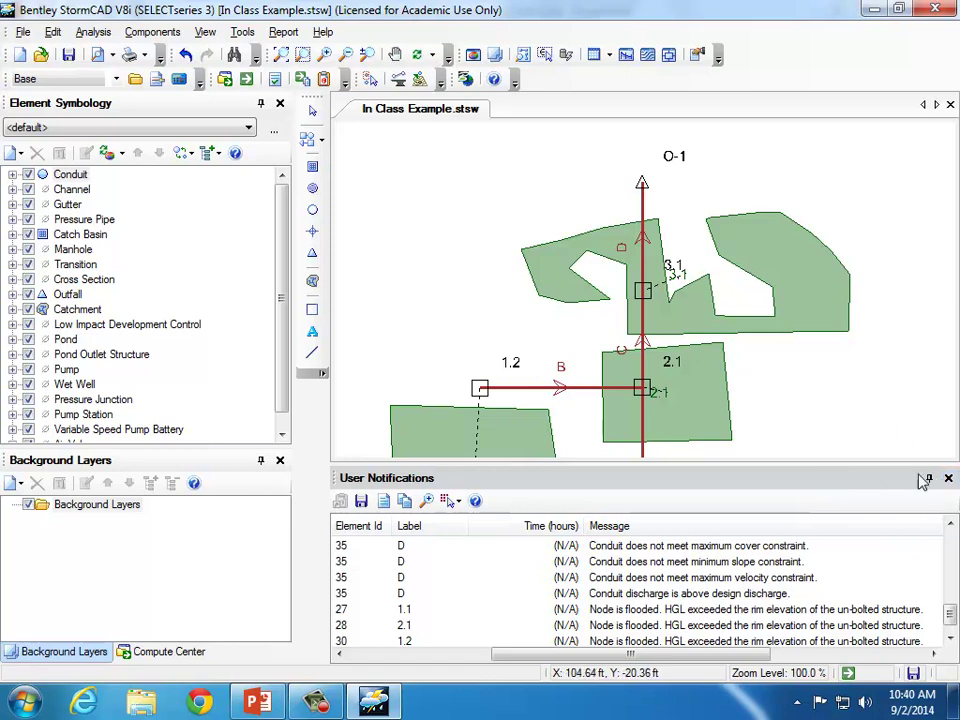
mouse_move(921, 468)
left_mouse_down()
mouse_move(911, 572)
mouse_move(910, 473)
left_mouse_up()
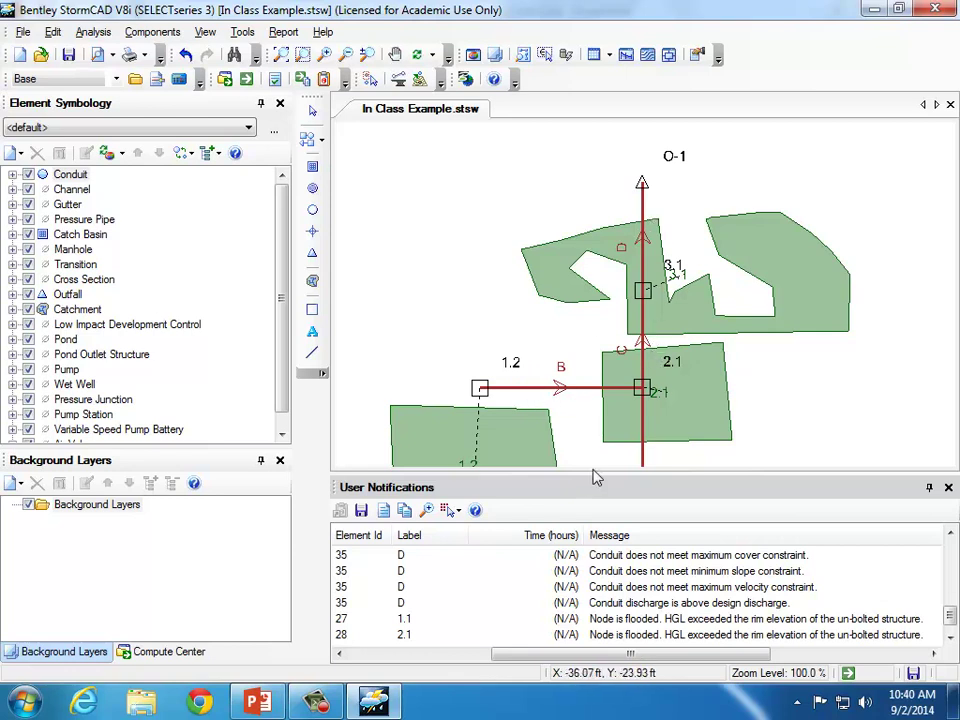
left_click_drag(294, 392, 237, 390)
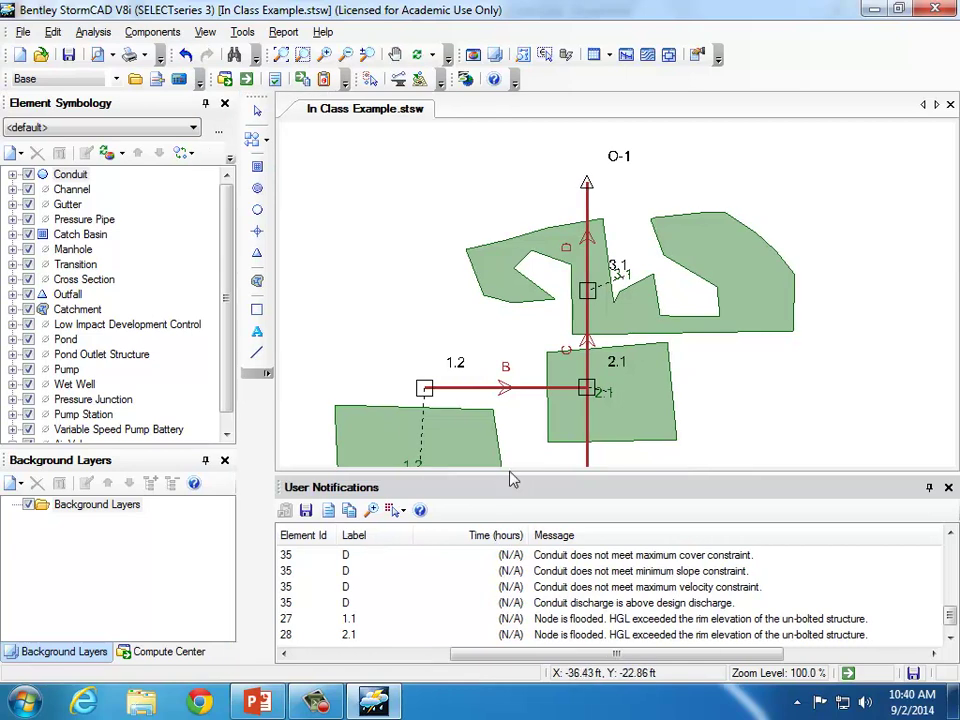
left_click(948, 487)
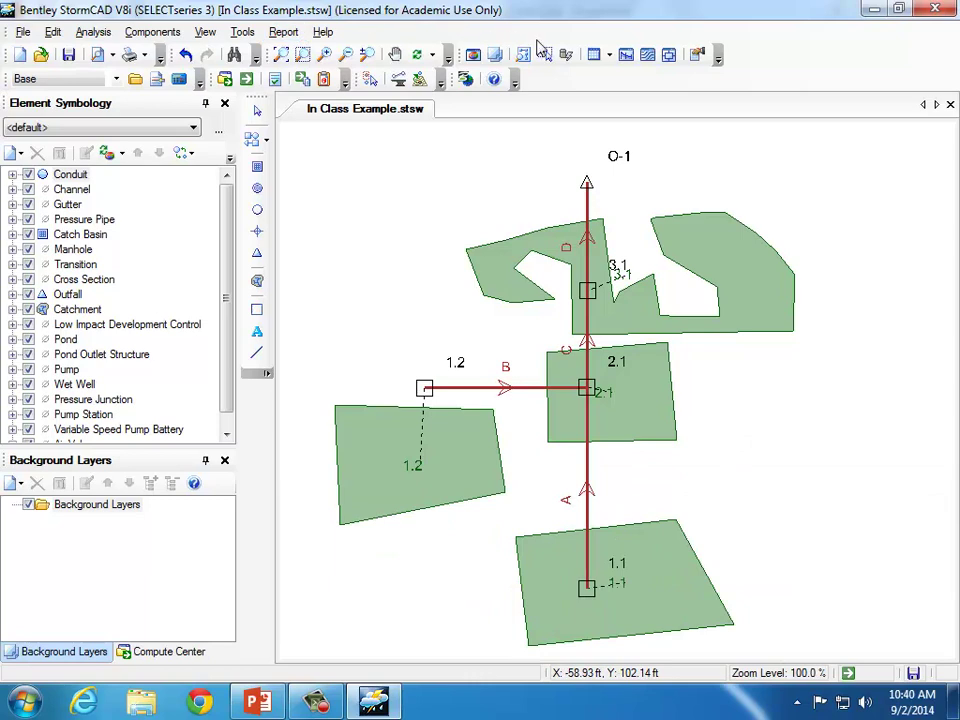
Open the conduit FlexTable and examine the length, slope, diameter, flow, velocity and capacity columns.
left_click(609, 55)
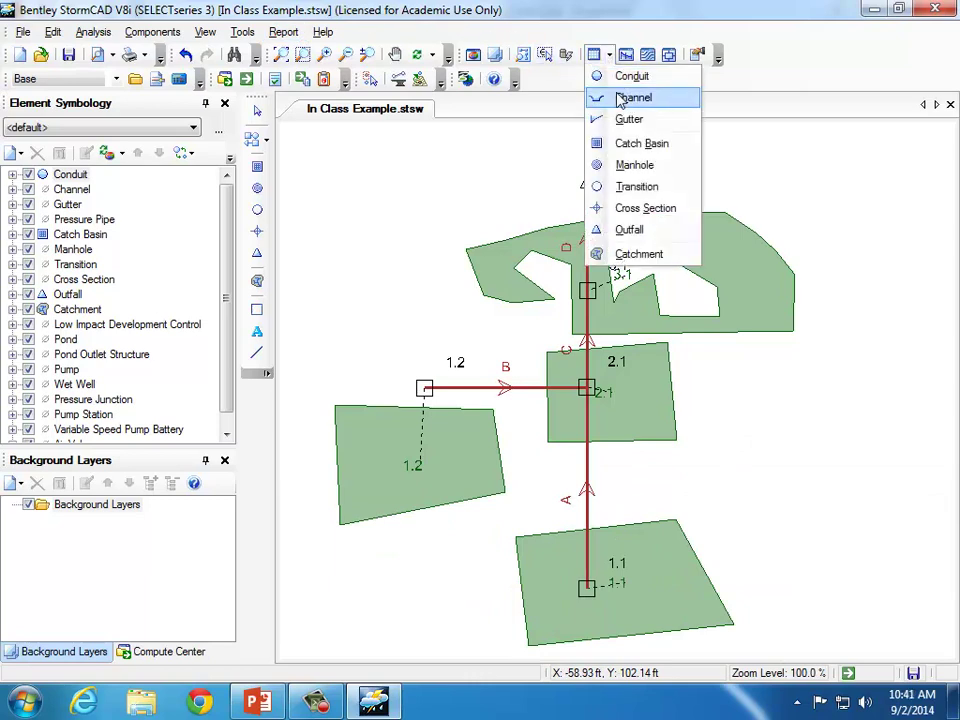
left_click(626, 77)
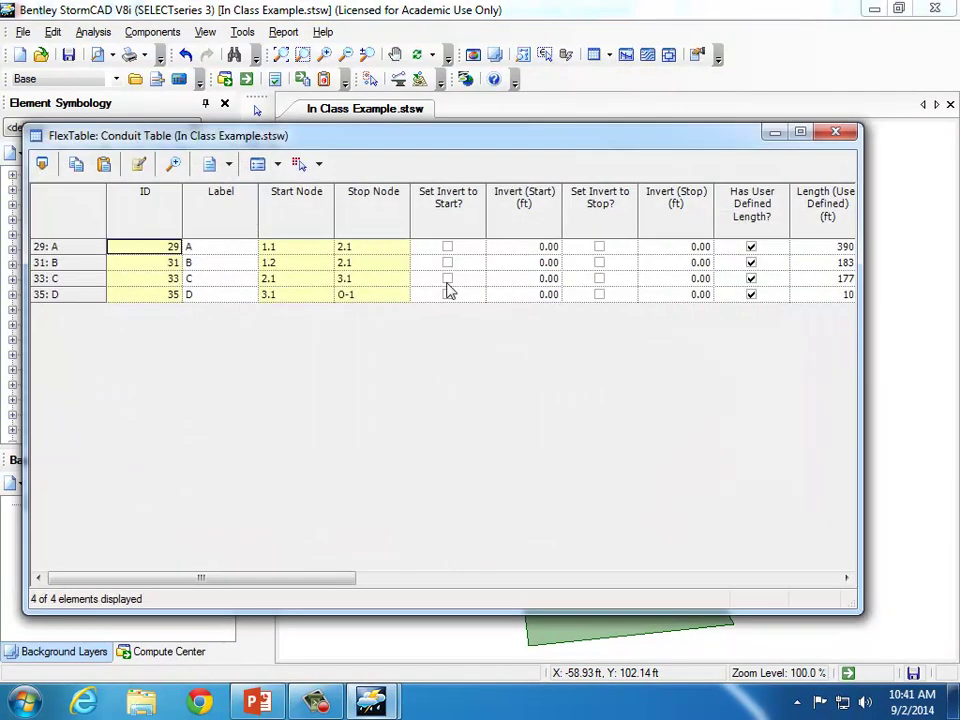
left_click_drag(281, 578, 621, 579)
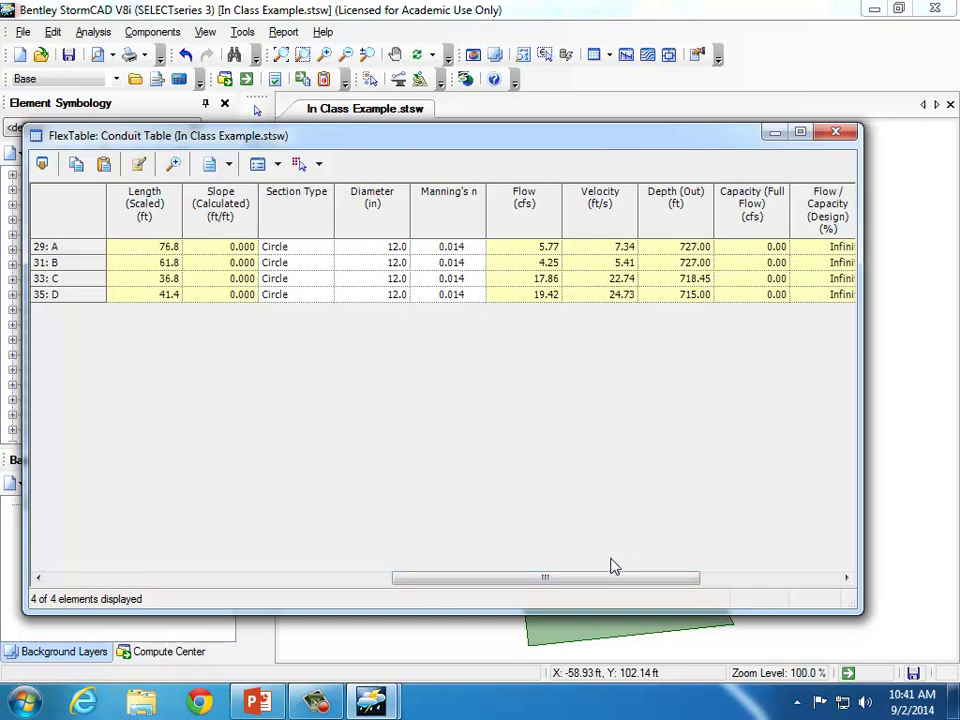
left_click_drag(622, 588, 694, 581)
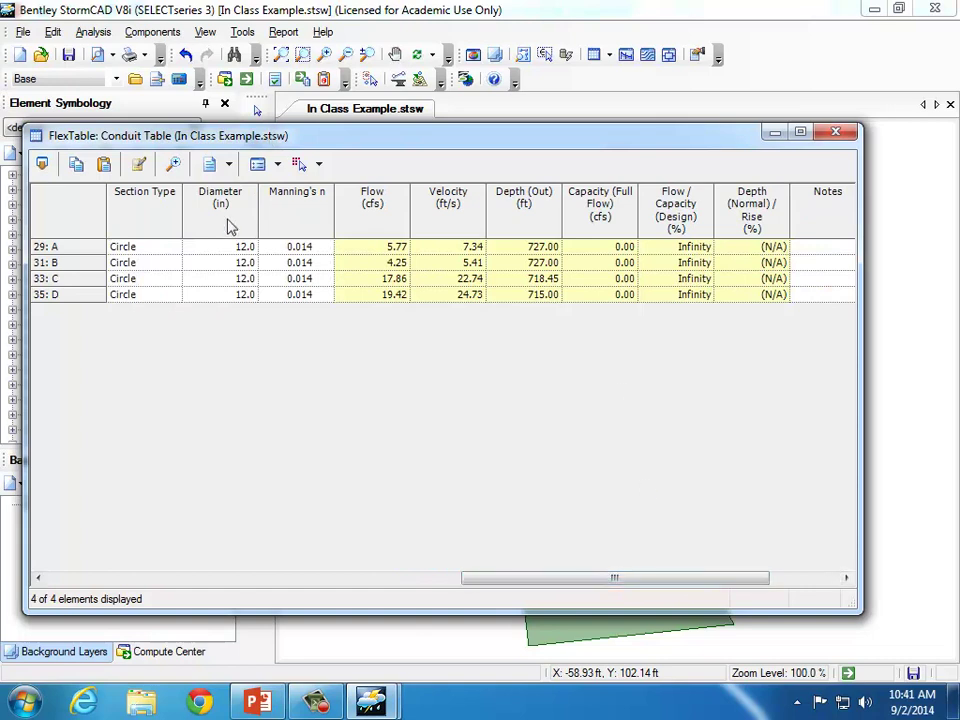
left_click_drag(681, 583, 586, 583)
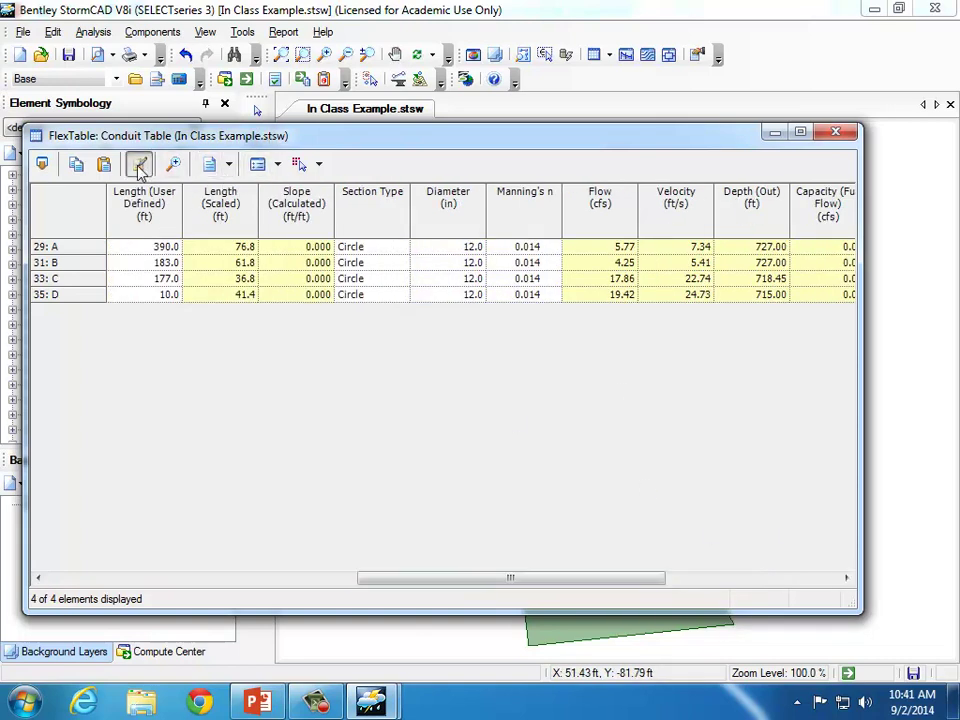
Review the available and selected columns of the conduit table and cancel without editing them.
left_click(139, 164)
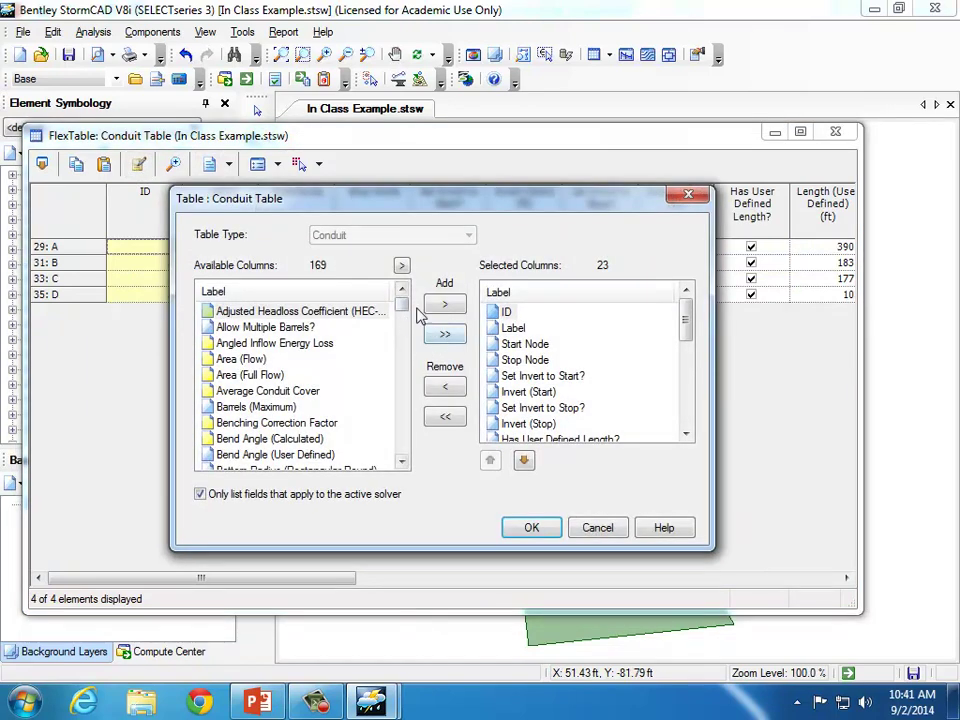
left_click_drag(400, 305, 400, 366)
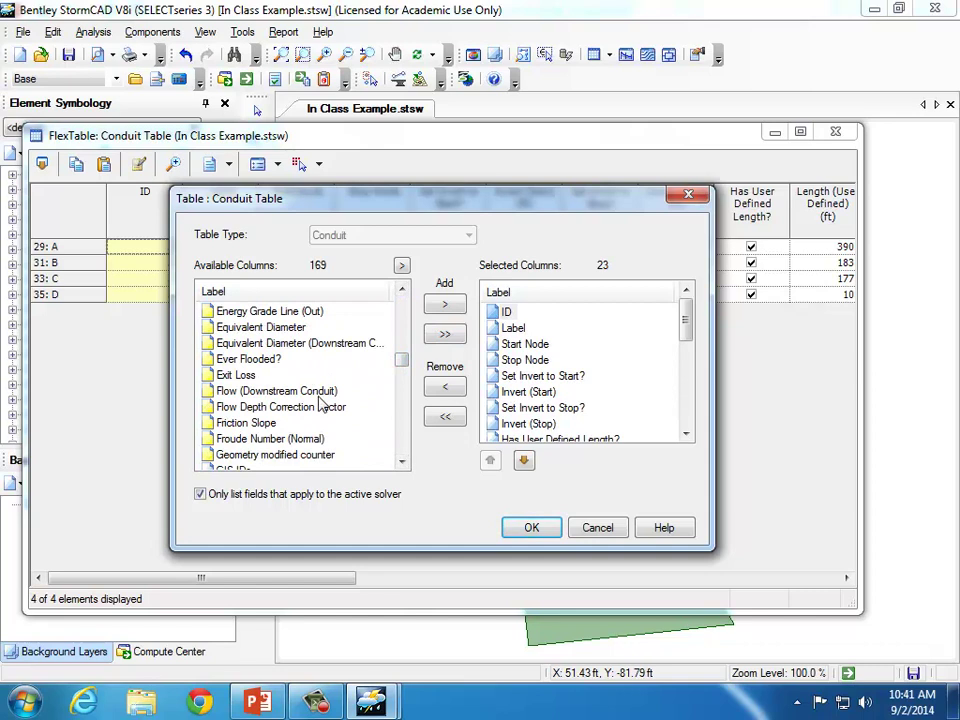
left_click_drag(684, 322, 685, 381)
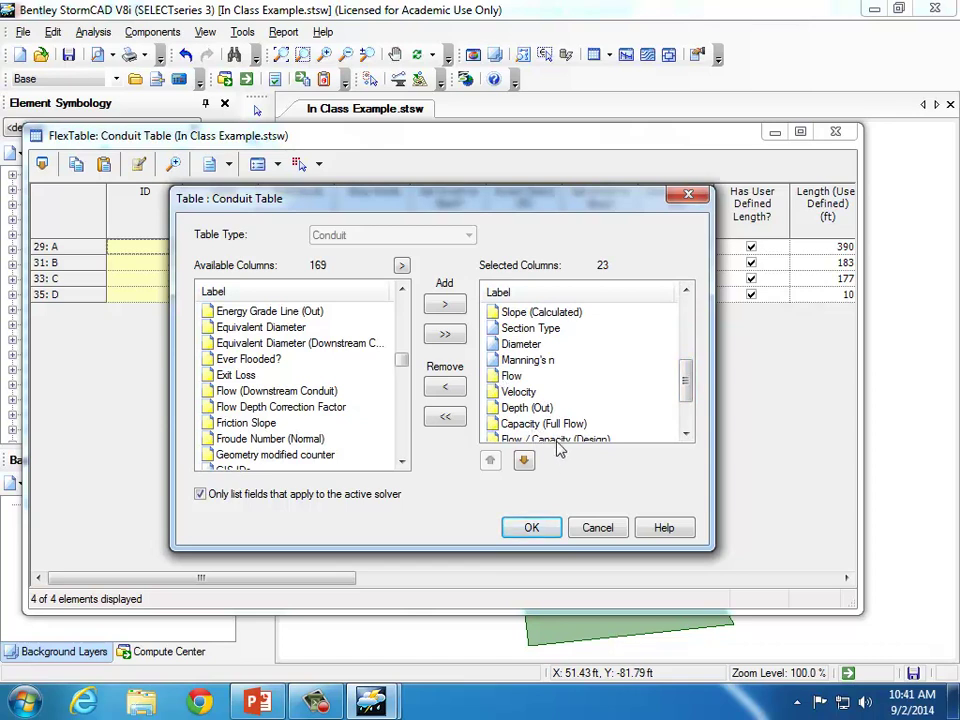
left_click(602, 530)
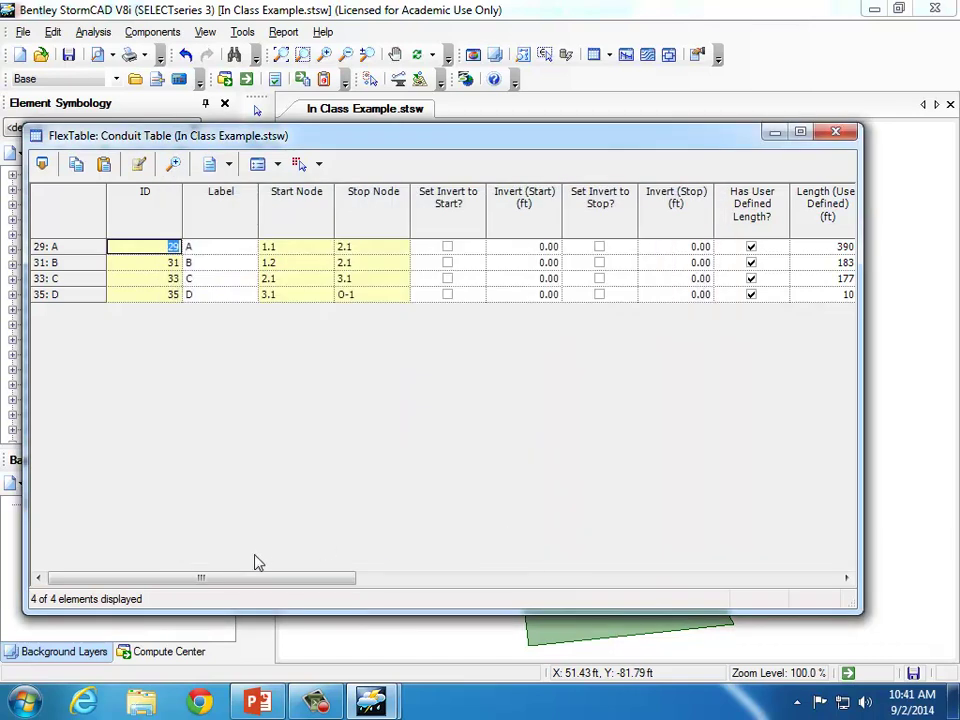
Show the conduit table's Diameter column in ft with a display precision of 2.
left_click_drag(352, 579, 606, 572)
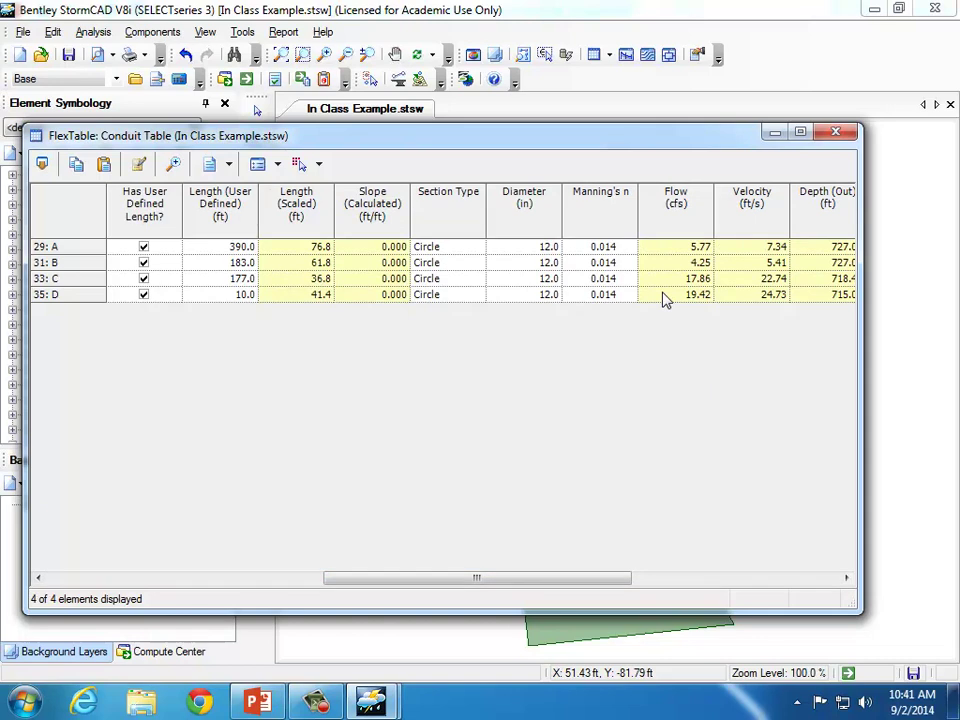
double_click(550, 248)
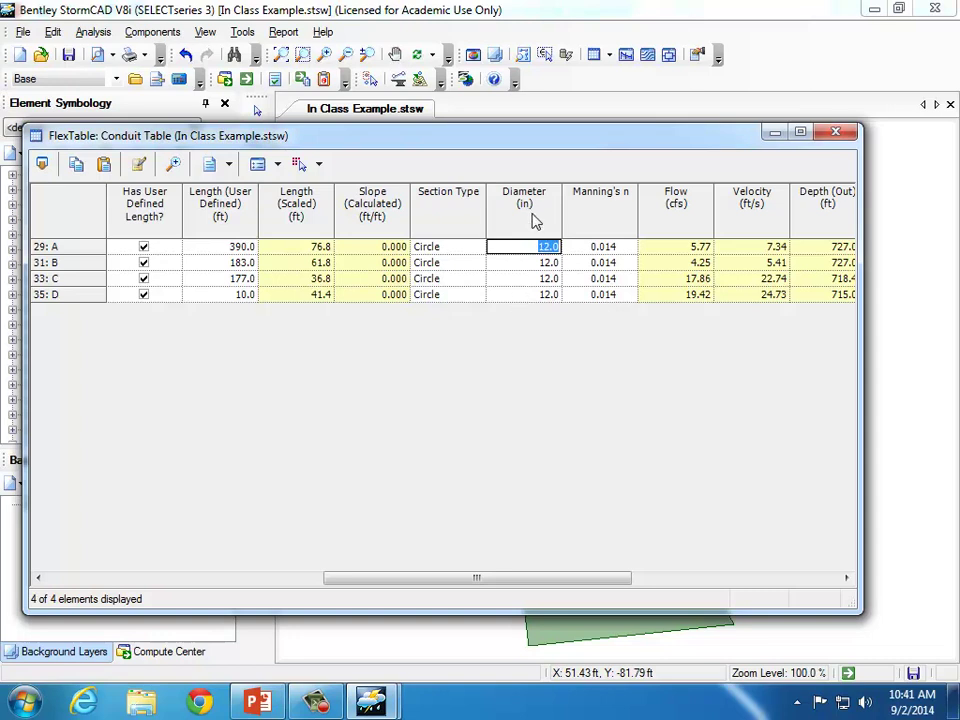
right_click(533, 214)
left_click(582, 225)
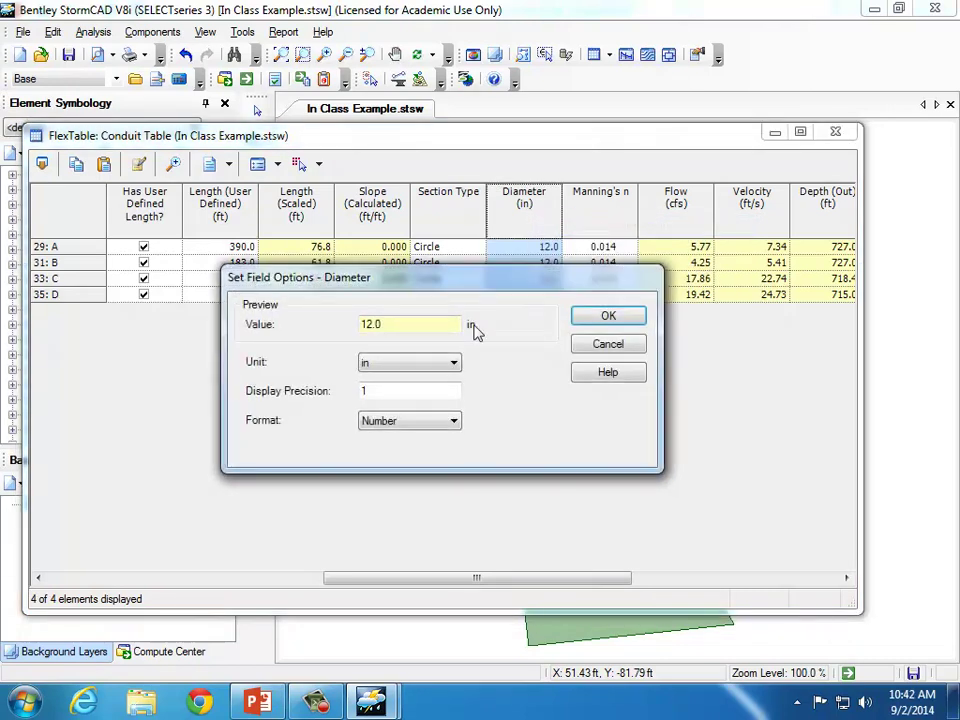
left_click(452, 362)
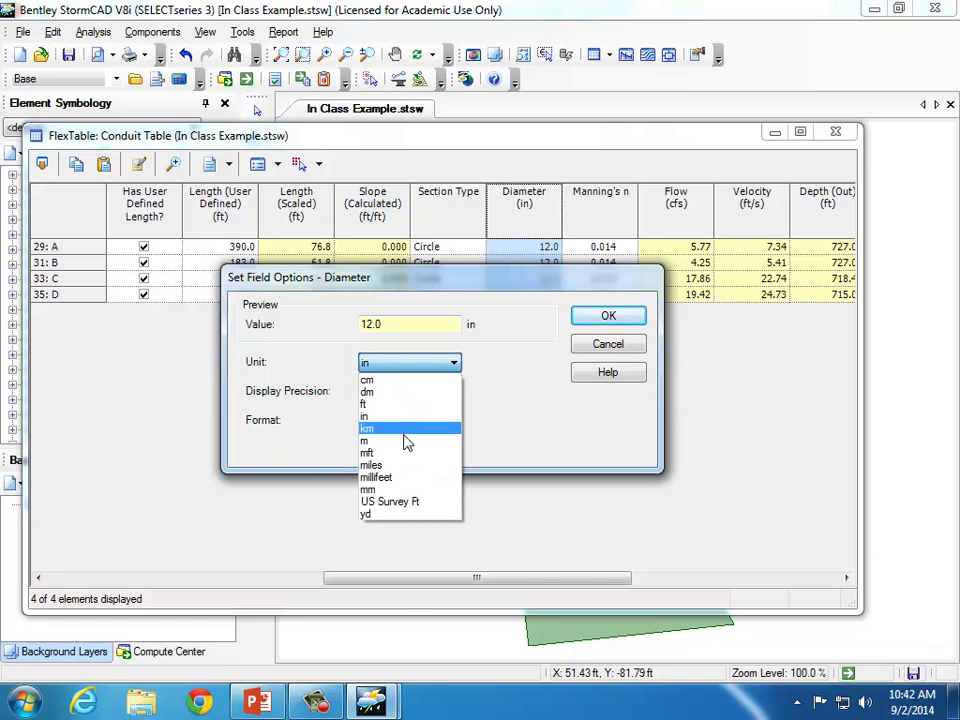
left_click(414, 405)
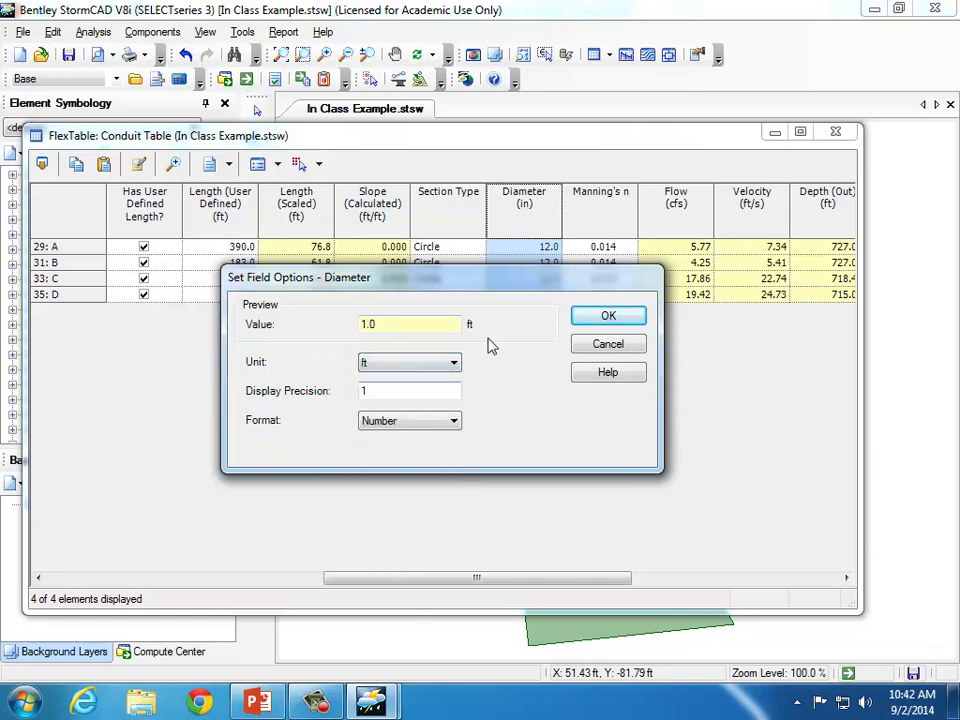
left_click(364, 392)
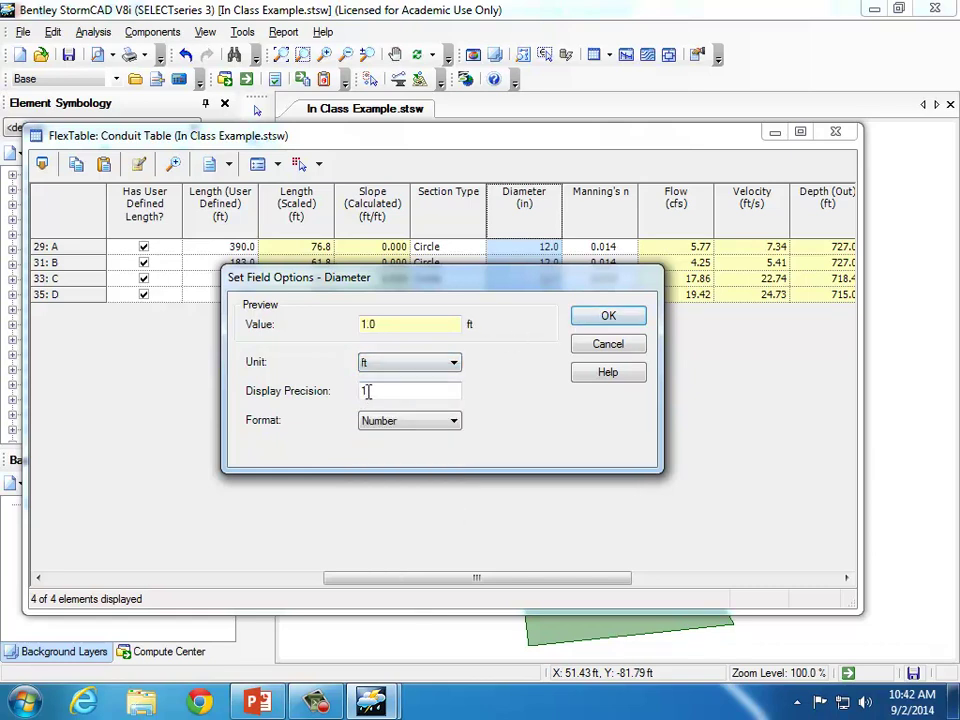
double_click(364, 392)
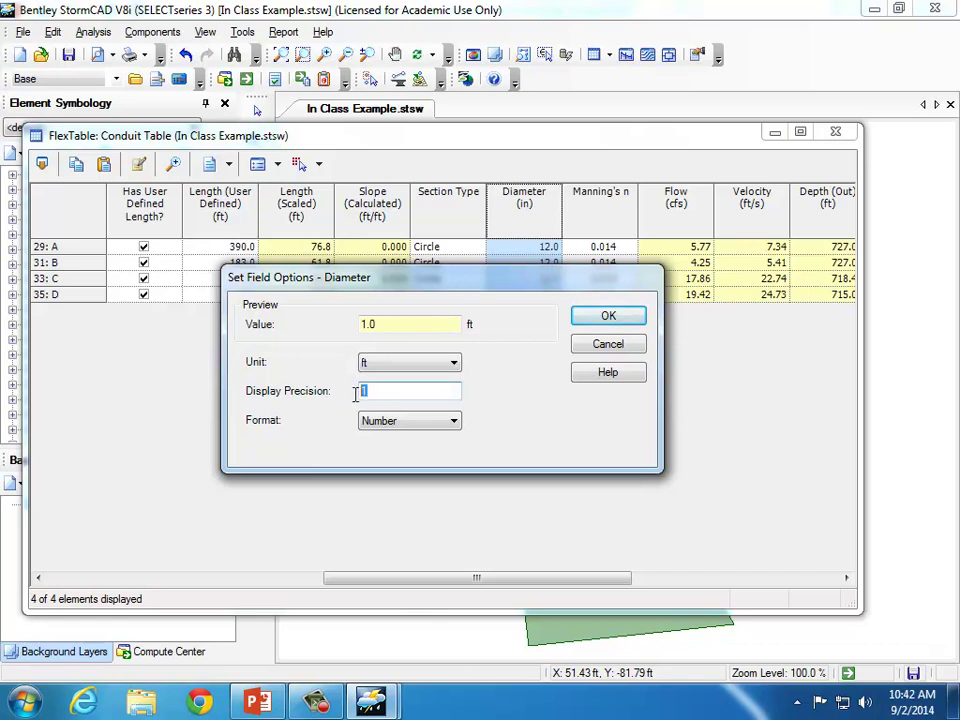
type("2")
left_click(615, 316)
Set the conduit diameters to 1.25 ft for A, 1.5 ft for B, 1.75 ft for C and 1.75 ft for D.
left_click(548, 246)
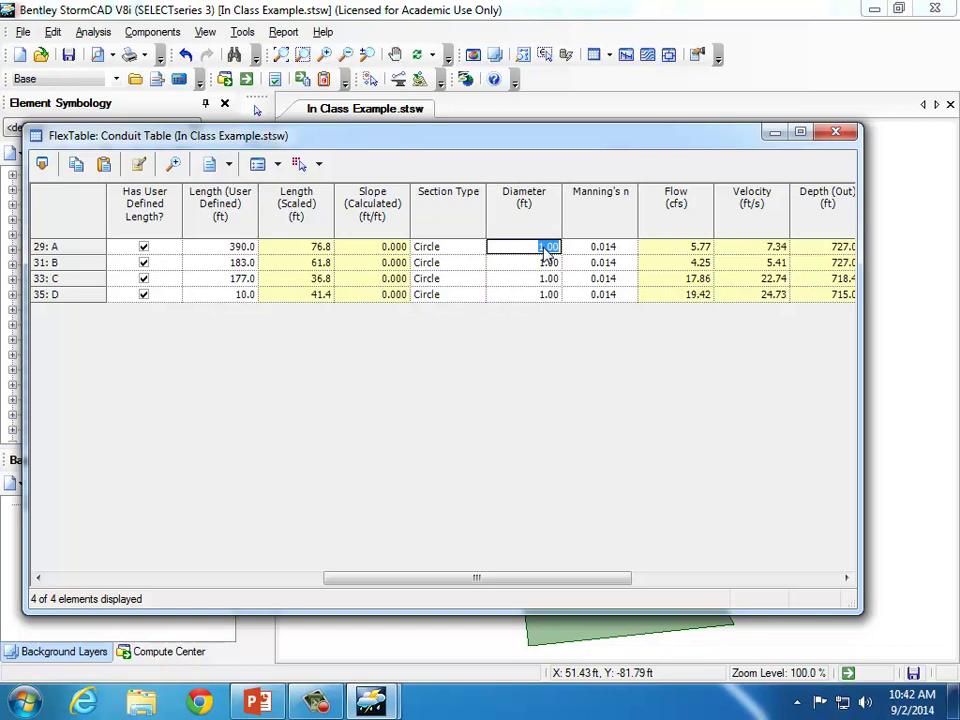
type("1.25")
key("Return")
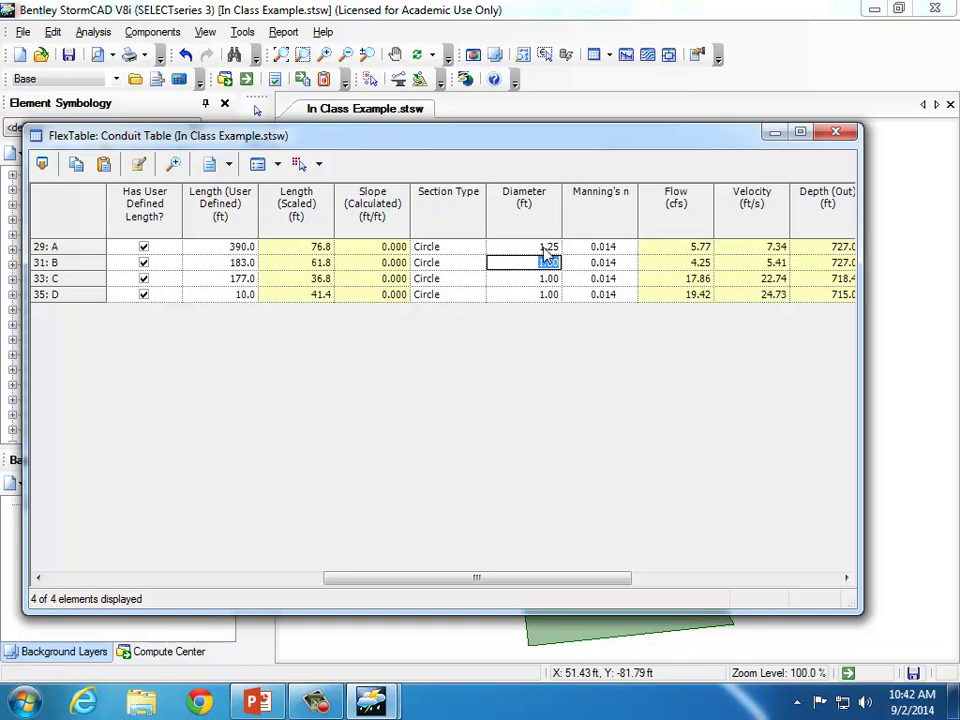
type("1.5")
key("Return")
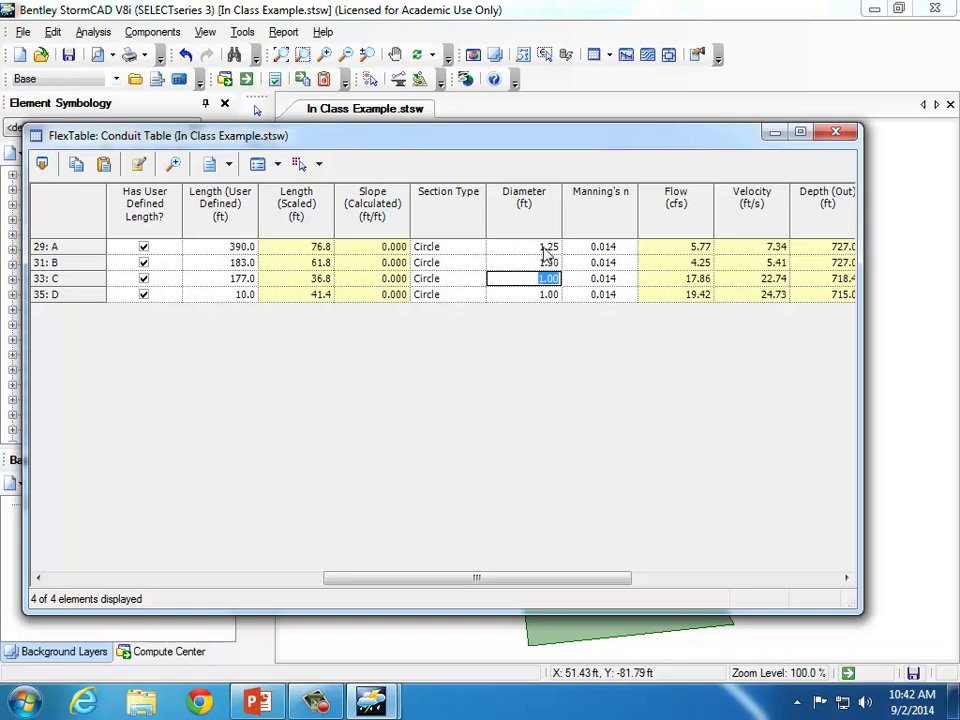
type("1.75")
key("Return")
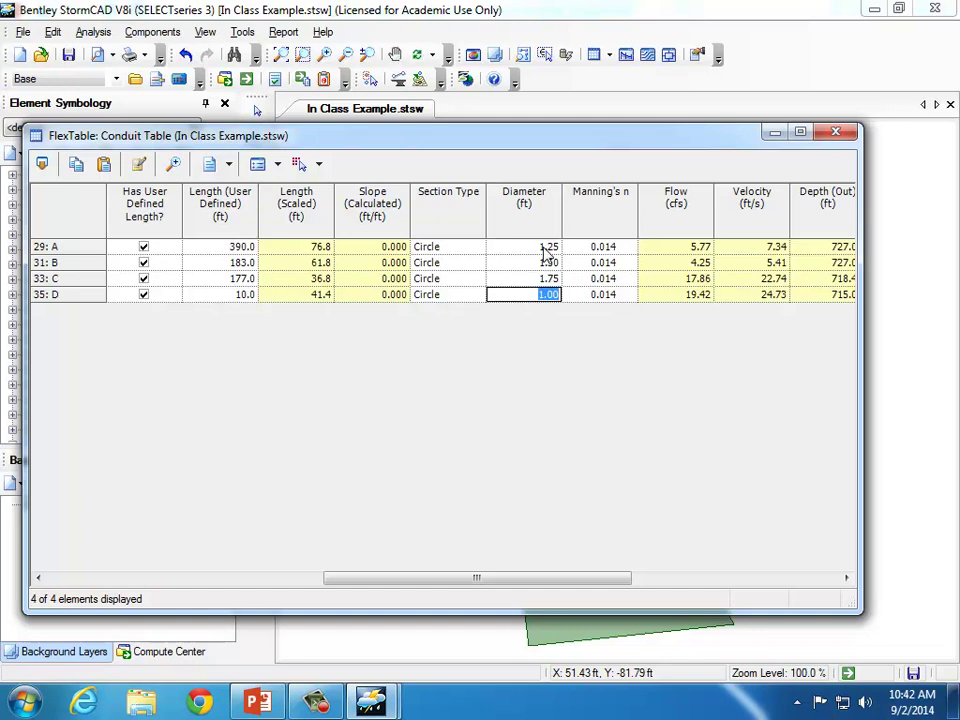
type("1.75")
key("Up")
Examine the flow, velocity and full flow capacity of the conduits alongside their new diameters.
left_click(693, 247)
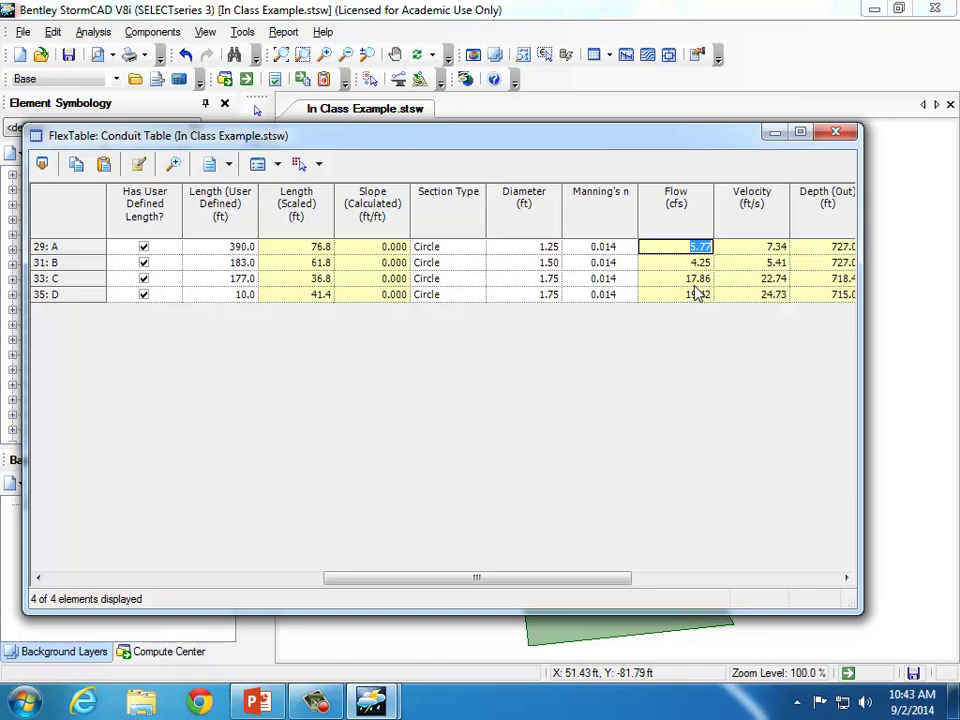
left_click(698, 281)
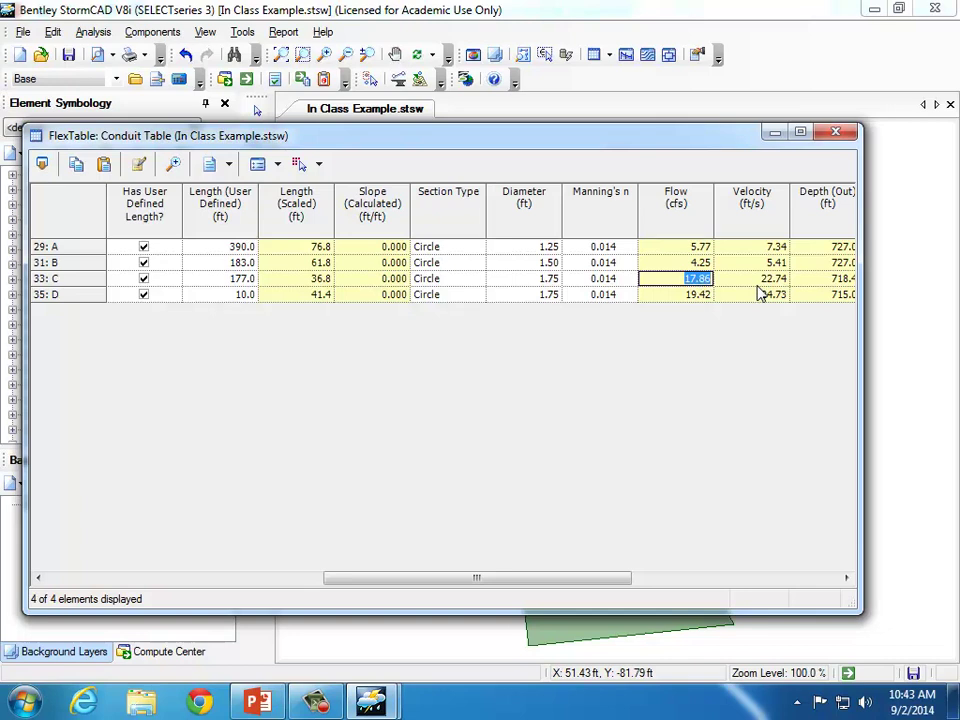
left_click_drag(519, 580, 739, 579)
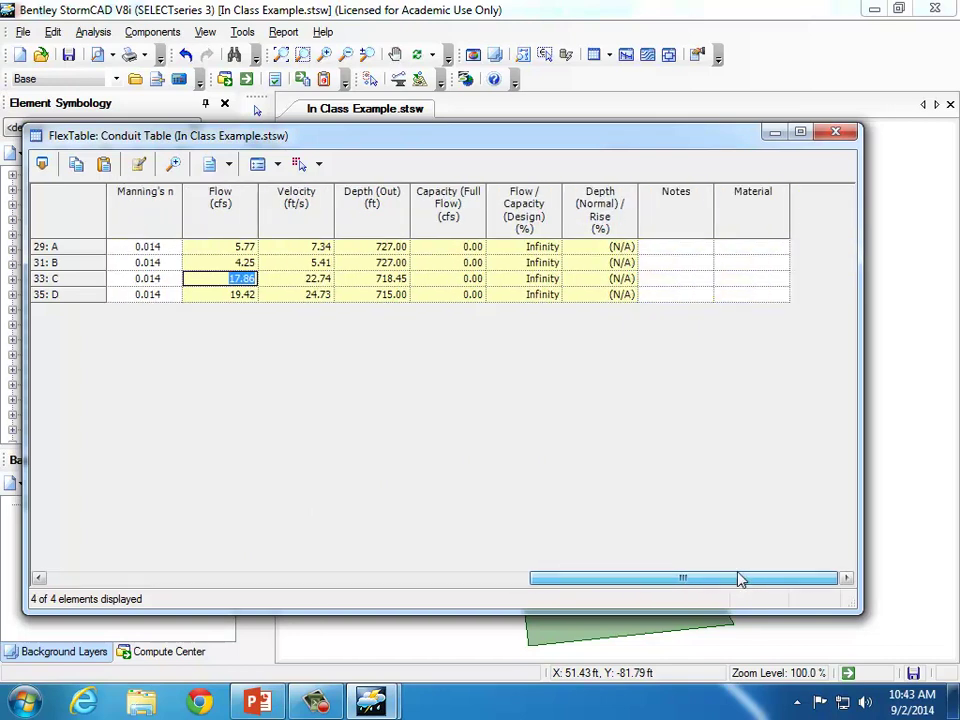
left_click(469, 220)
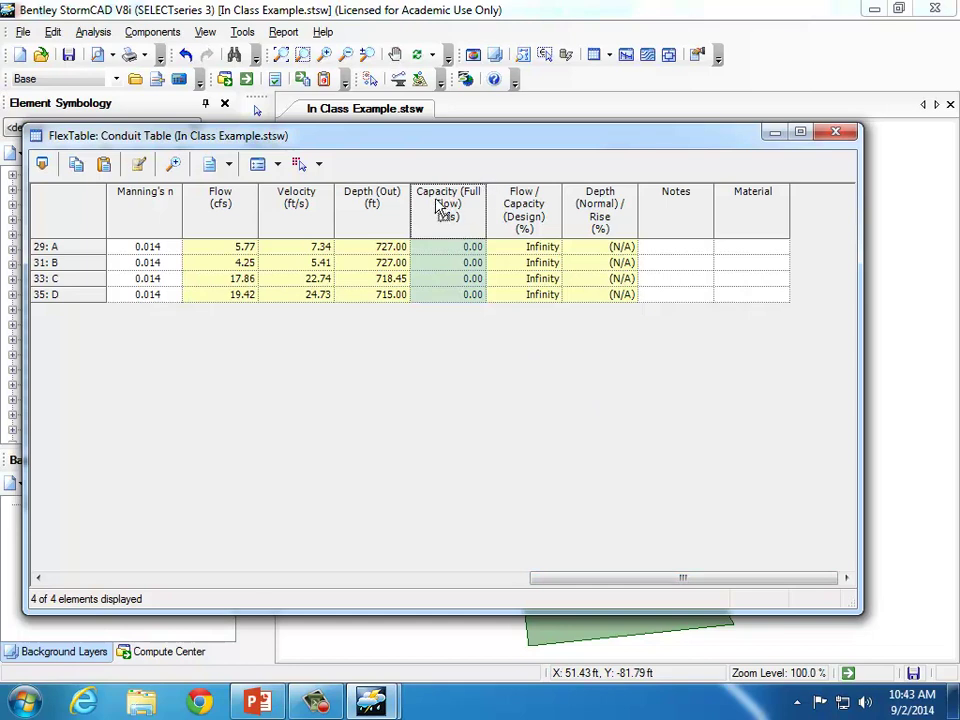
left_click_drag(565, 577, 541, 602)
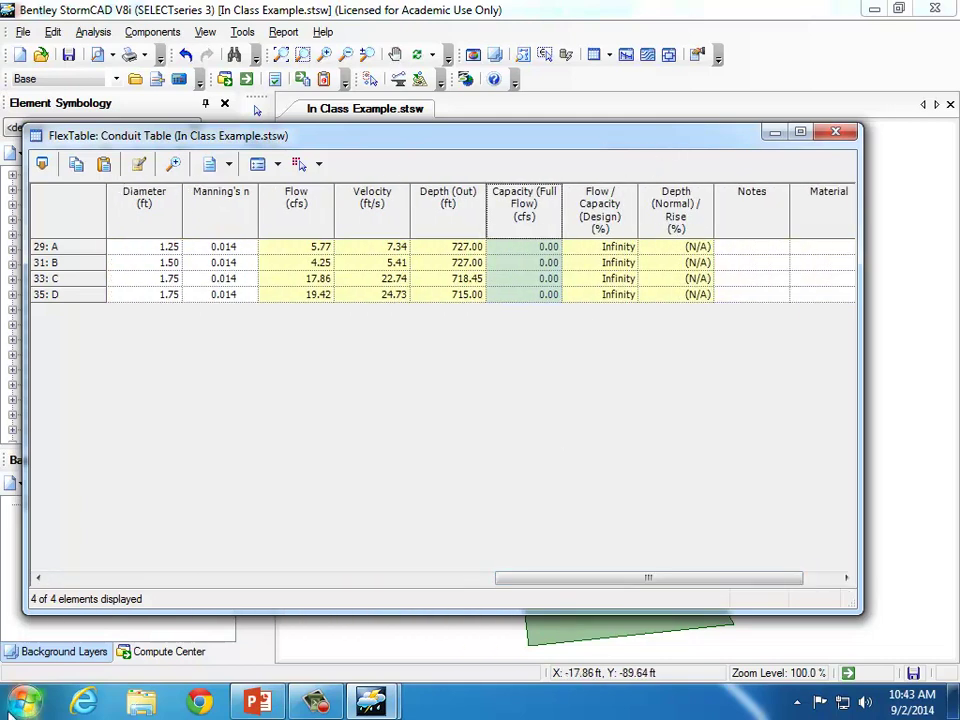
Open Remote Desktop Connection and sign in to the remembered remote computer with the account password.
left_click(25, 703)
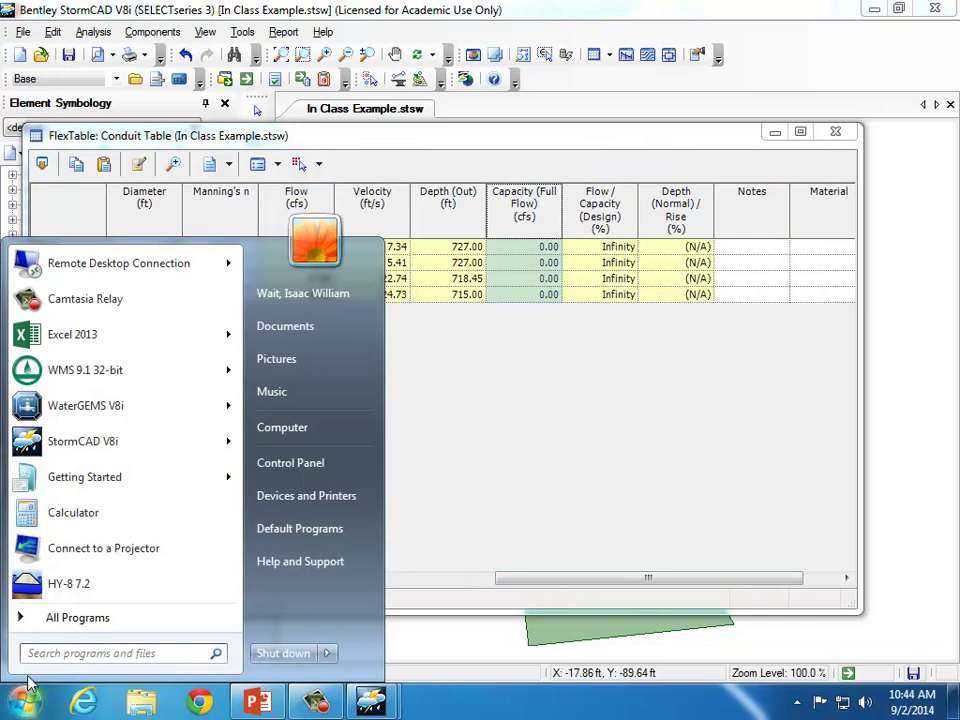
type("remote")
key("Return")
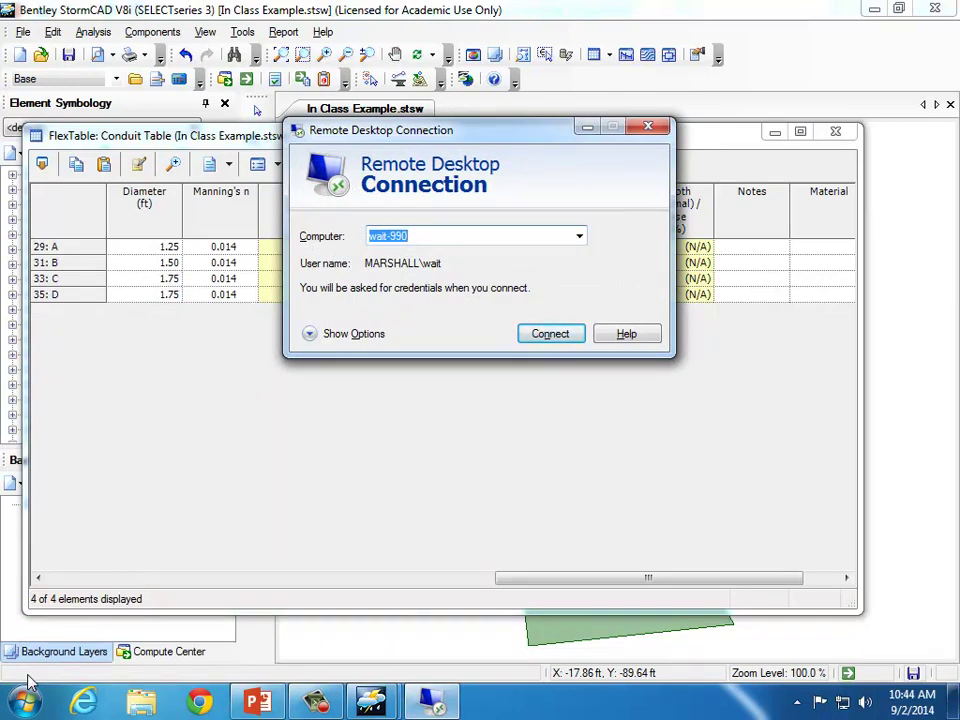
key("Return")
type("*****")
key("Return")
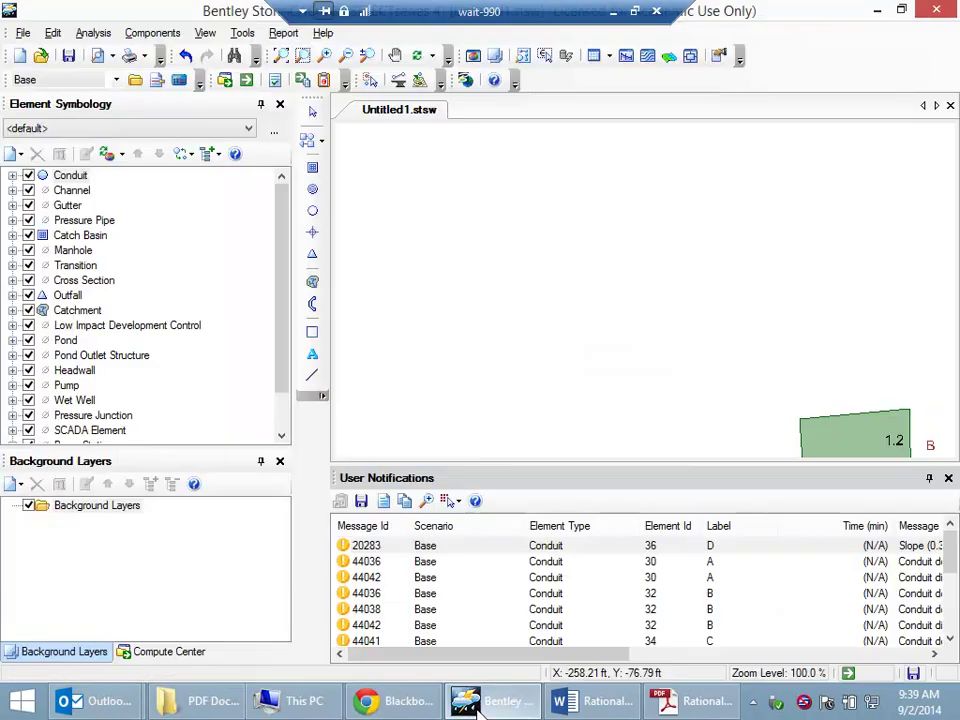
Fit the whole Untitled1.stsw network in view and examine the flow and capacity results in its conduit FlexTable.
left_click(281, 57)
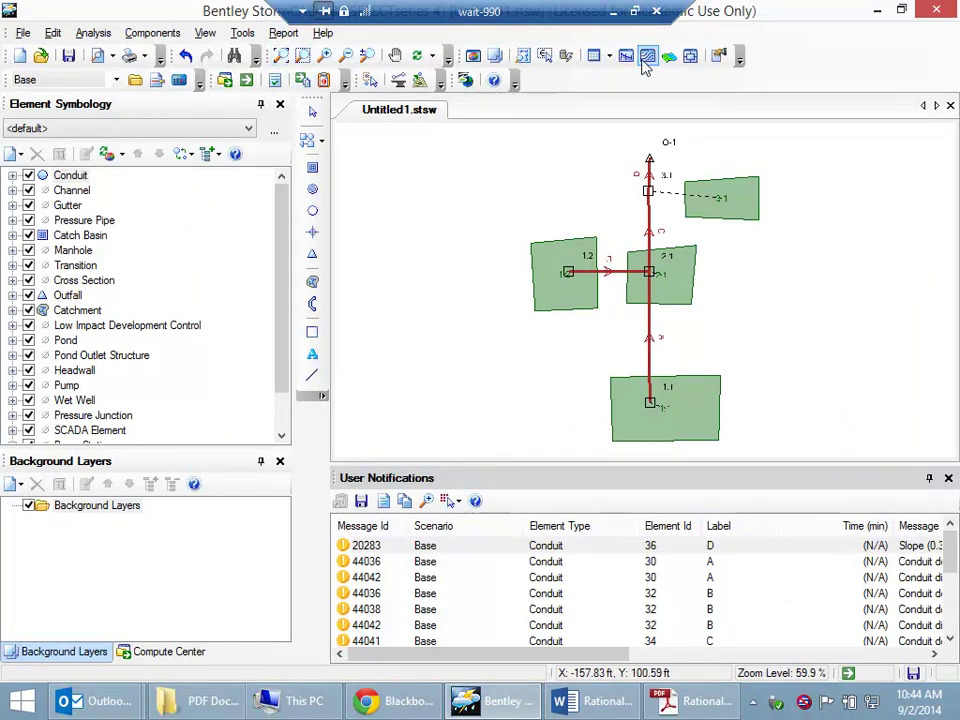
left_click(609, 56)
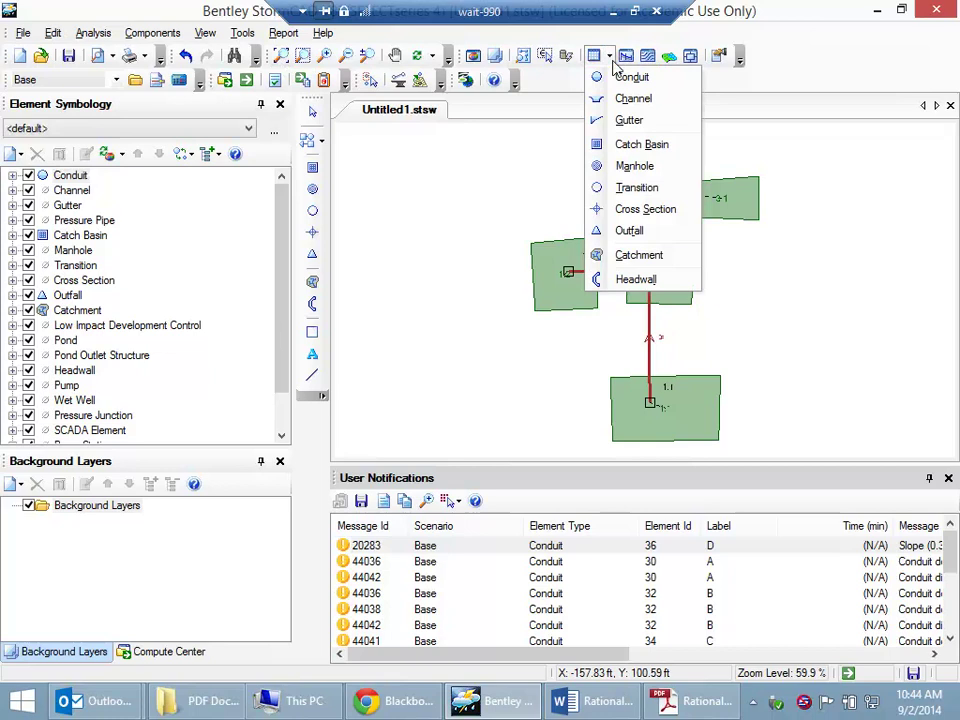
left_click(660, 84)
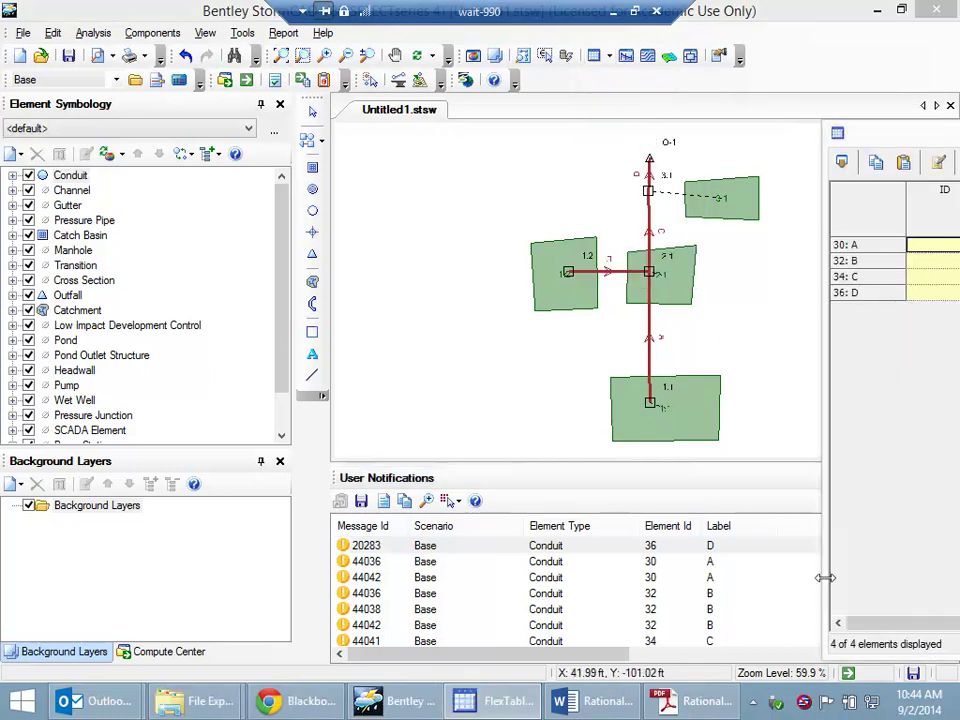
left_click_drag(859, 141, 420, 114)
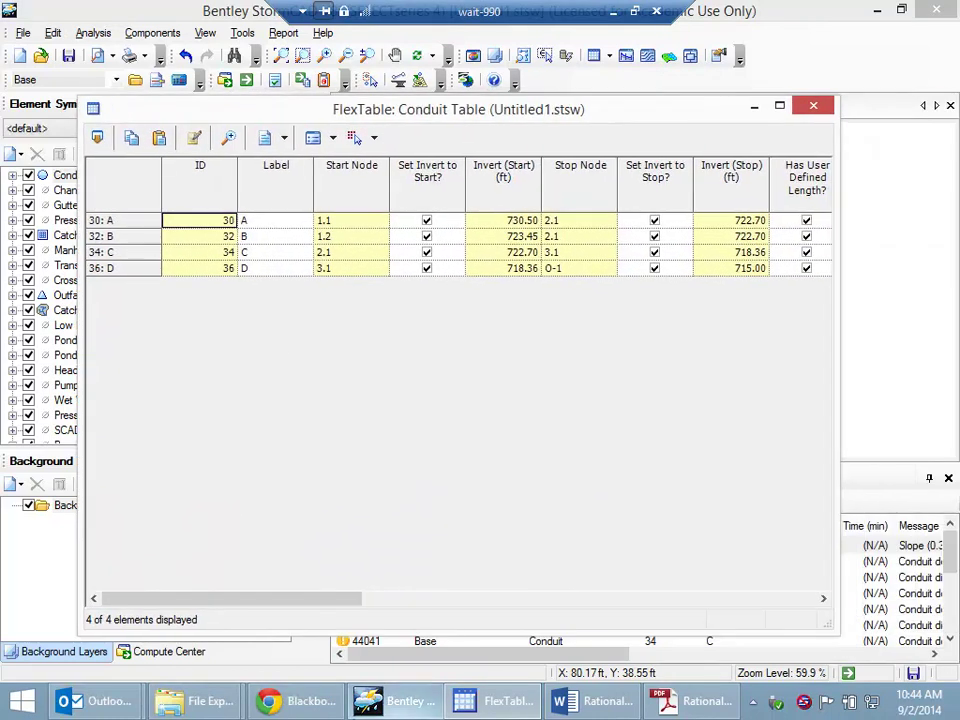
left_click_drag(324, 598, 782, 583)
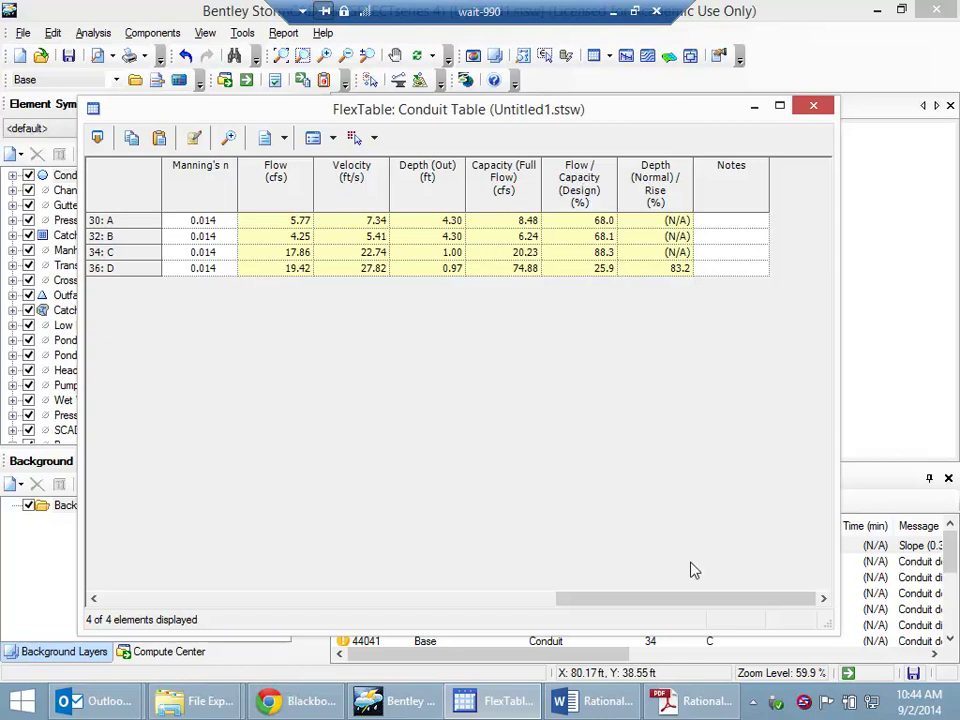
Try a 12 in diameter for conduit A in the Untitled1.stsw conduit table.
left_click_drag(694, 600, 643, 598)
left_click(279, 225)
type("12")
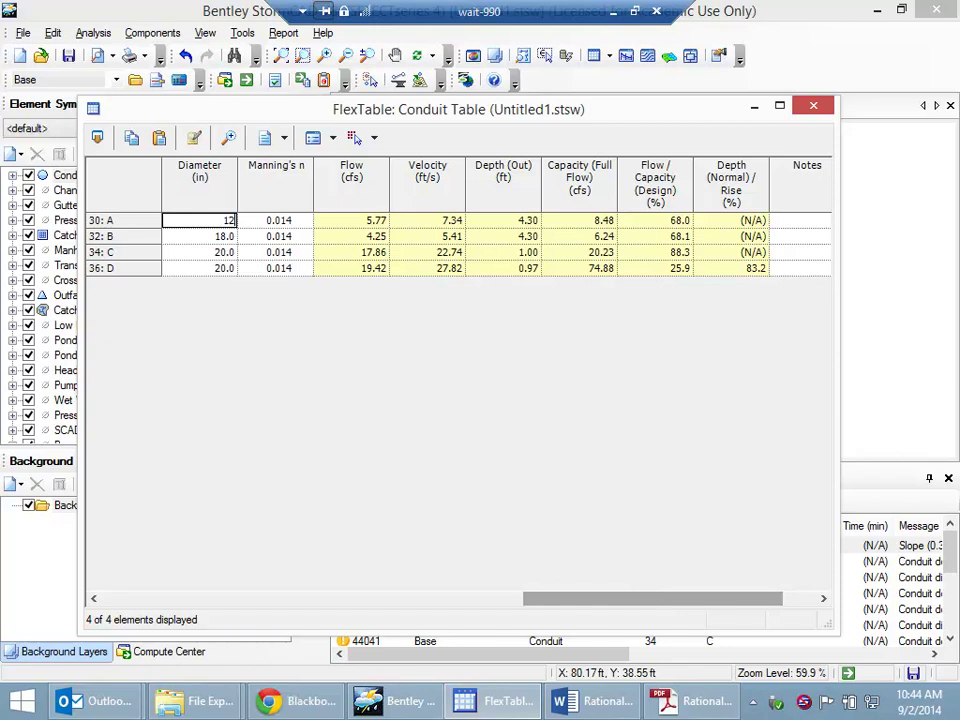
key("Return")
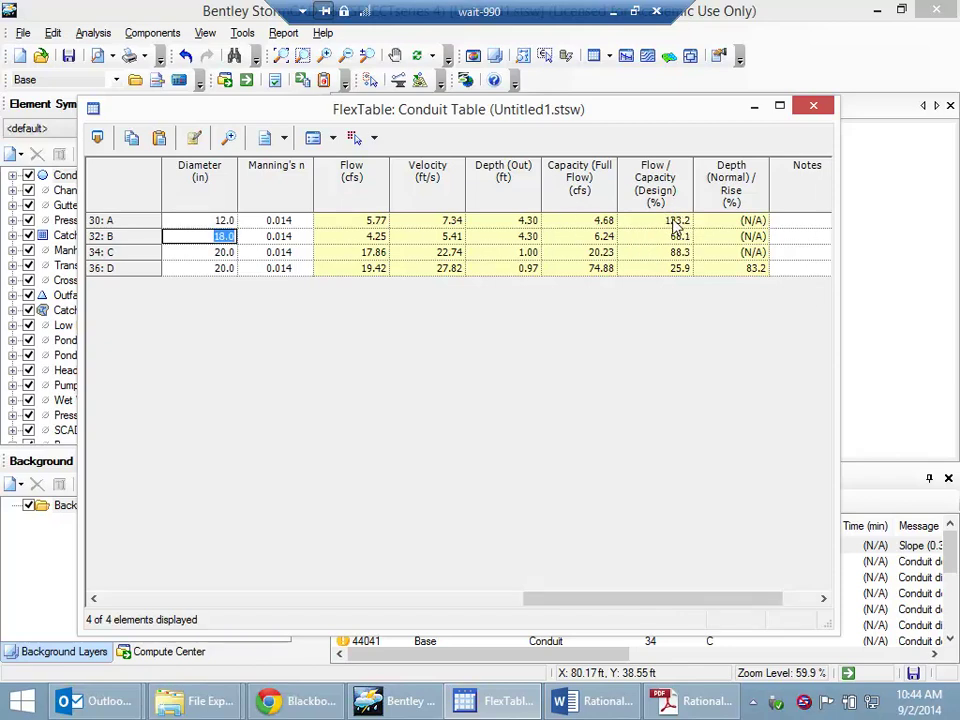
Set conduit A's diameter to 15 in, leave the remote session and close the In Class Example conduit table.
left_click(222, 220)
type("15")
key("Return")
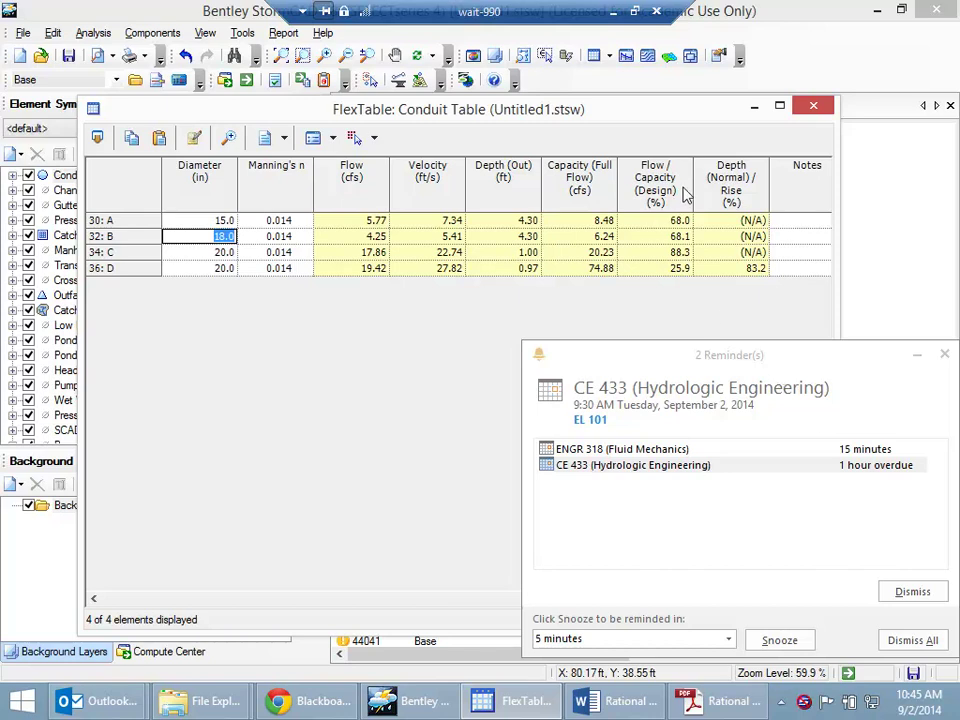
left_click(813, 105)
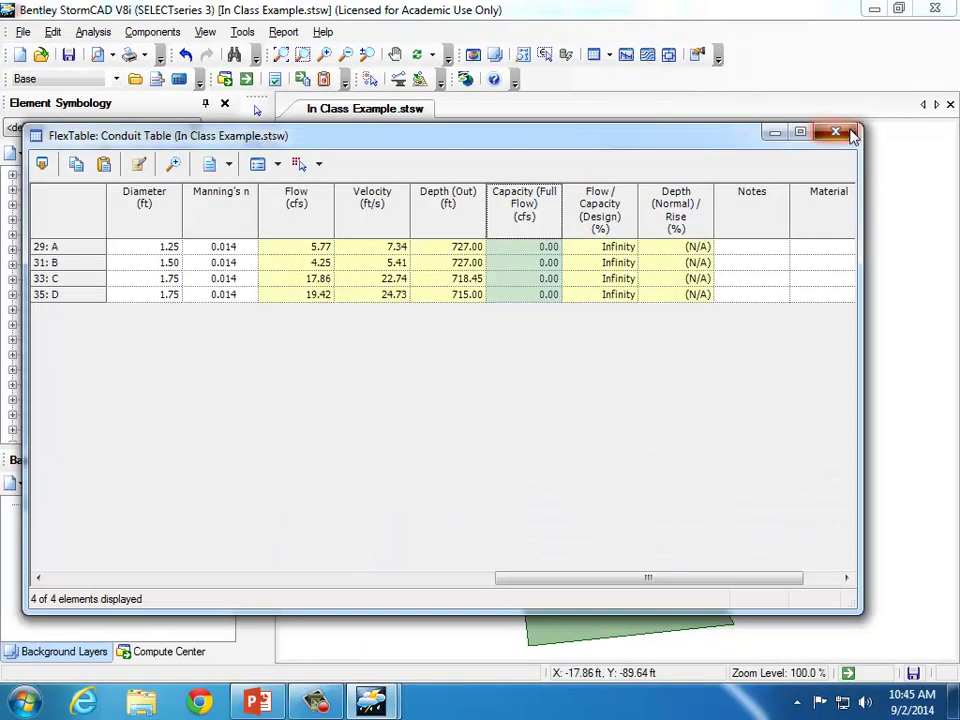
left_click(836, 133)
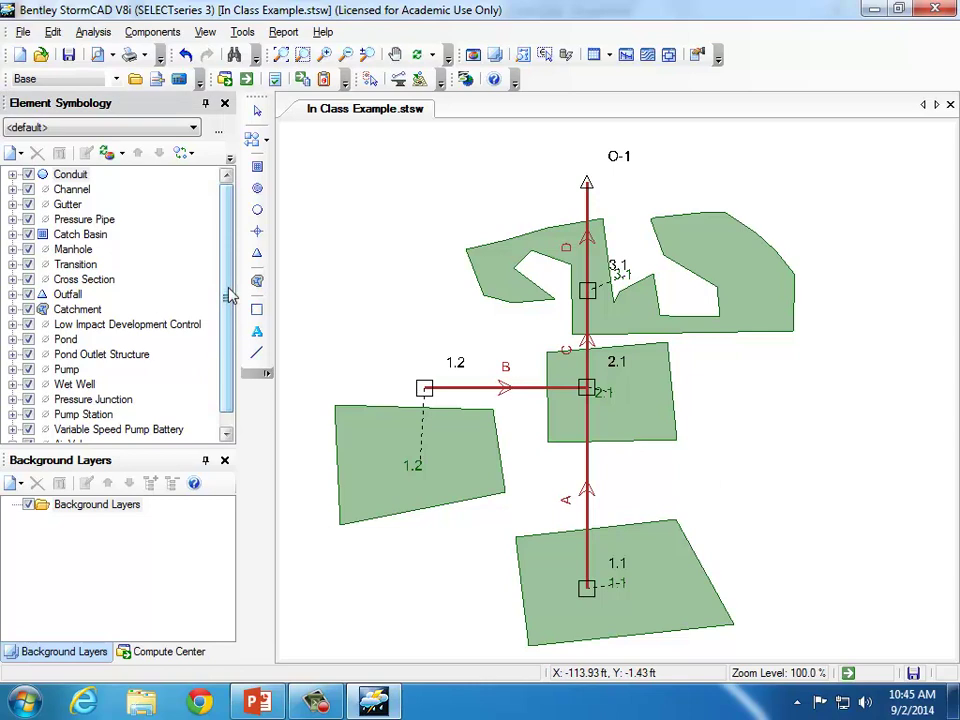
Start a new annotation for the Conduit element symbology and choose Length (User Defined) as its field.
left_click(13, 175)
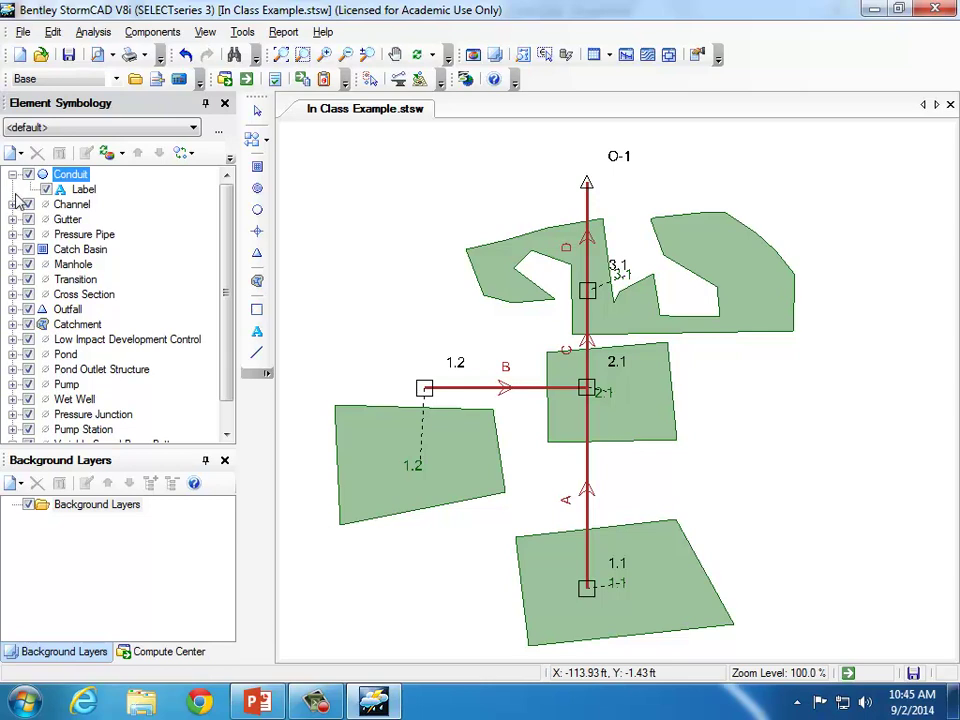
right_click(77, 181)
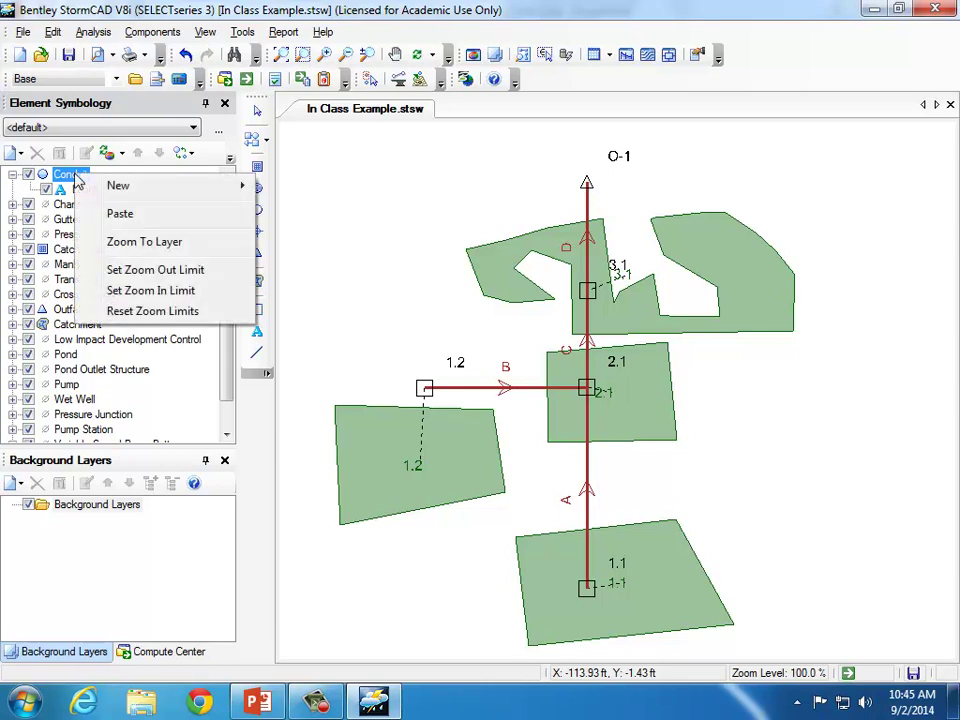
key("Escape")
right_click(72, 178)
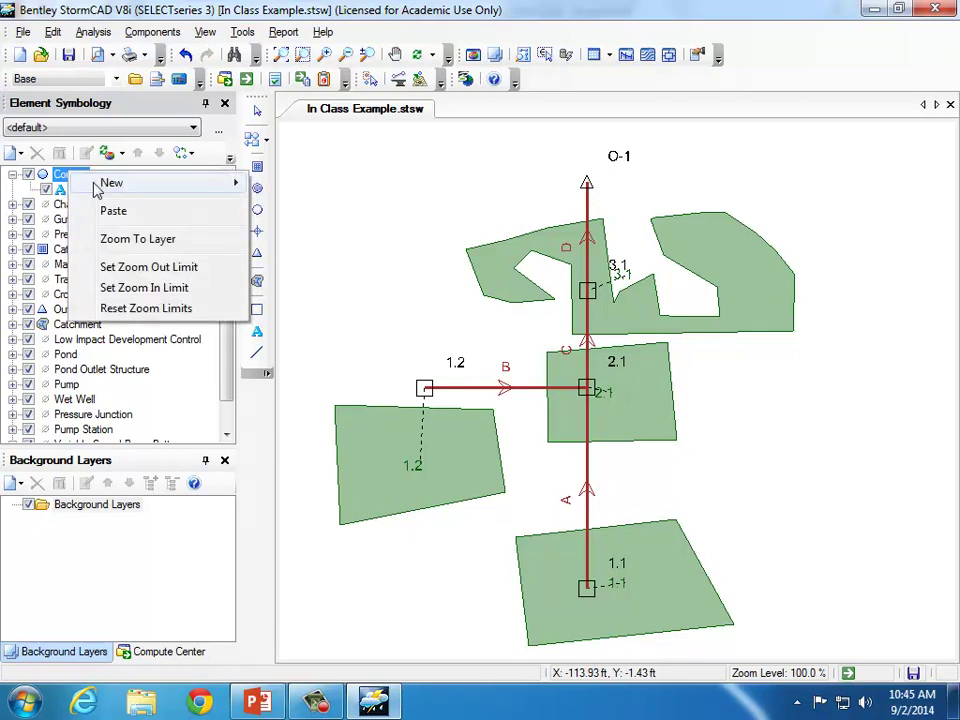
mouse_move(230, 183)
left_click(285, 183)
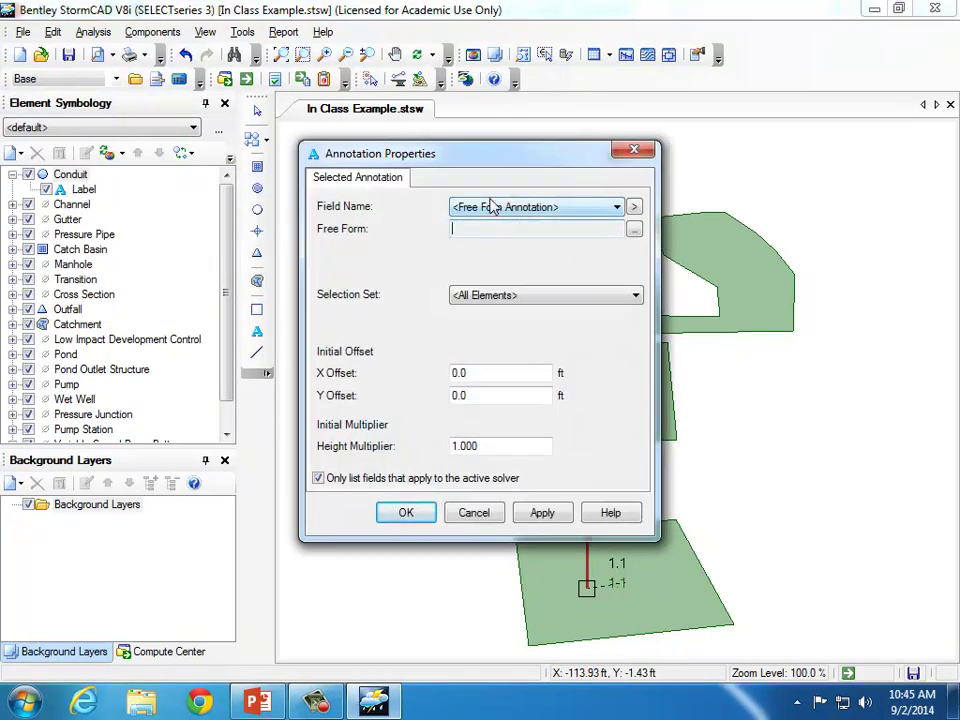
left_click(540, 210)
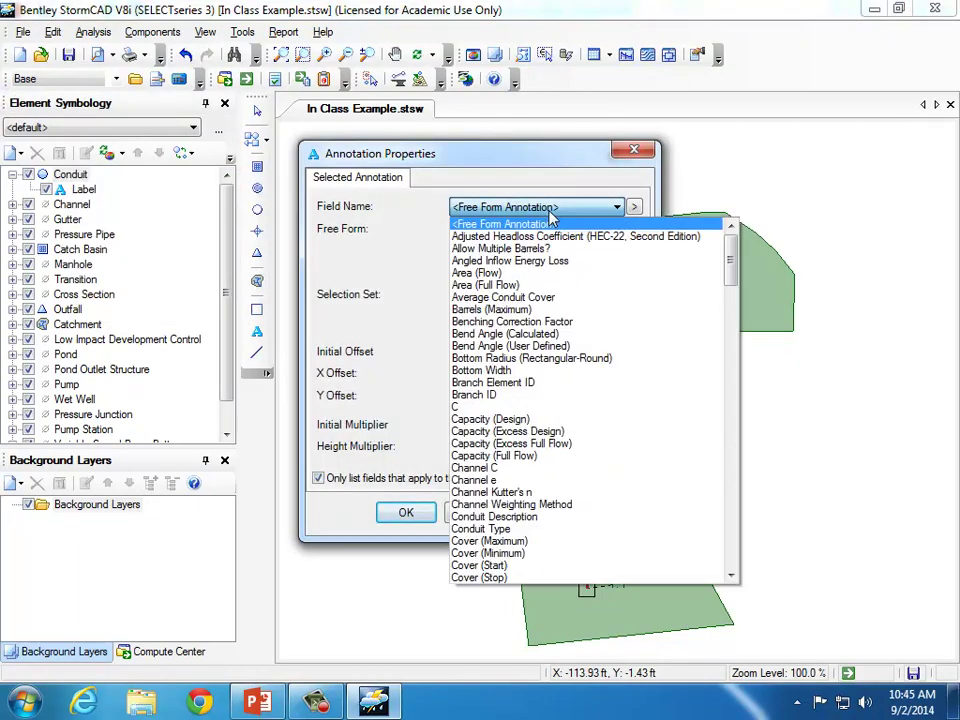
left_click_drag(732, 275, 748, 429)
left_click(748, 430)
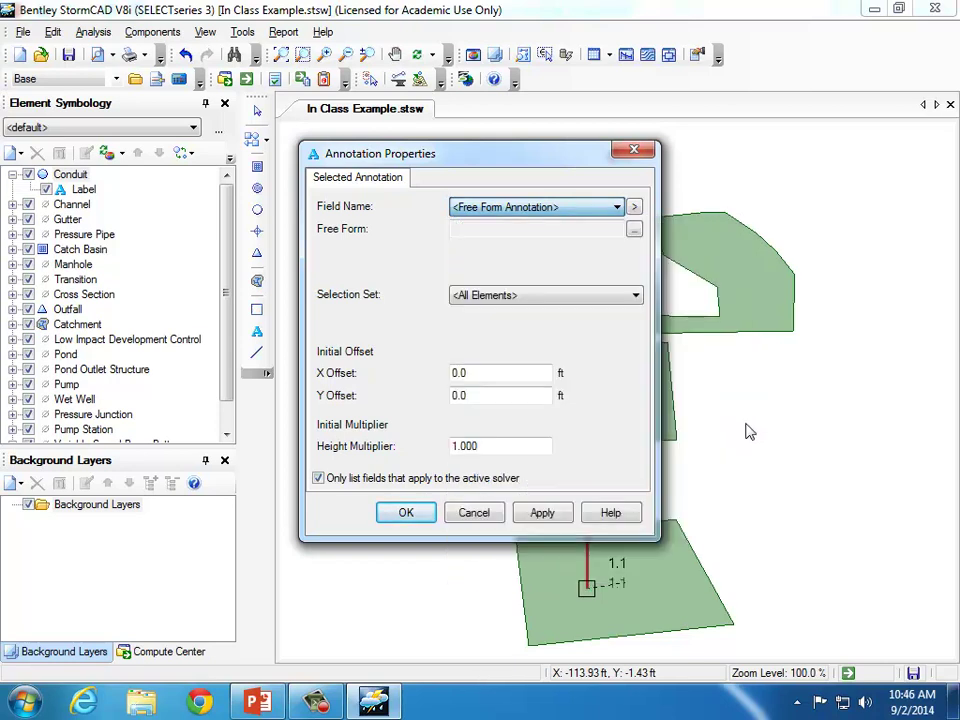
left_click(600, 208)
left_click_drag(722, 259, 735, 426)
left_click(611, 382)
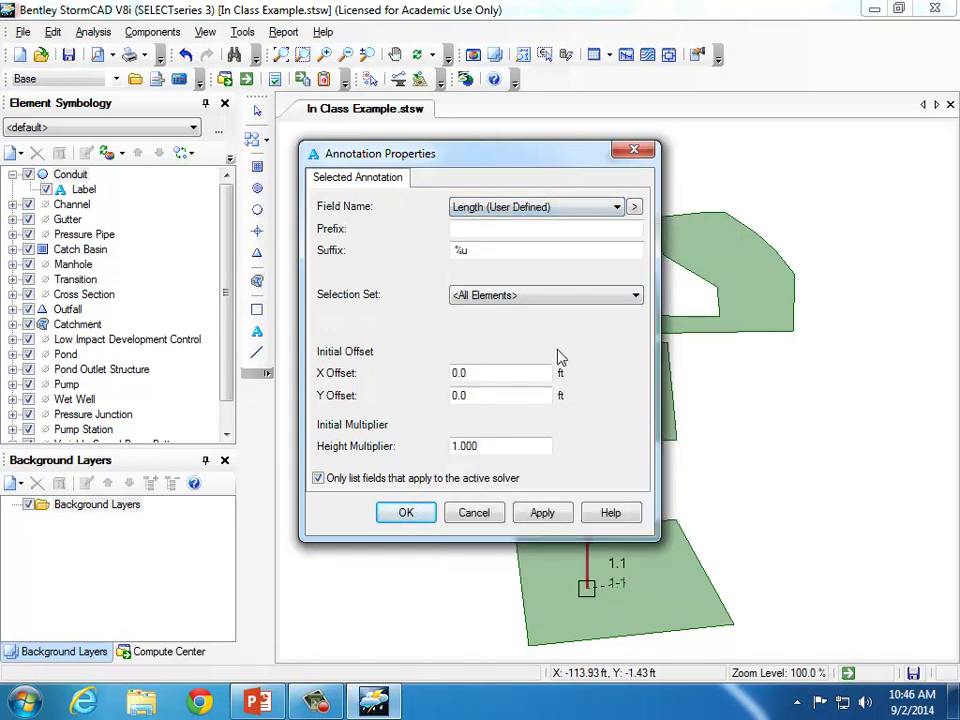
Set the length annotation's prefix to "L=" and apply it to all conduits.
left_click(463, 229)
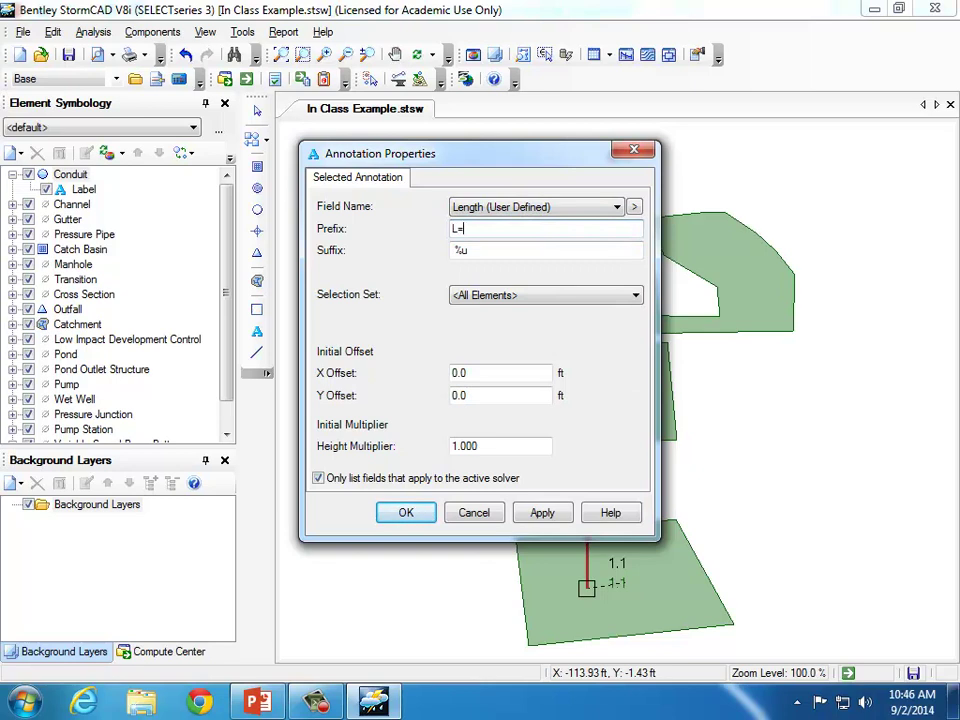
left_click(540, 512)
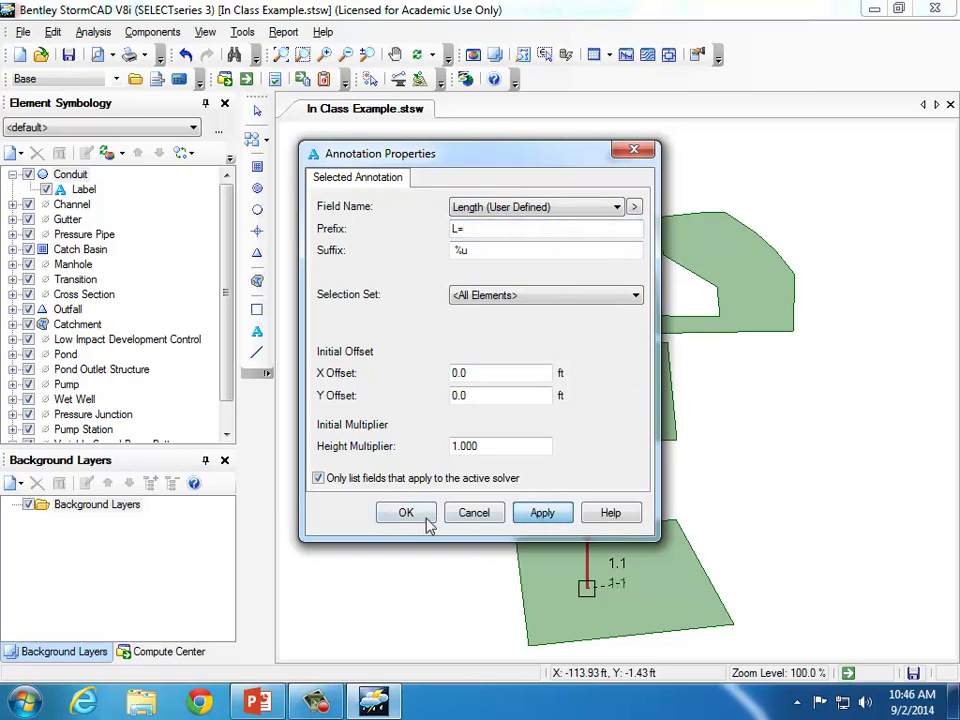
left_click(488, 510)
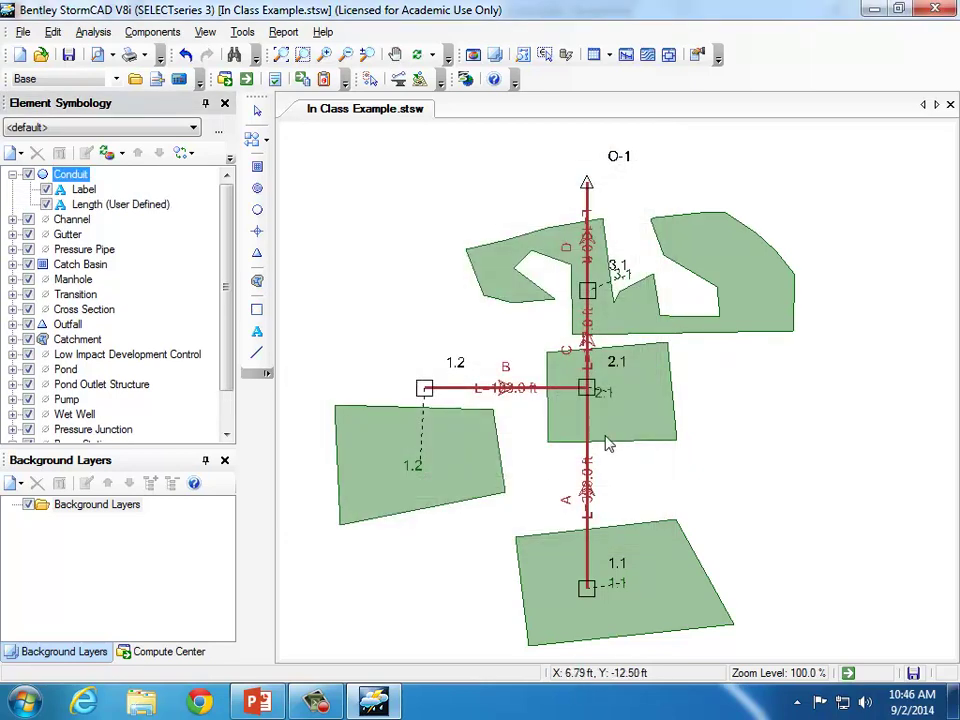
View the properties of conduit B and close them.
double_click(524, 397)
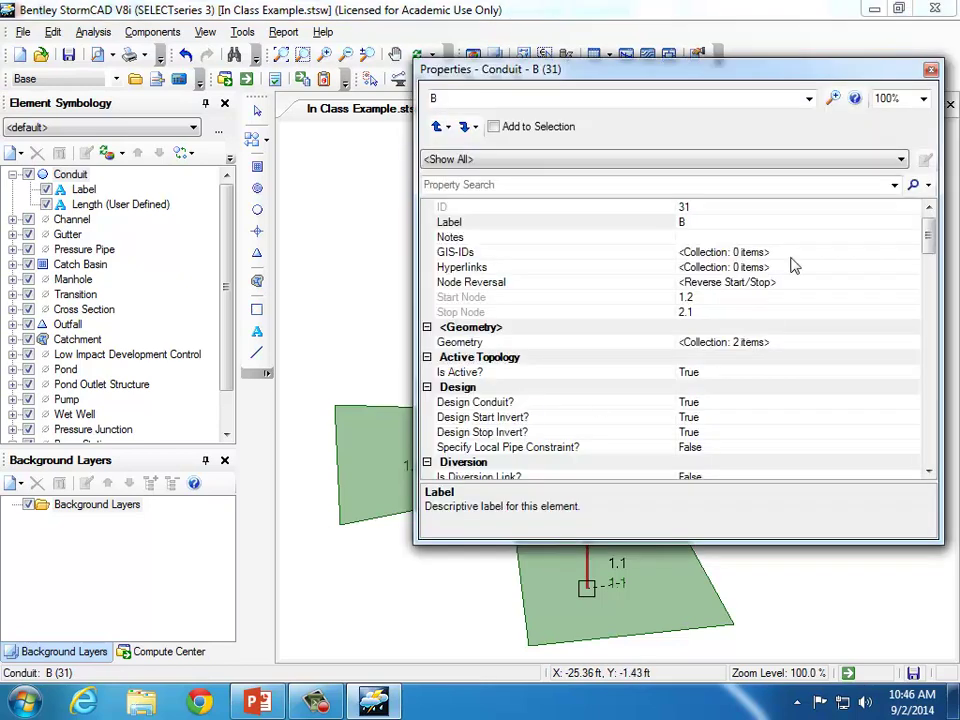
left_click(930, 70)
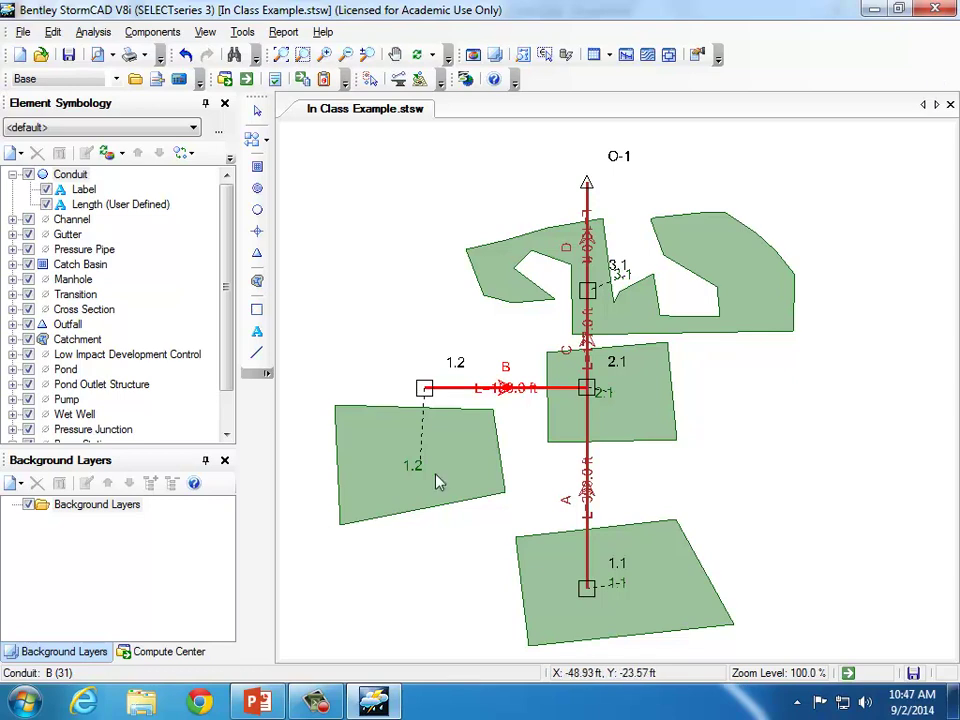
left_click(320, 700)
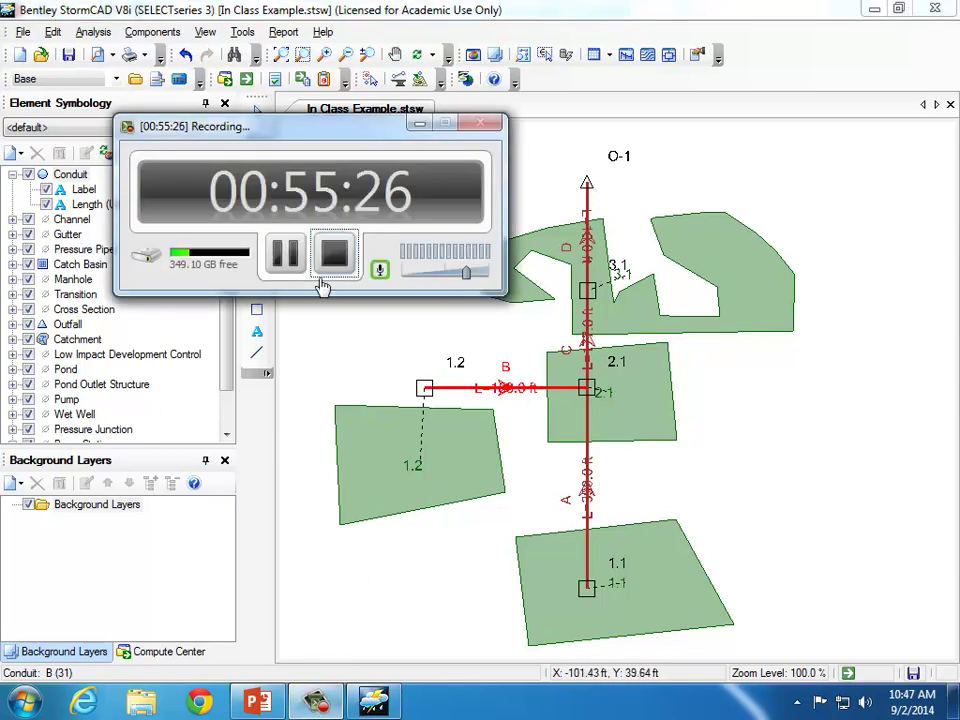